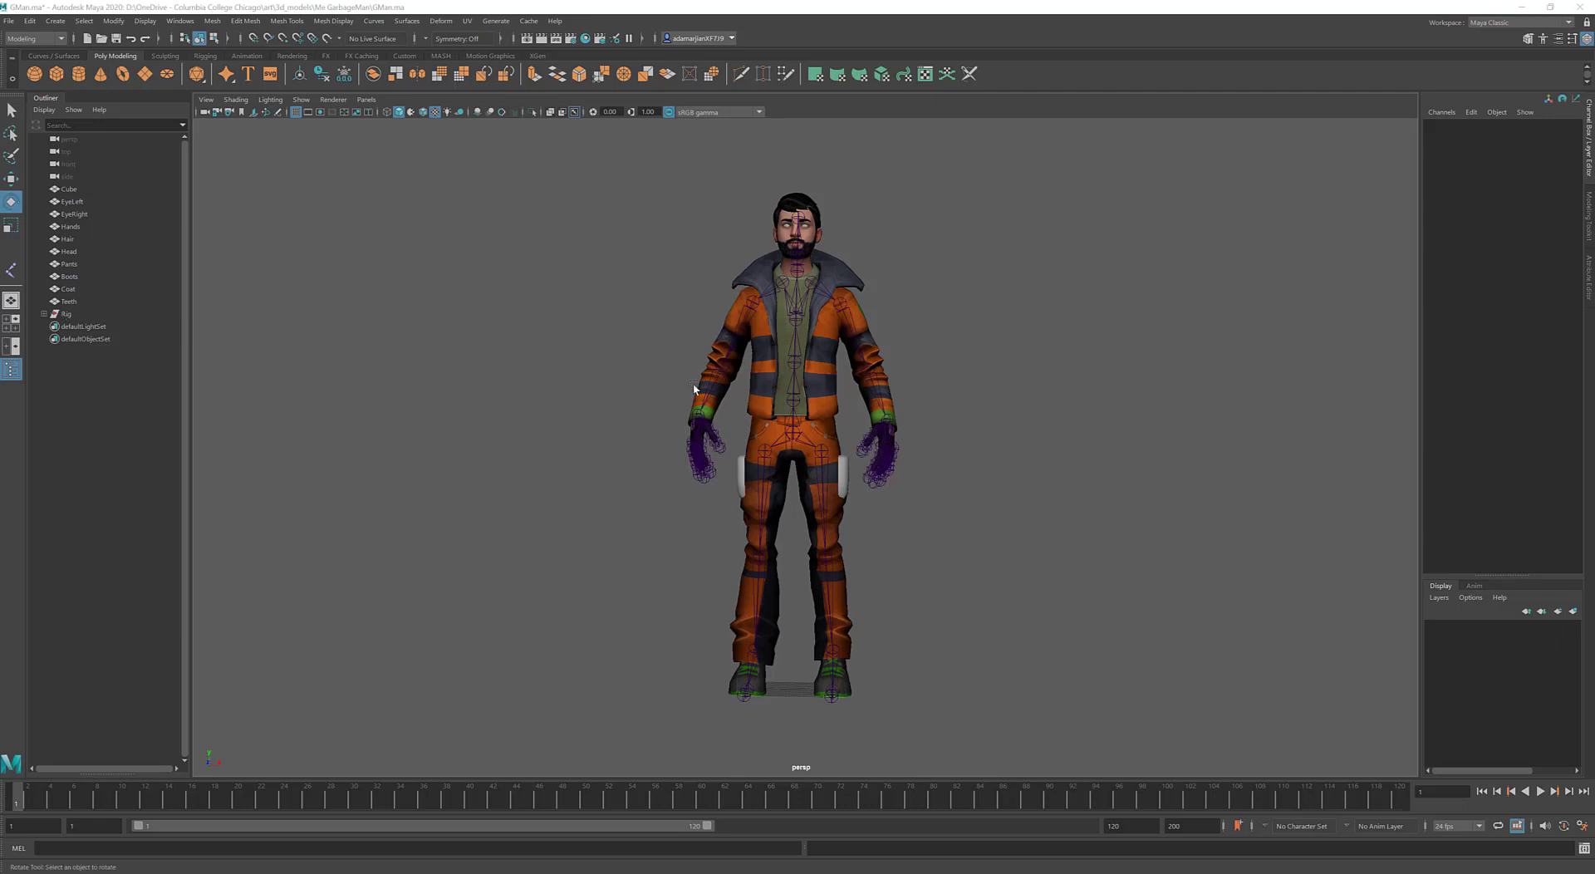
Select the coat mesh and examine the rigged character from several angles
mouse_move(821, 307)
alt+mouse_down()
mouse_move(715, 356)
mouse_move(823, 314)
alt+mouse_up()
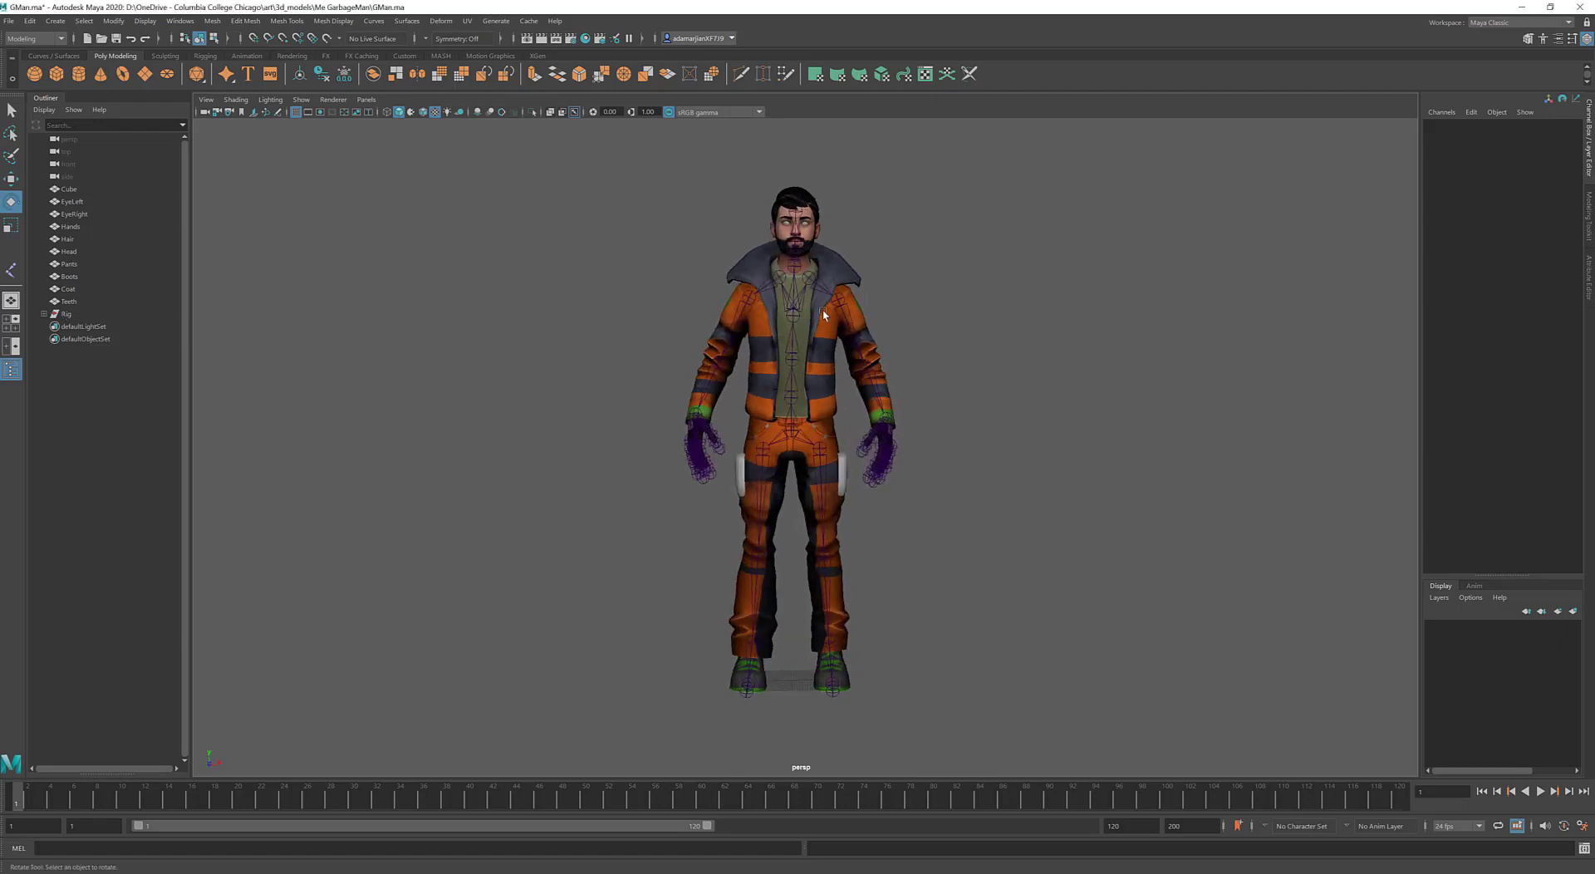
click(818, 361)
alt+drag(900, 390, 838, 371)
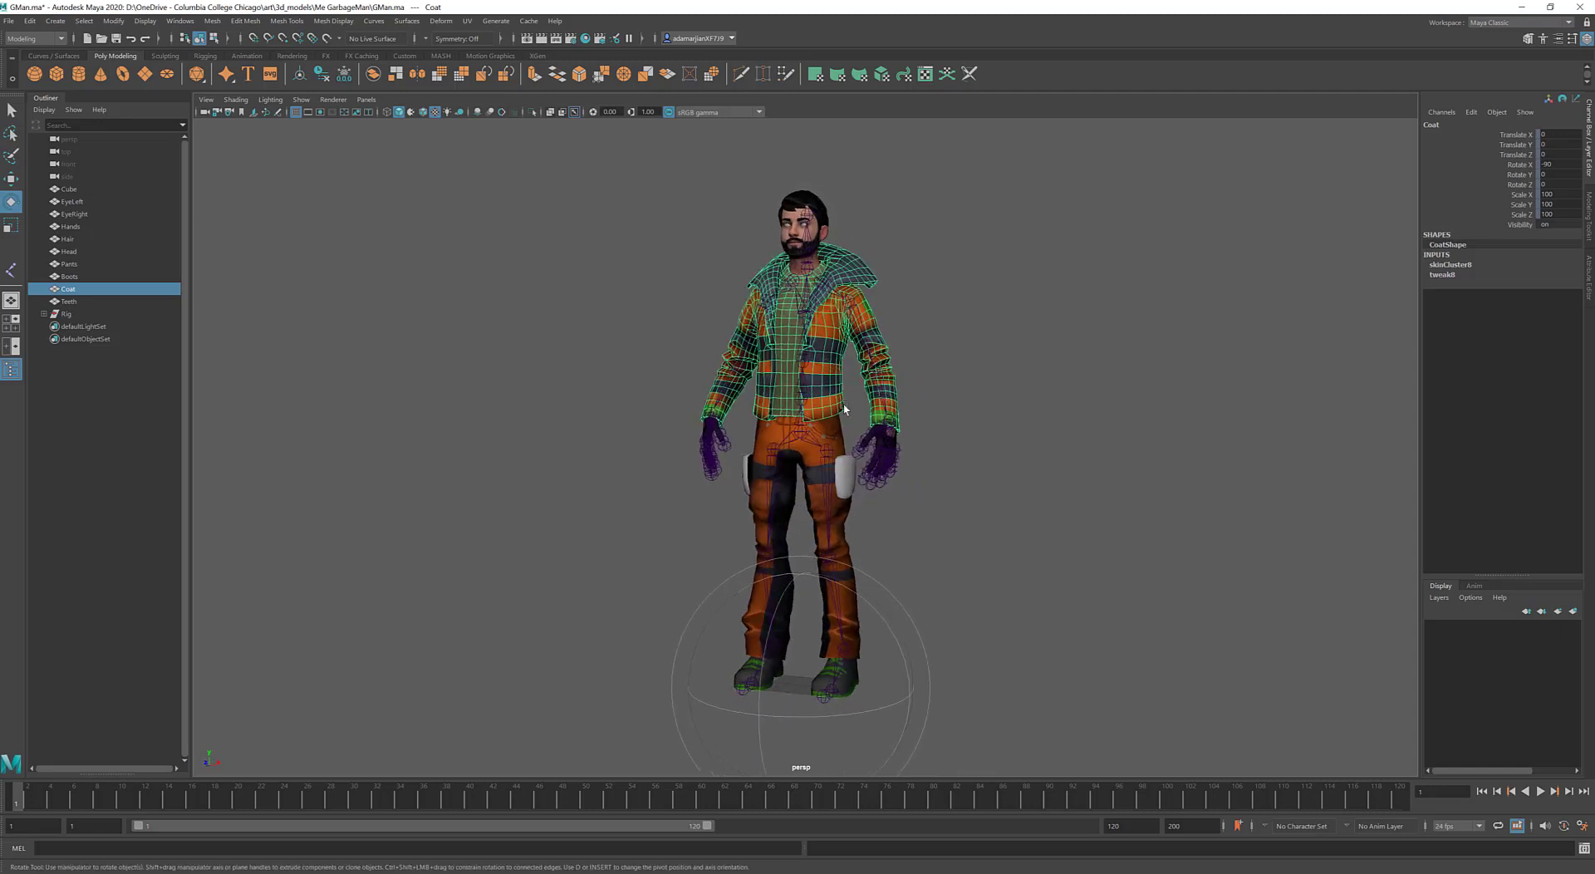
scroll(842, 412, up, 2)
alt+drag(752, 434, 799, 430)
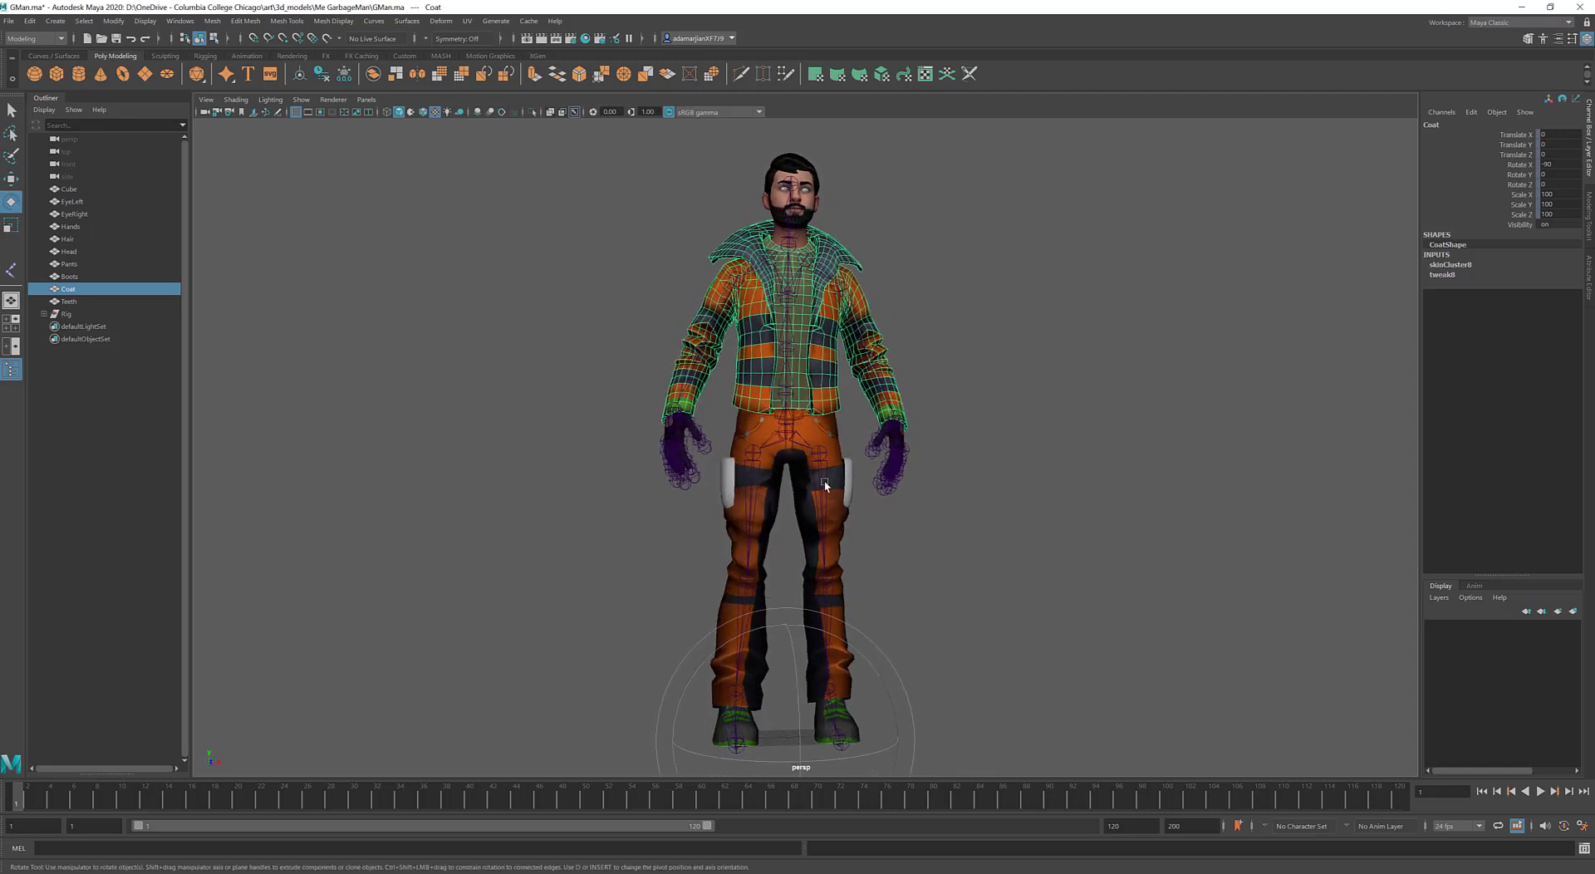
Try a test rotation on the left upper leg joint and undo it
click(826, 485)
alt+drag(858, 535, 822, 522)
click(835, 517)
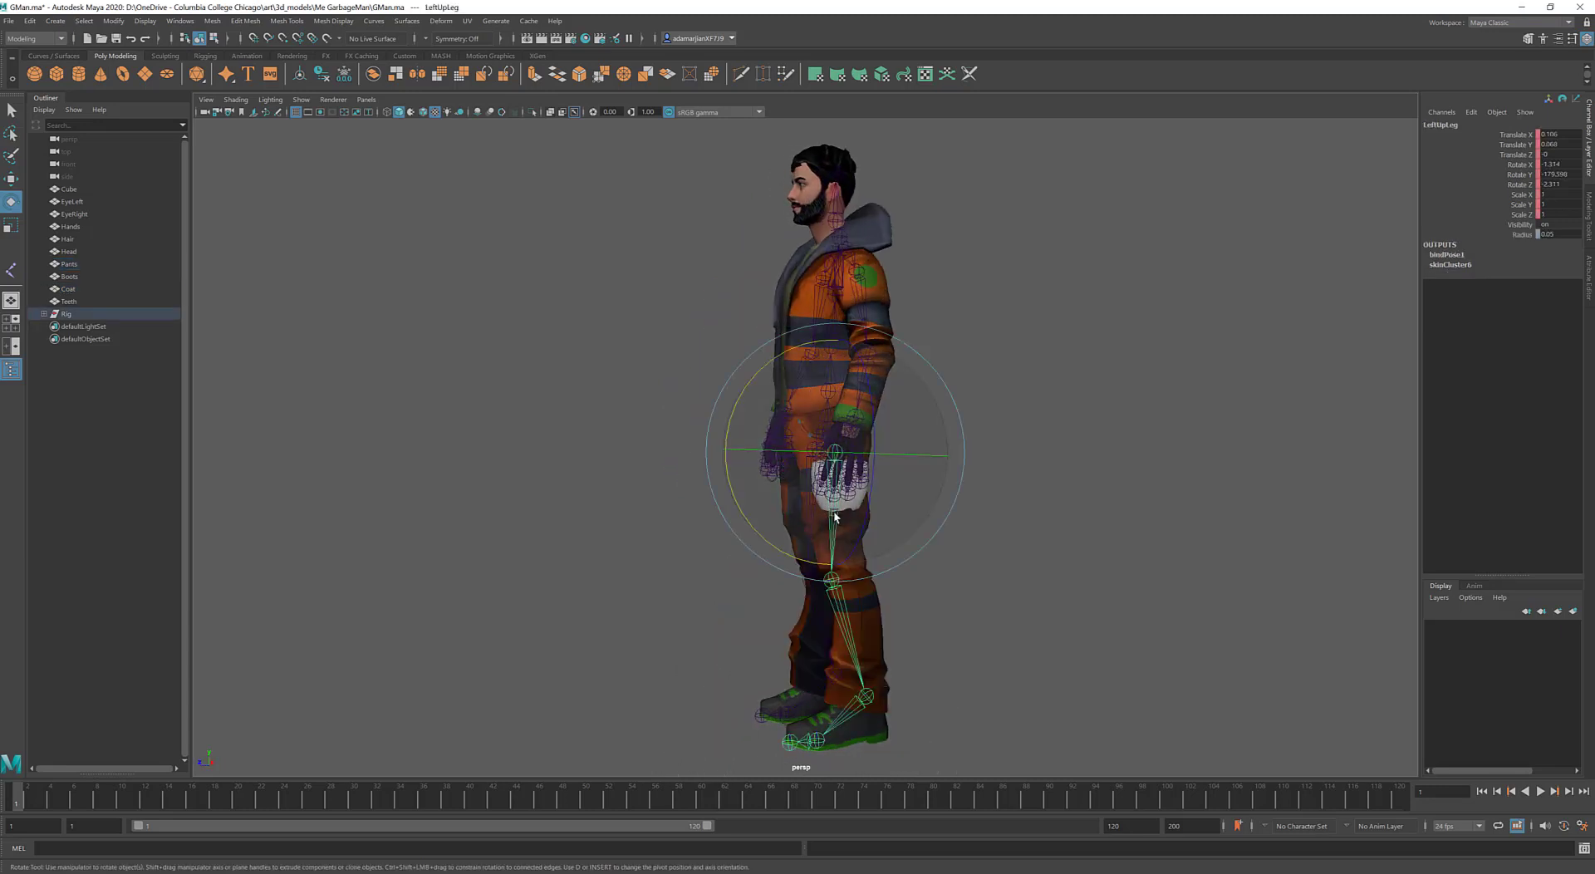
mouse_move(854, 426)
mouse_down()
mouse_move(758, 392)
mouse_move(802, 392)
mouse_move(865, 455)
mouse_up()
alt+drag(582, 490, 786, 481)
key(ctrl+z)
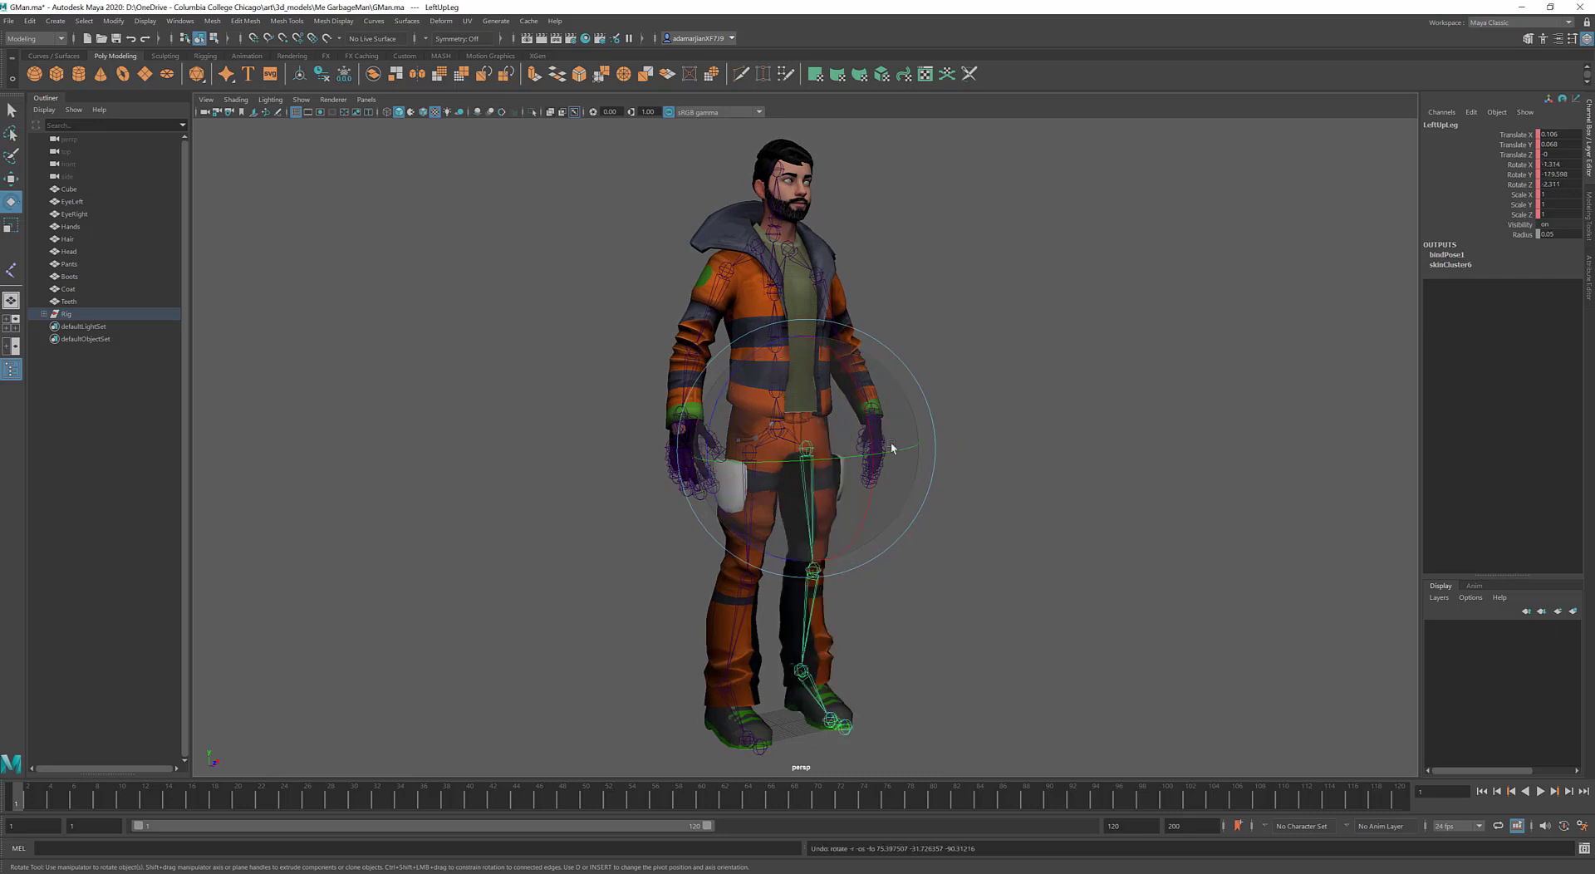
Test-pose the left leg by raising it forward at the hip joint and bending it at the knee joint
drag(877, 438, 866, 502)
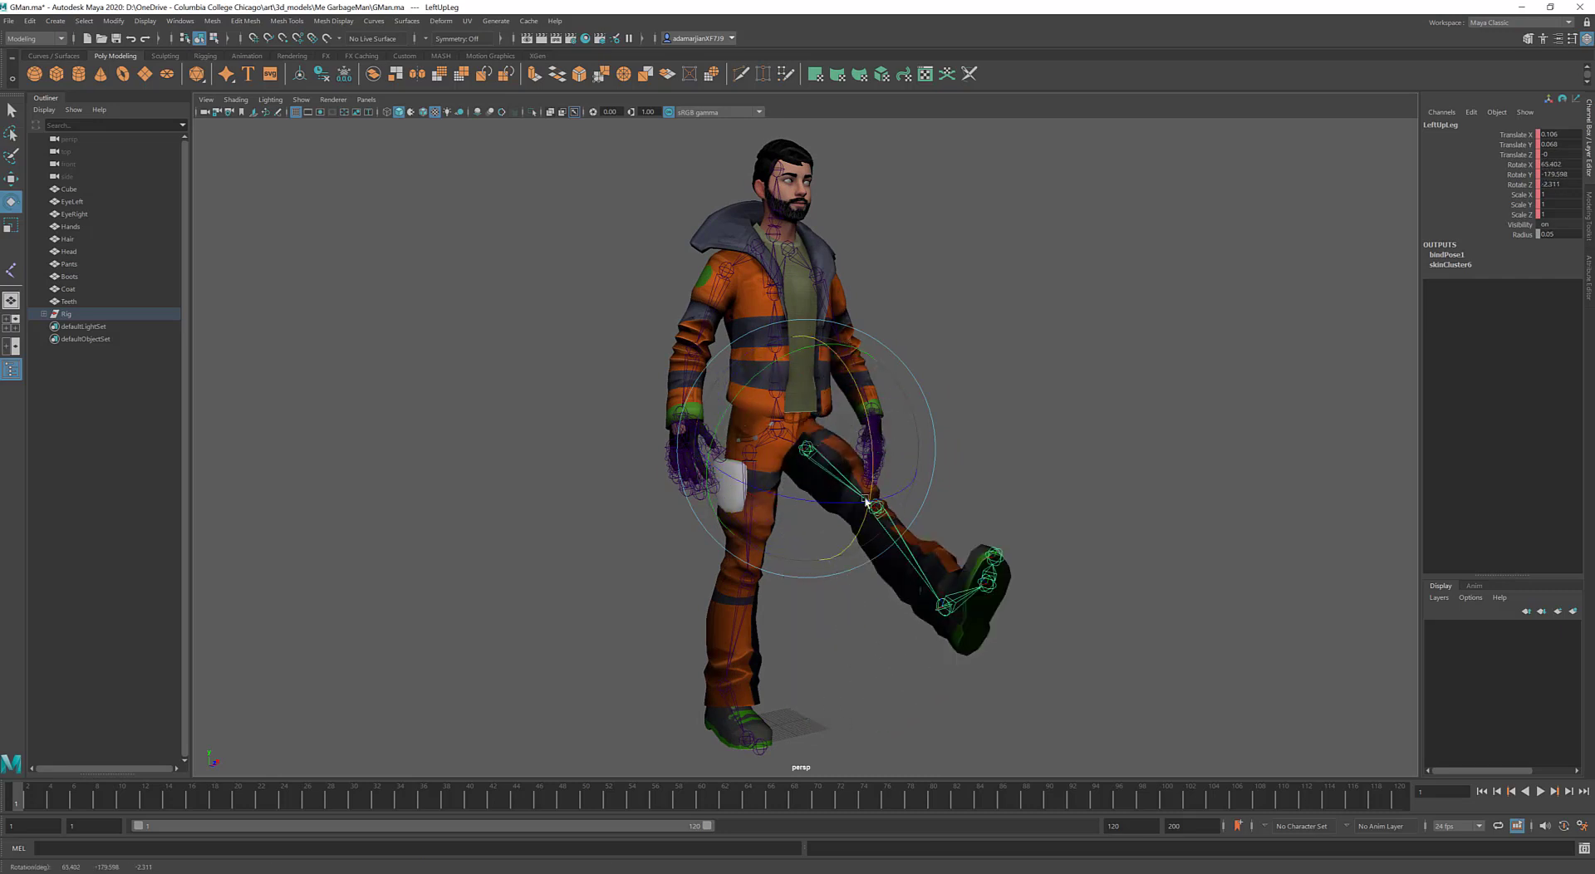
click(906, 567)
click(908, 564)
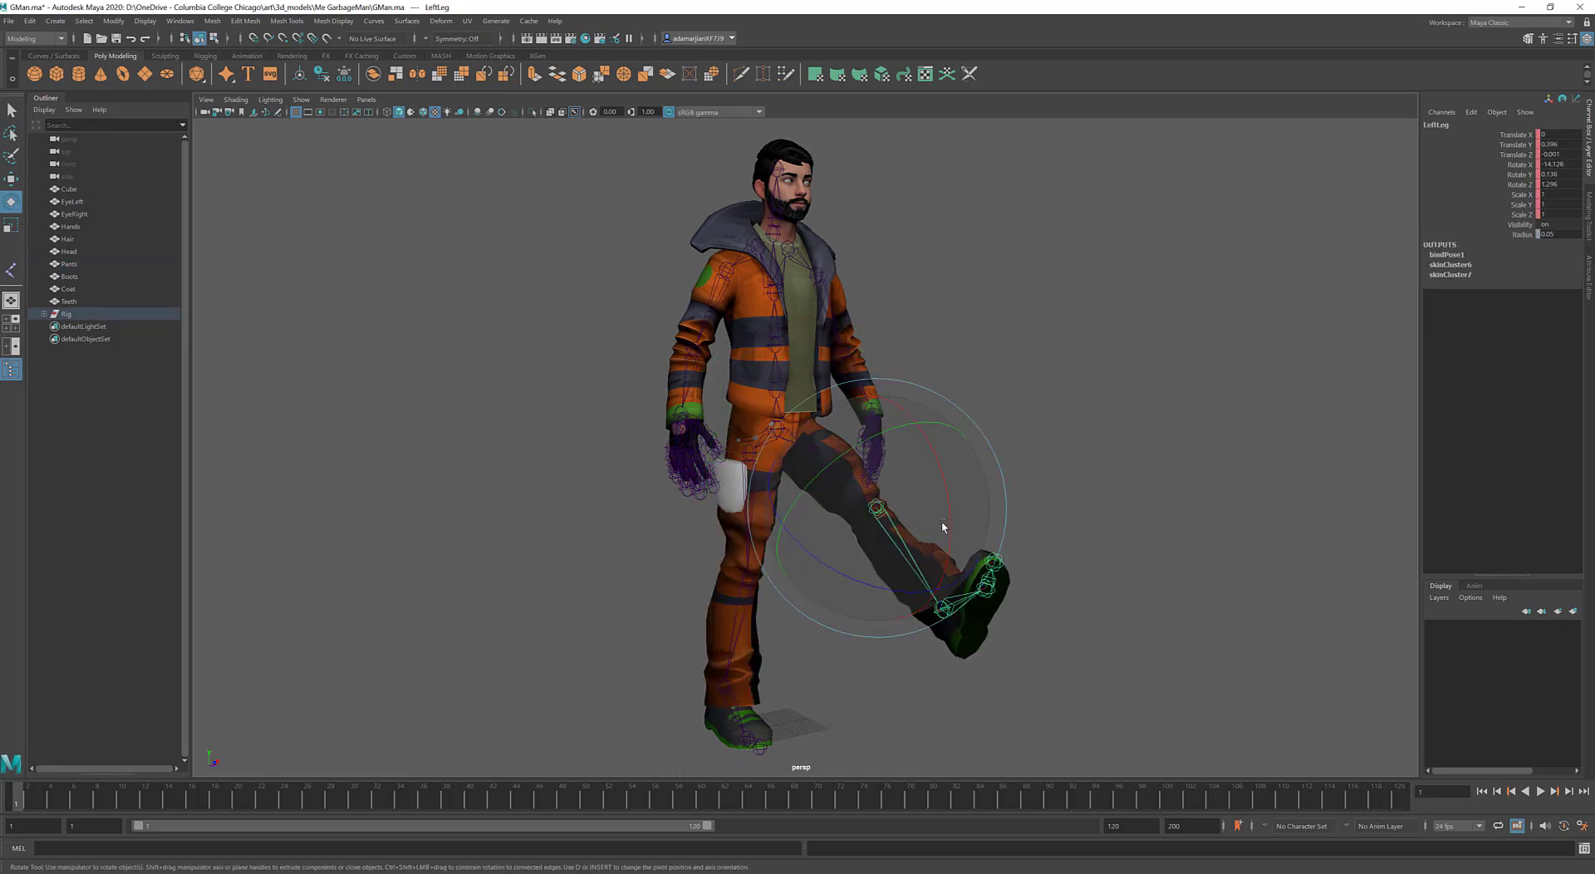
drag(942, 527, 919, 633)
key(ctrl+z)
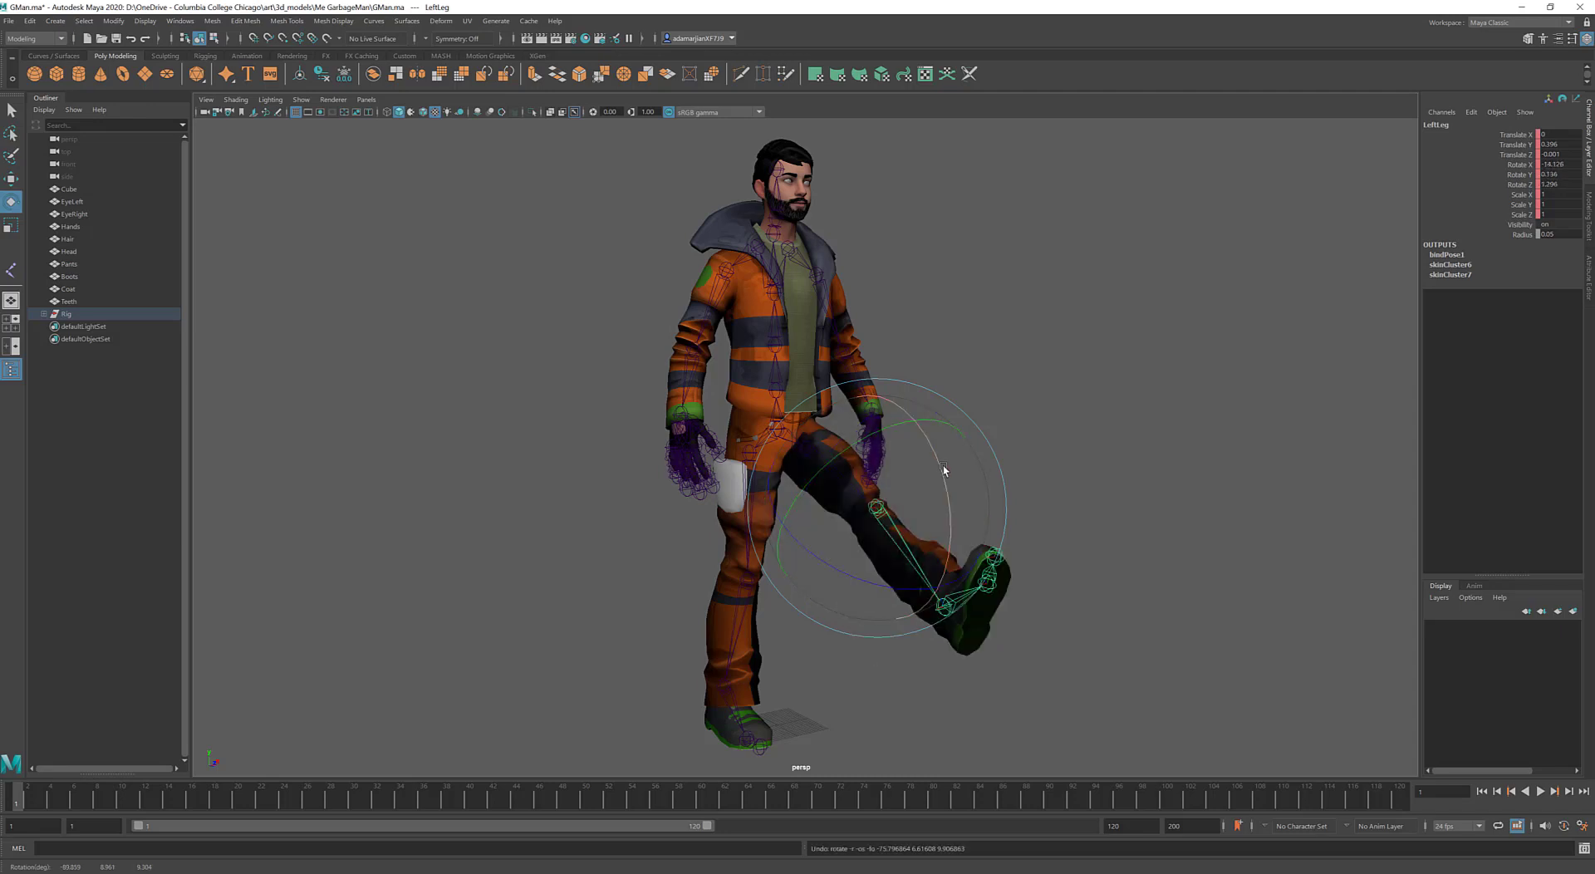
drag(944, 470, 963, 546)
alt+drag(963, 546, 1058, 532)
Undo the test rotations of the left knee and hip joints
key(ctrl+z)
key(ctrl+z)
key(ctrl+z)
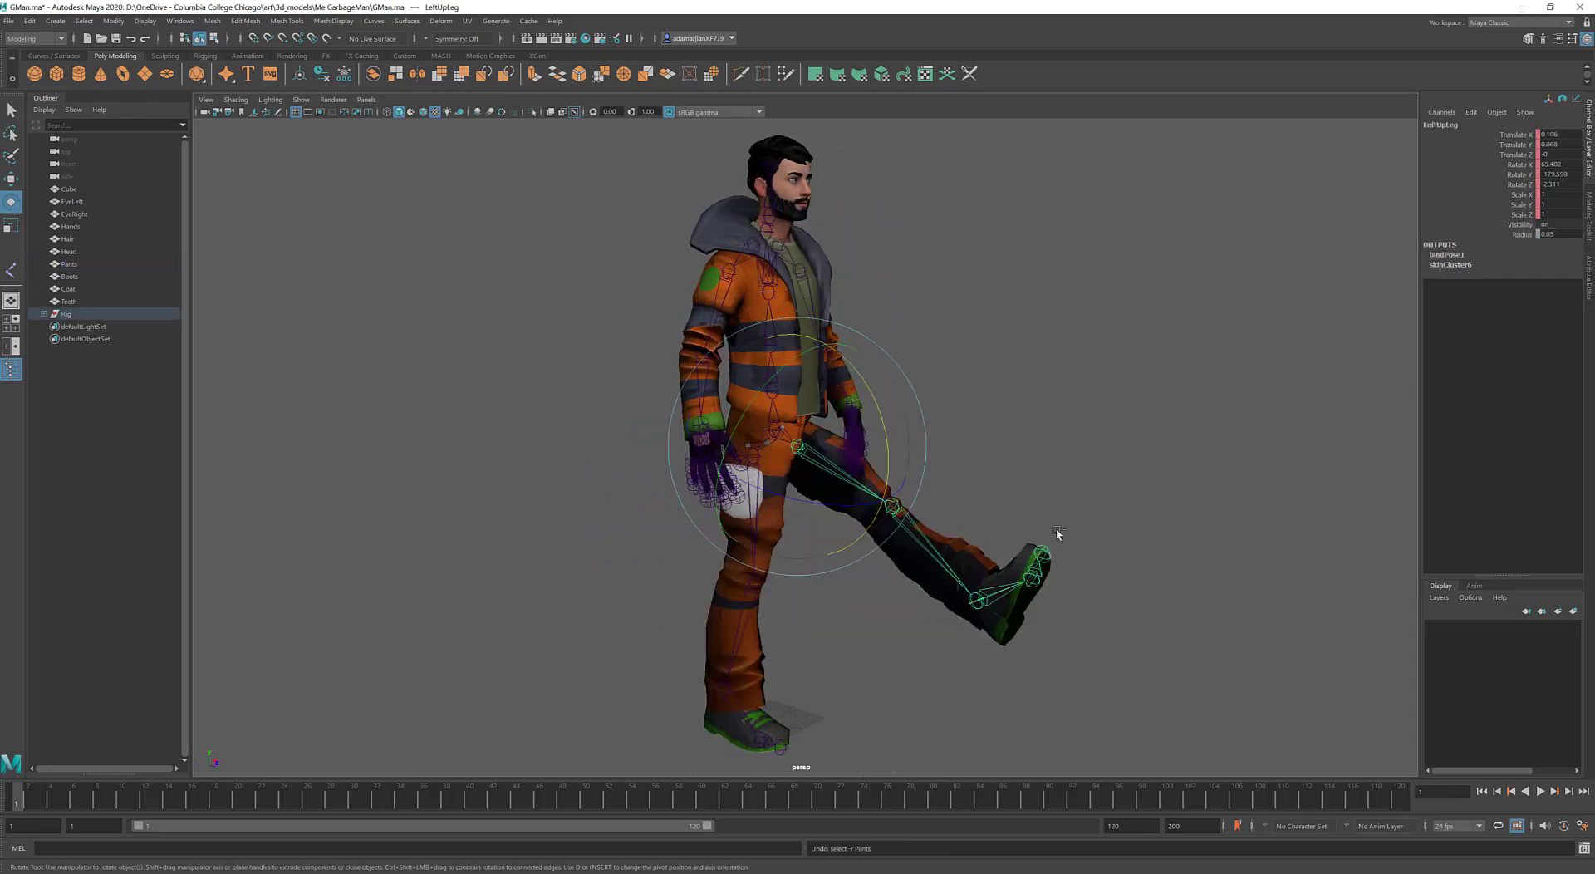
key(ctrl+z)
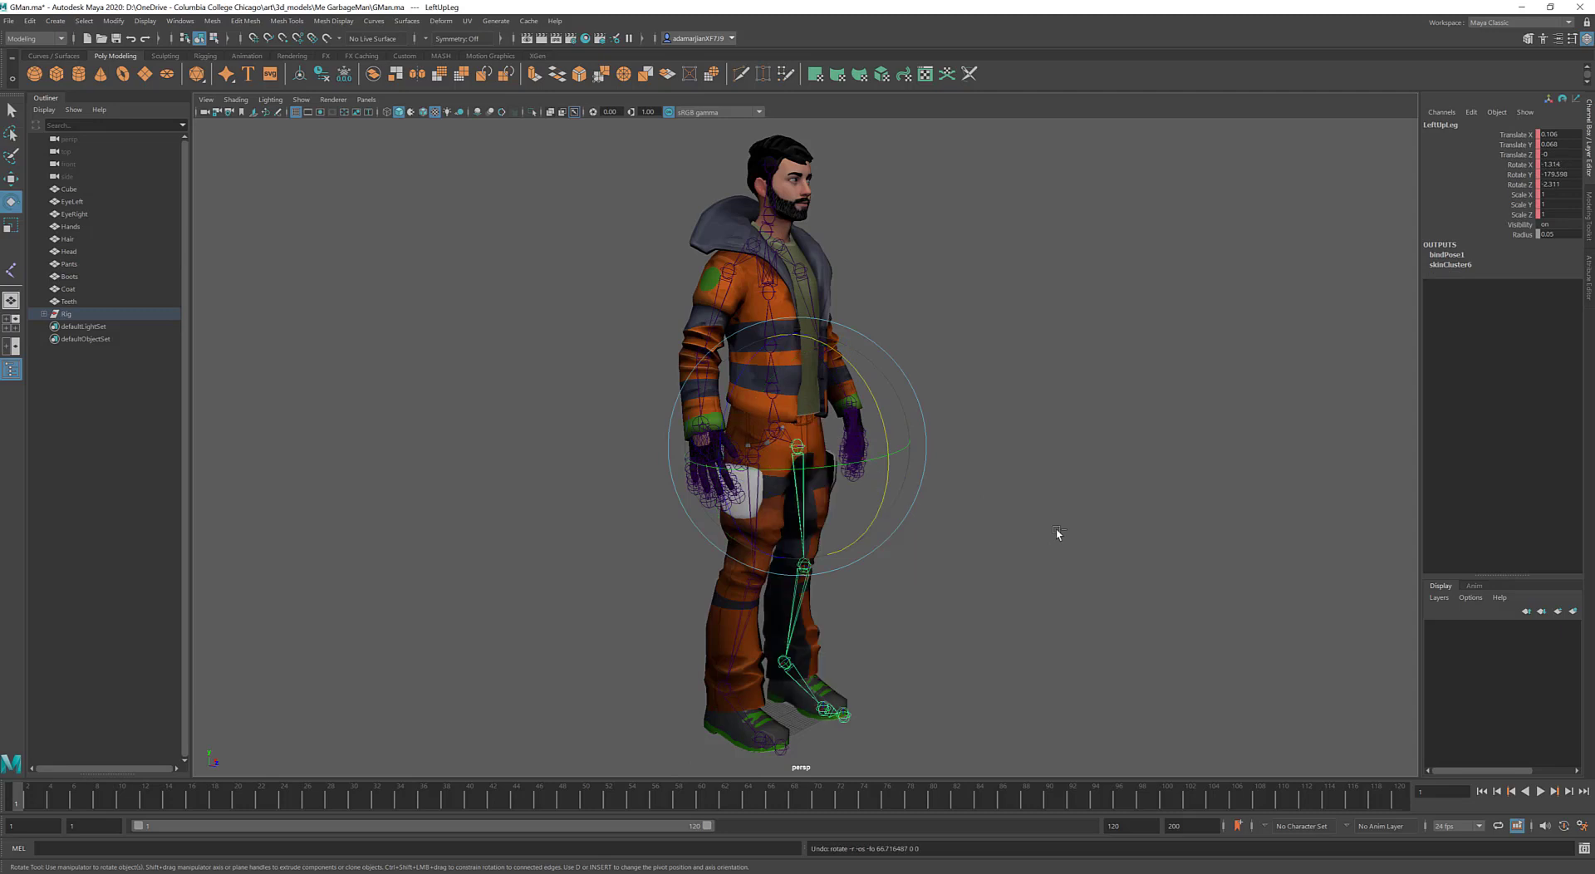
Undo back to the version of the character without its rig
alt+drag(1114, 377, 976, 288)
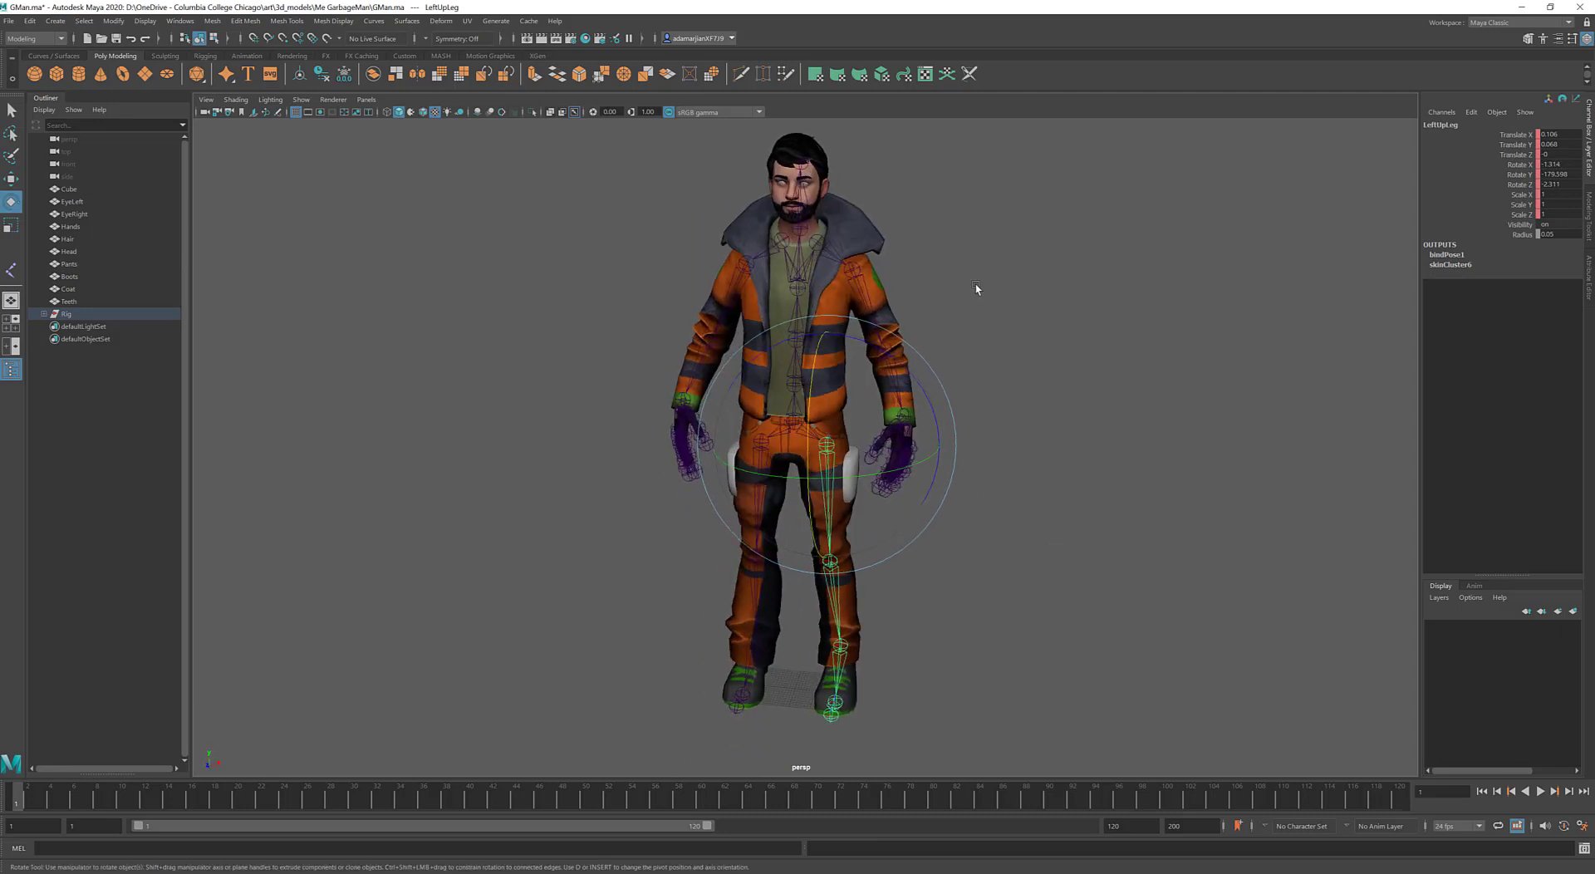
alt+drag(781, 249, 804, 253)
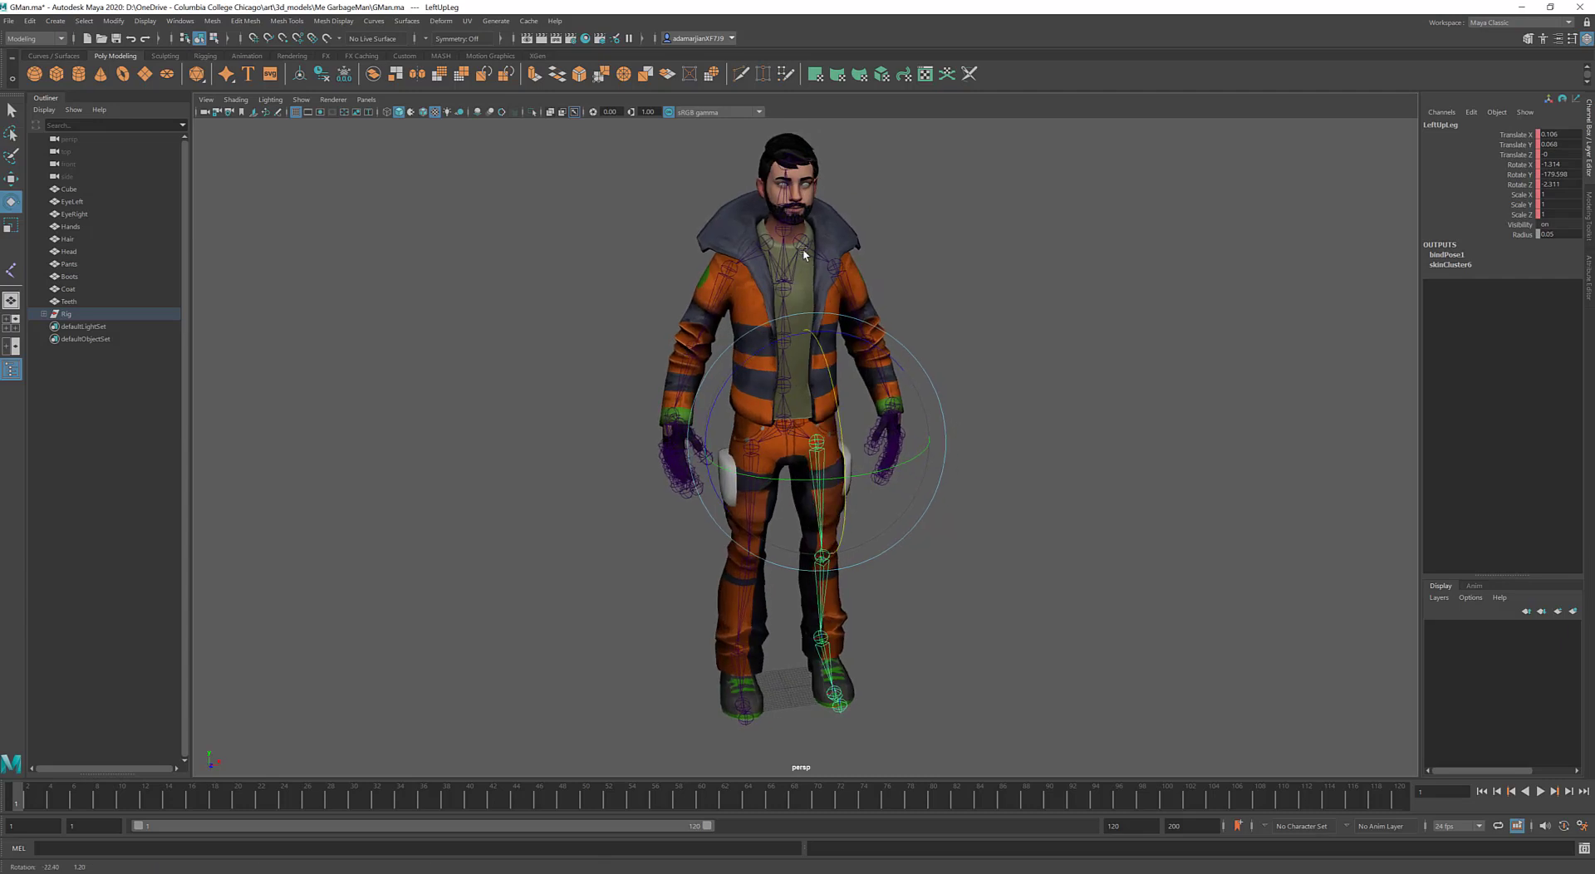
alt+drag(814, 398, 789, 390)
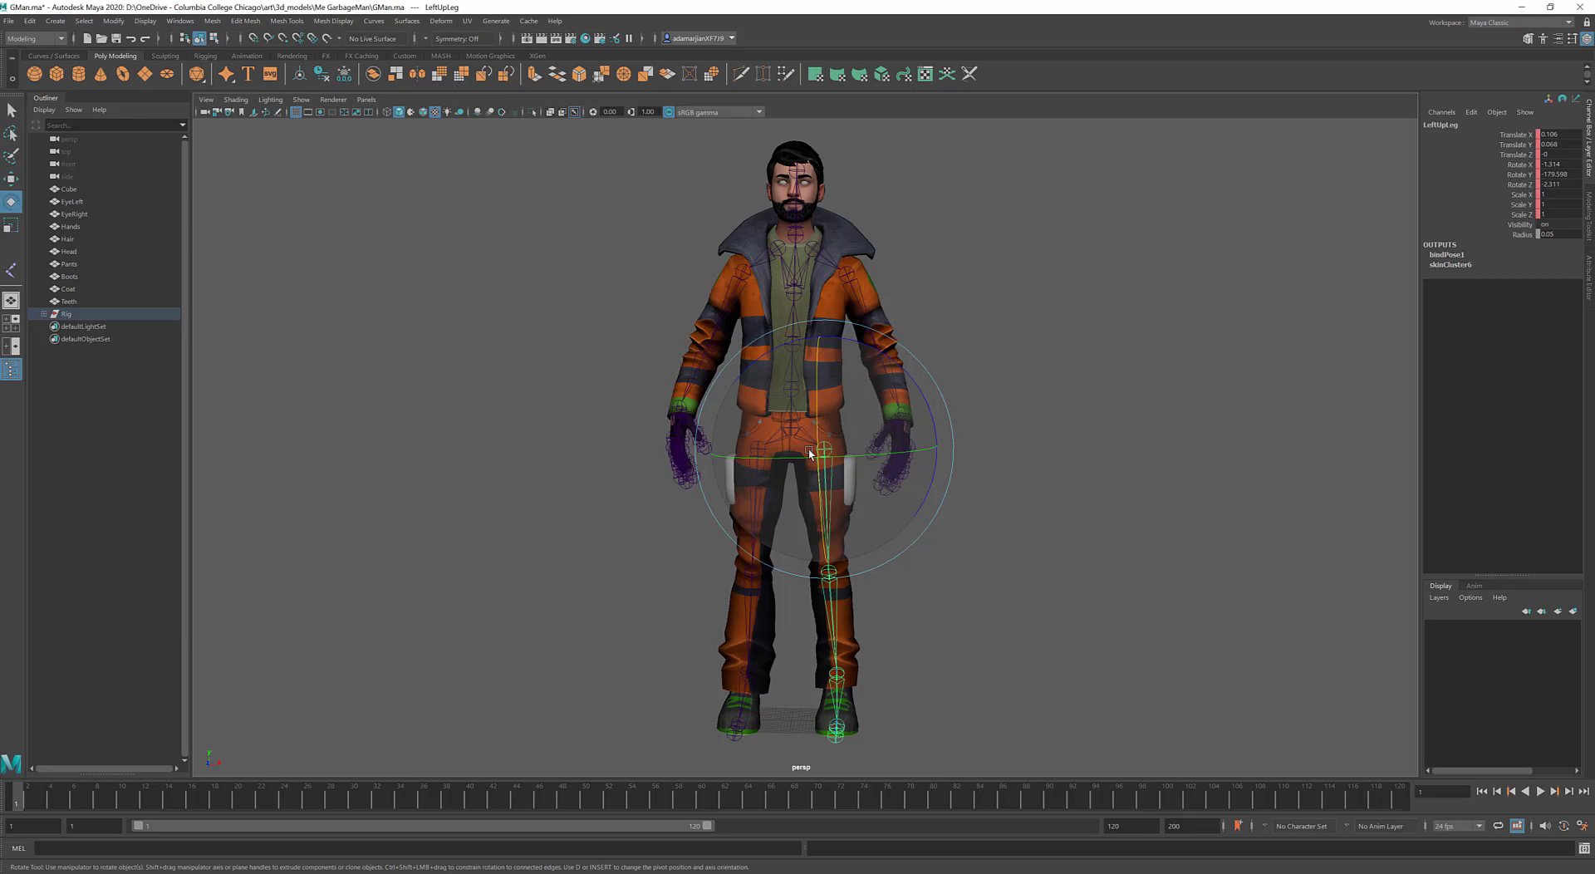
key(ctrl+z)
alt+drag(956, 431, 906, 462)
Set the scene's linear working unit to meter in the preferences and save them
click(1582, 825)
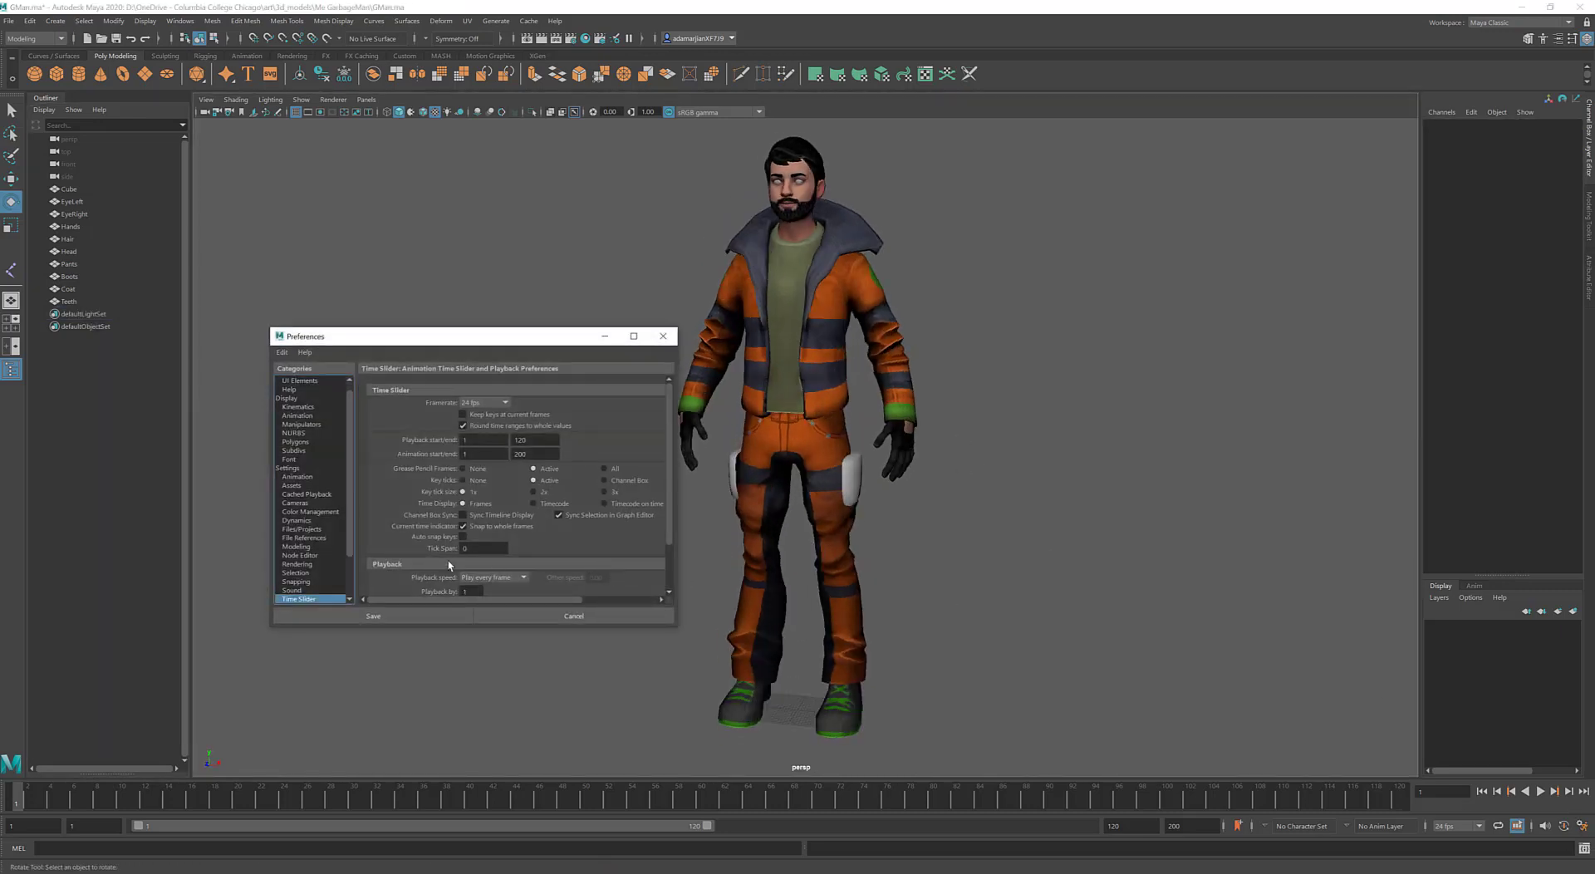
click(305, 468)
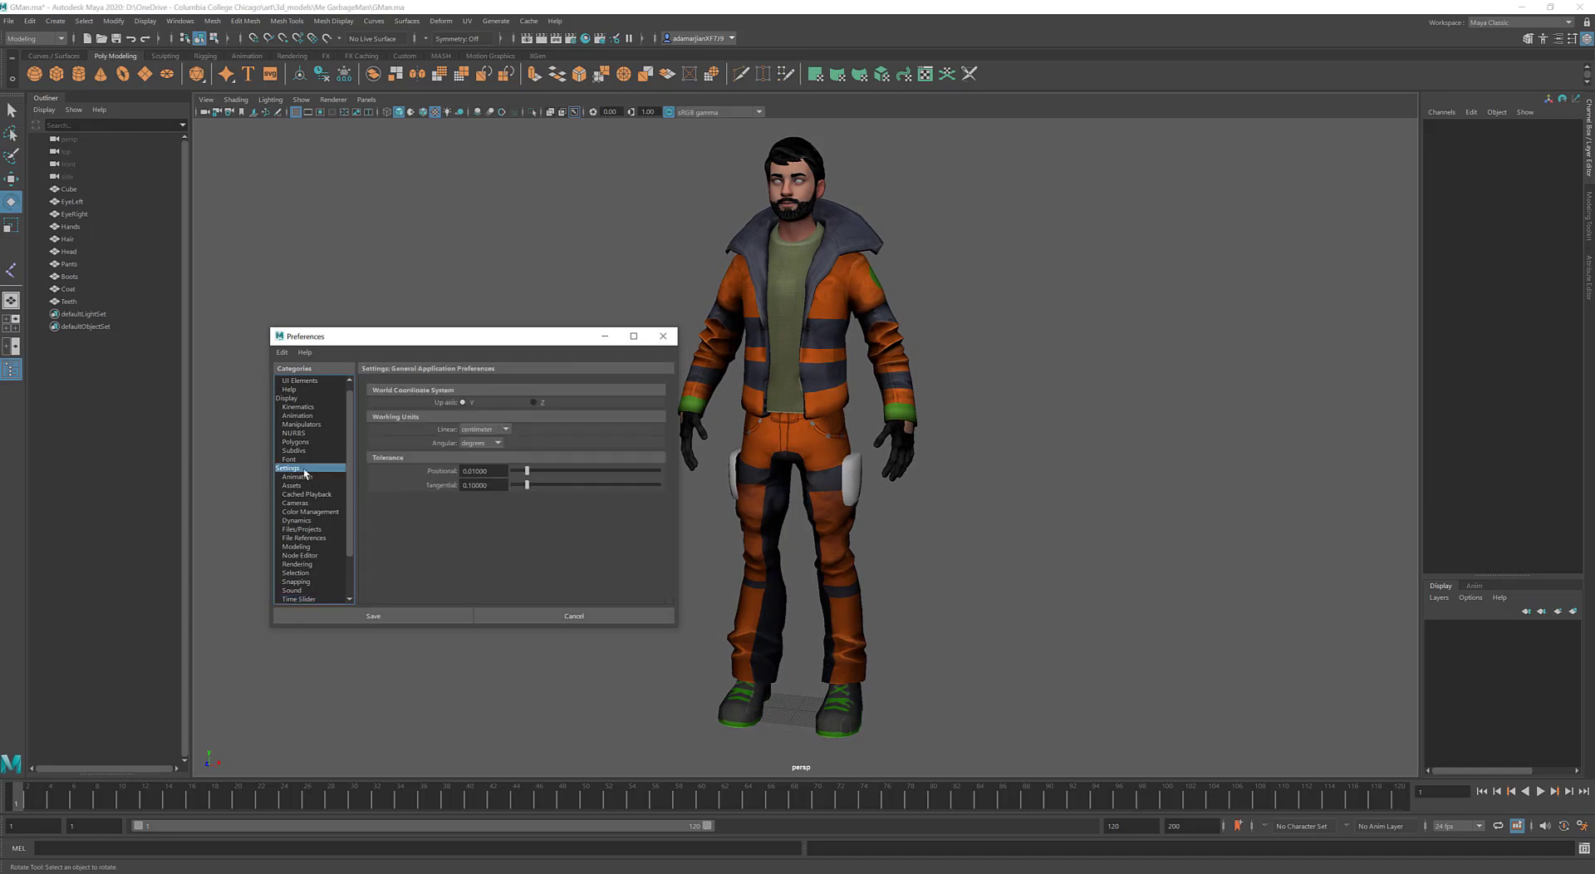
click(475, 430)
click(488, 468)
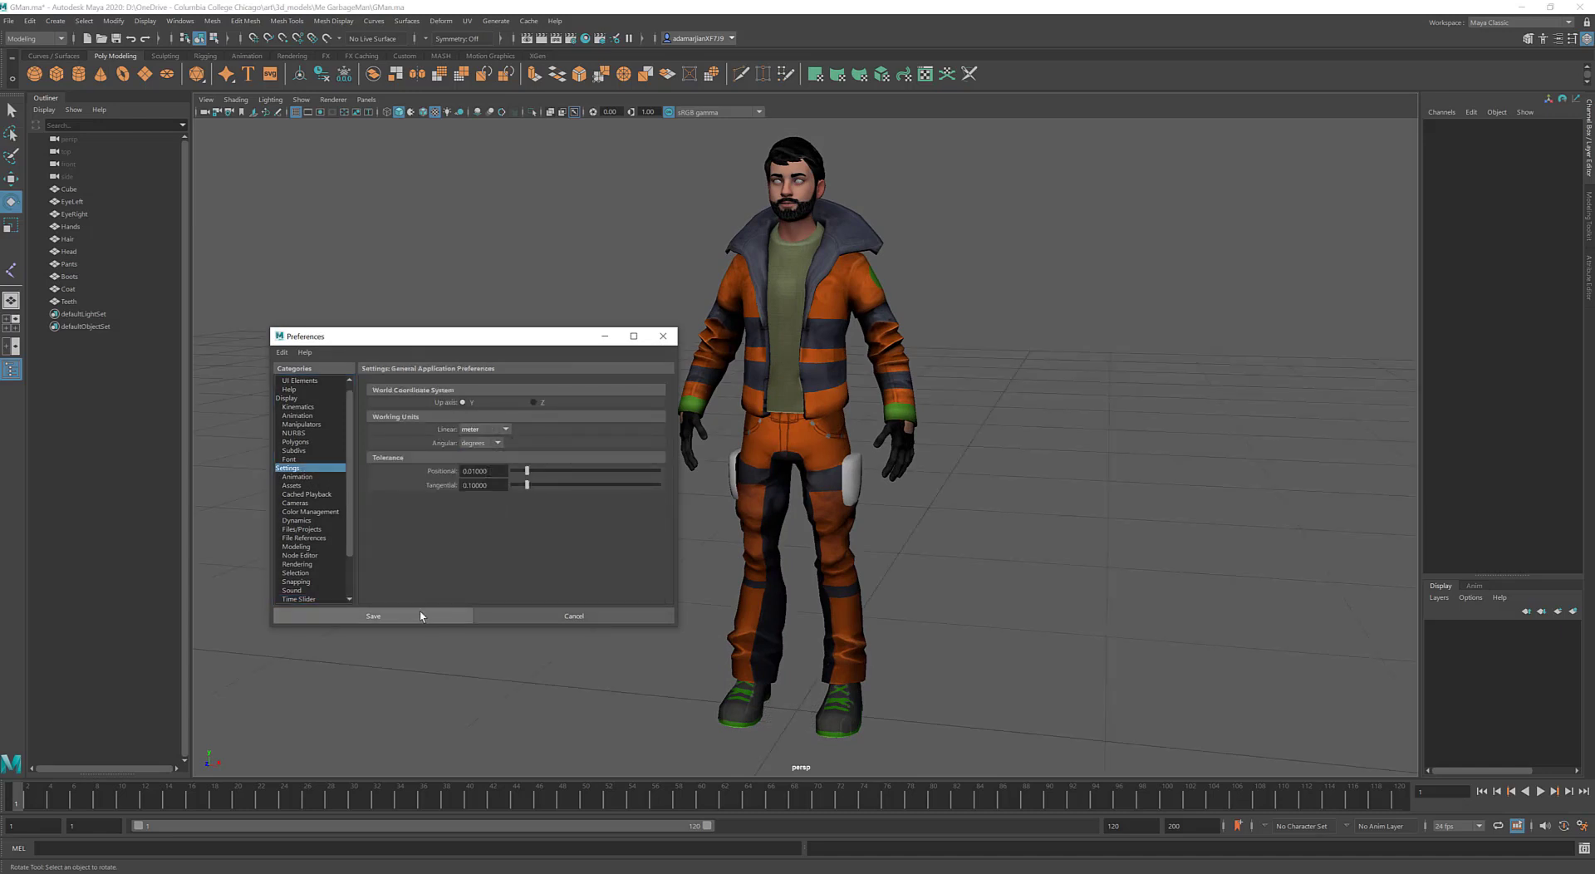
click(400, 610)
Show the viewport in full-screen mode with the Channel Box / Layer Editor open beside the character
alt+drag(735, 475, 741, 471)
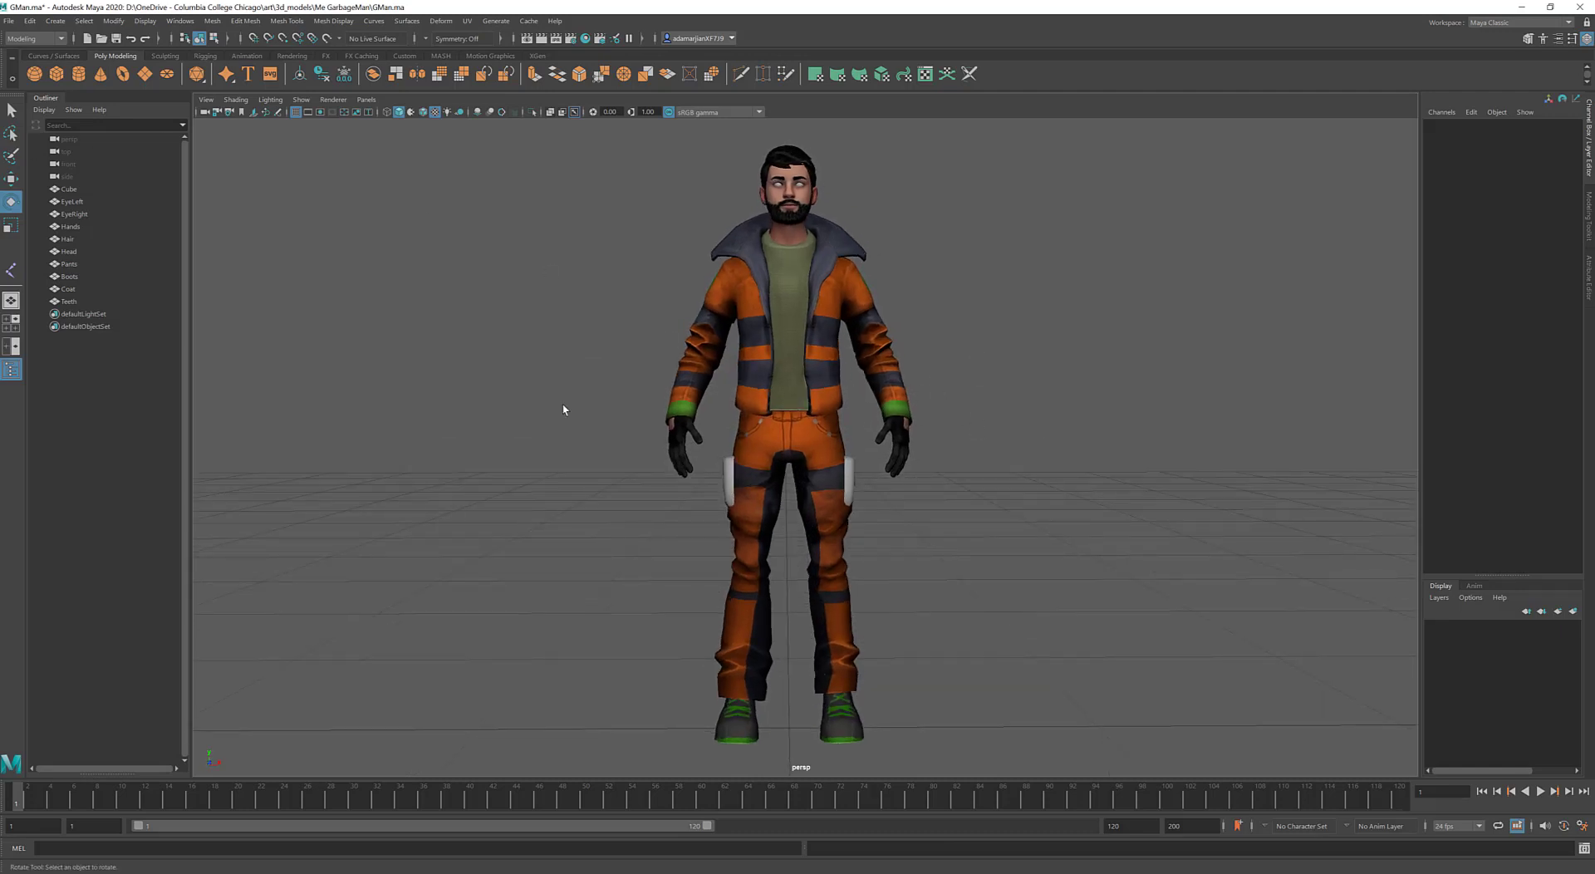
key(ctrl+space)
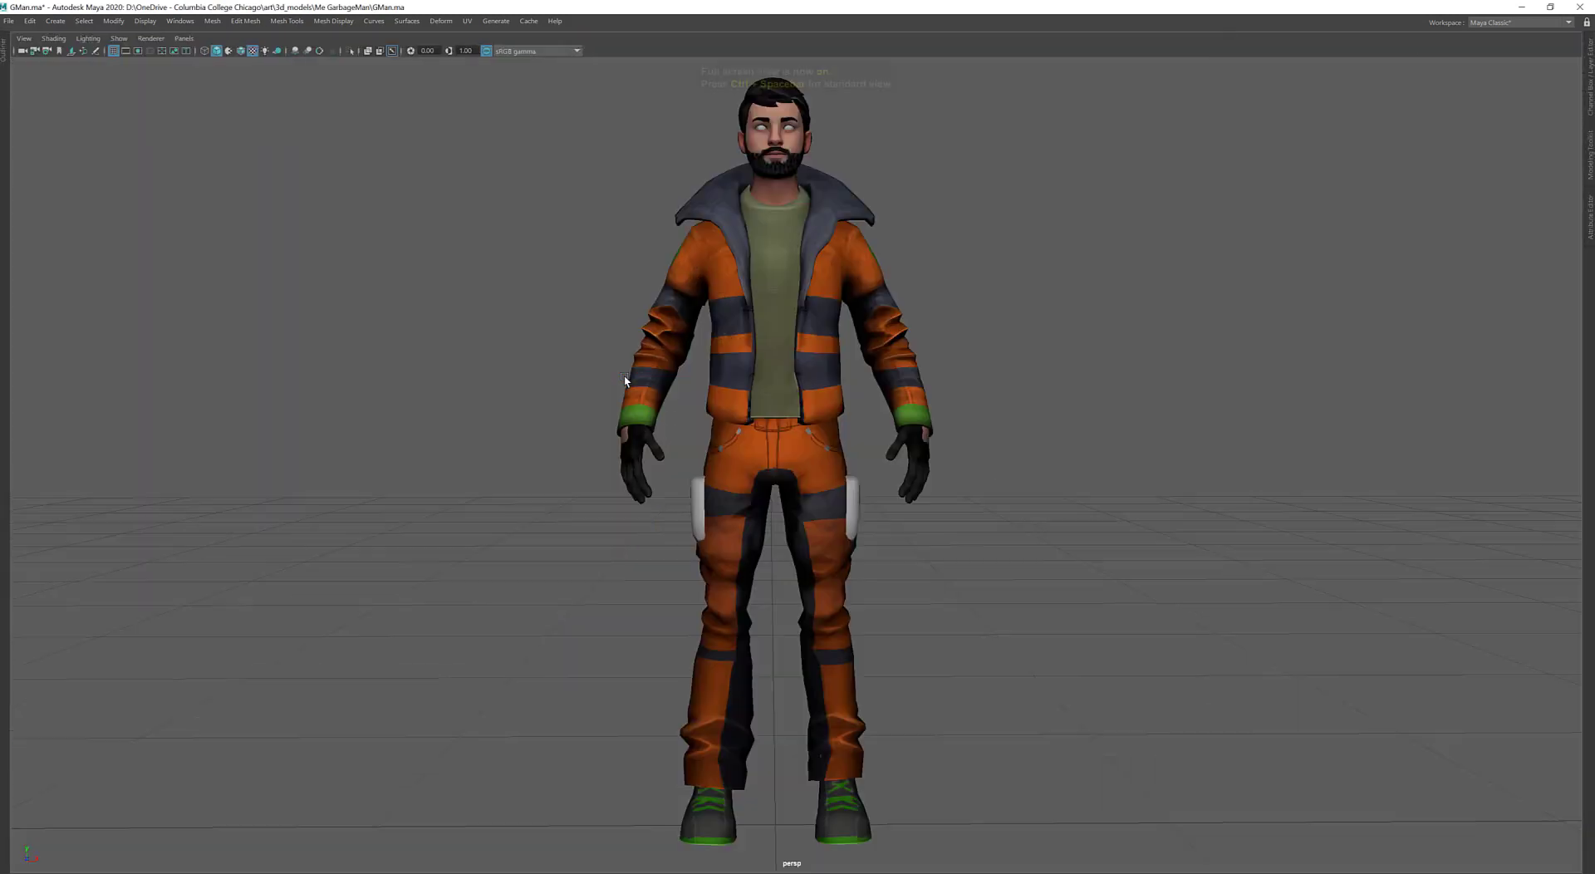
scroll(571, 357, up, 2)
alt+drag(571, 357, 701, 334)
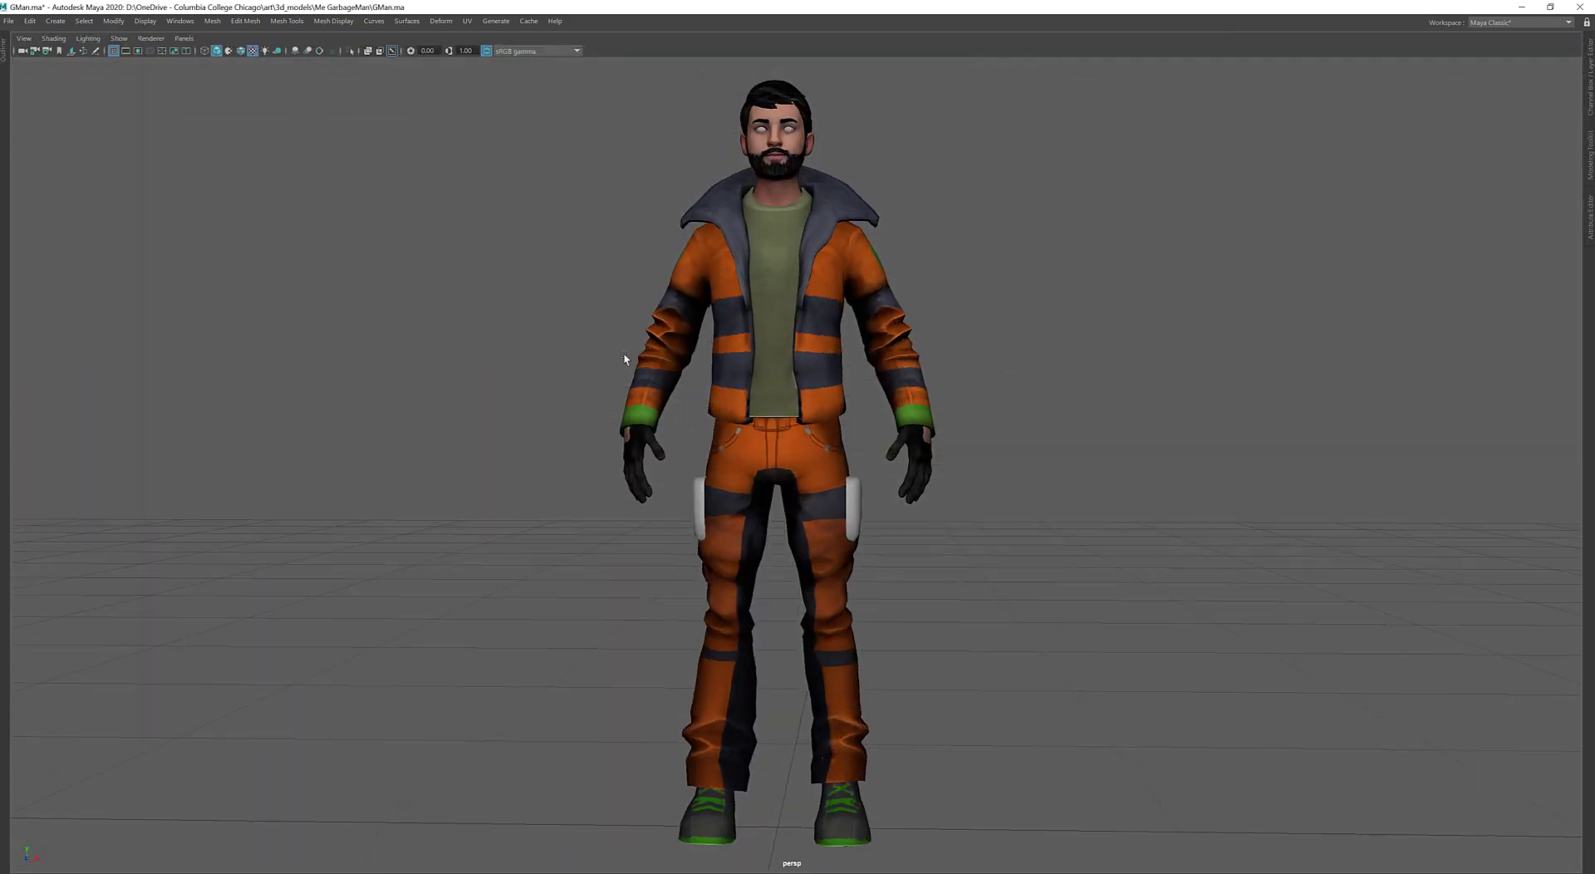
alt+drag(489, 430, 672, 429)
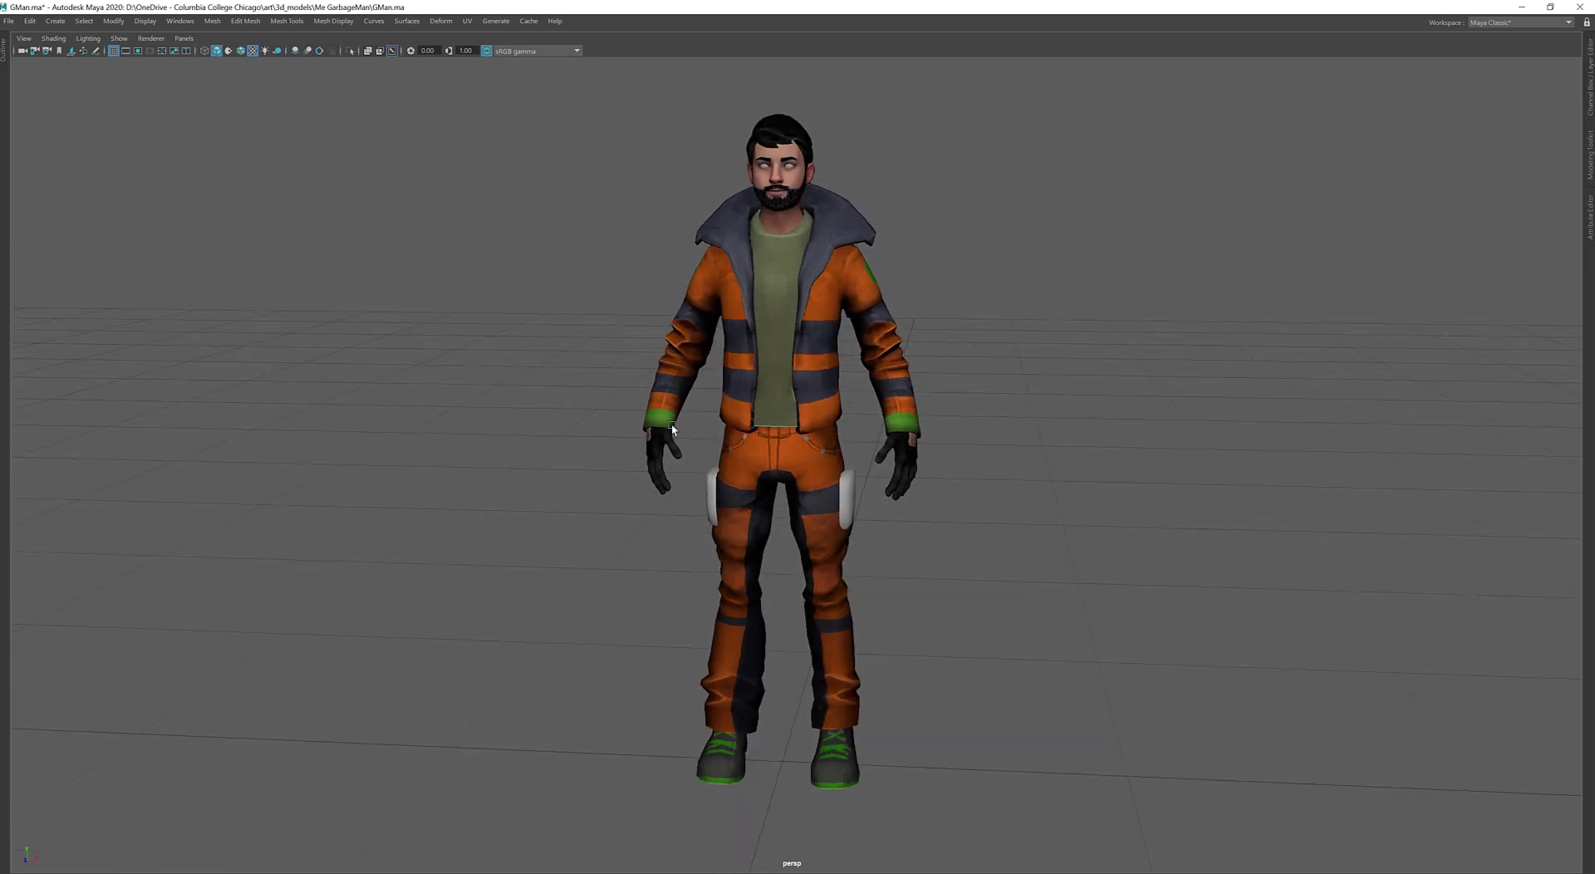
key(space)
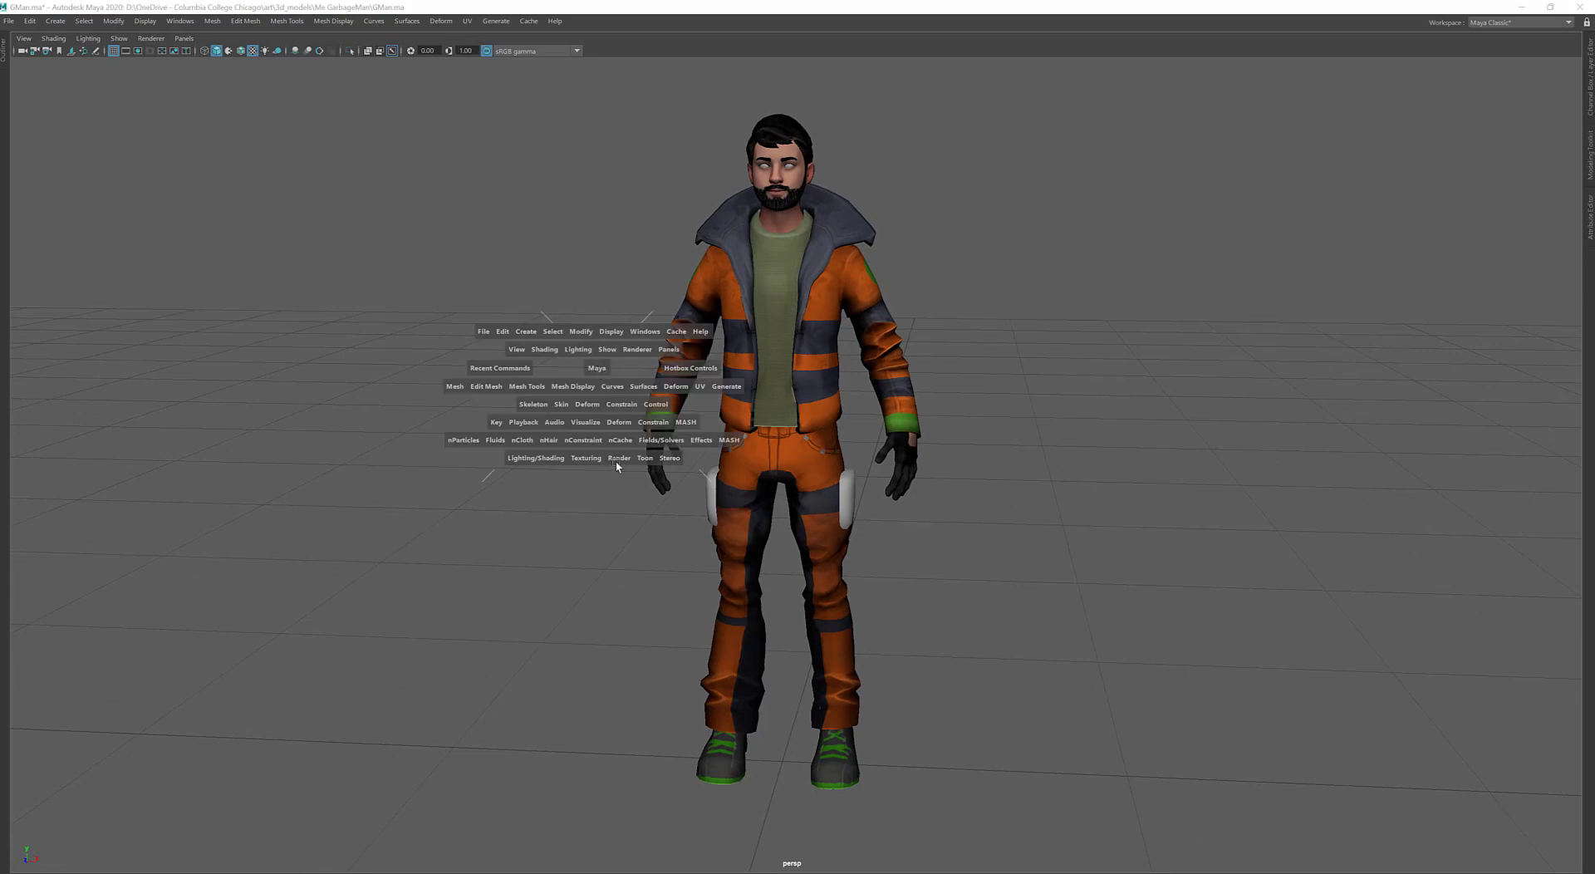
click(1588, 228)
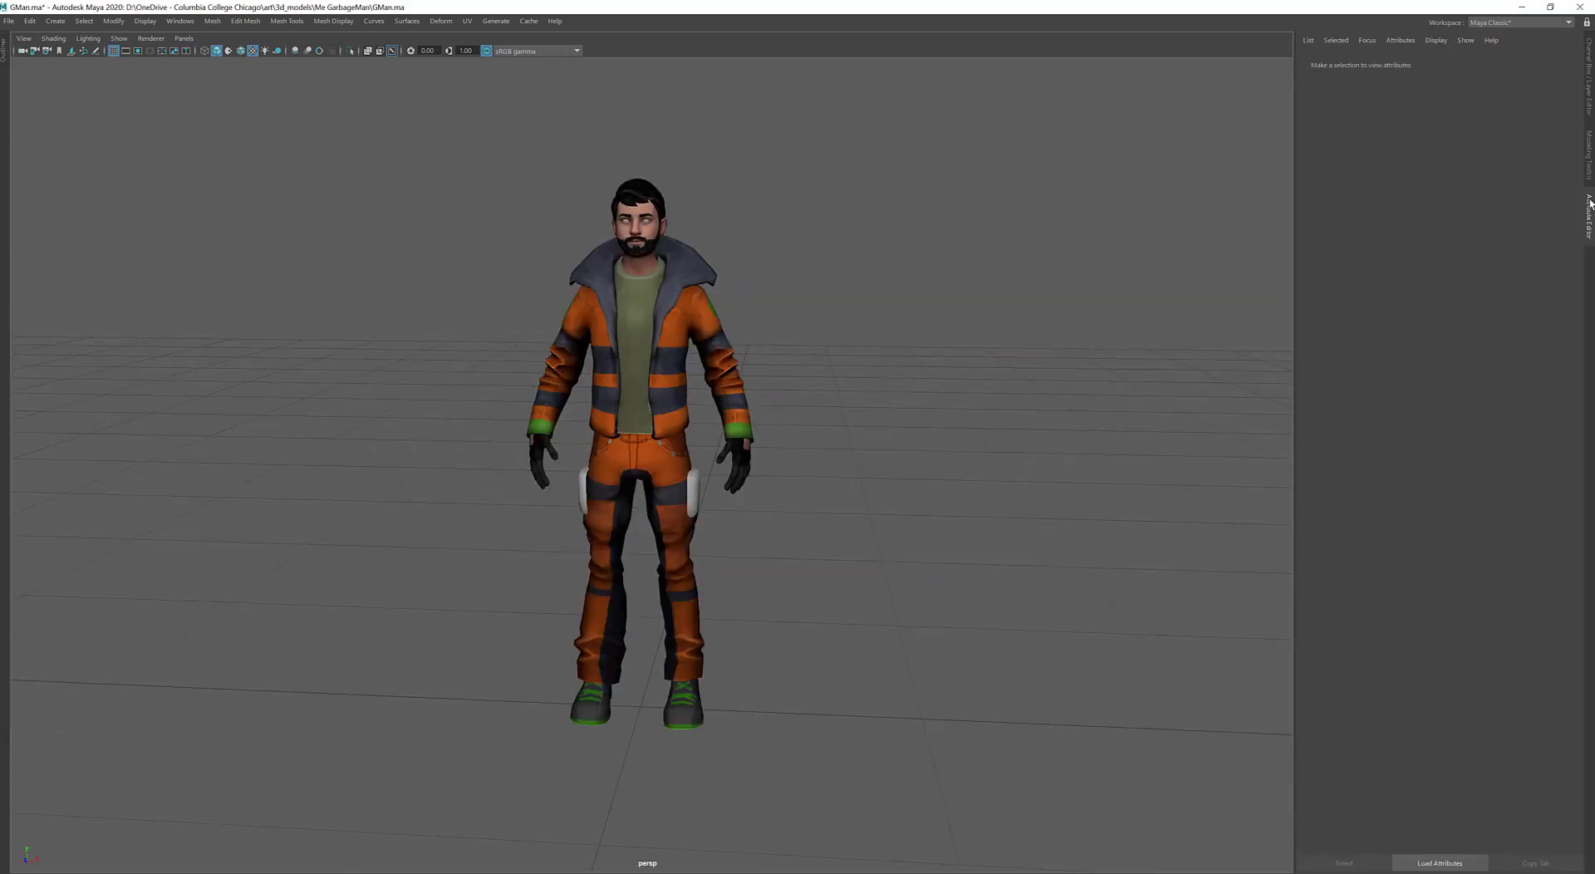
click(1588, 79)
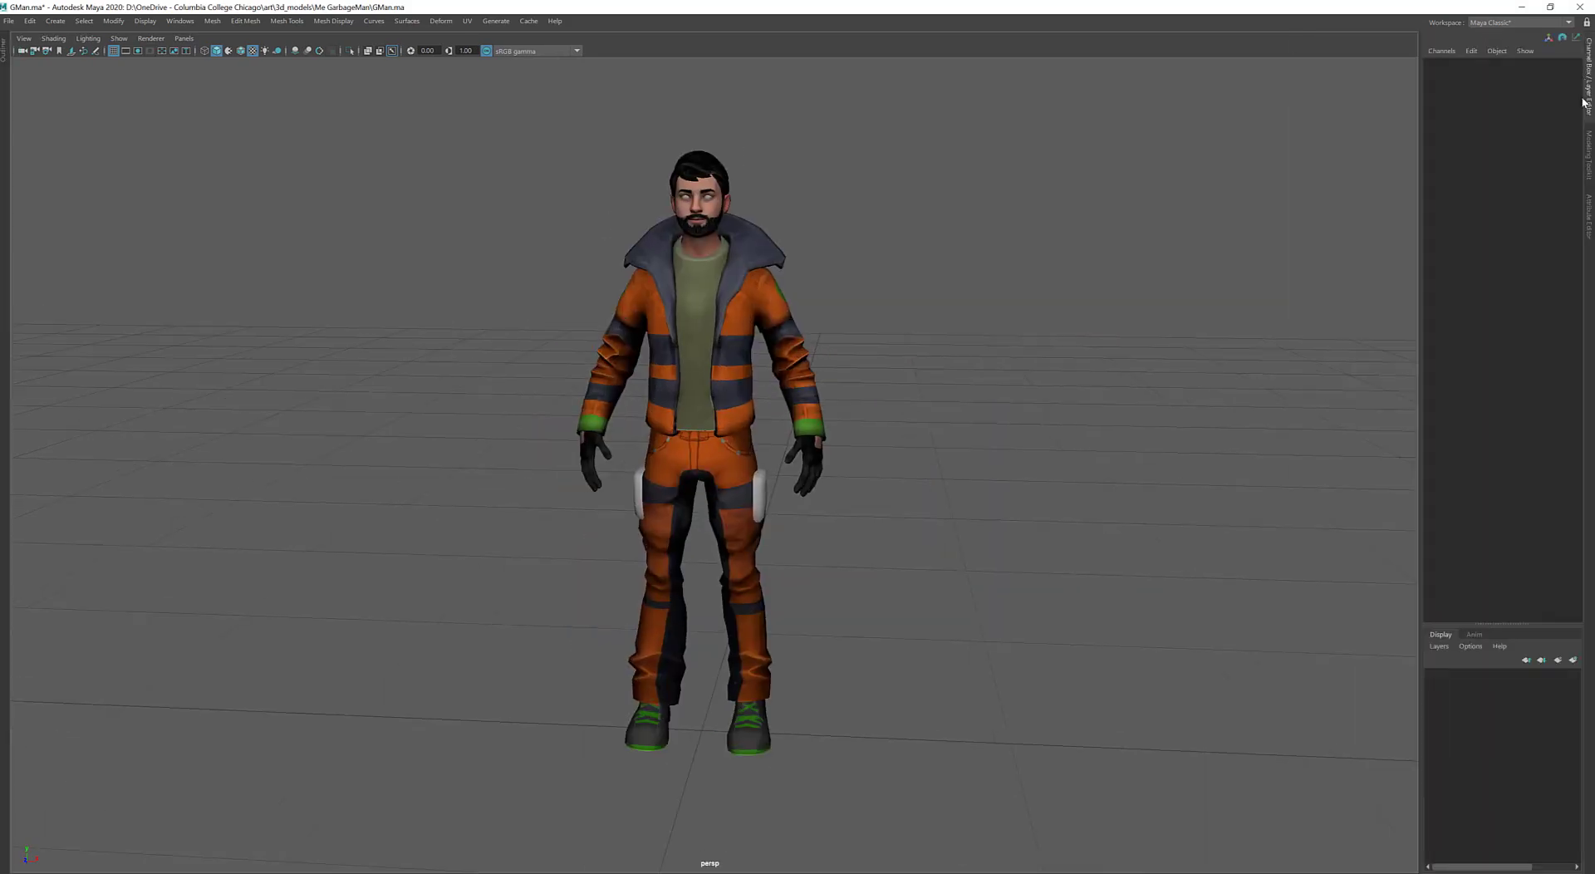
Put the pants and boots into a new display layer named Bottom
click(710, 593)
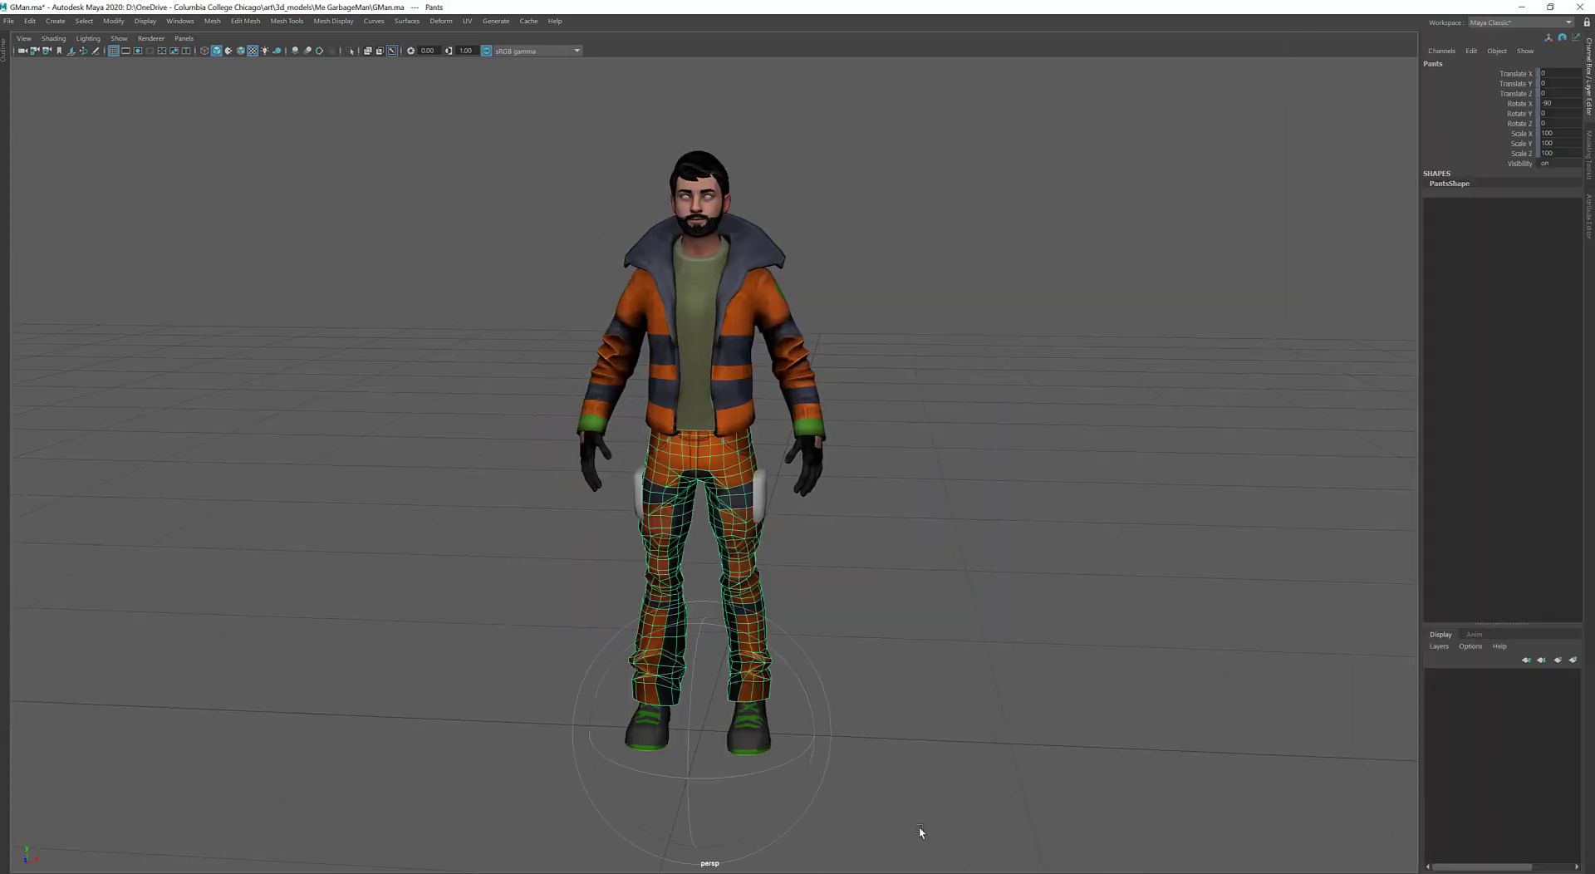
drag(918, 833, 372, 610)
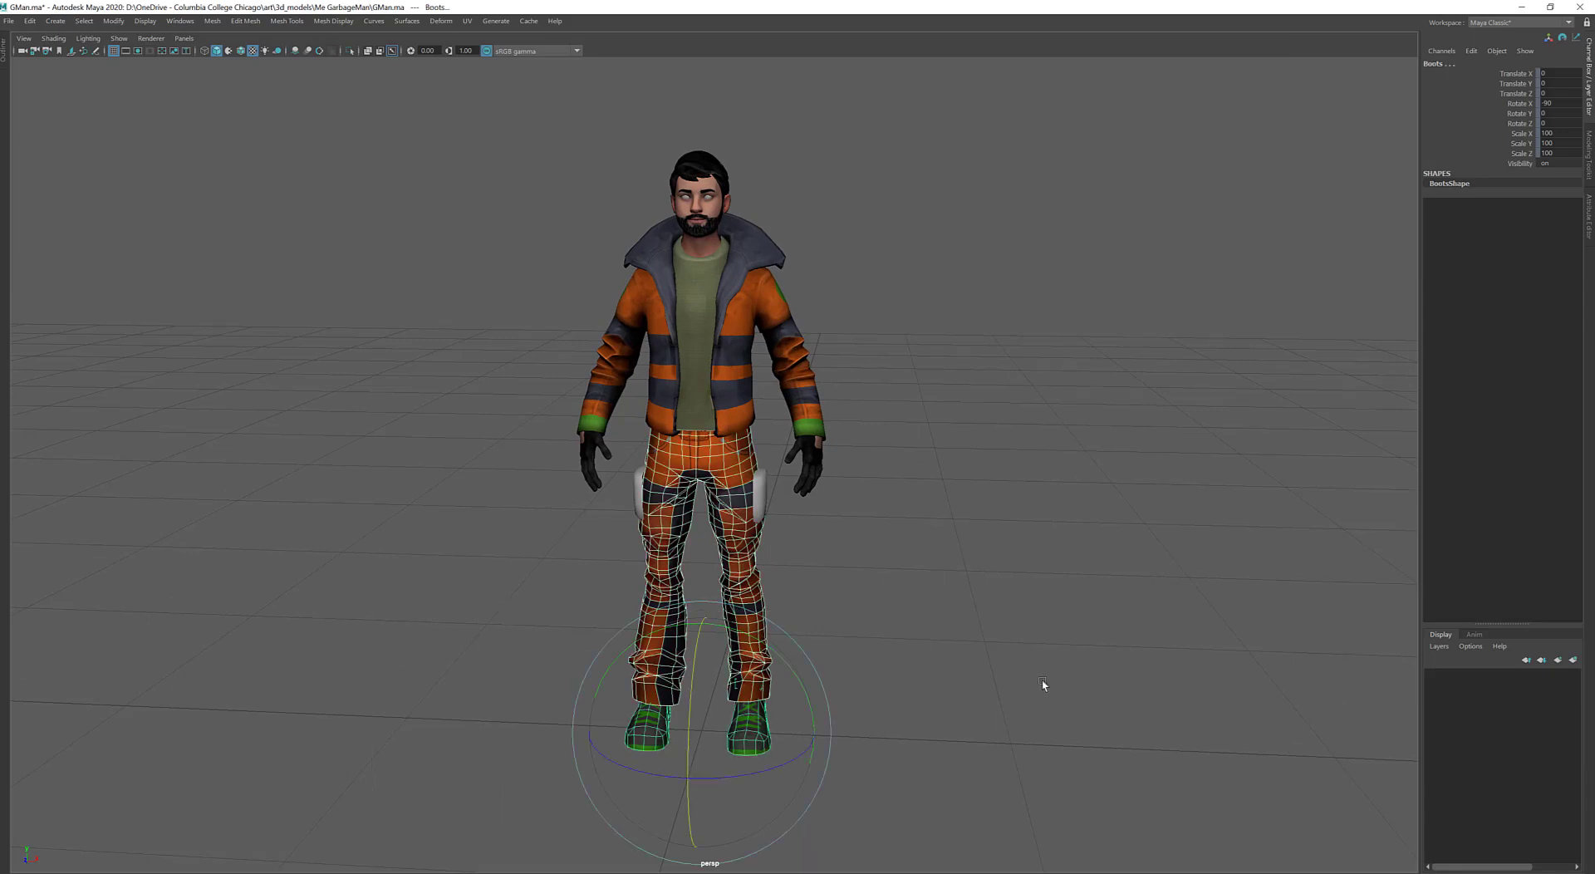
click(1573, 660)
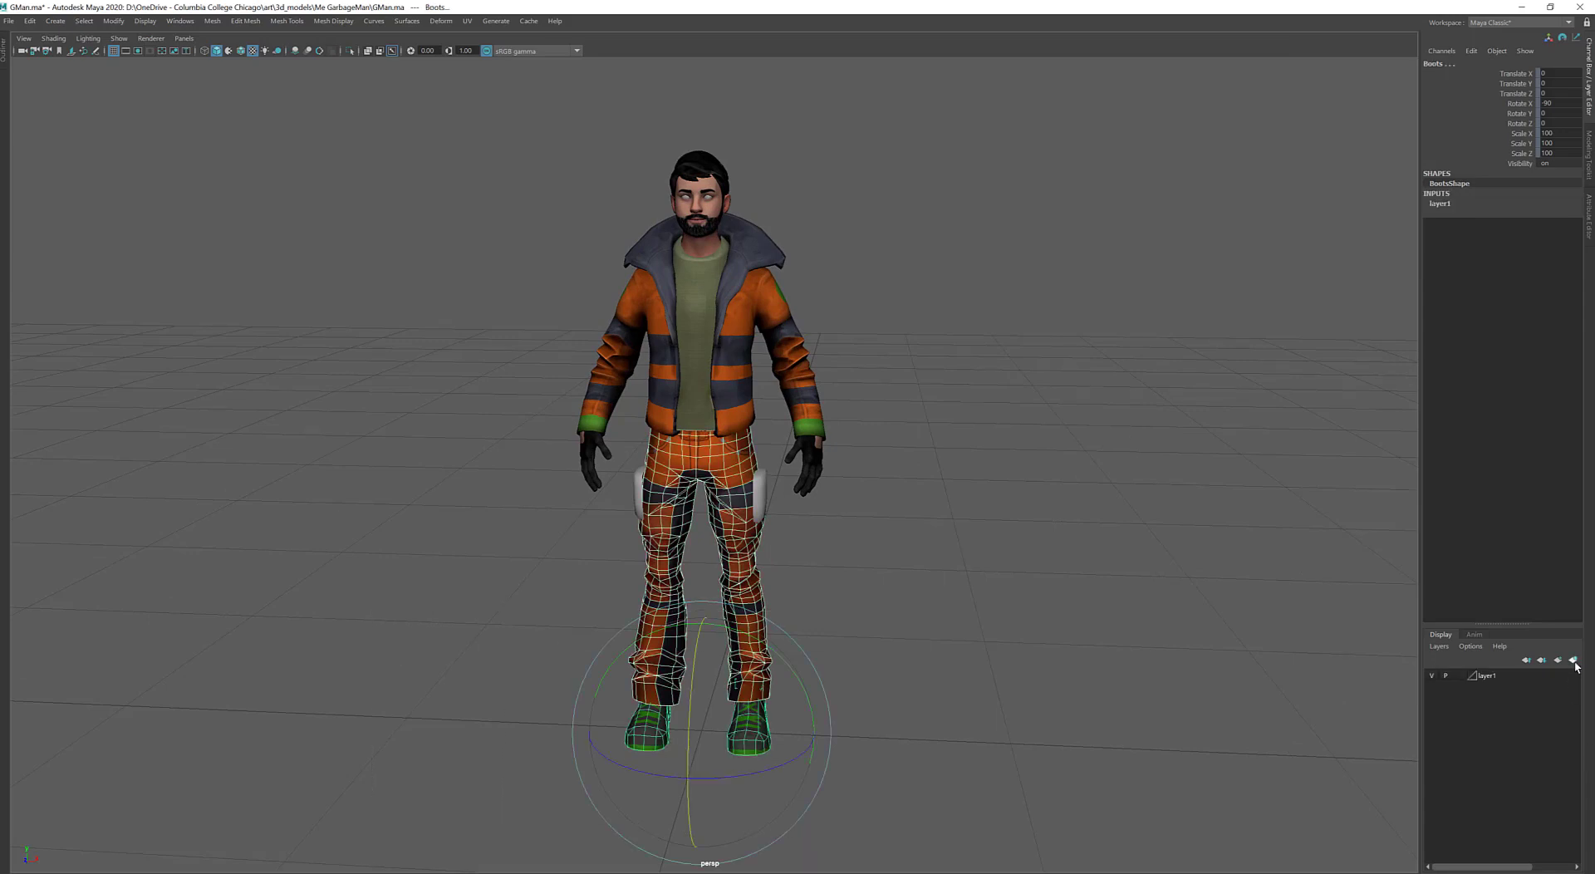
double_click(1514, 676)
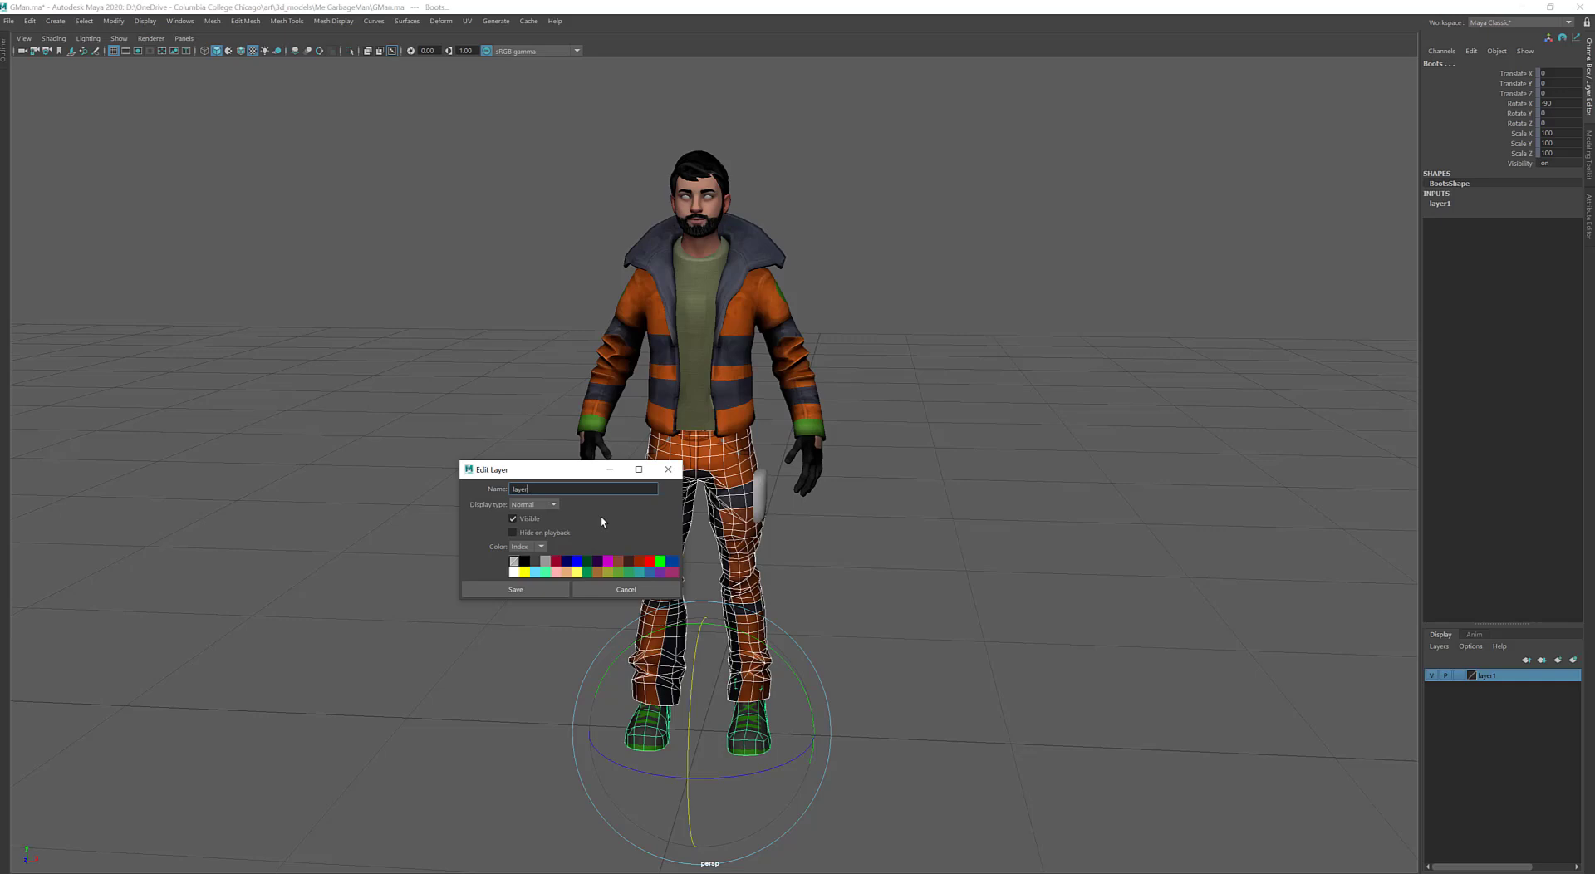
key(BackSpace)
key(BackSpace)
key(BackSpace)
key(BackSpace)
key(BackSpace)
text(Bottom)
click(544, 590)
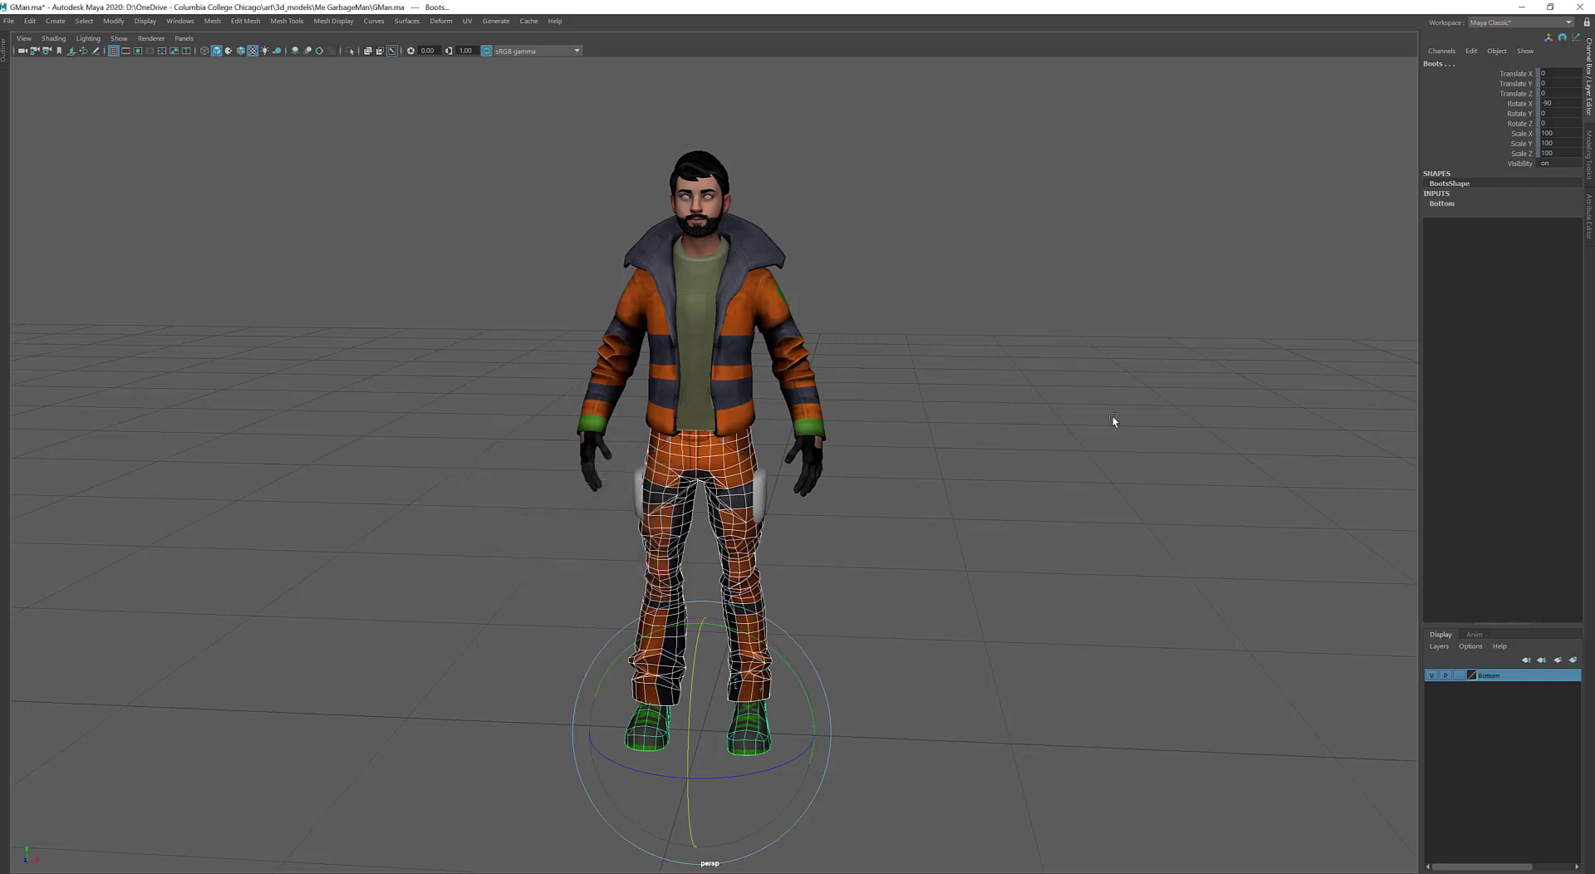
Put the coat, hands, head and hair into a second new display layer named Top
click(829, 396)
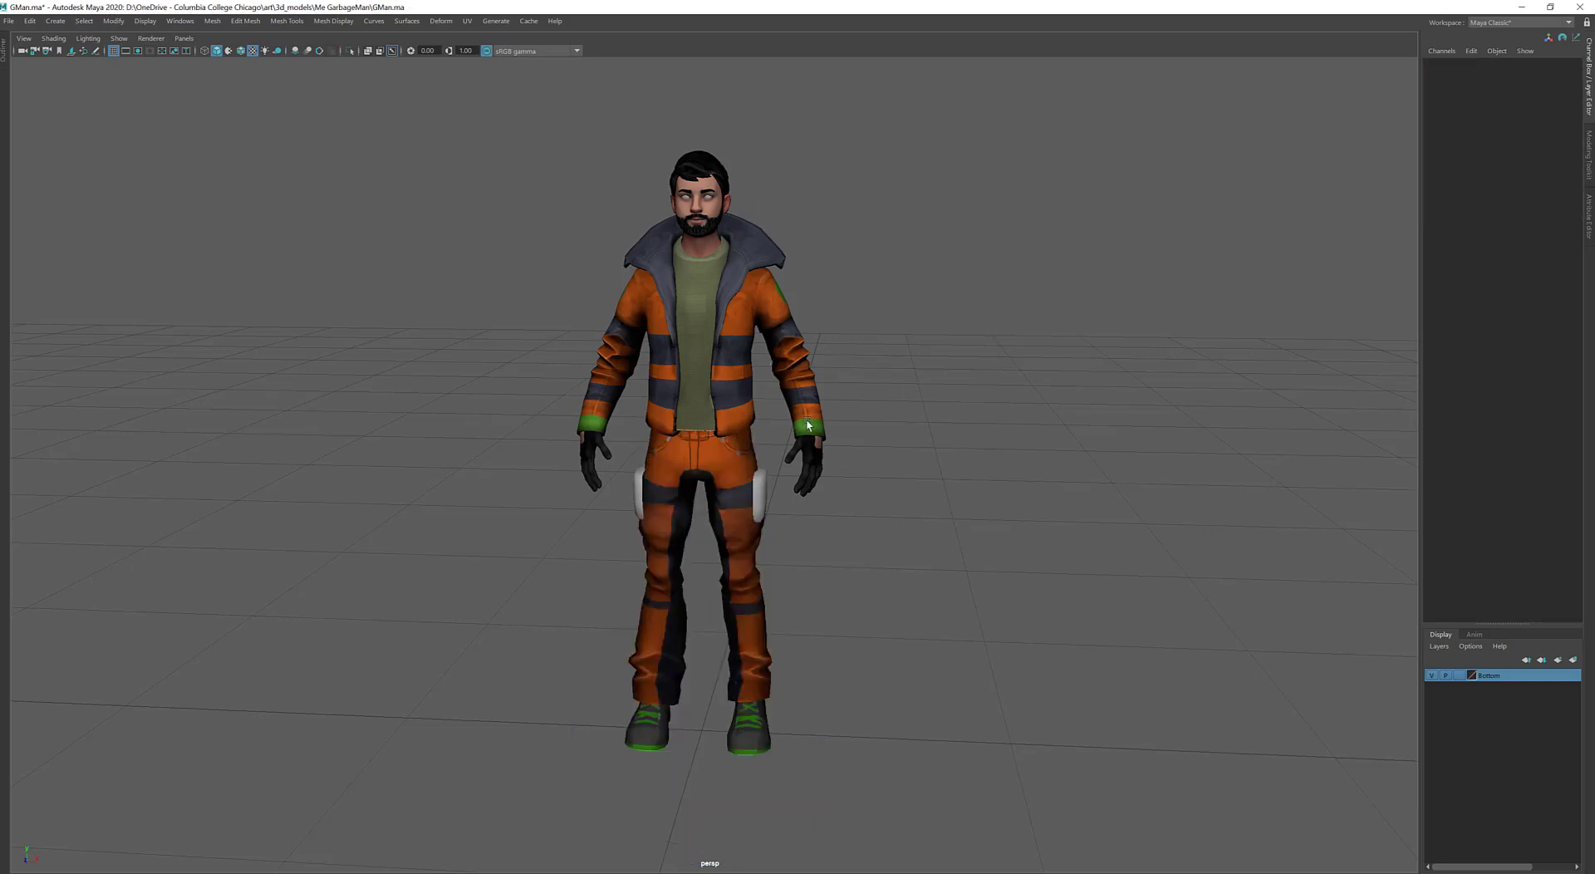
drag(804, 419, 810, 452)
shift+drag(659, 132, 713, 199)
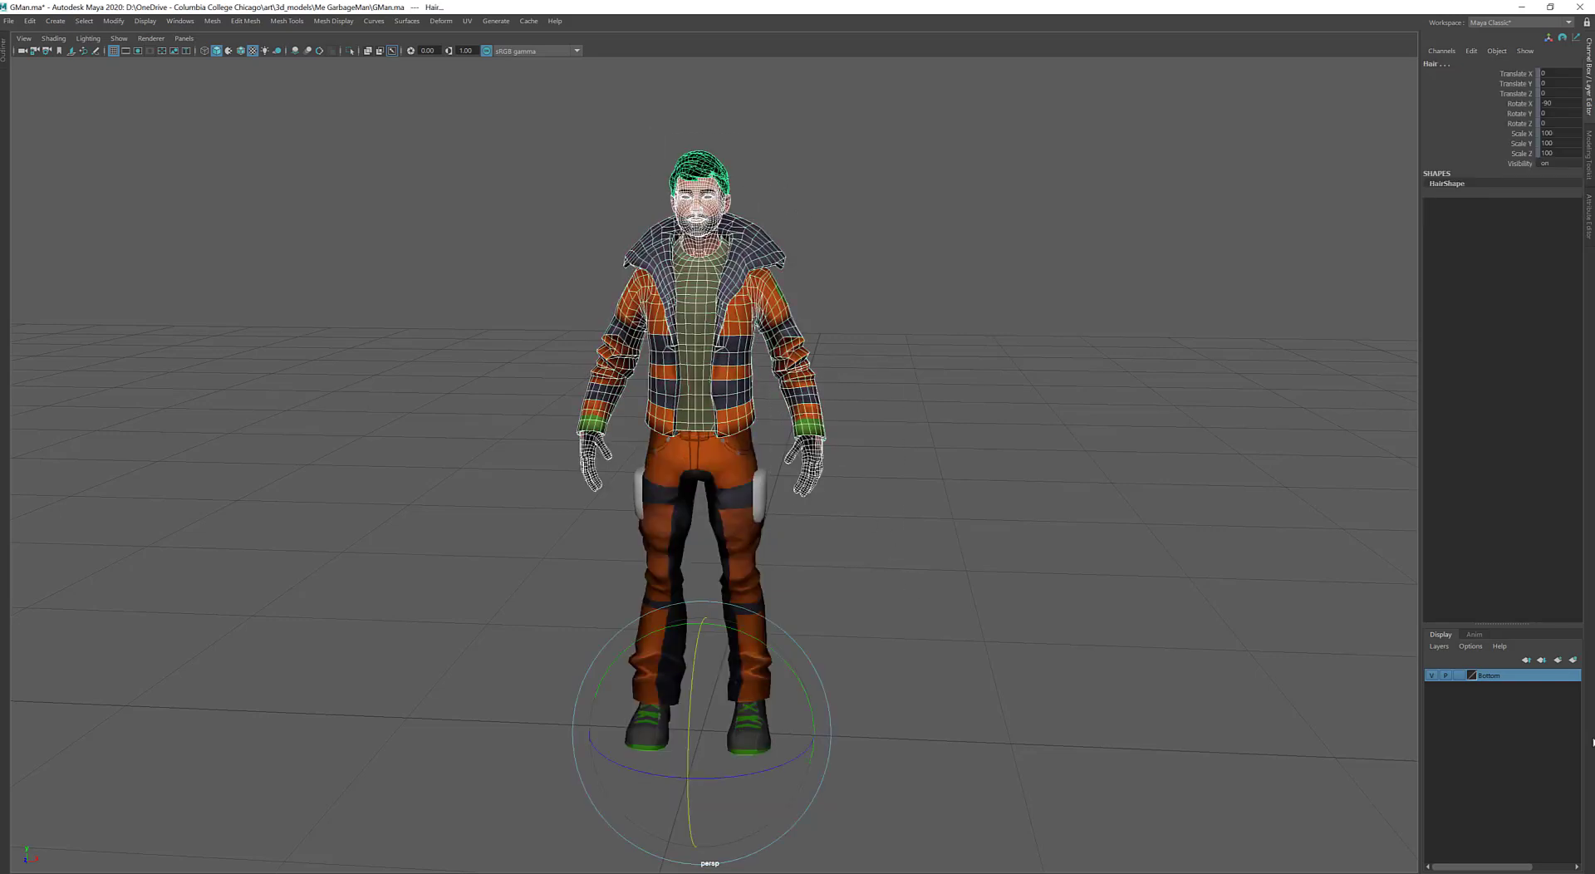
click(1572, 660)
double_click(1495, 676)
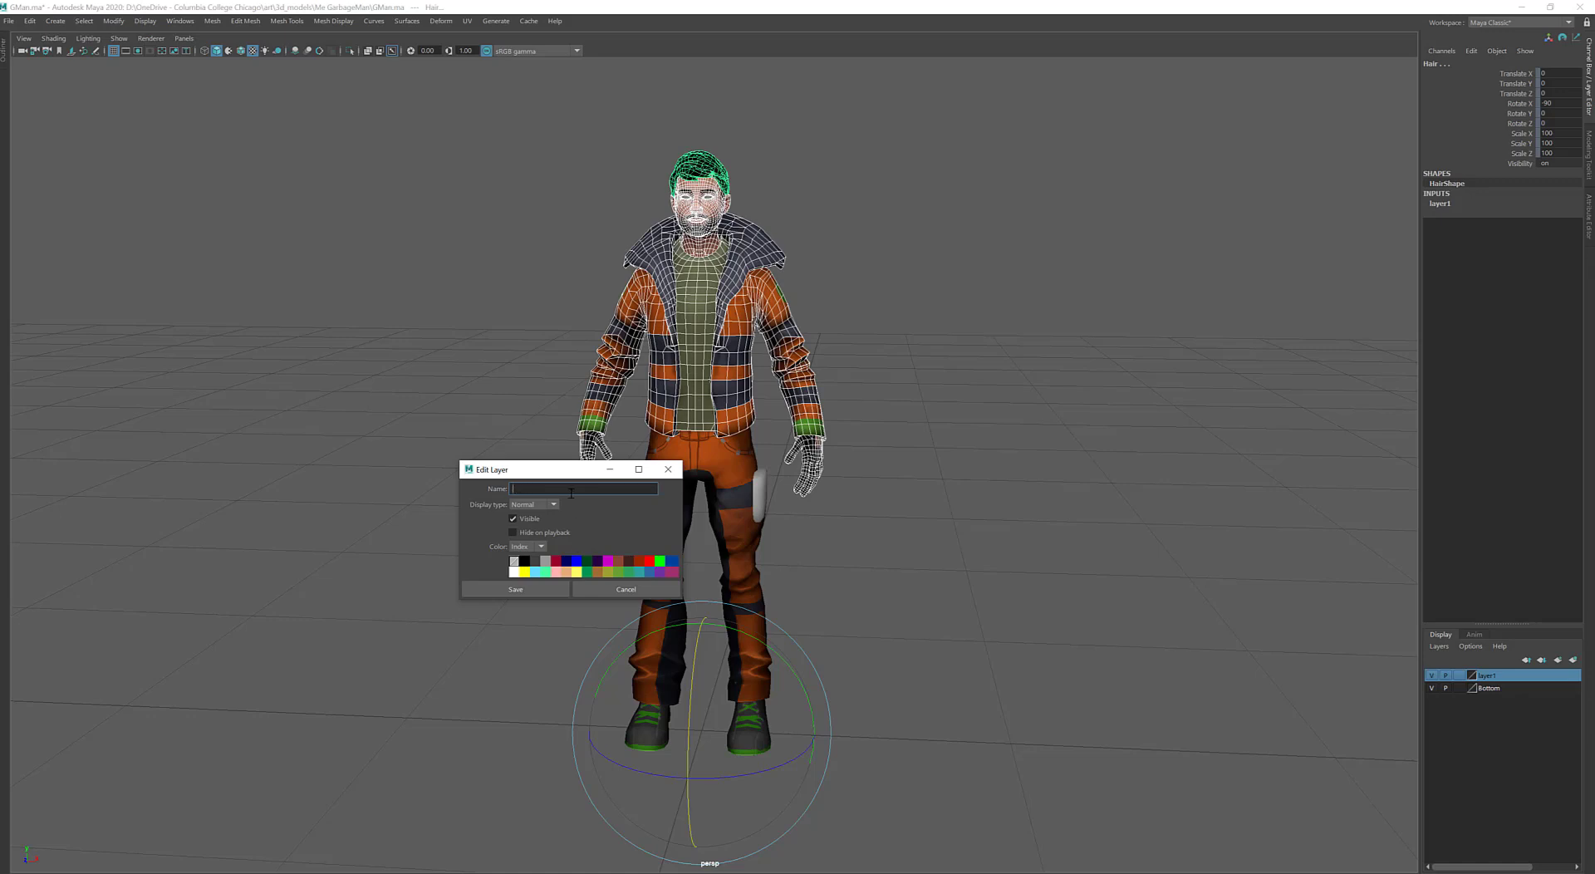
key(Return)
click(555, 586)
click(988, 442)
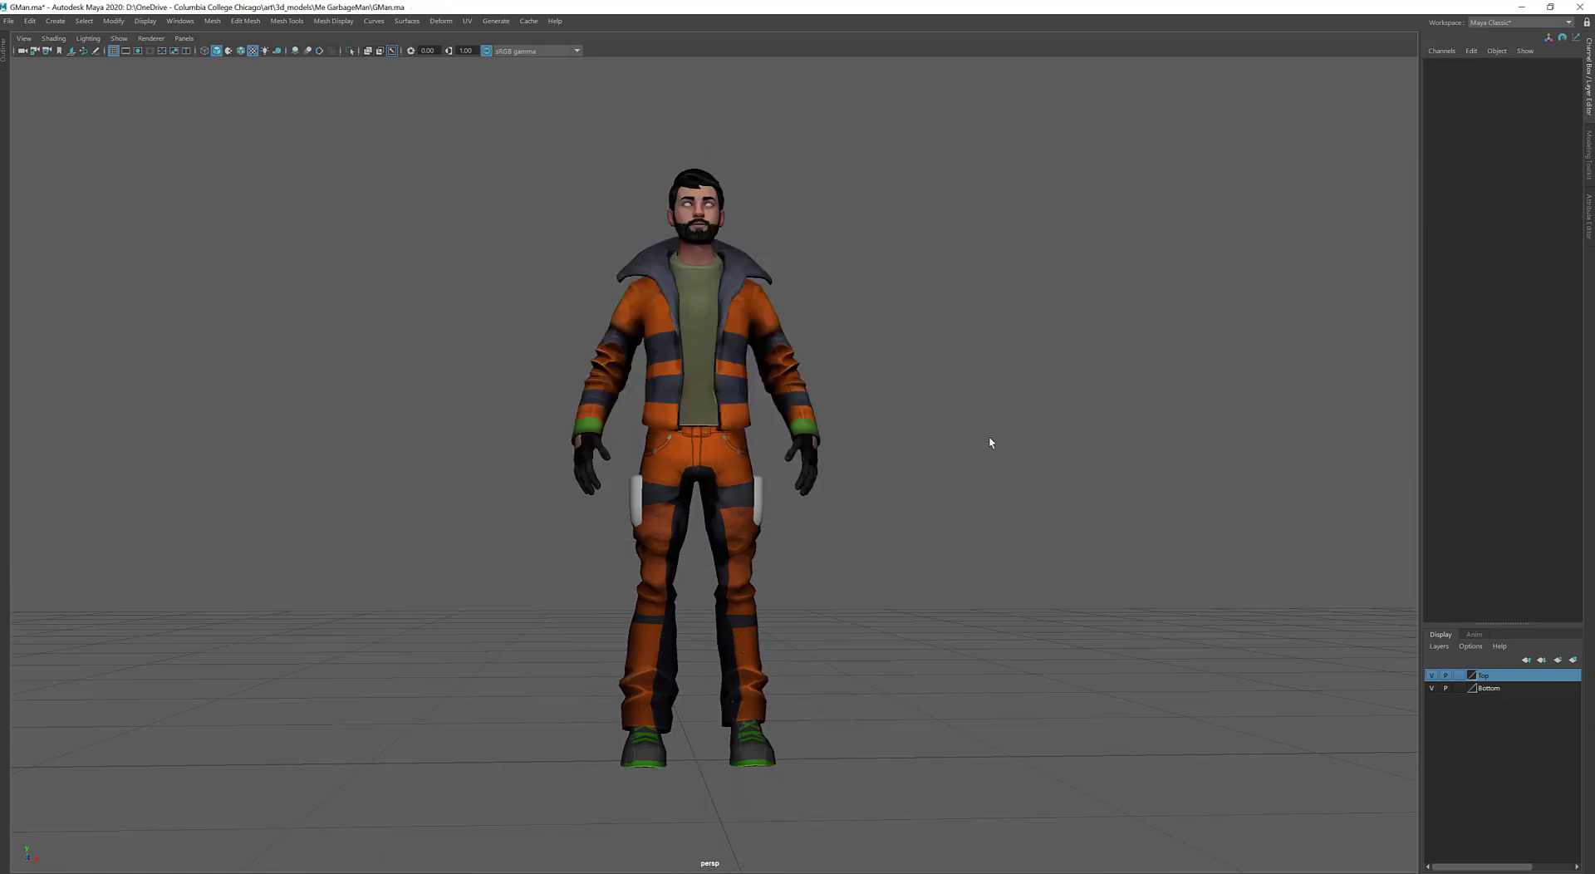
Show the character from the front in an orthographic view and frame the whole figure, leaving nothing selected
alt+drag(988, 442, 934, 489)
key(space)
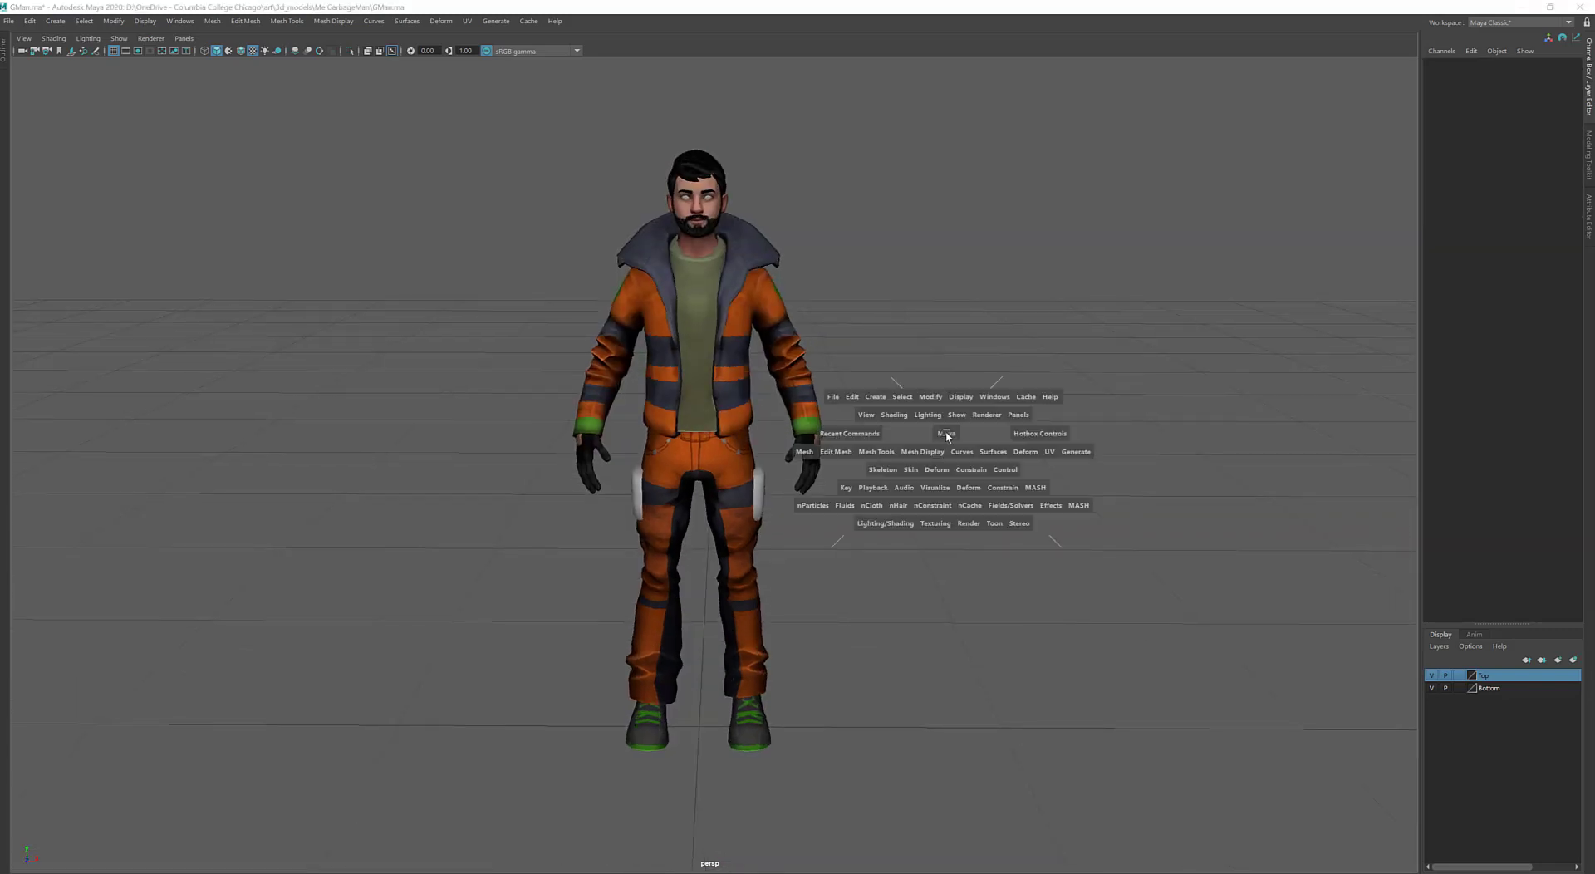
drag(956, 452, 958, 463)
scroll(925, 399, down, 4)
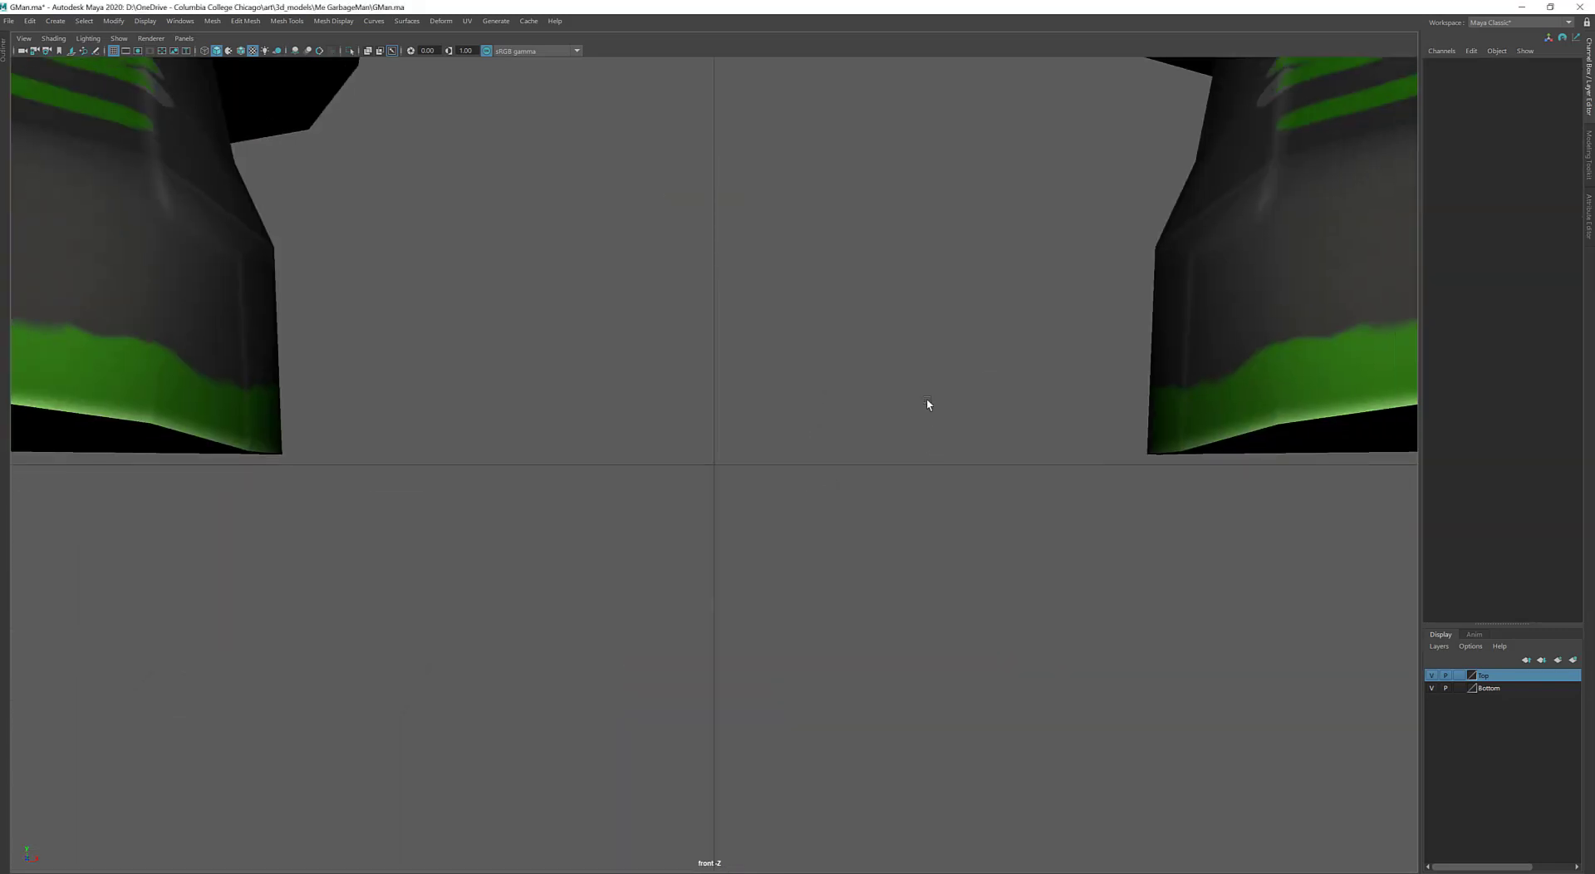
alt+middle_drag(911, 406, 910, 727)
scroll(910, 494, down, 4)
alt+right_drag(910, 498, 886, 338)
alt+middle_drag(886, 338, 830, 676)
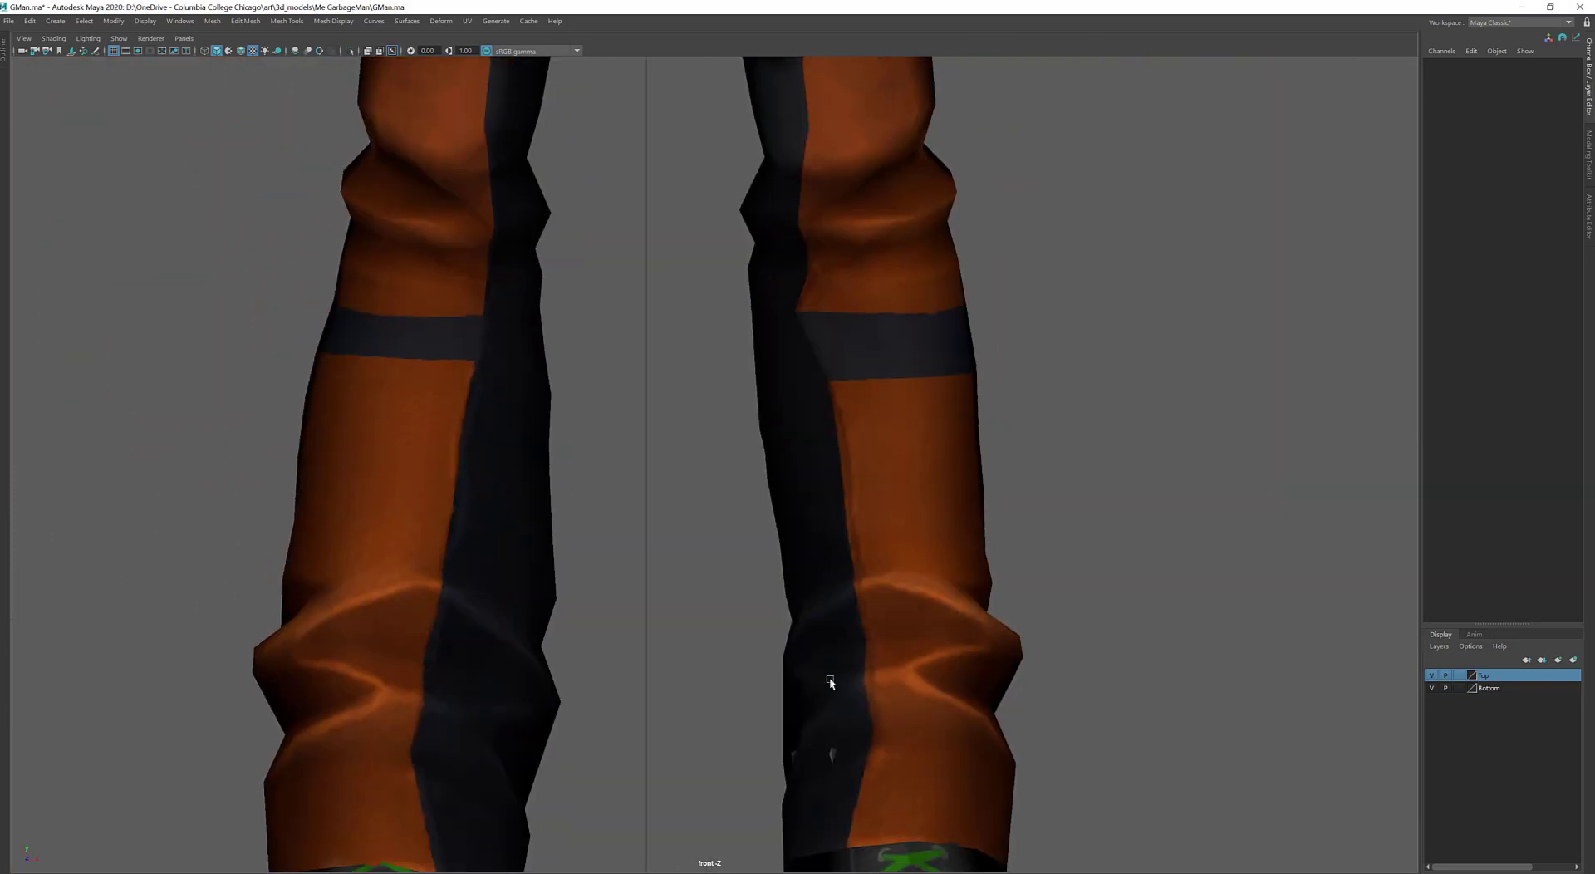
alt+right_drag(830, 676, 747, 364)
alt+middle_drag(692, 138, 685, 409)
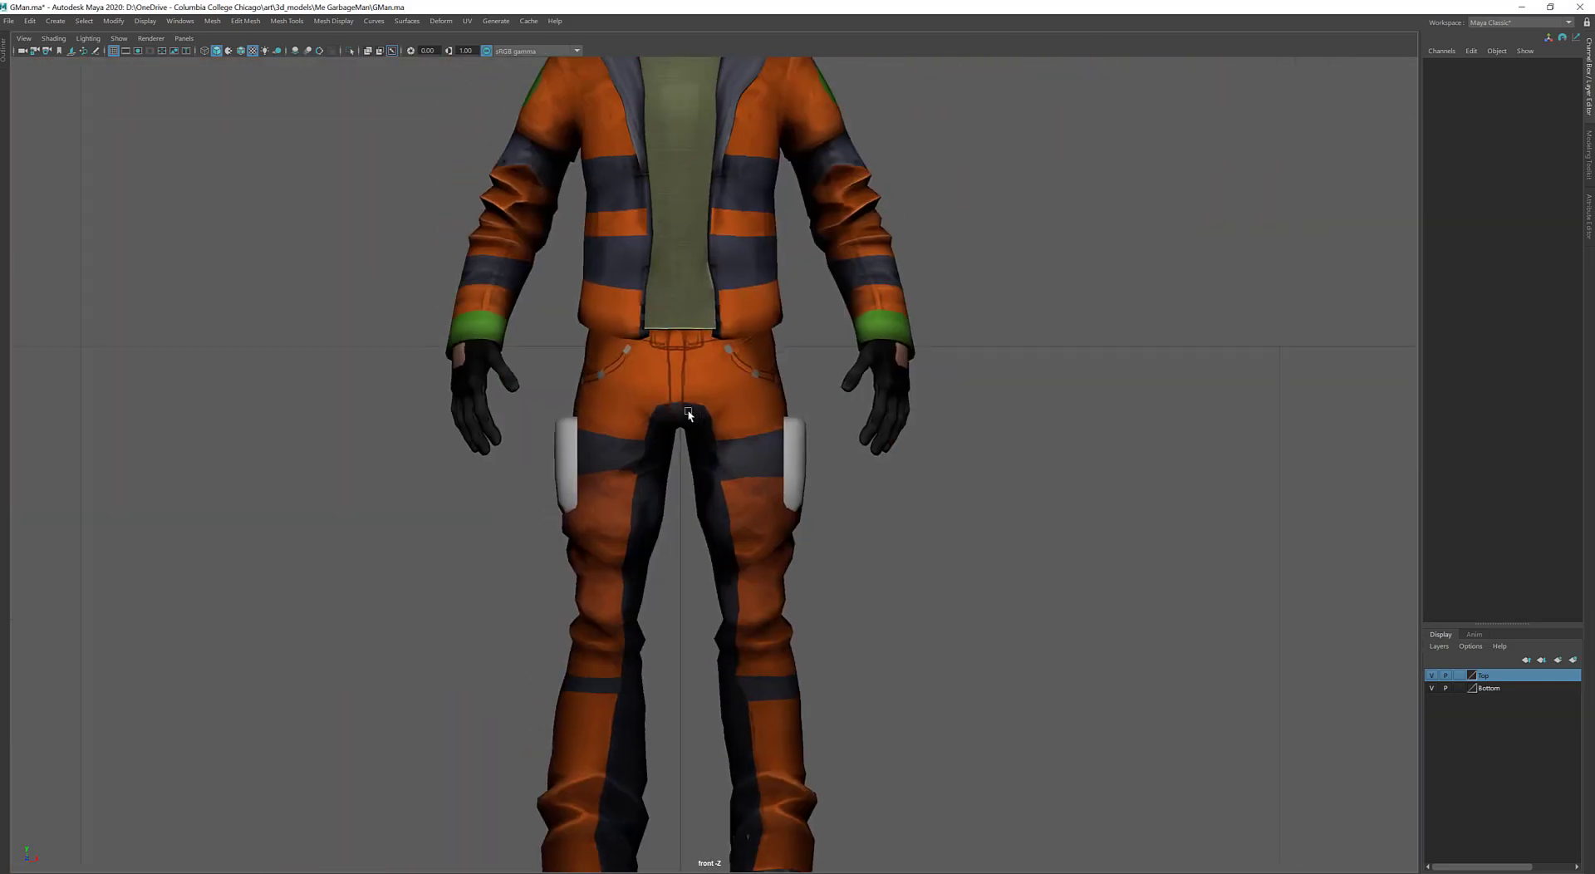
alt+right_drag(723, 498, 689, 291)
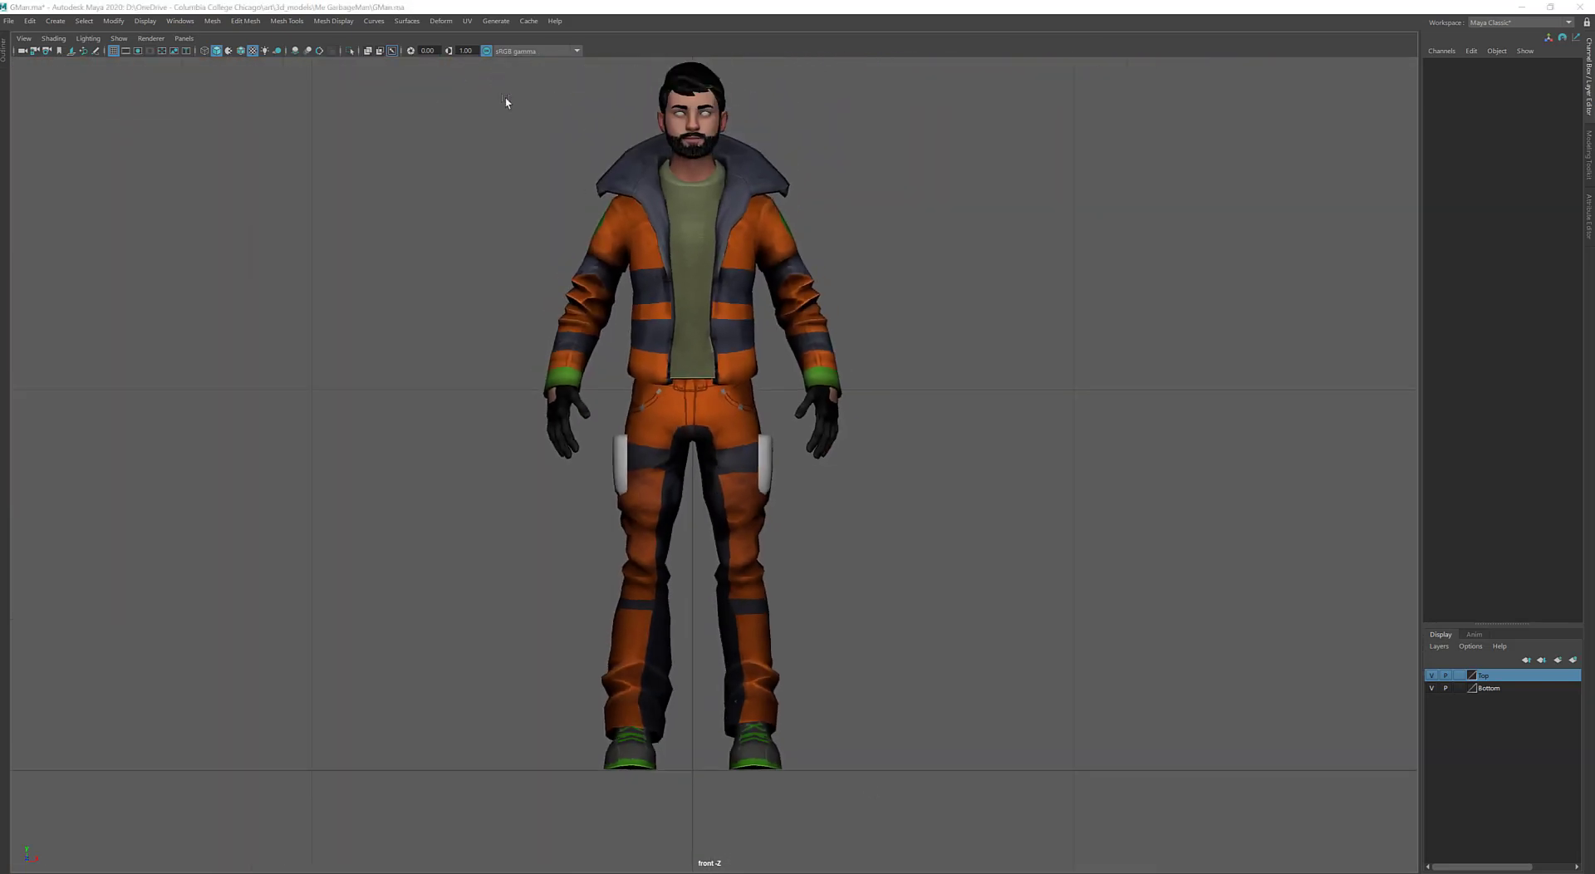
drag(502, 91, 993, 870)
key(f)
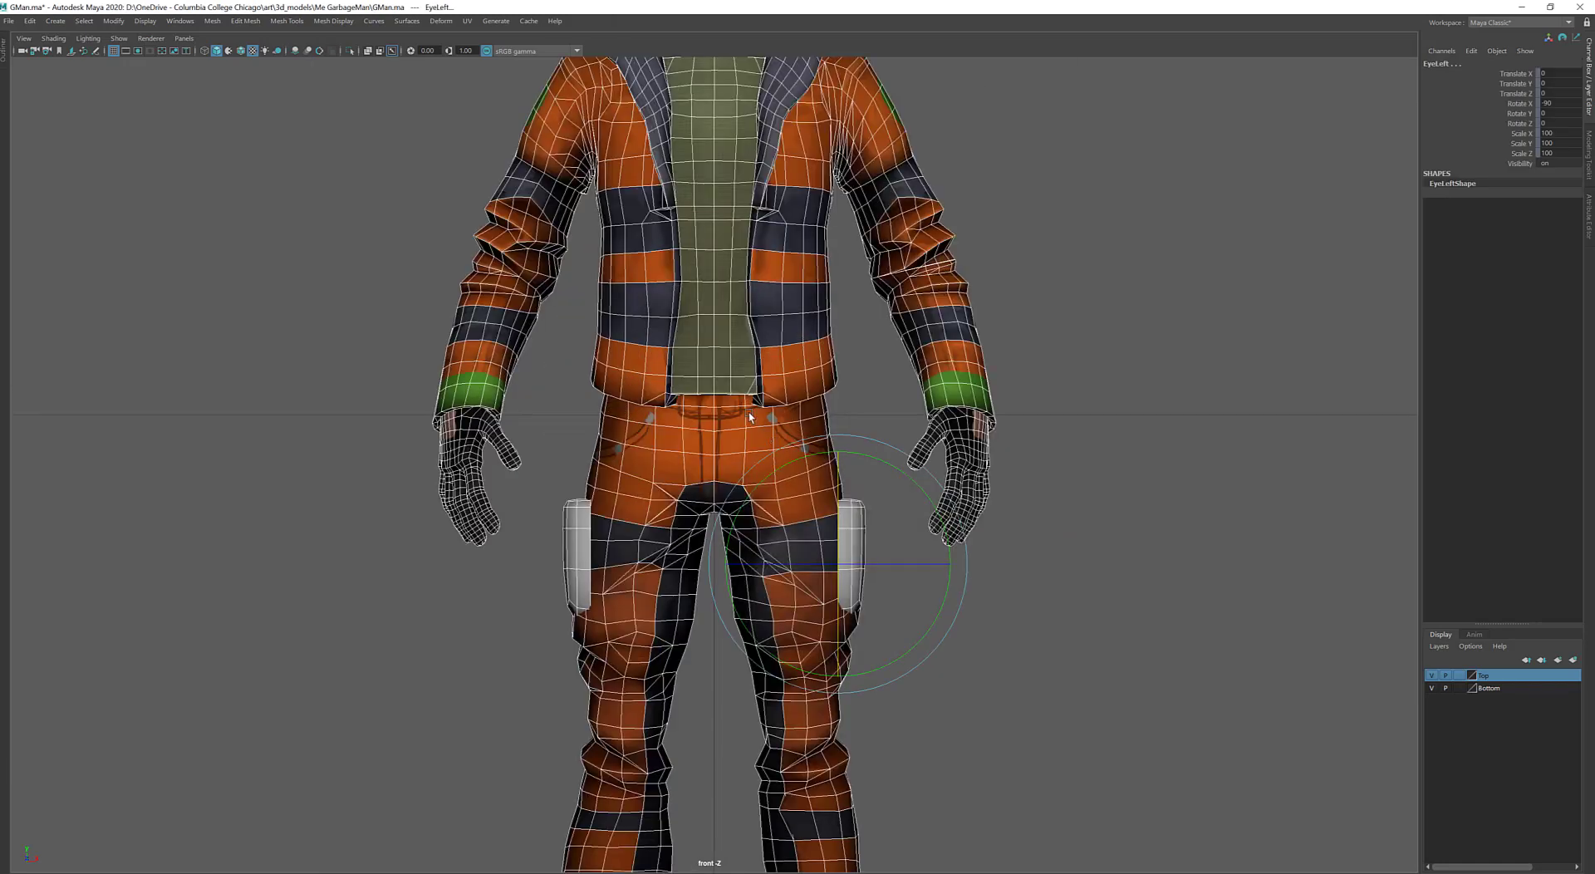
scroll(687, 446, down, 3)
scroll(683, 429, down, 3)
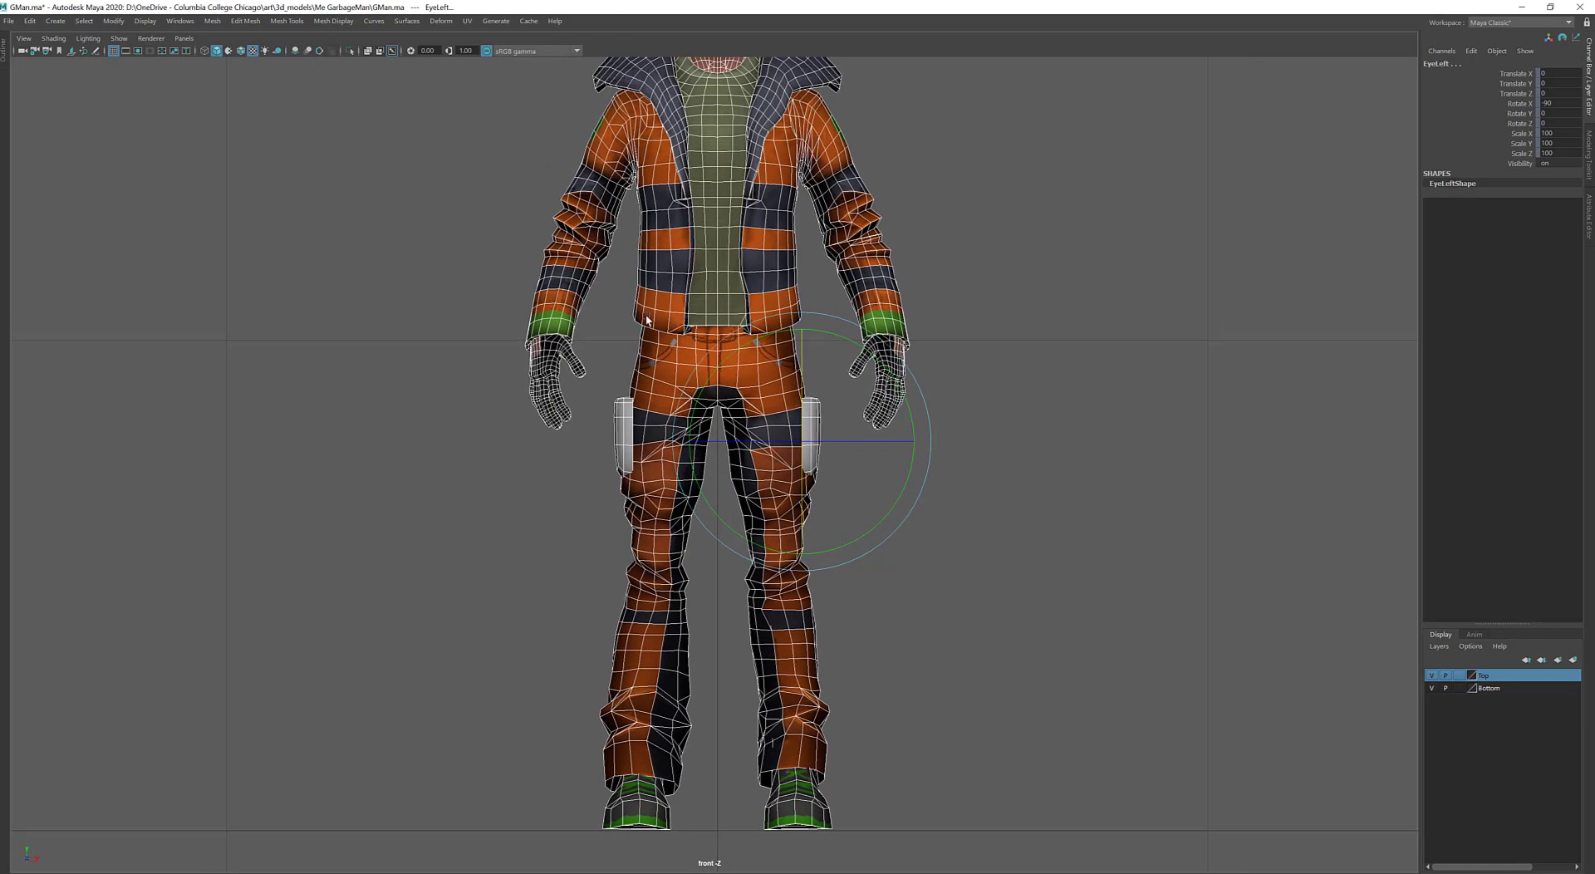
click(402, 395)
Create a joint at the centre of the character's pelvis, on the body's midline
key(space)
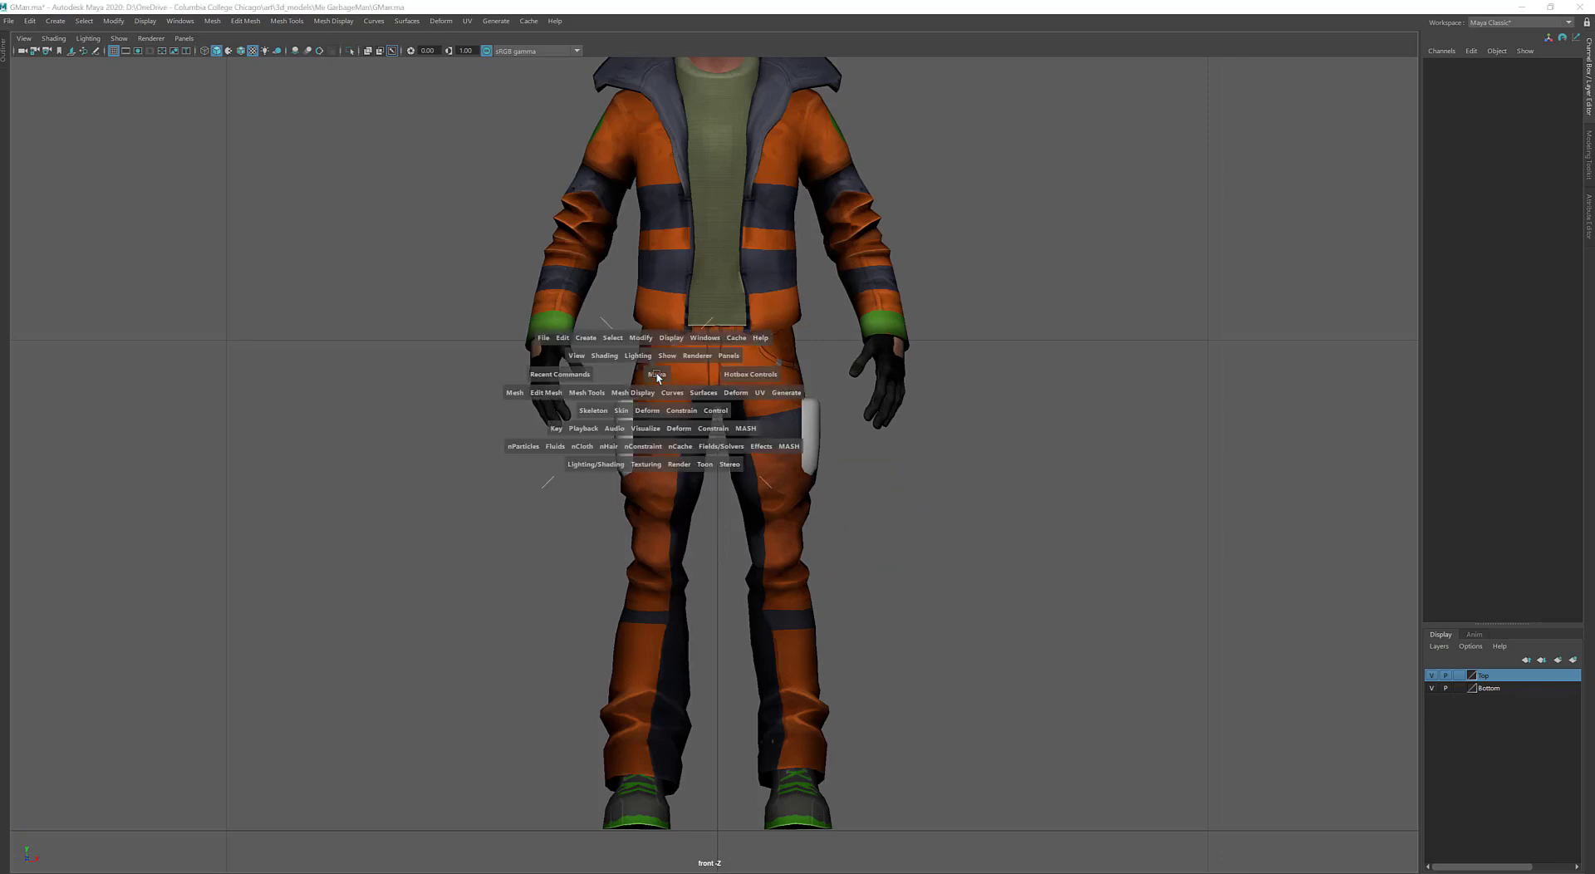
click(589, 340)
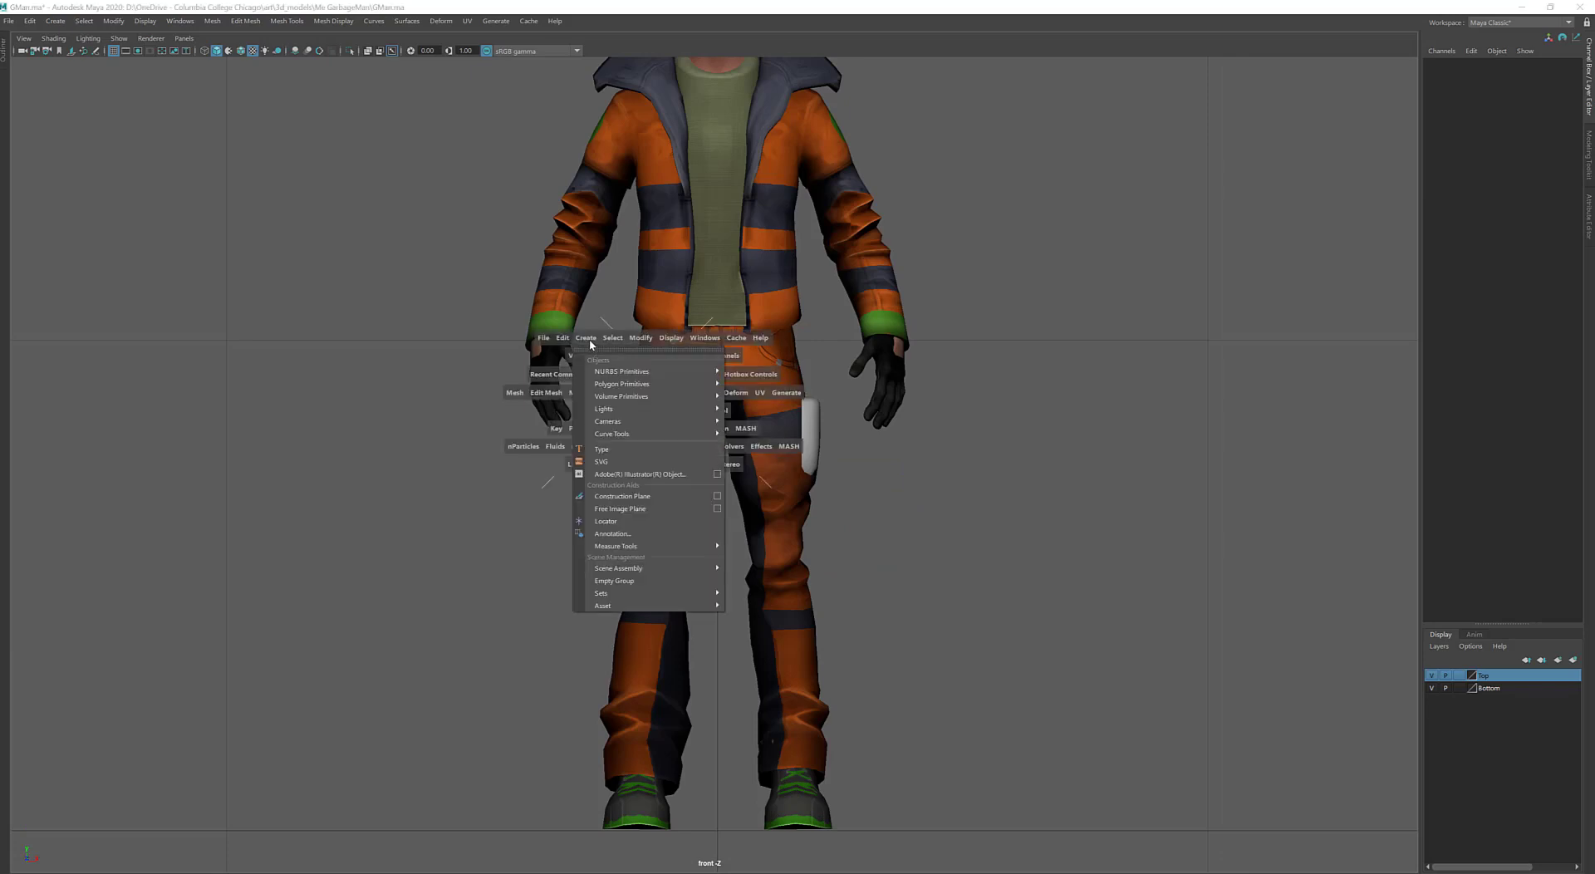
click(591, 342)
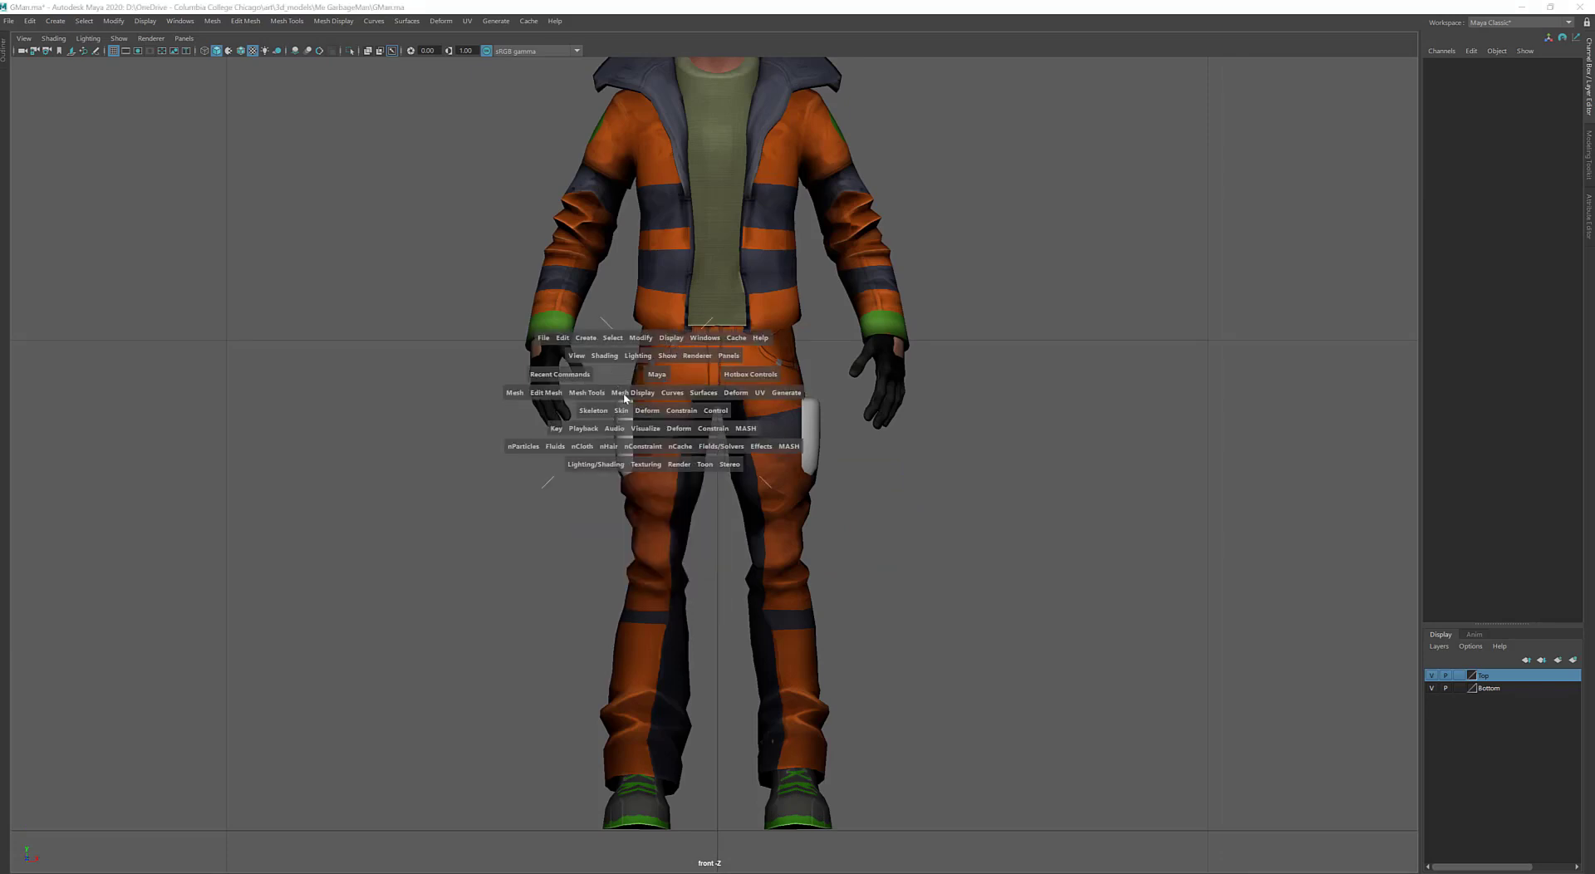
click(592, 412)
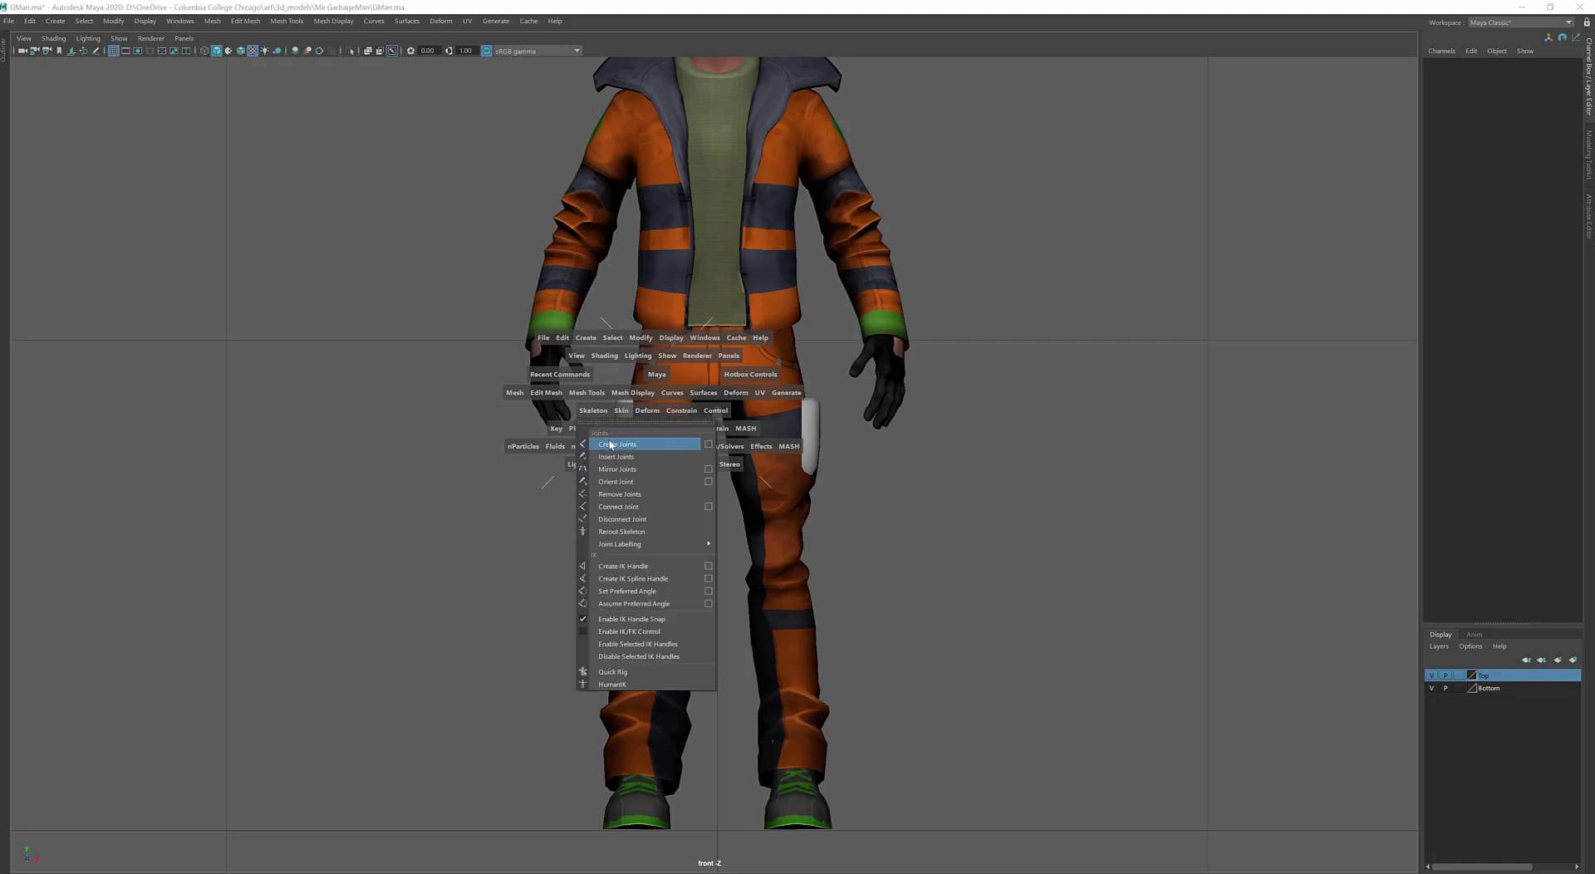
click(612, 444)
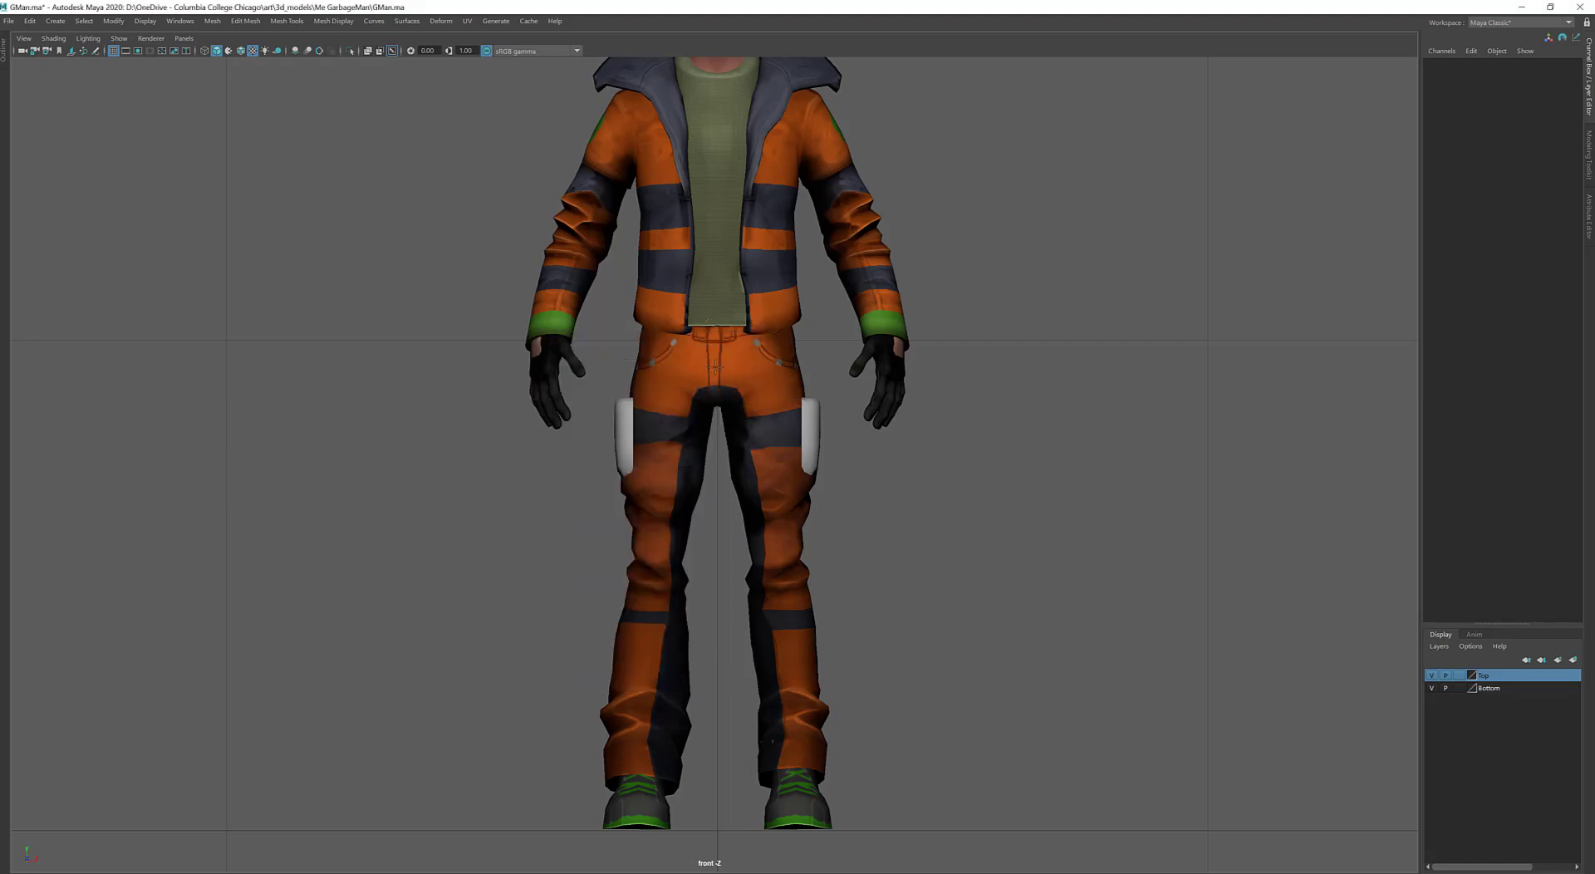
click(717, 366)
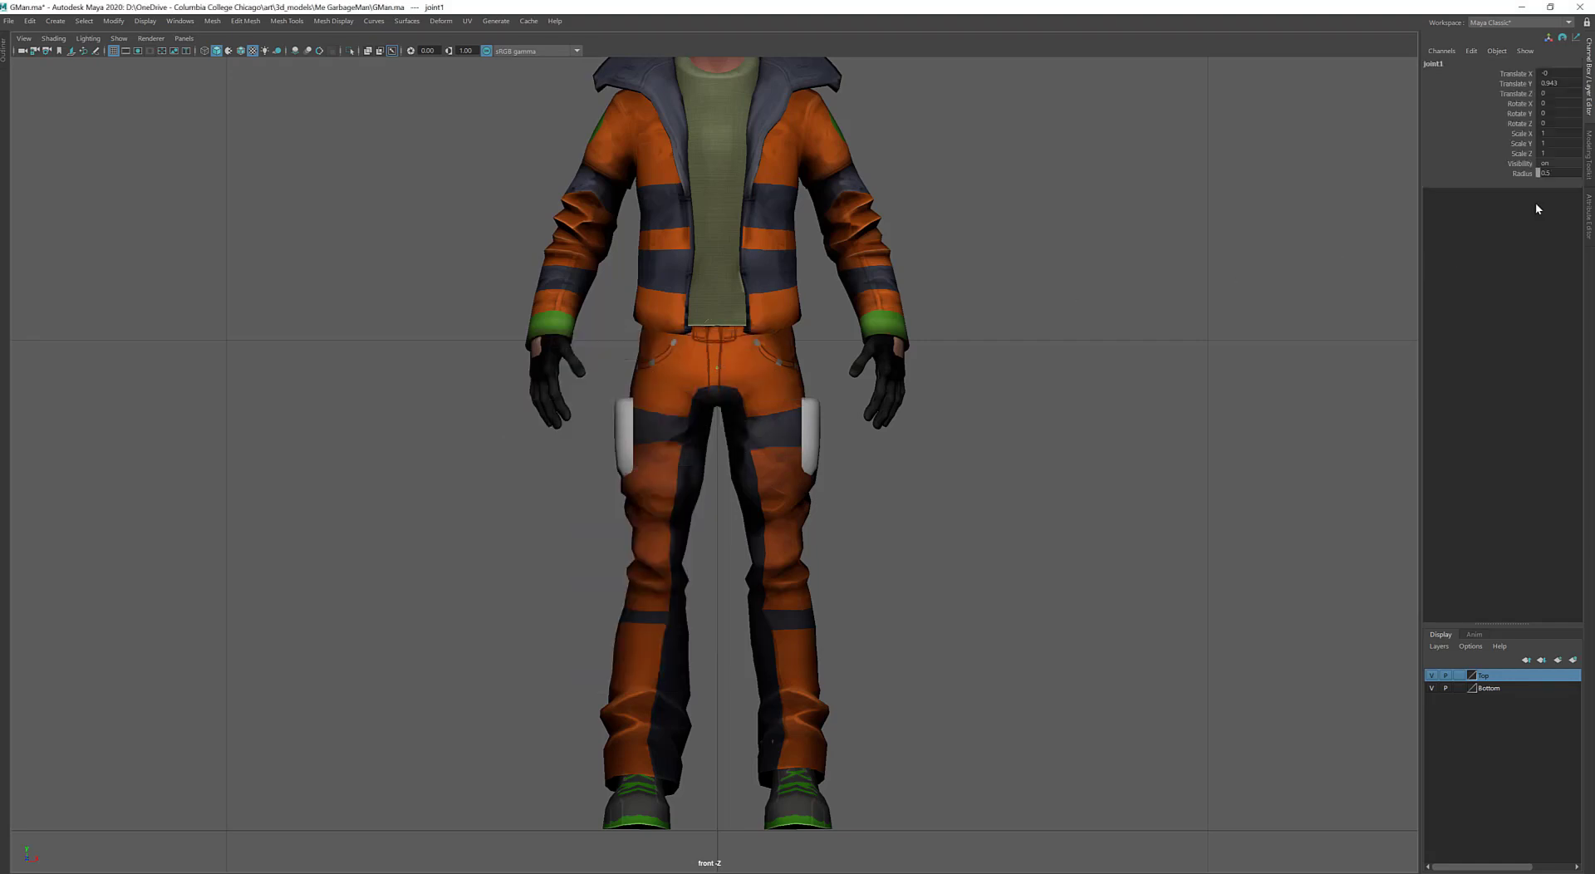
Finish joint creation and set the pelvis joint's radius to 10
double_click(1566, 174)
text(10)
key(Return)
click(734, 383)
key(Return)
click(1554, 172)
text(10)
key(Return)
click(1555, 114)
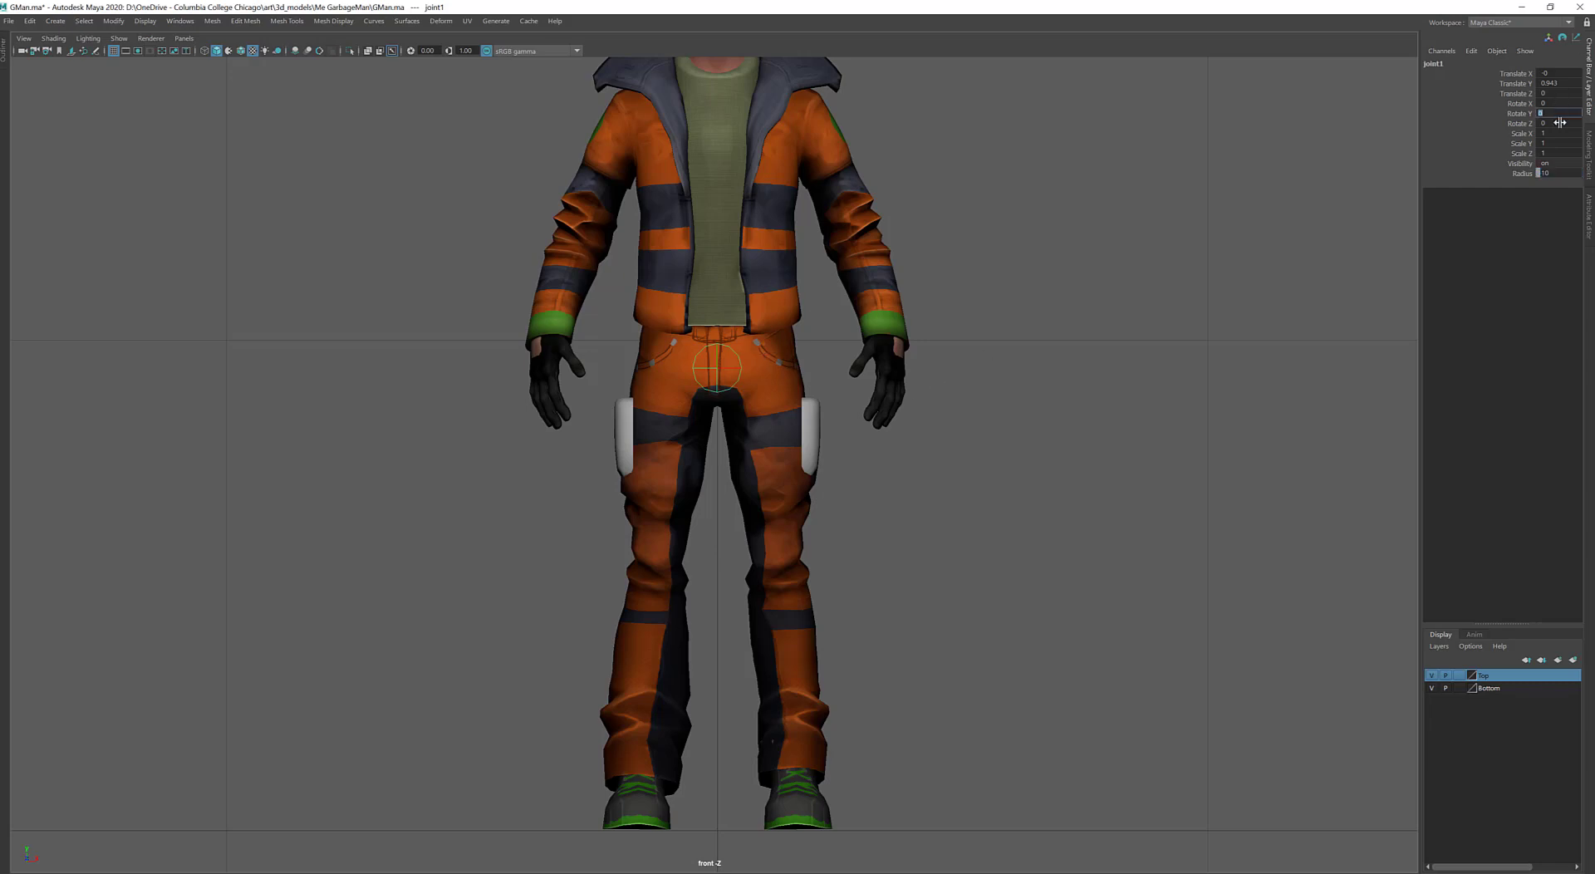
click(1553, 172)
key(Return)
In the side view, move the pelvis joint slightly forward to a Translate Z of about 0.007
key(space)
drag(826, 463, 827, 427)
alt+middle_drag(838, 541, 821, 547)
alt+drag(821, 546, 740, 480)
key(space)
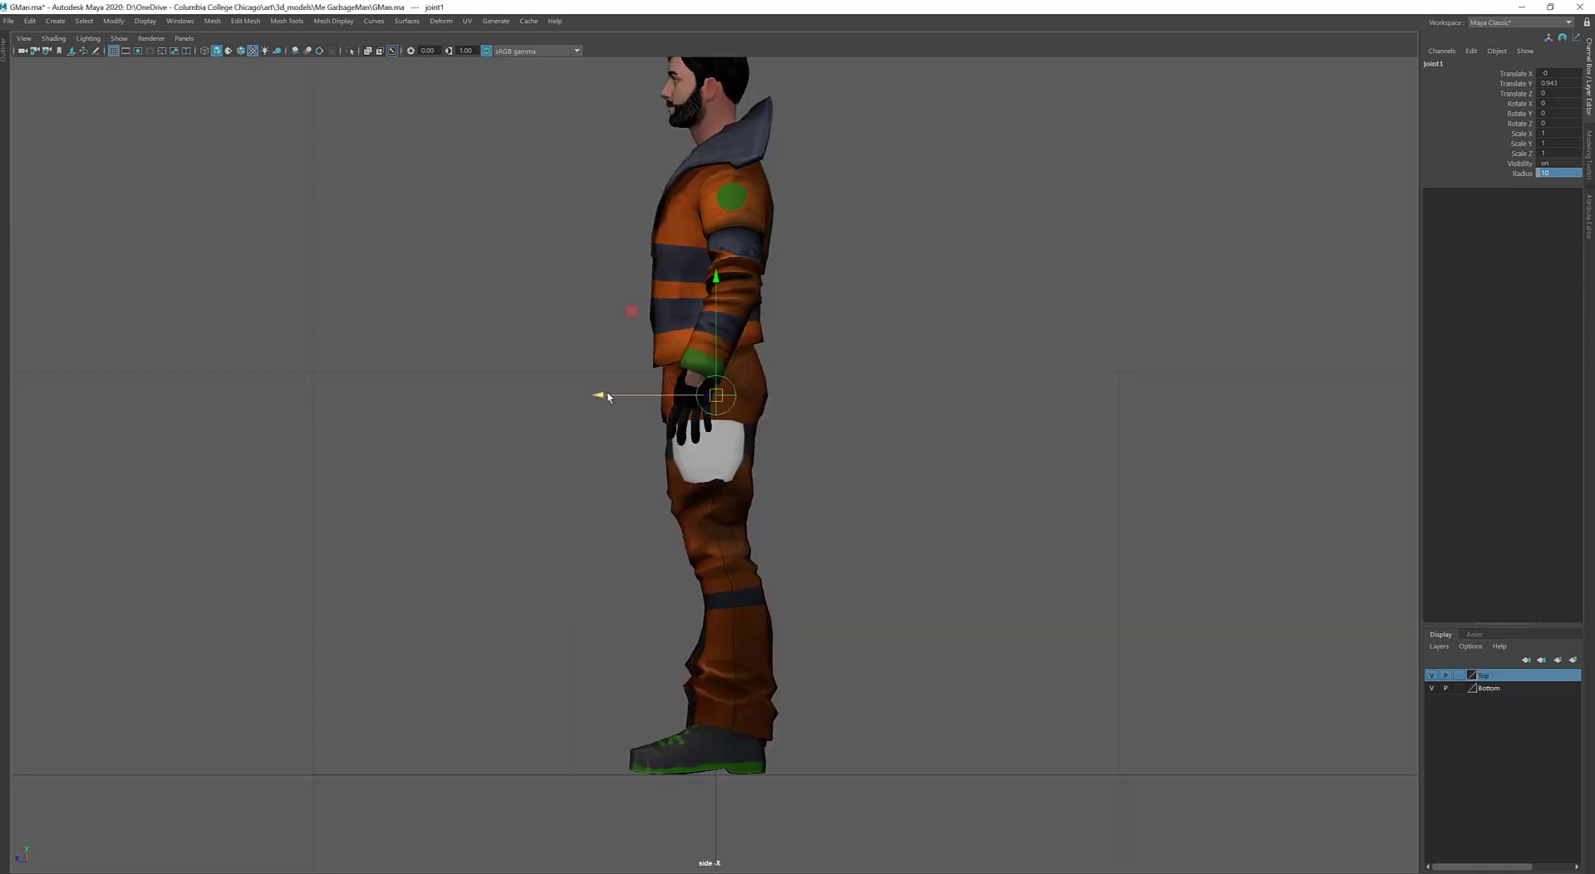
drag(603, 394, 605, 395)
scroll(644, 452, up, 1)
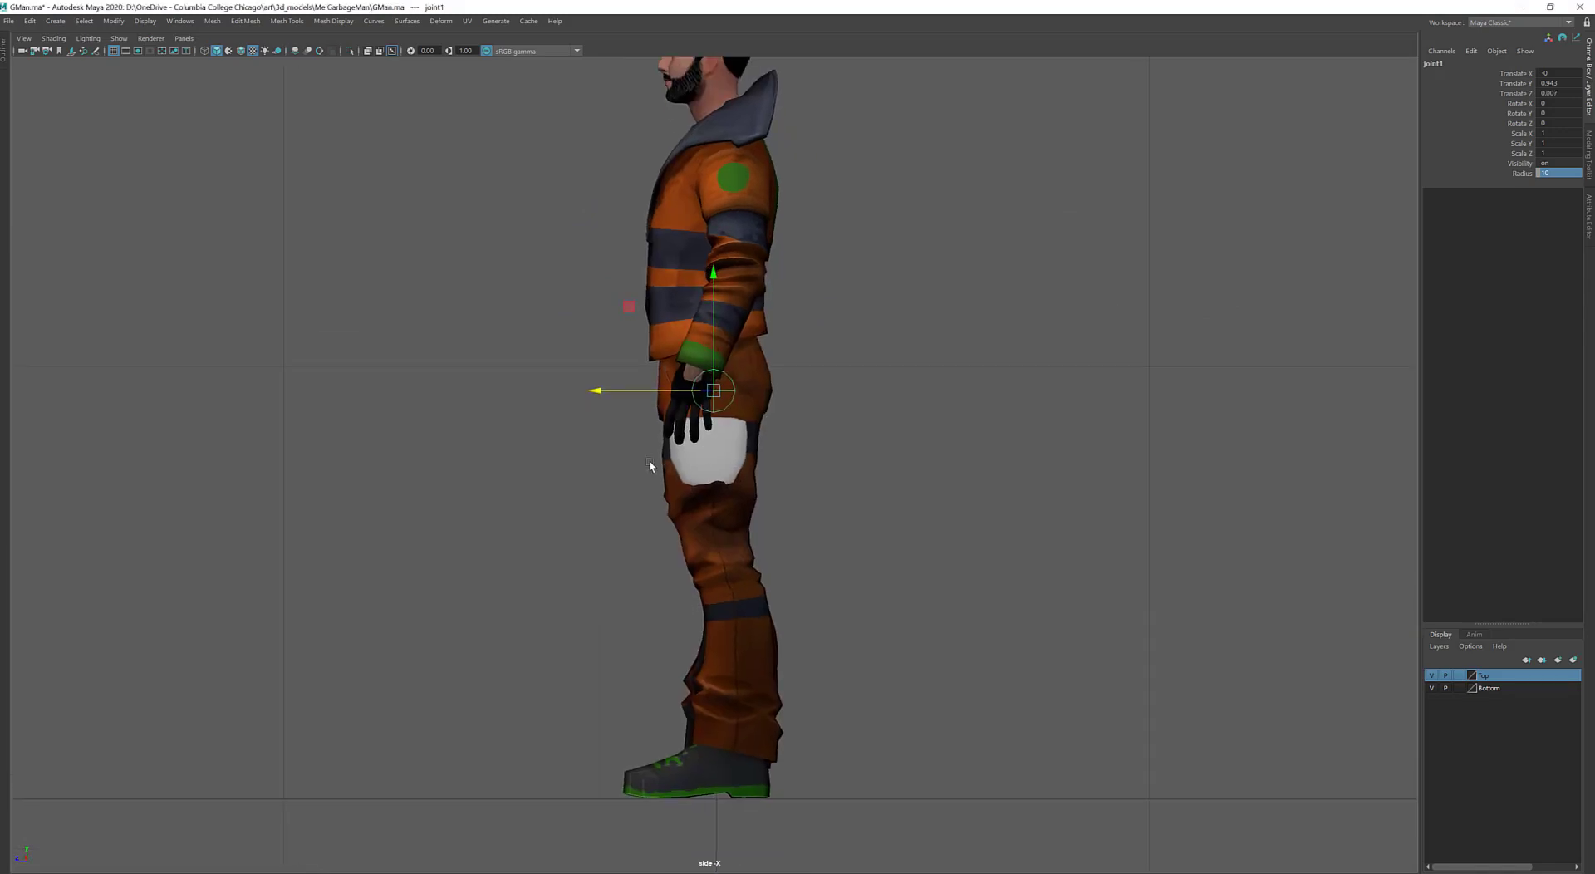
In the front view, raise the pelvis joint slightly along the body's midline
alt+middle_drag(647, 460, 644, 389)
key(space)
drag(643, 384, 644, 420)
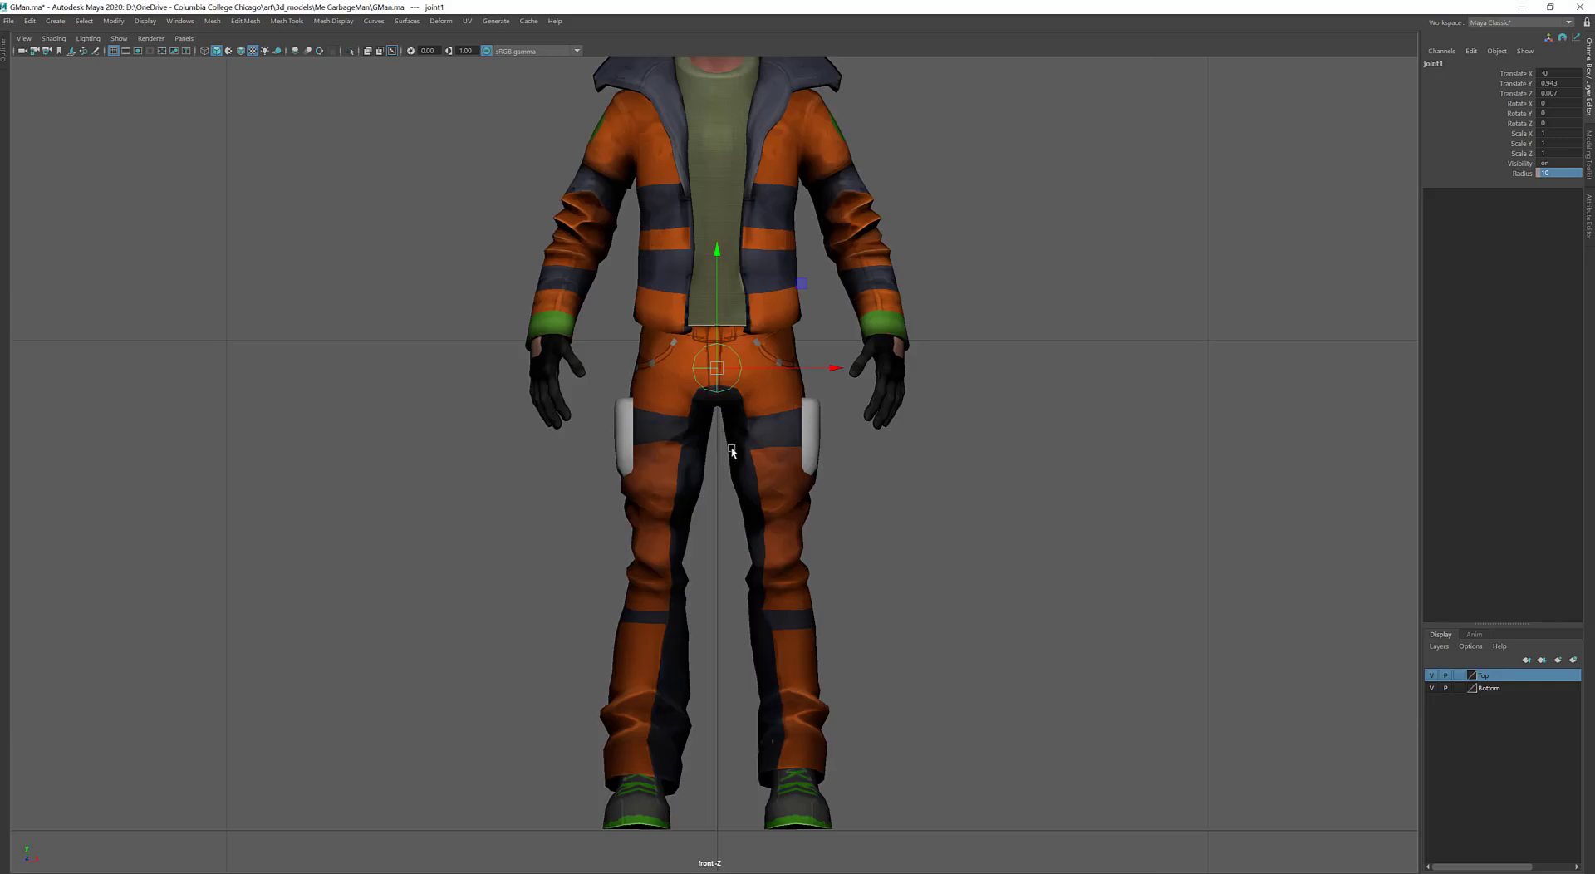
alt+middle_drag(735, 405, 740, 334)
scroll(736, 391, up, 1)
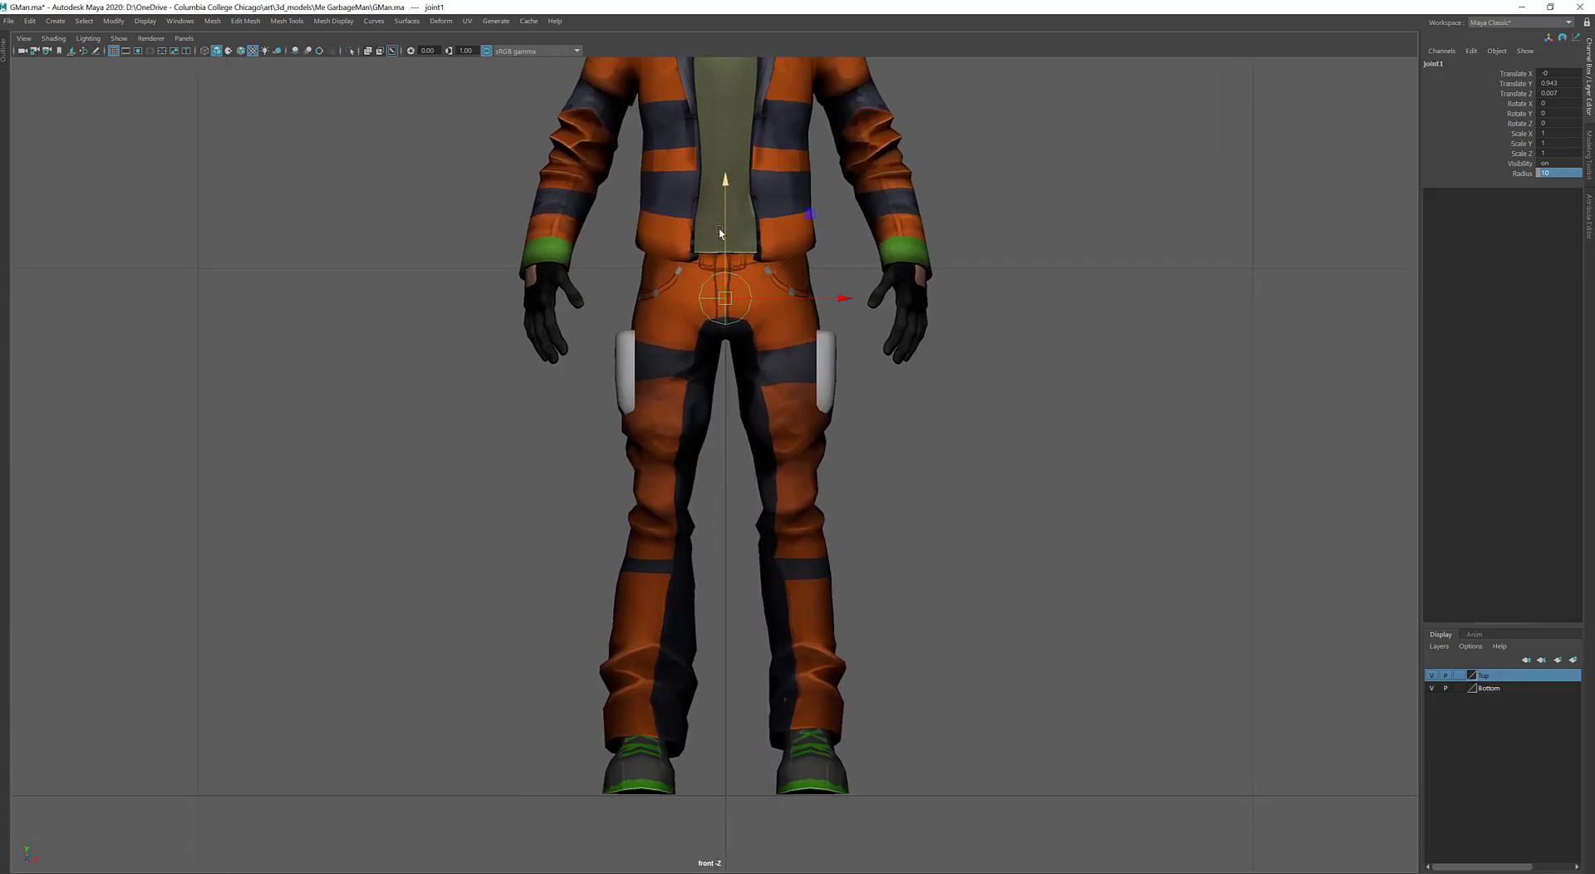
alt+right_drag(721, 228, 730, 285)
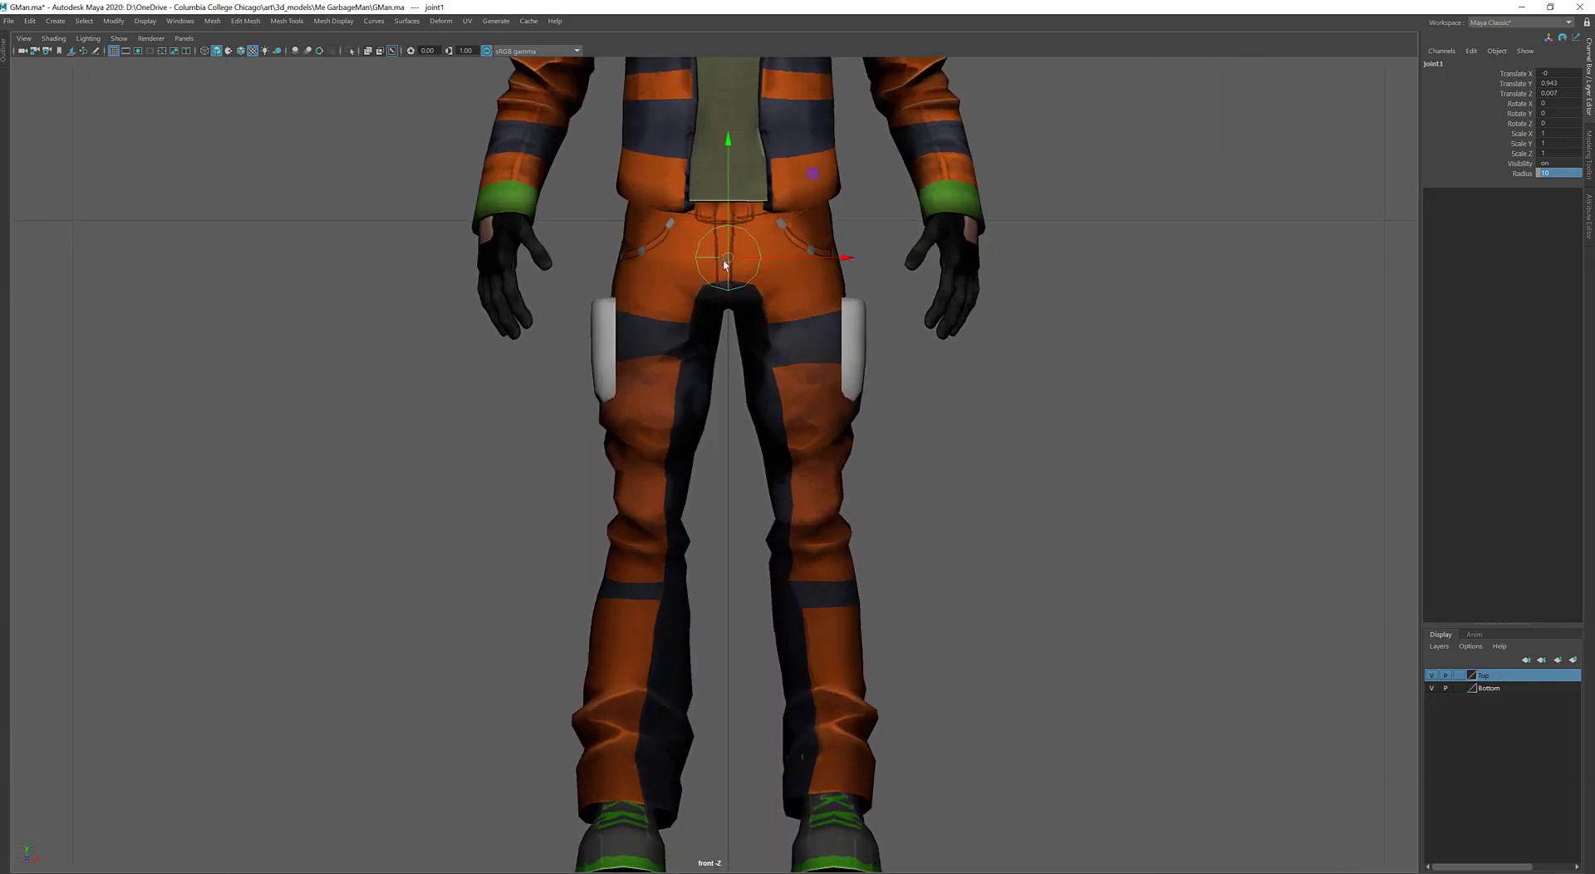
drag(735, 255, 729, 214)
drag(728, 104, 726, 130)
Toggle the viewport's X-Ray Joints display off and on again
key(space)
drag(769, 274, 802, 332)
key(space)
click(393, 52)
click(392, 51)
Duplicate the pelvis joint to the character's left hip, and duplicate that hip joint straight down to the knee
alt+middle_drag(824, 347, 807, 314)
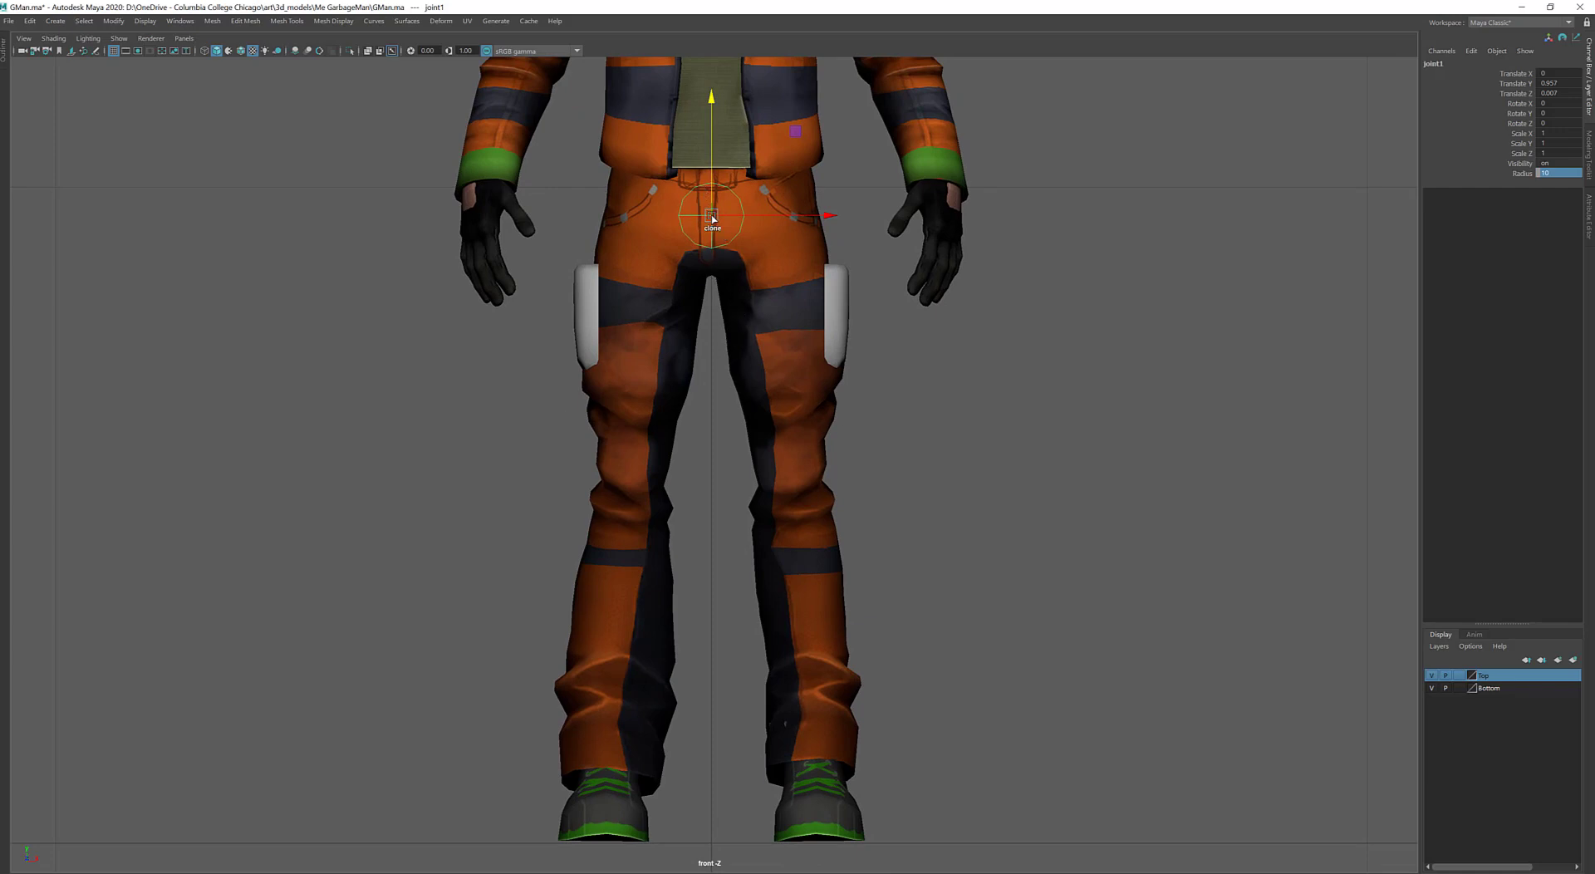
mouse_move(711, 219)
shift+mouse_down()
mouse_move(780, 278)
mouse_move(788, 252)
shift+mouse_up()
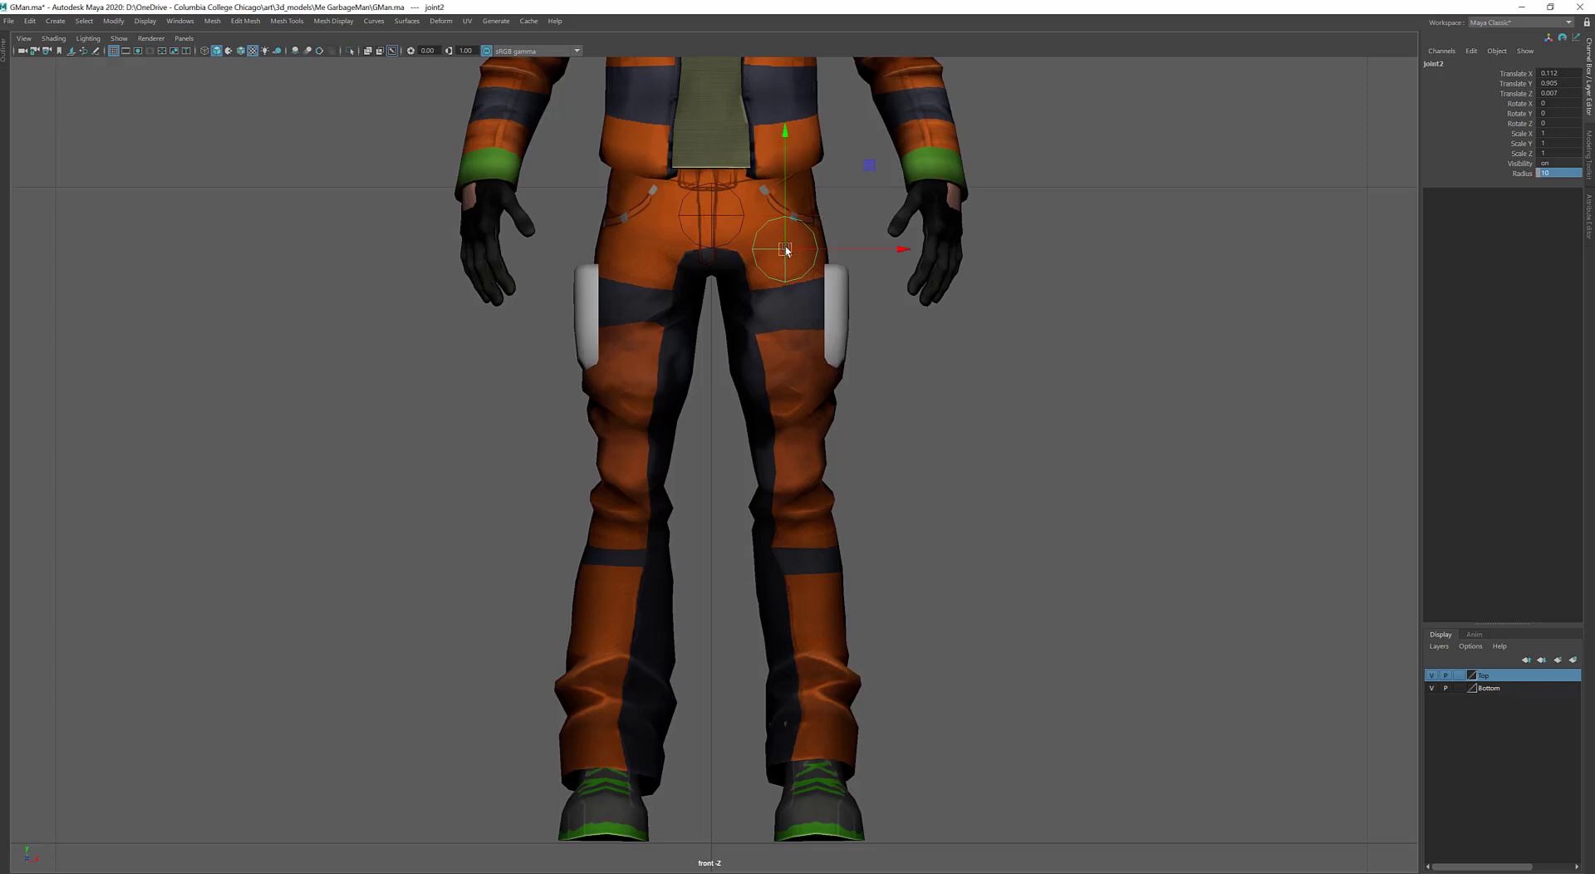
shift+drag(785, 141, 790, 372)
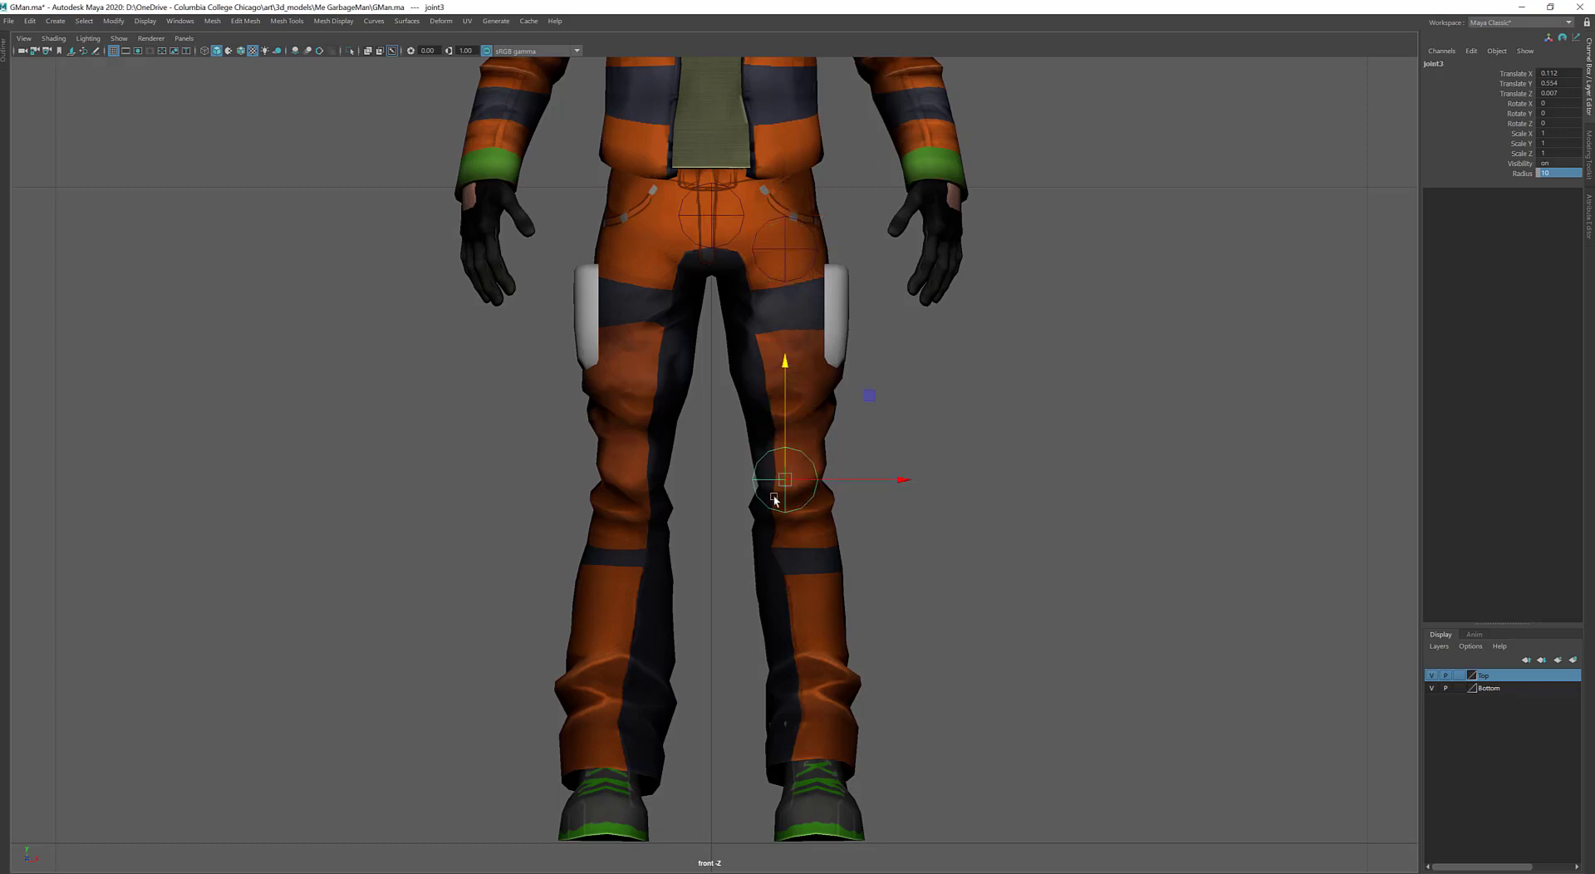
Move the left hip and knee joints together outward to a Translate X of about 0.124
click(812, 739)
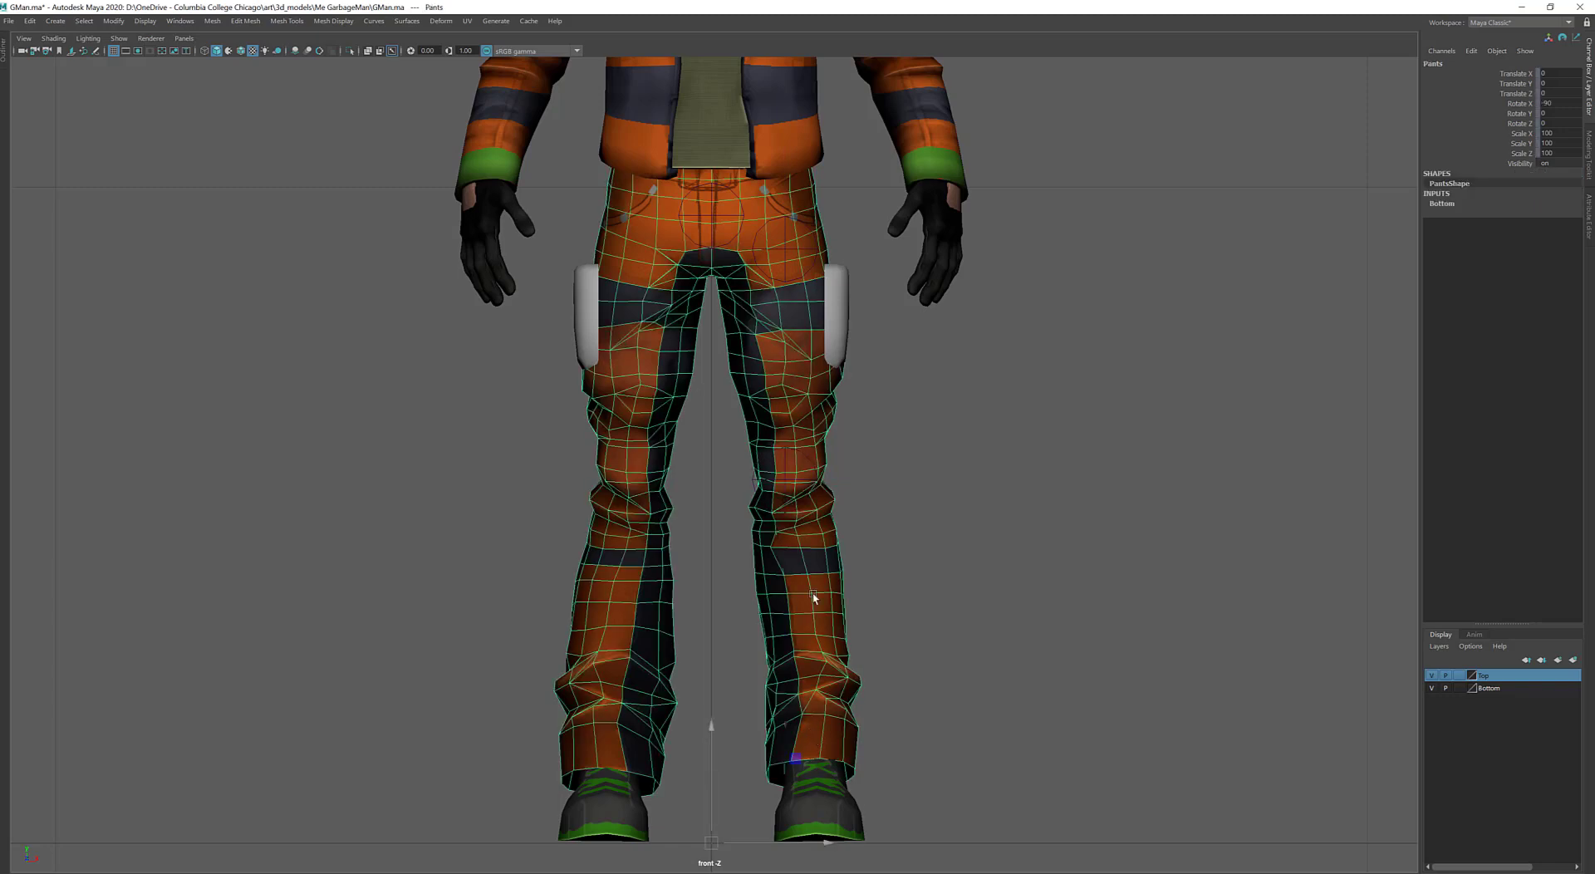
click(785, 250)
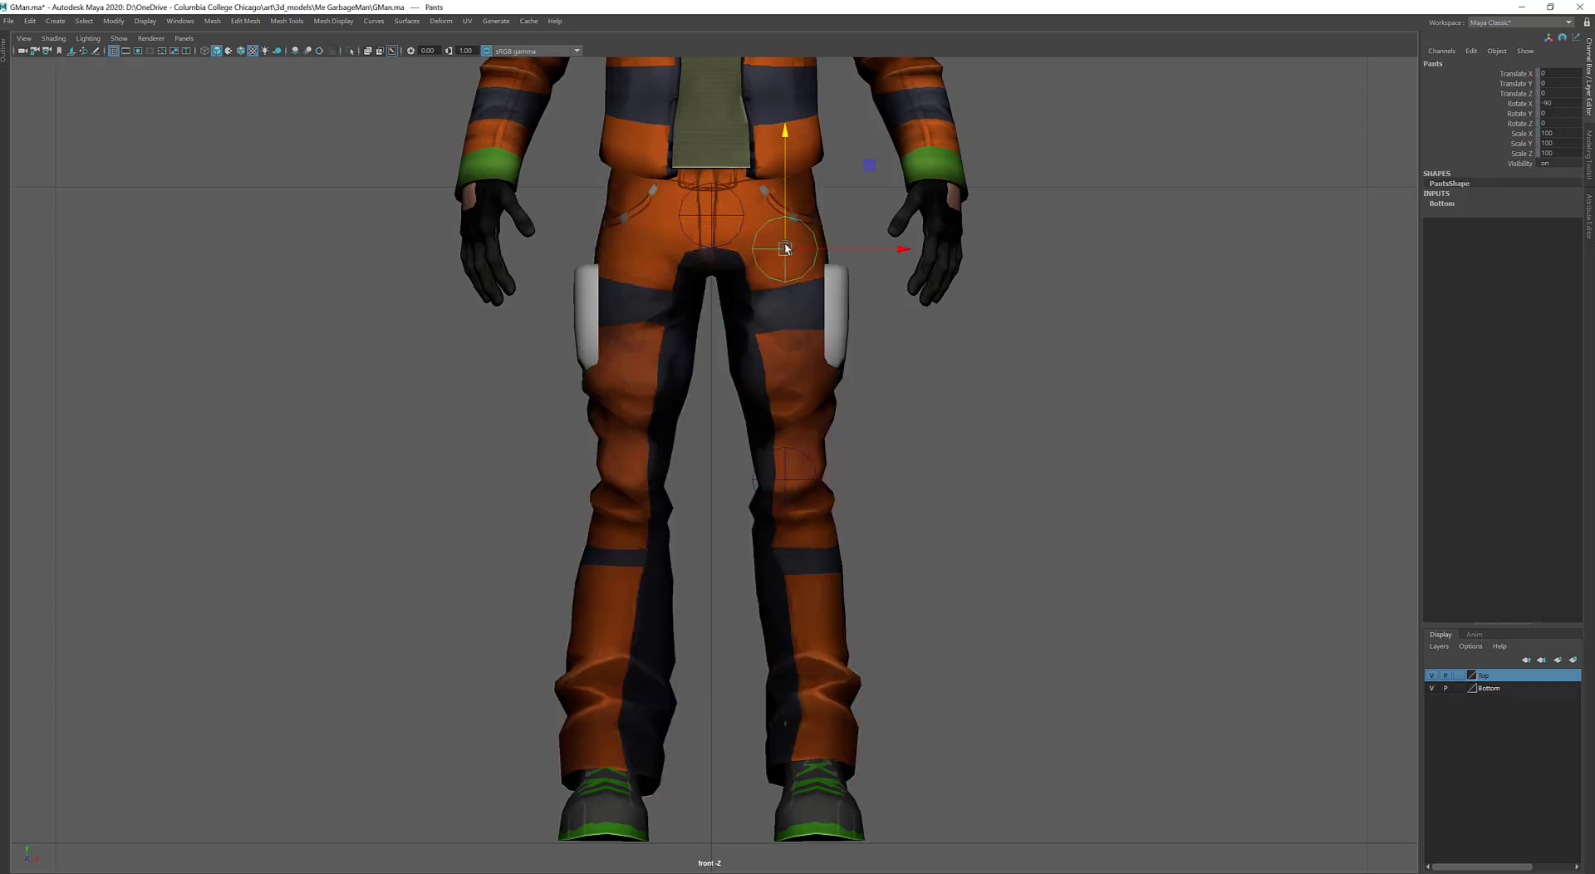
click(787, 476)
drag(900, 477, 912, 481)
drag(911, 482, 908, 481)
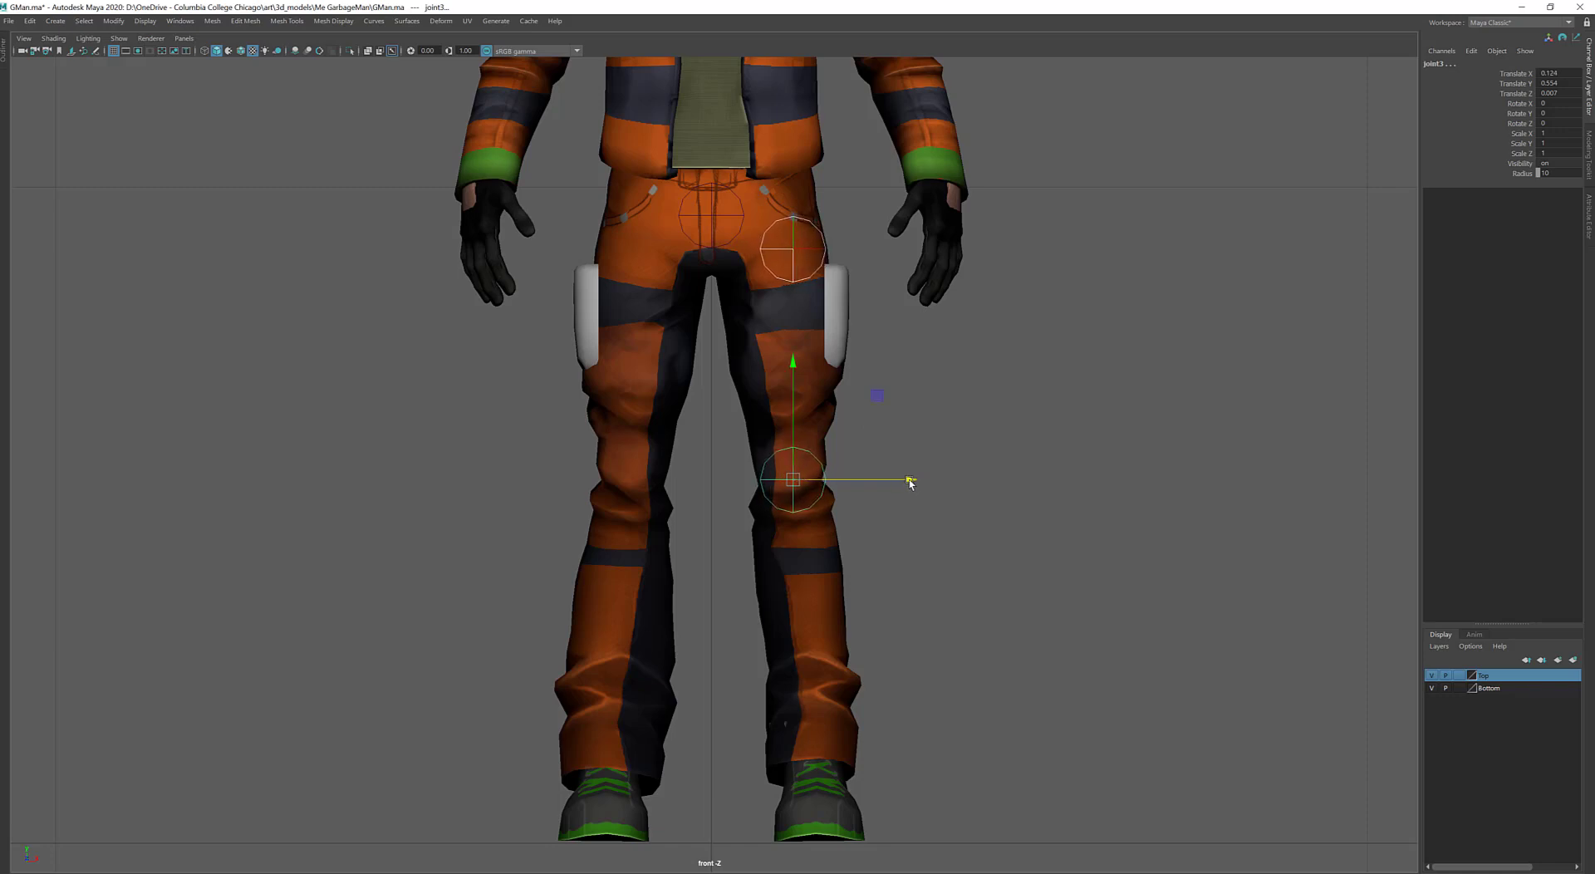
Duplicate the left knee joint straight down to the ankle, just above the boot
click(795, 505)
click(793, 497)
shift+drag(793, 384, 808, 636)
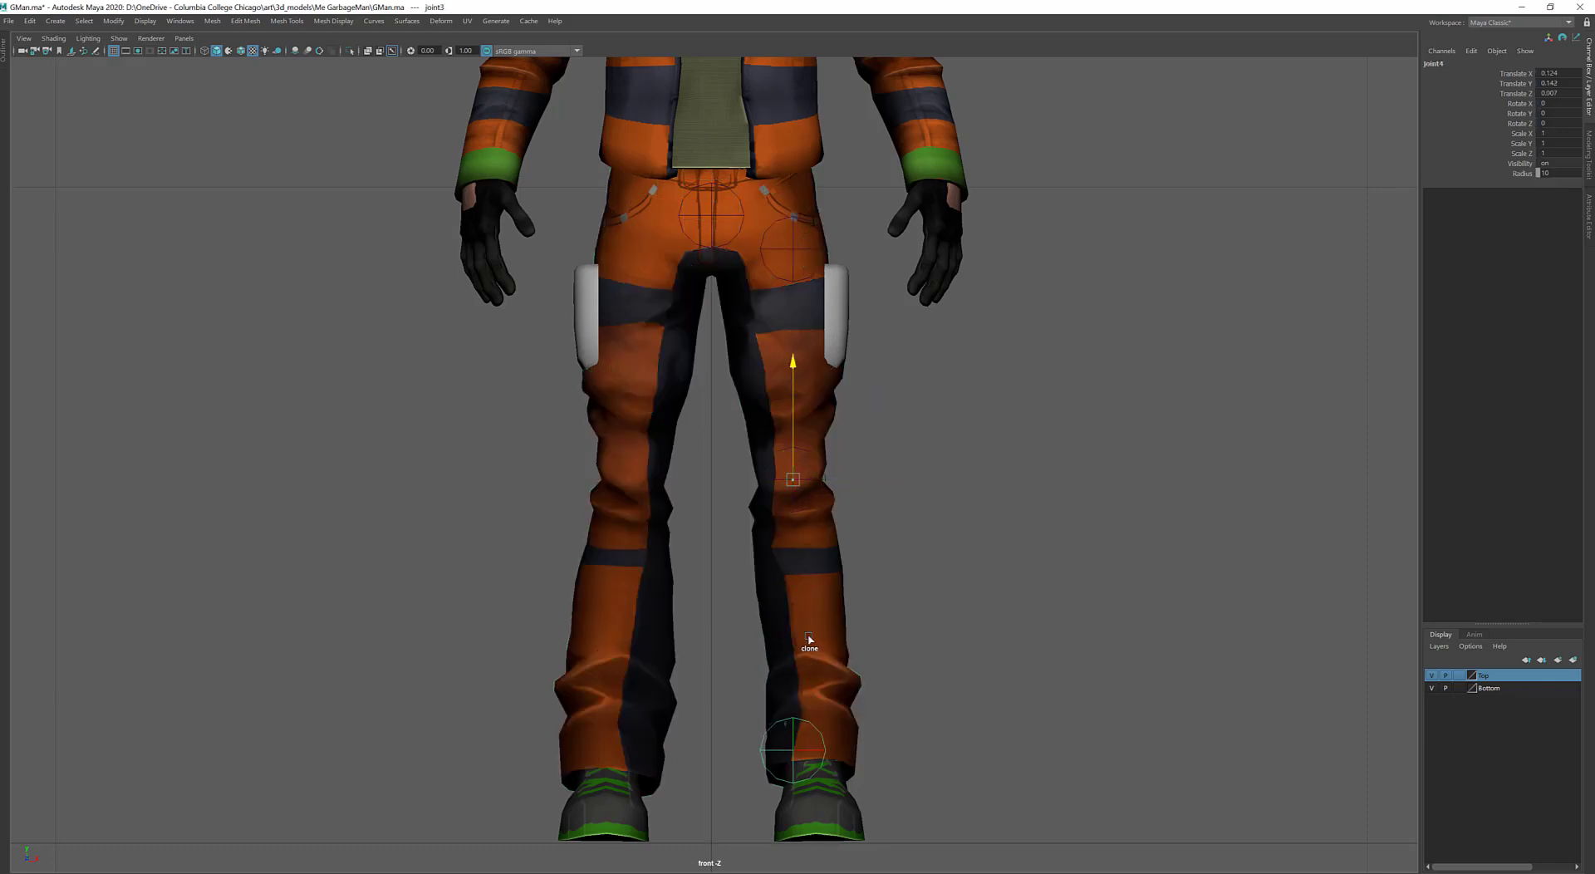
Move the left hip, knee and ankle joints together slightly inward to a Translate X of about 0.121
click(807, 454)
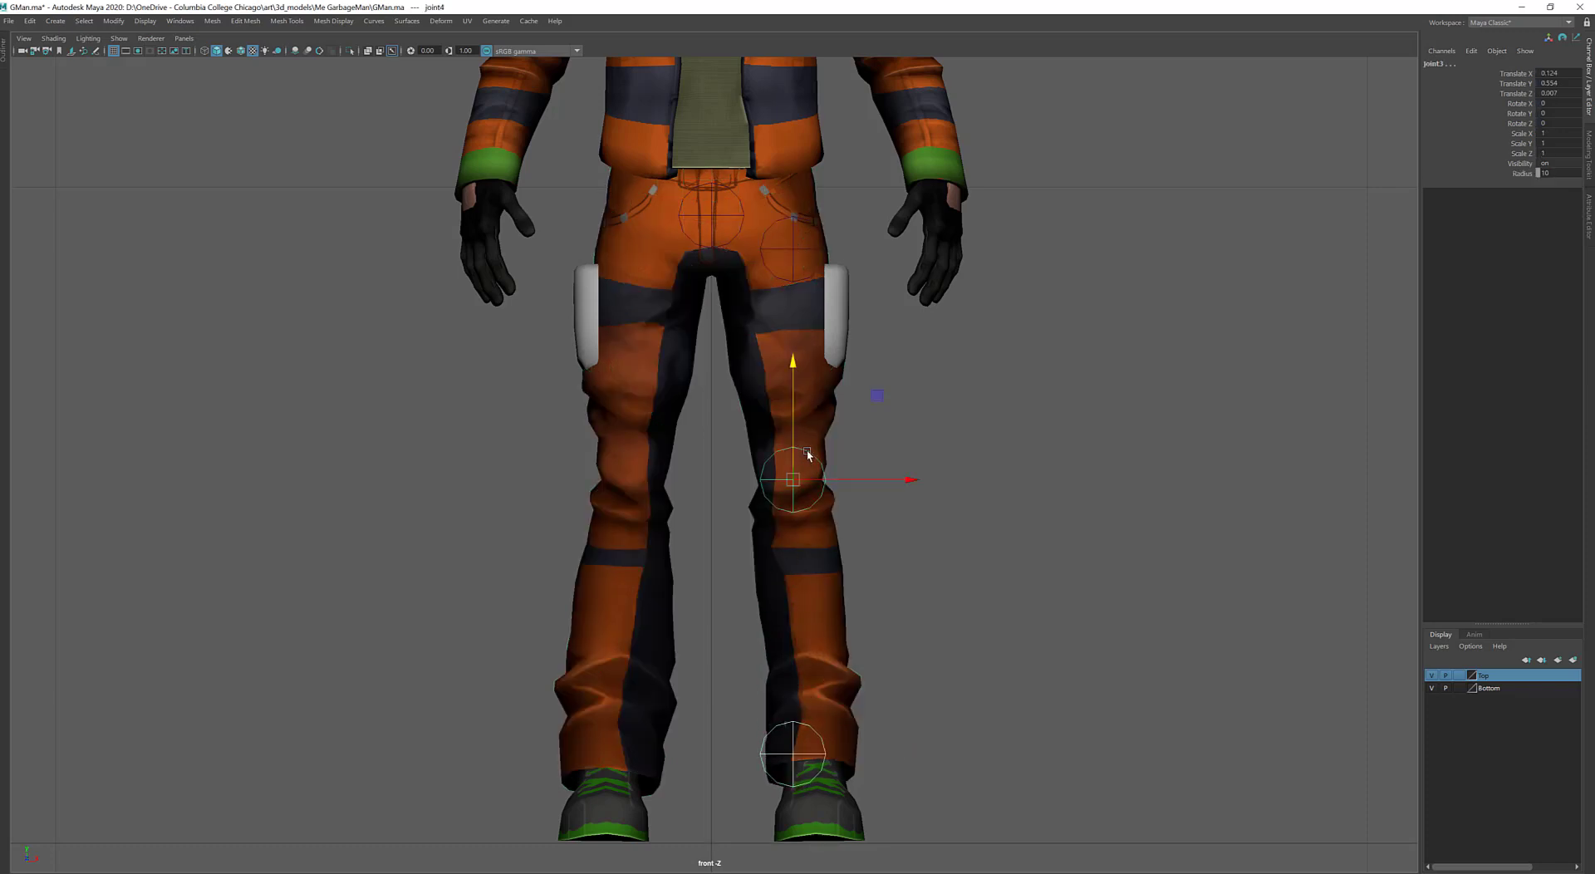
click(792, 260)
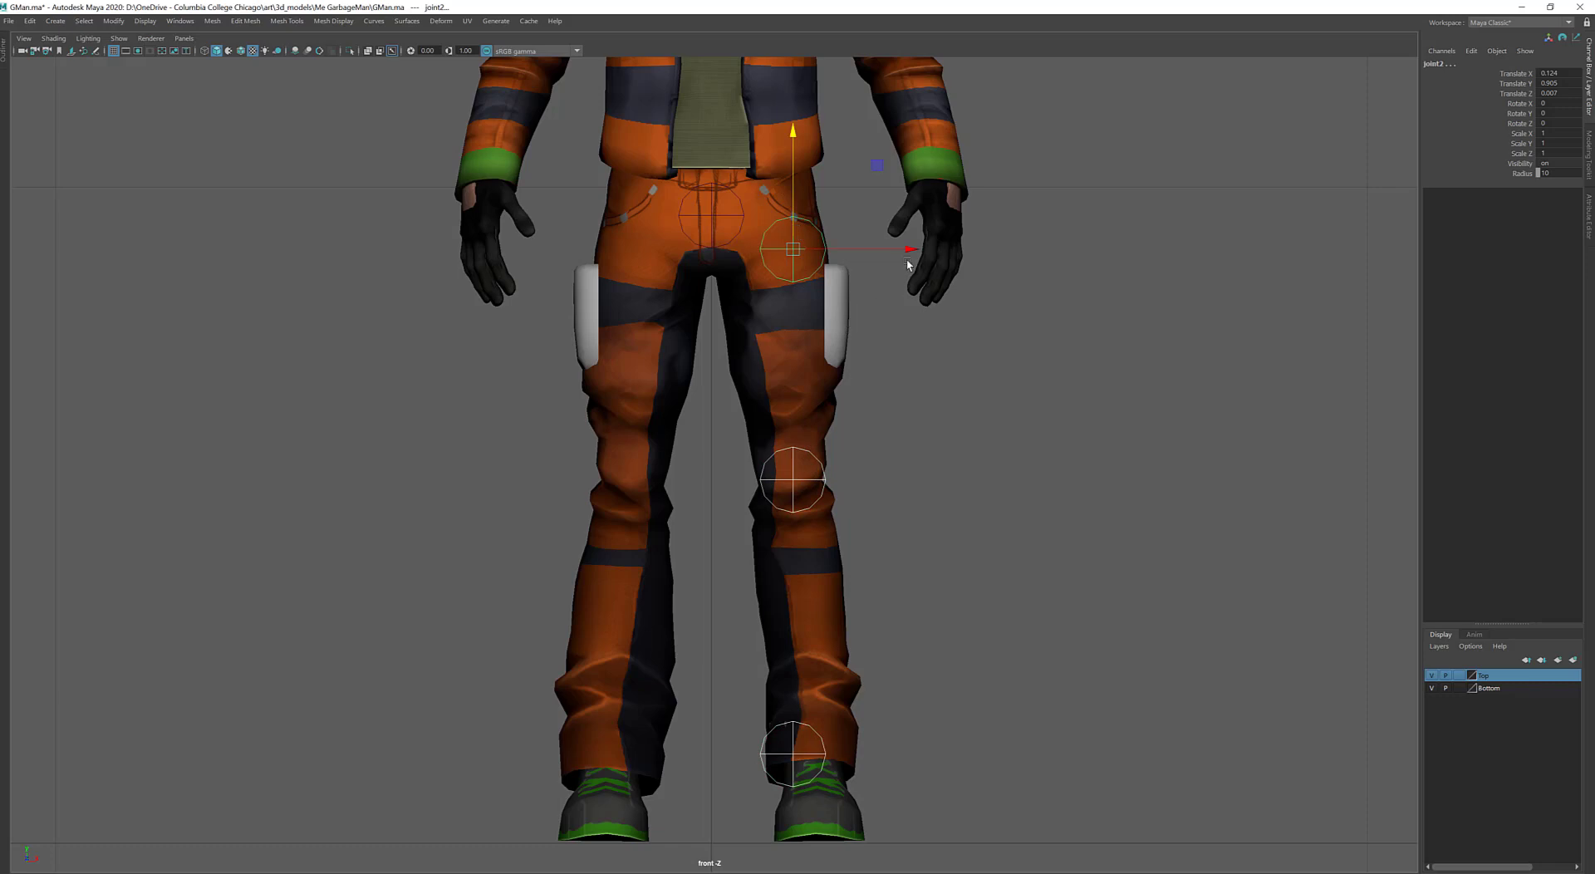
drag(911, 249, 906, 249)
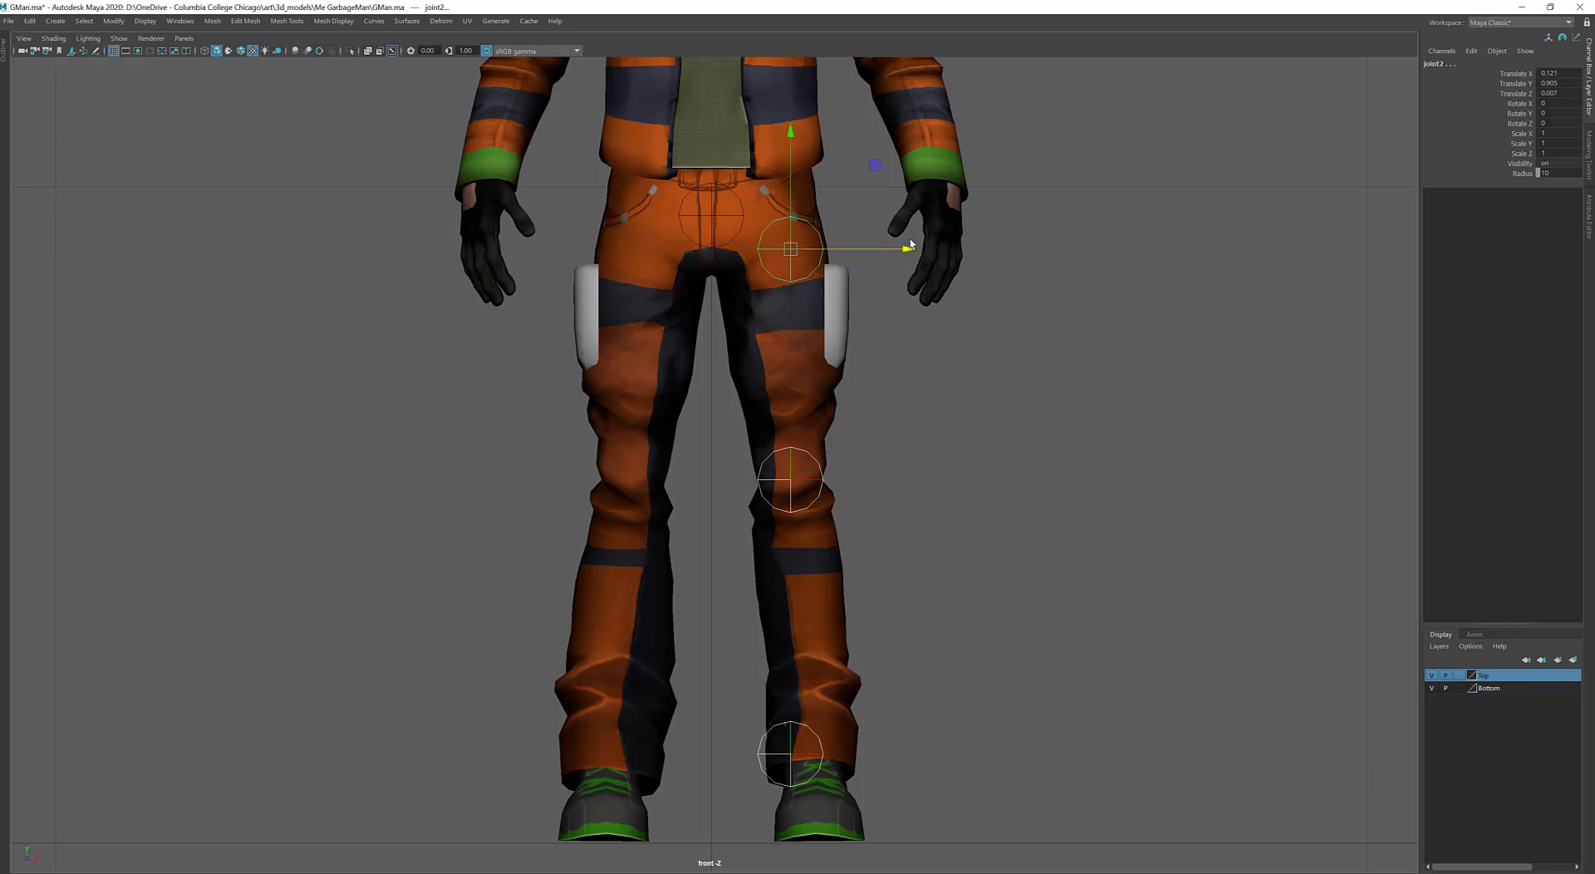
key(e)
drag(917, 225, 915, 208)
key(ctrl+z)
Set the Bottom display layer to Reference so the pants and boots cannot be selected, and clear the selection
alt+middle_drag(892, 544, 880, 438)
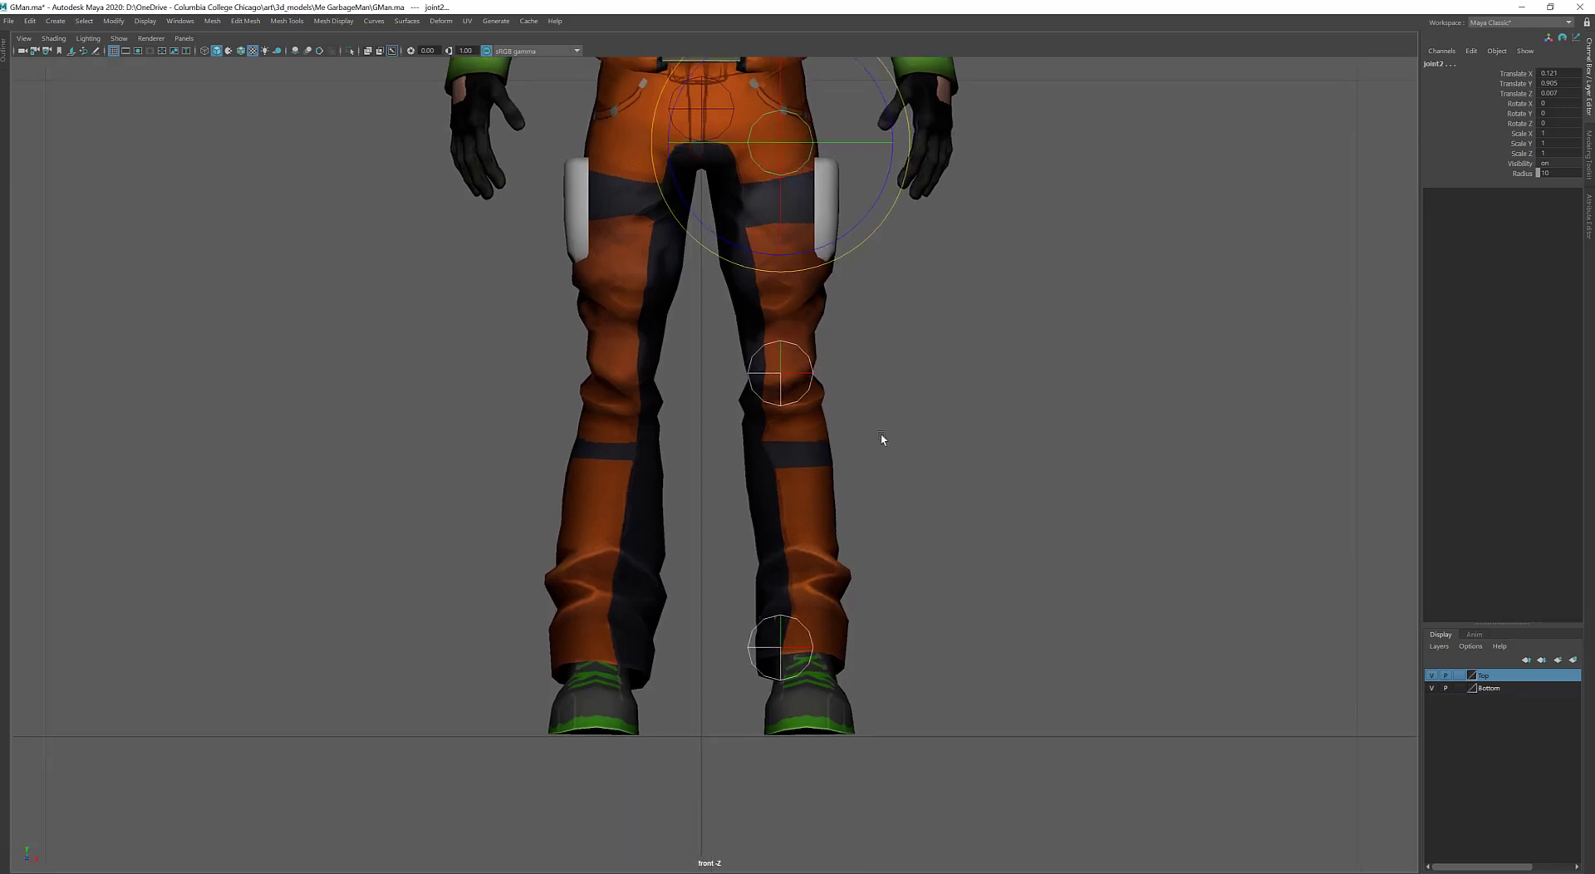
click(782, 636)
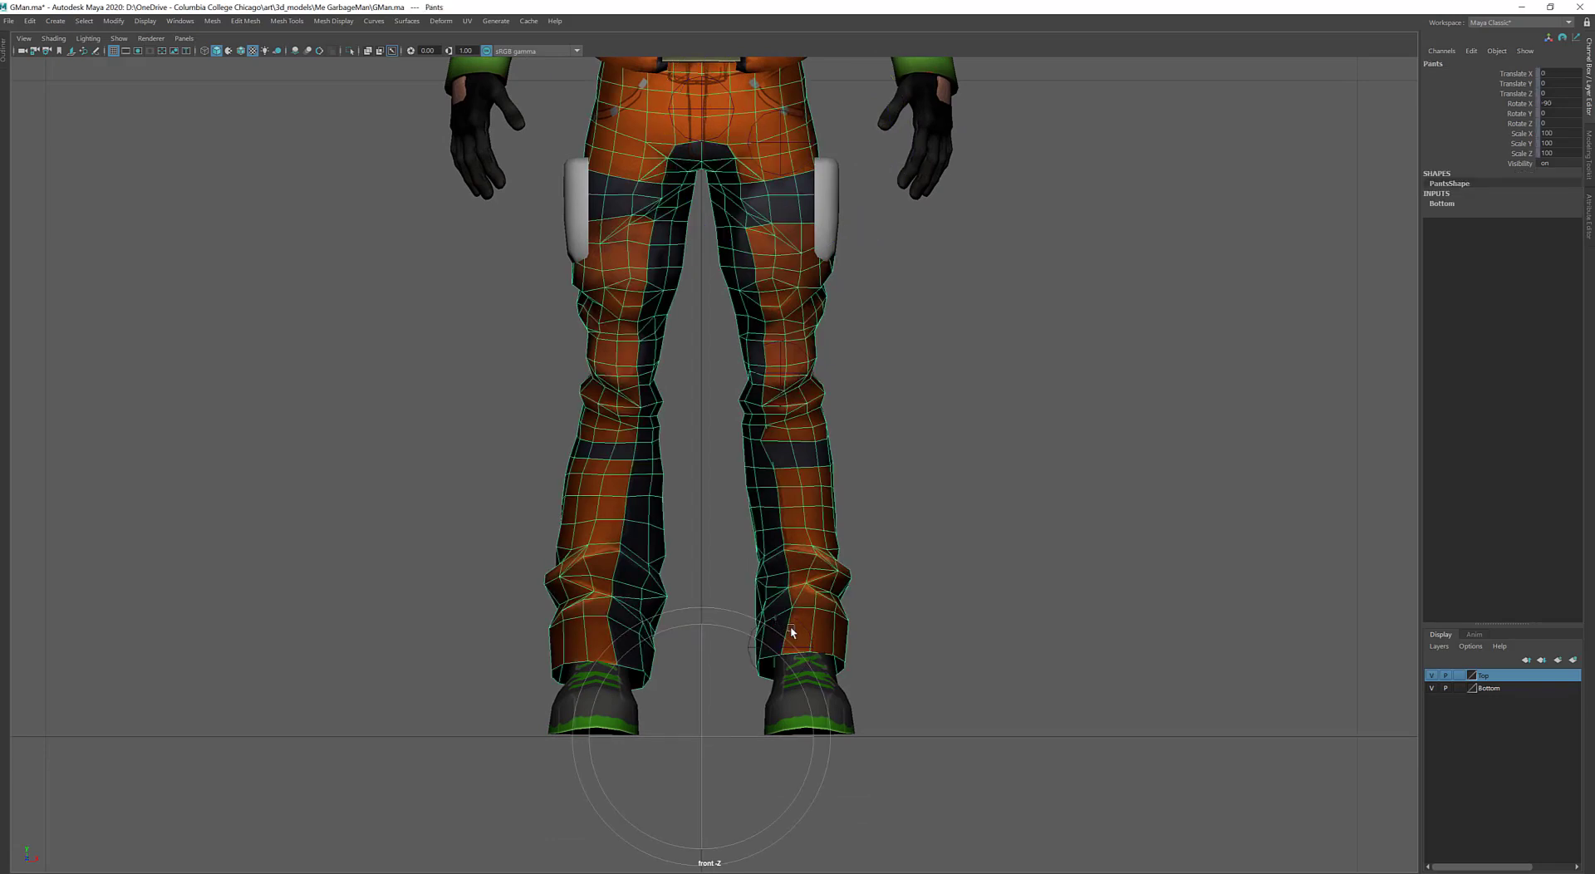
click(883, 556)
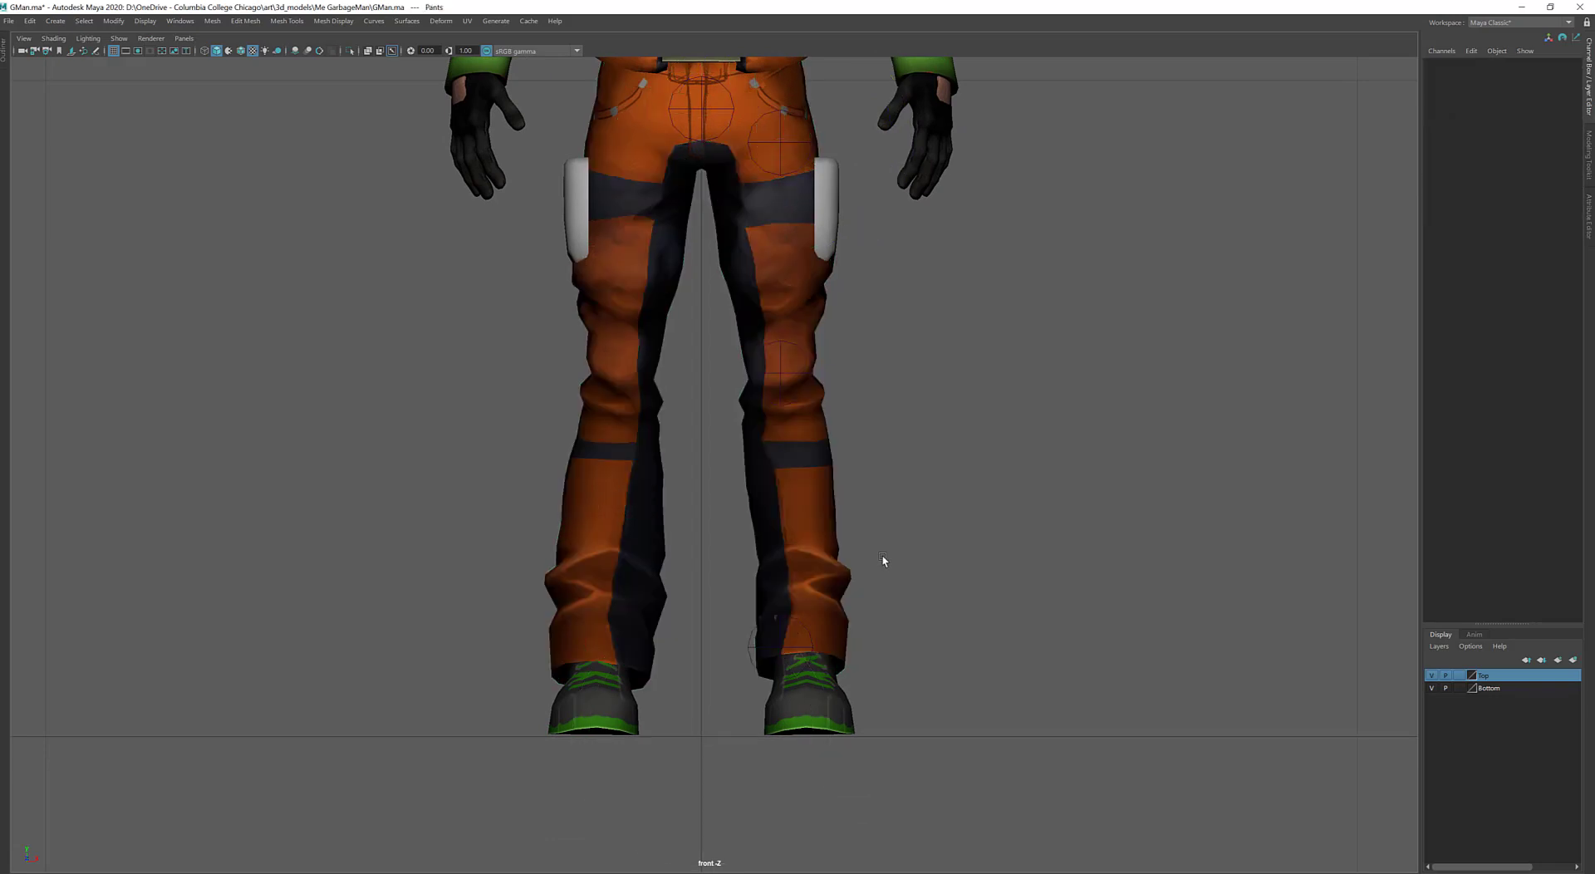
click(757, 640)
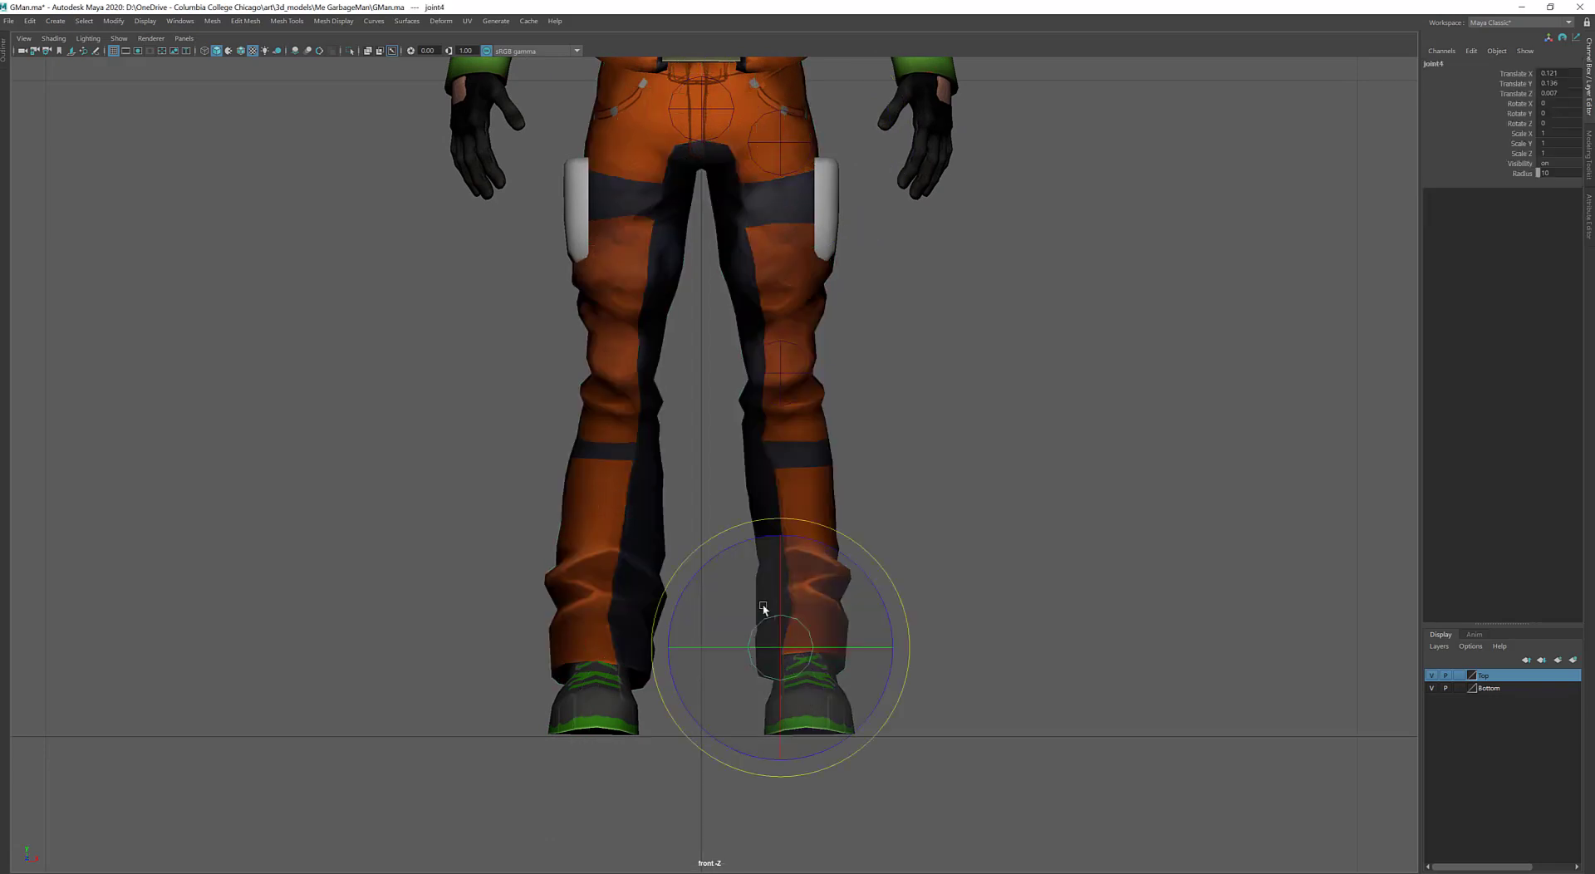
click(1458, 690)
click(1460, 690)
click(1043, 718)
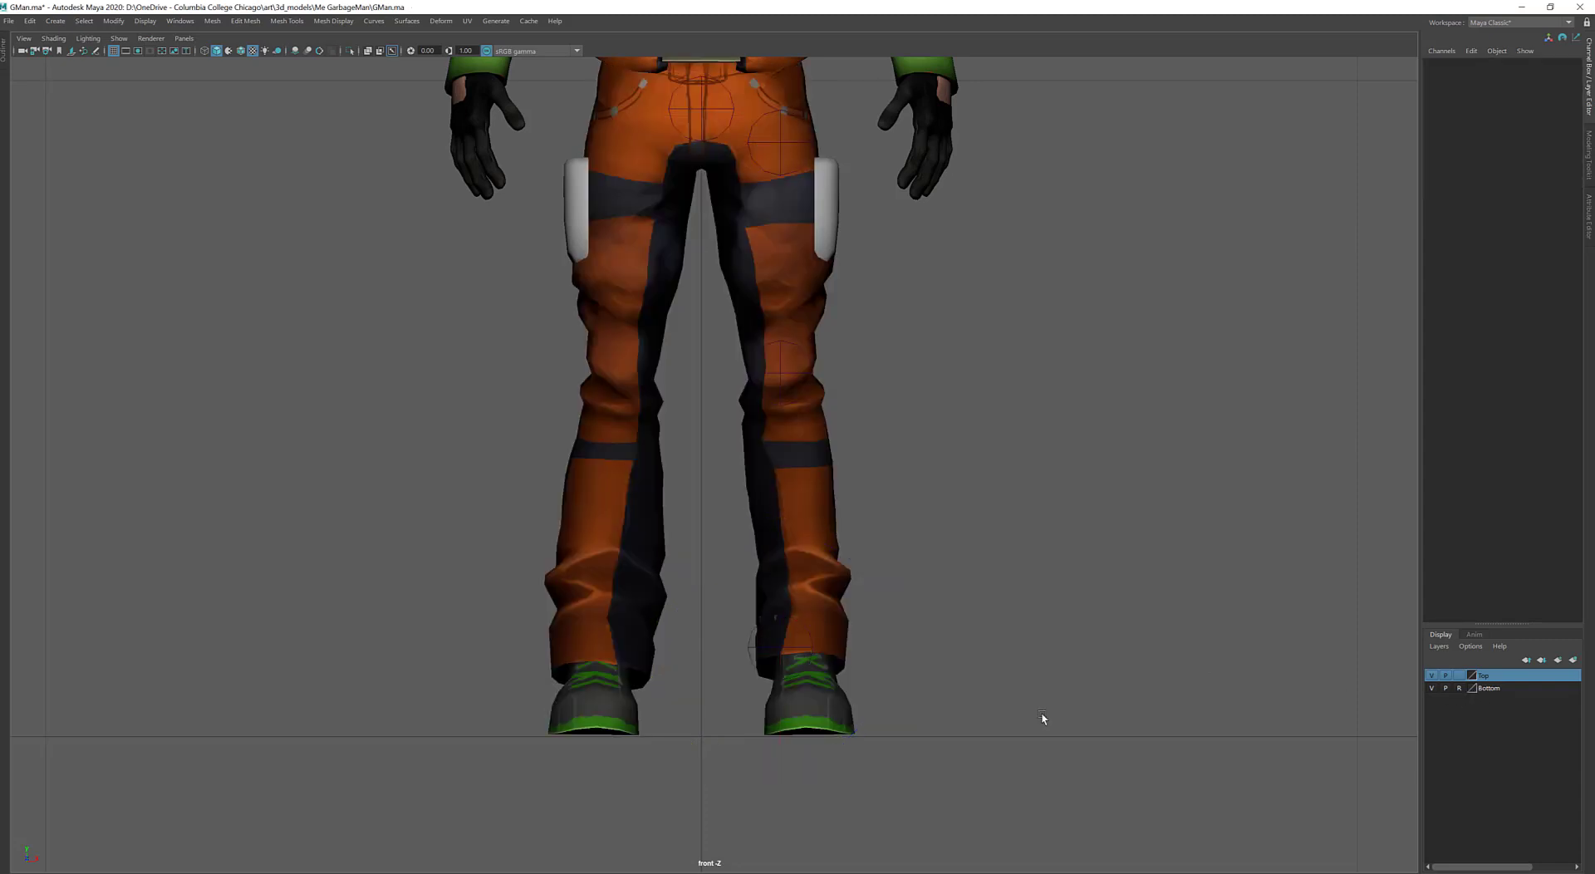
Test box selection around the left boot and leg, and show the character from the side
drag(756, 715, 884, 769)
drag(968, 505, 740, 436)
key(space)
drag(889, 509, 940, 510)
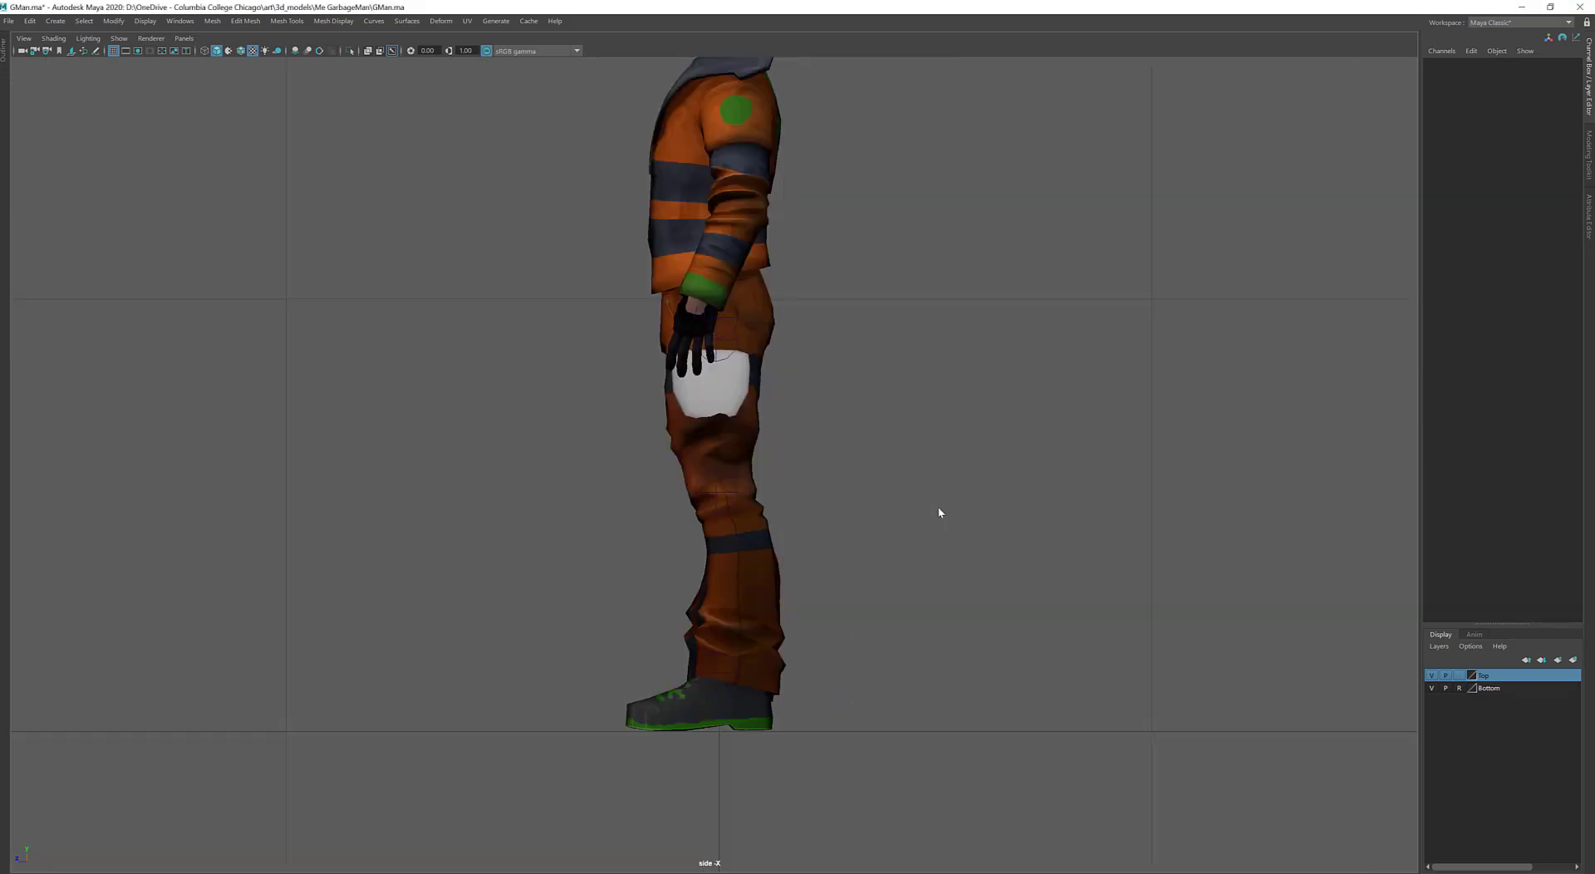
Move the left knee joint forward to a Translate Z of about 0.045
scroll(738, 505, up, 3)
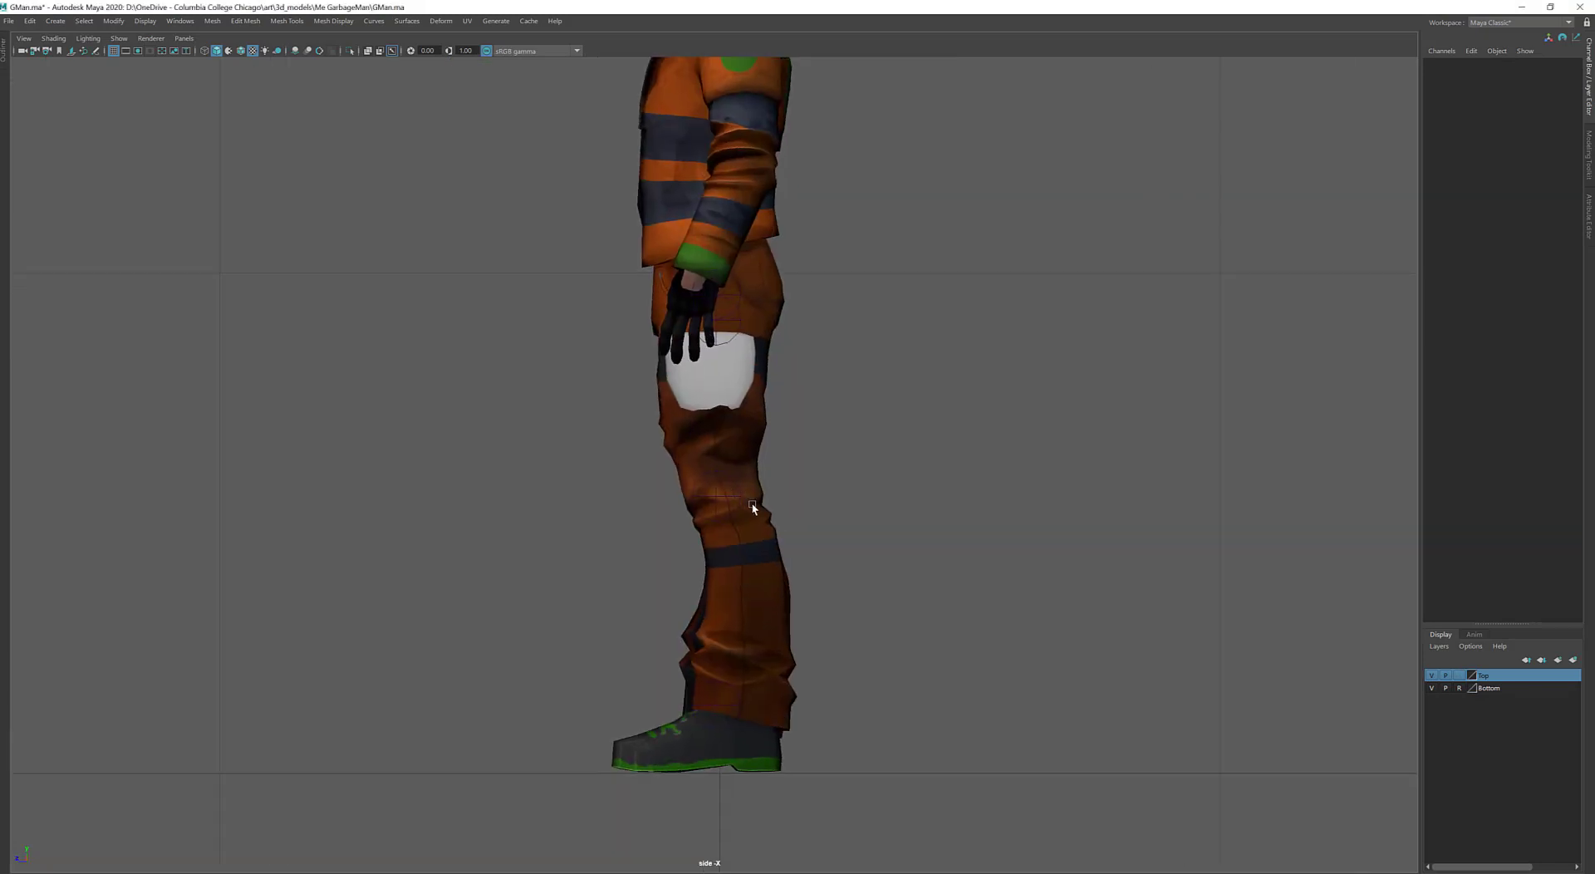
click(748, 501)
scroll(815, 426, up, 3)
key(w)
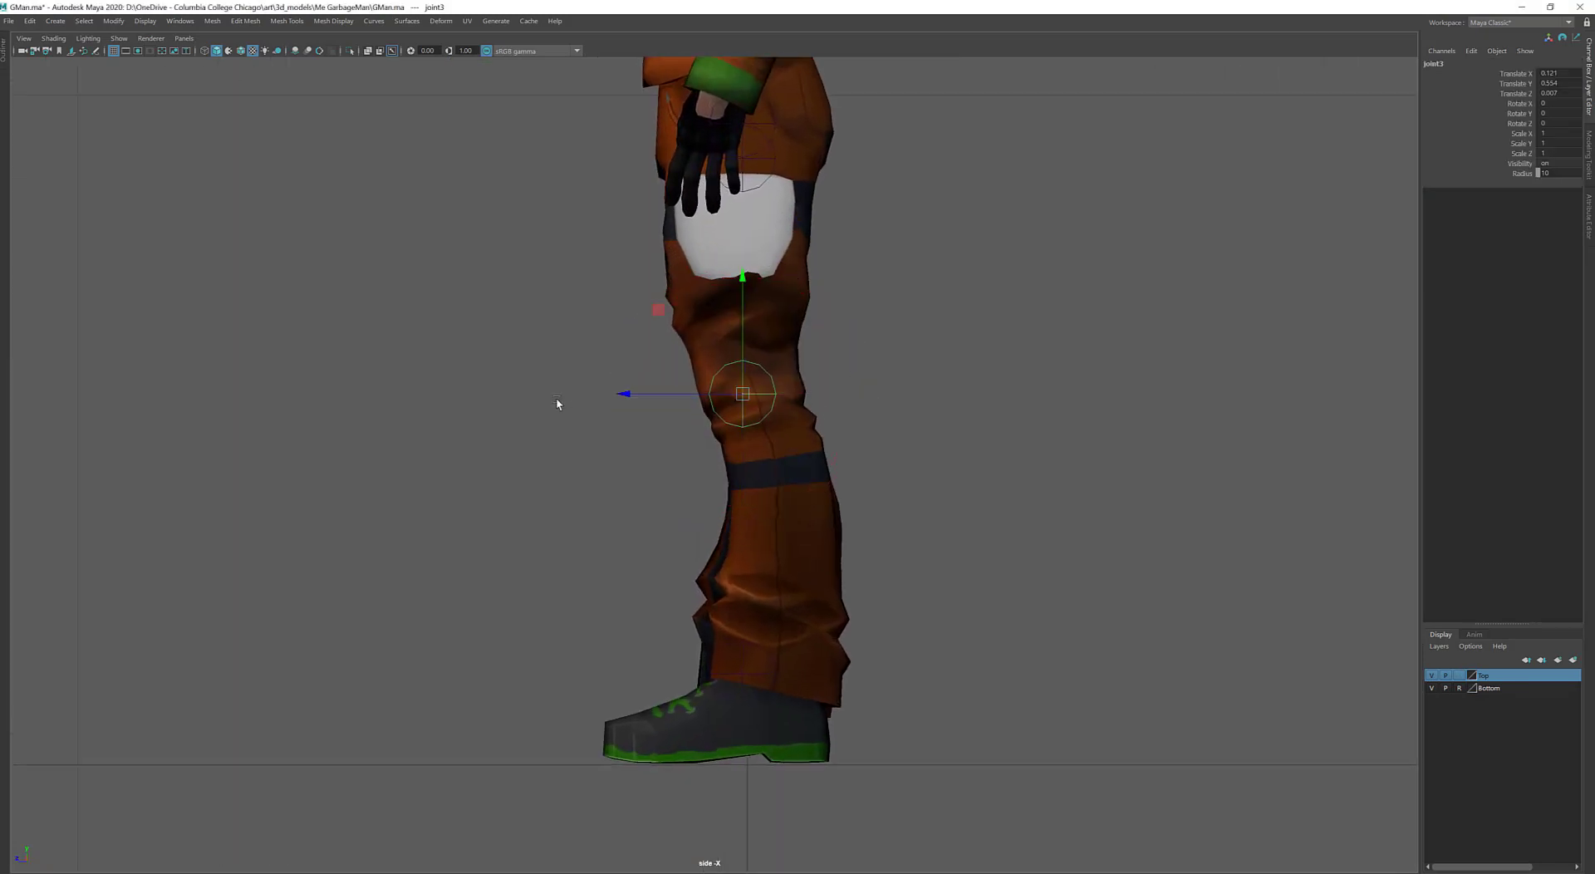
drag(631, 392, 604, 393)
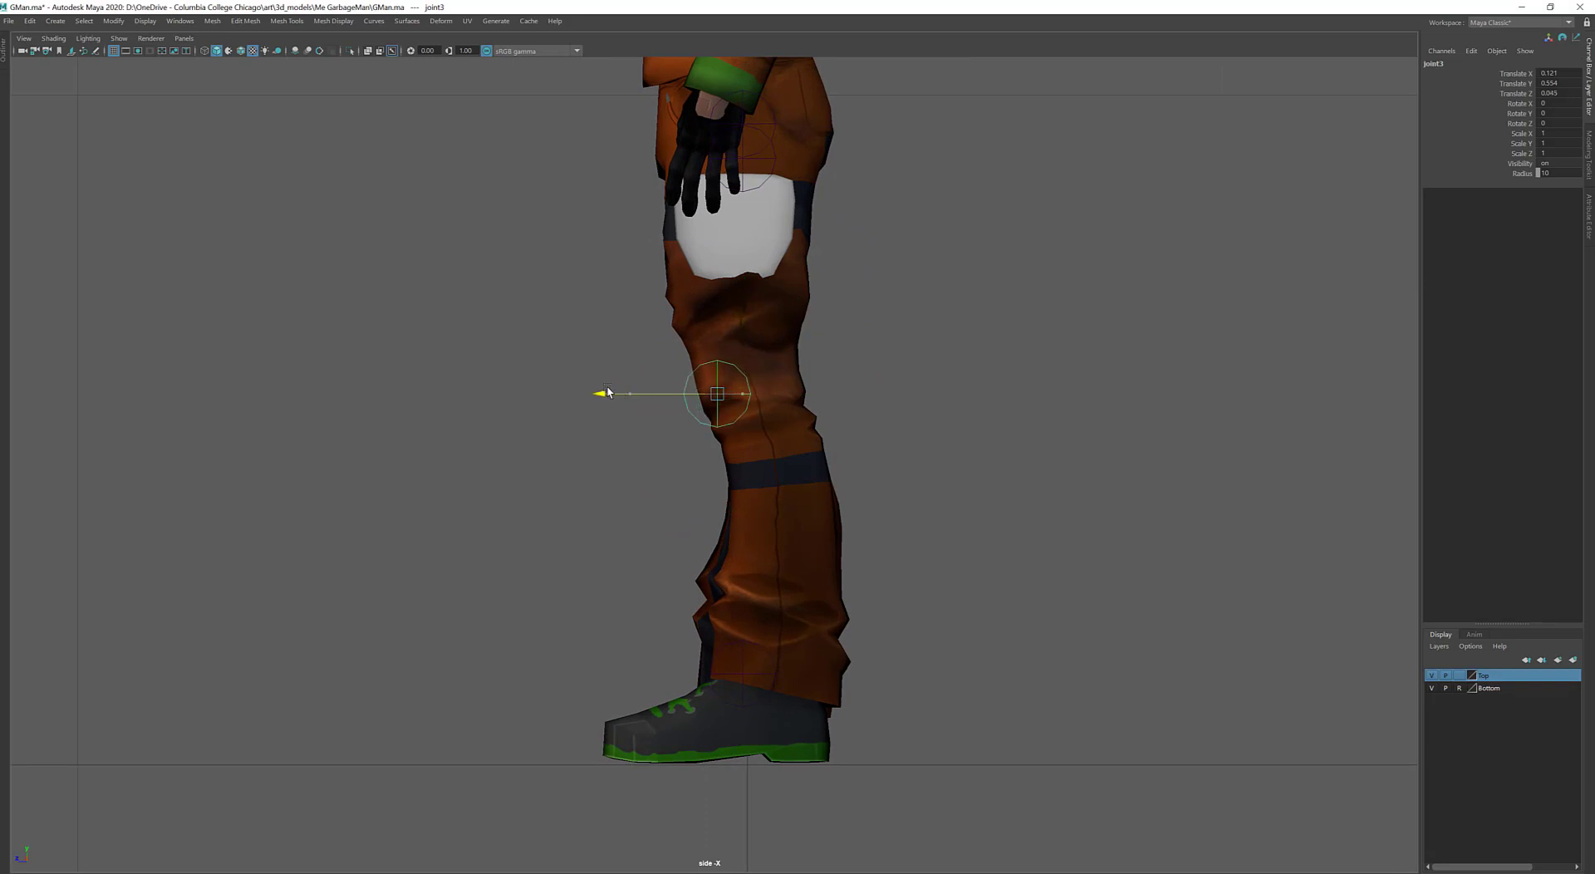
Try moving only the left ankle joint slightly backward, and undo the move
click(740, 657)
click(740, 657)
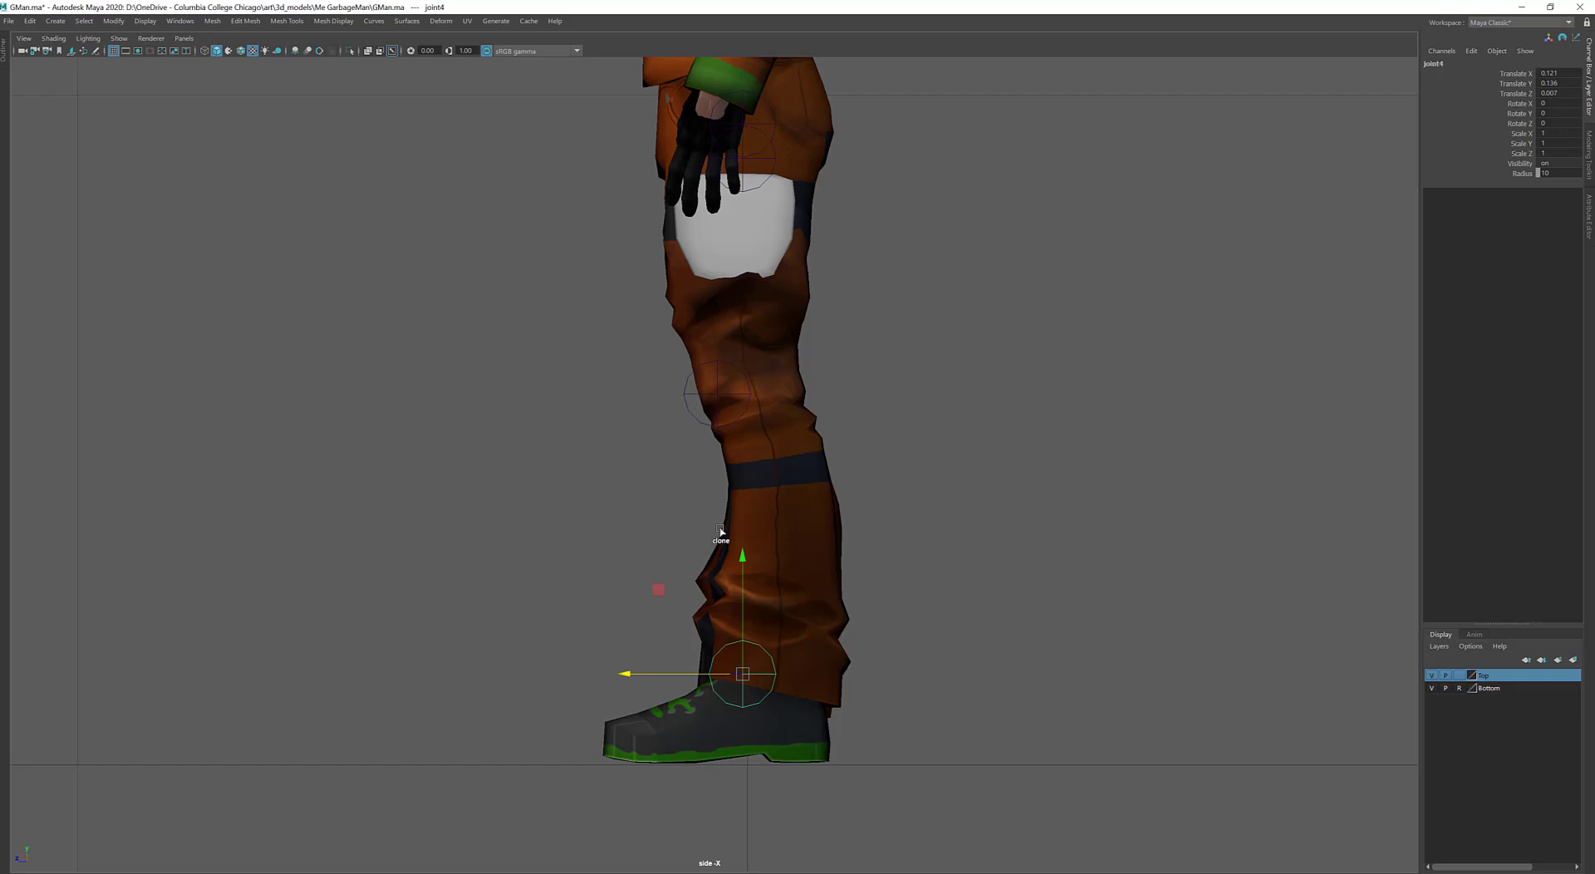
click(769, 177)
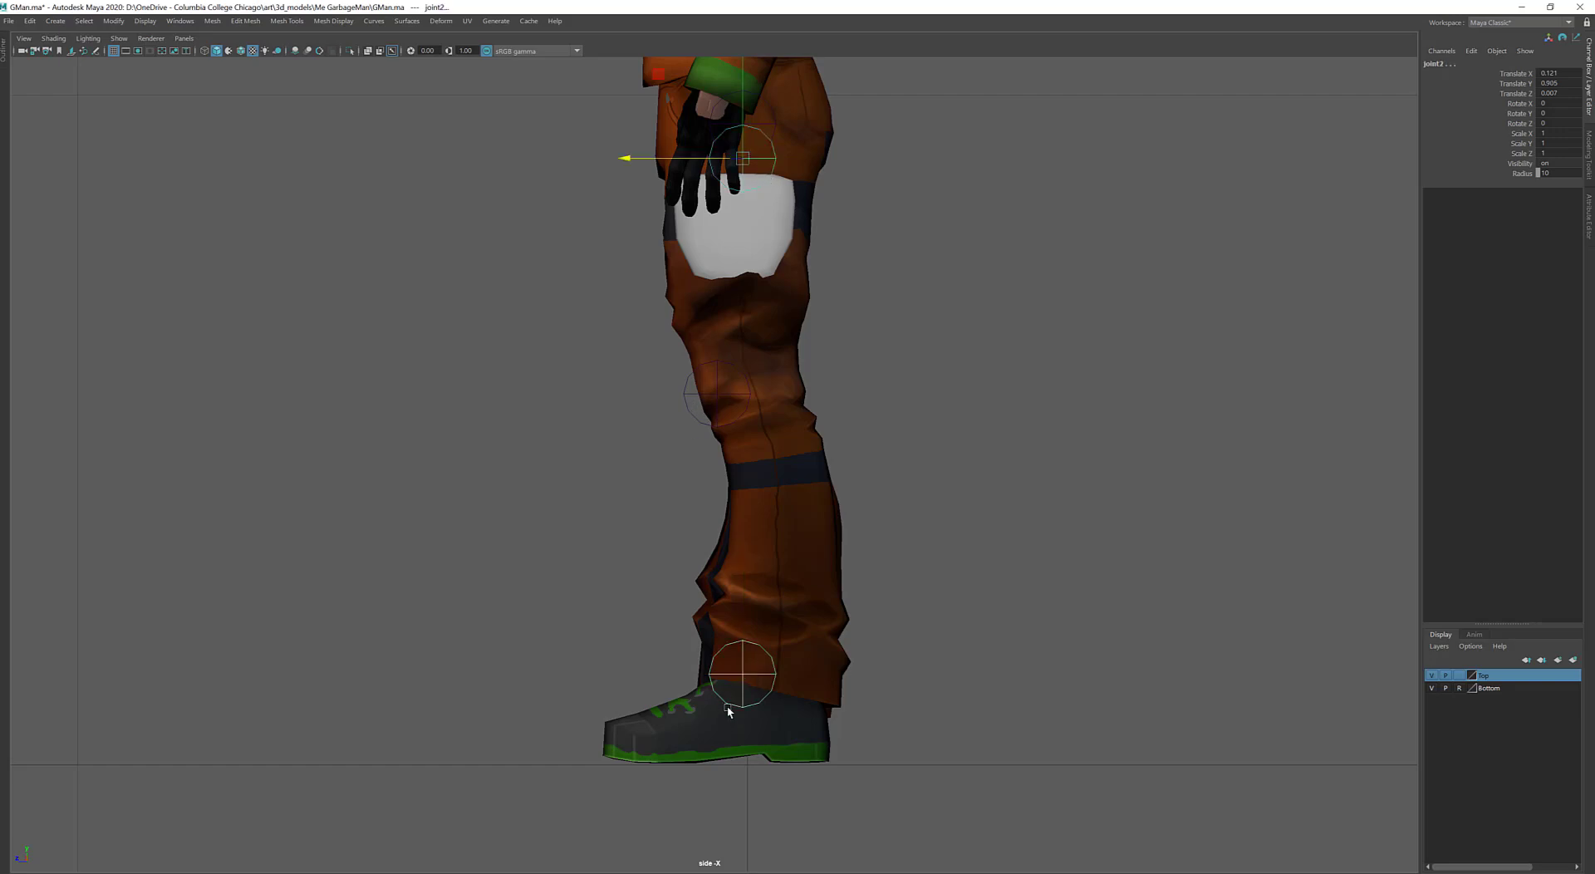
click(682, 386)
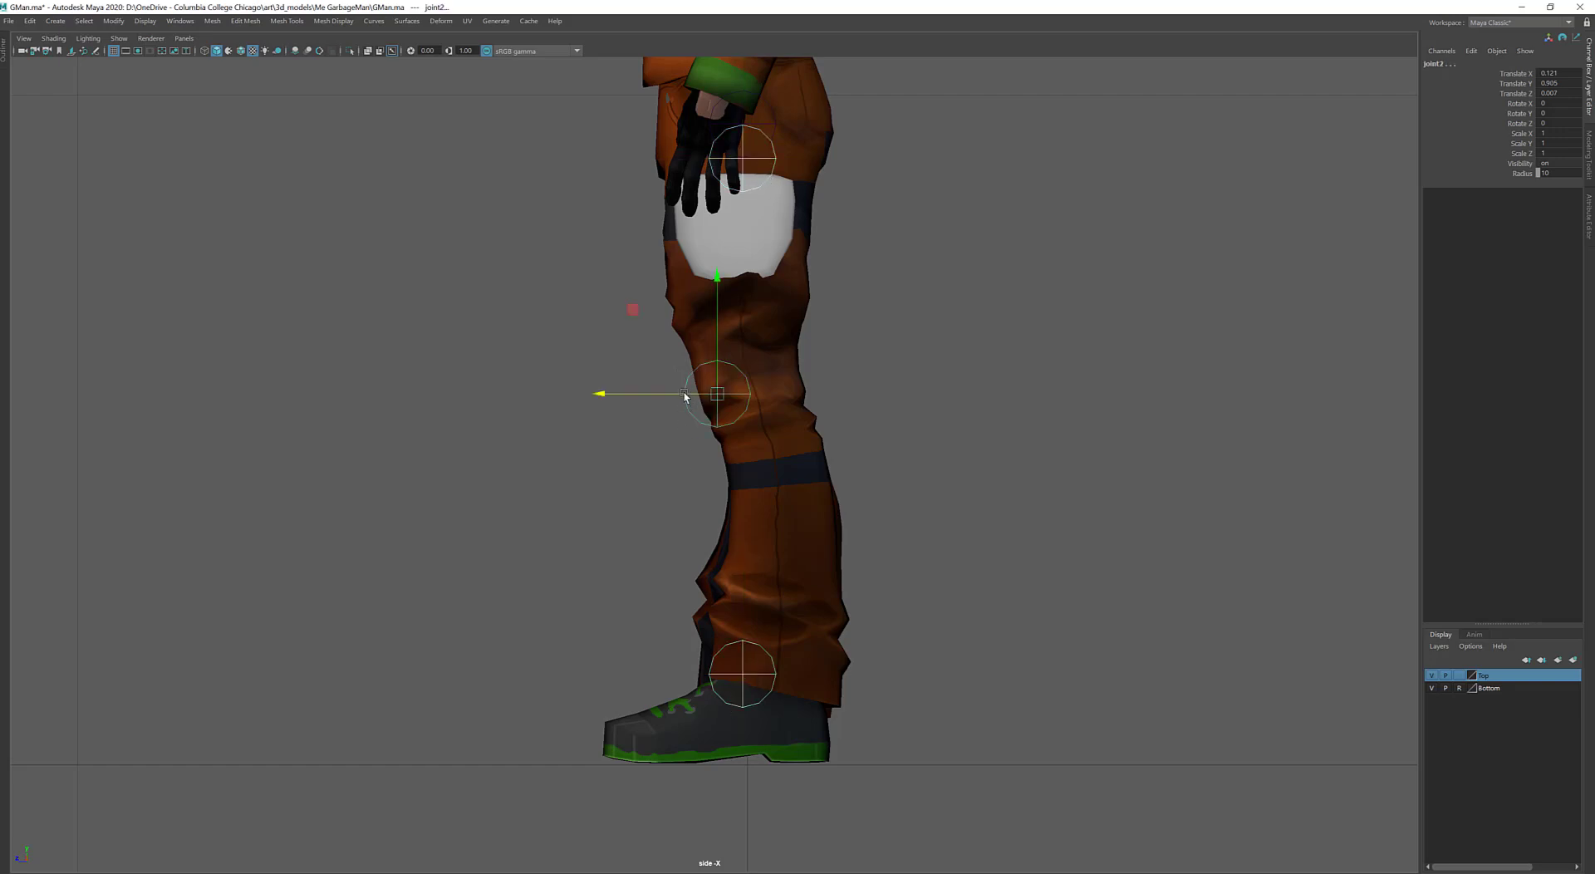
click(741, 680)
click(740, 675)
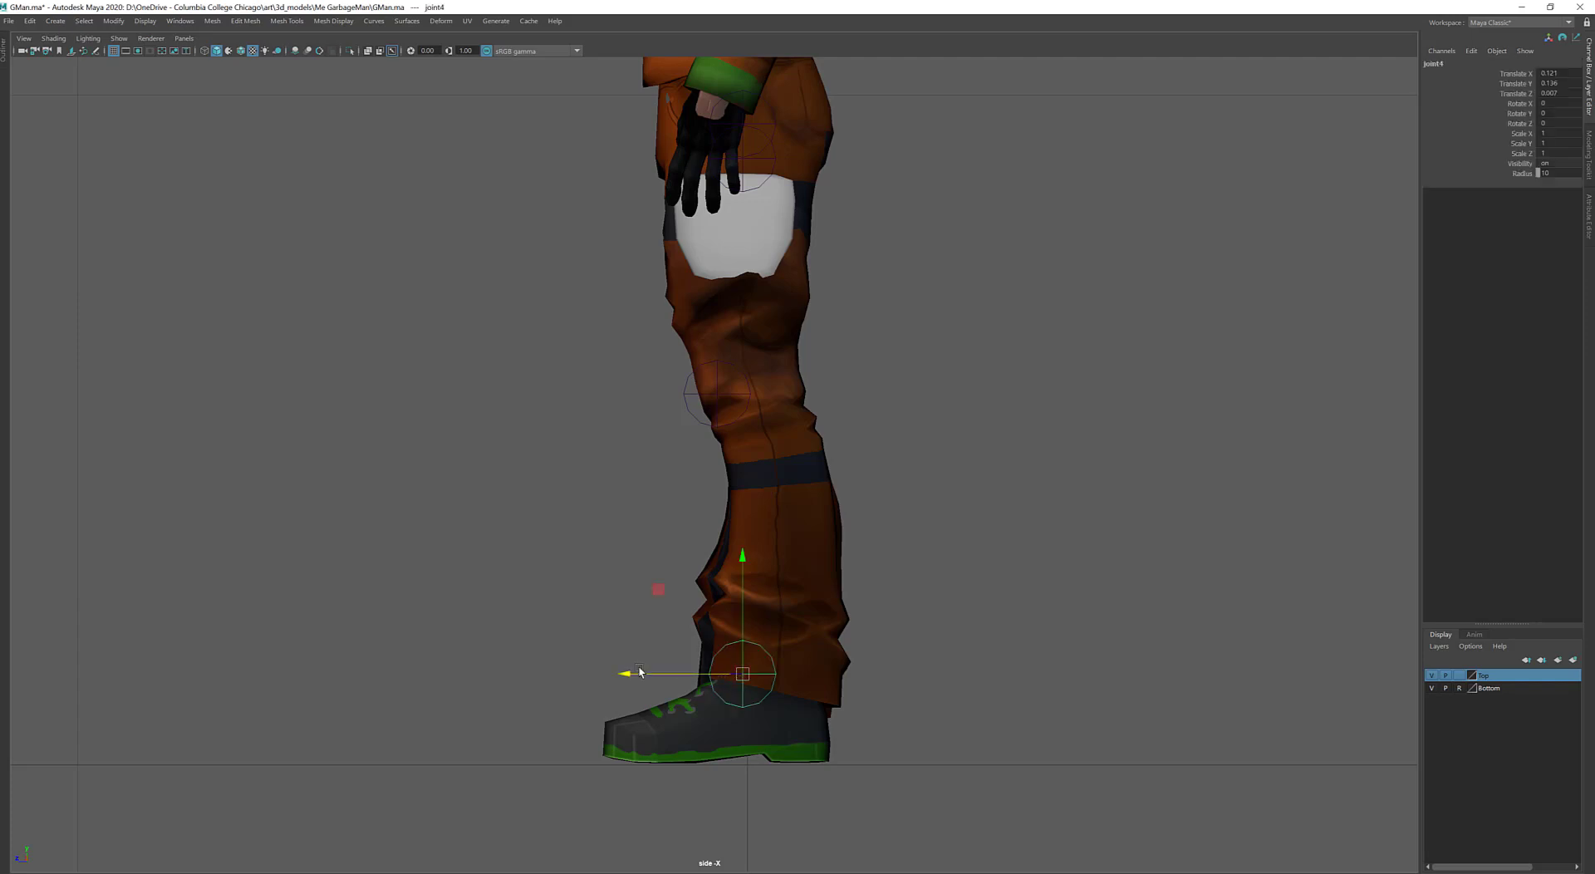
drag(631, 670, 659, 678)
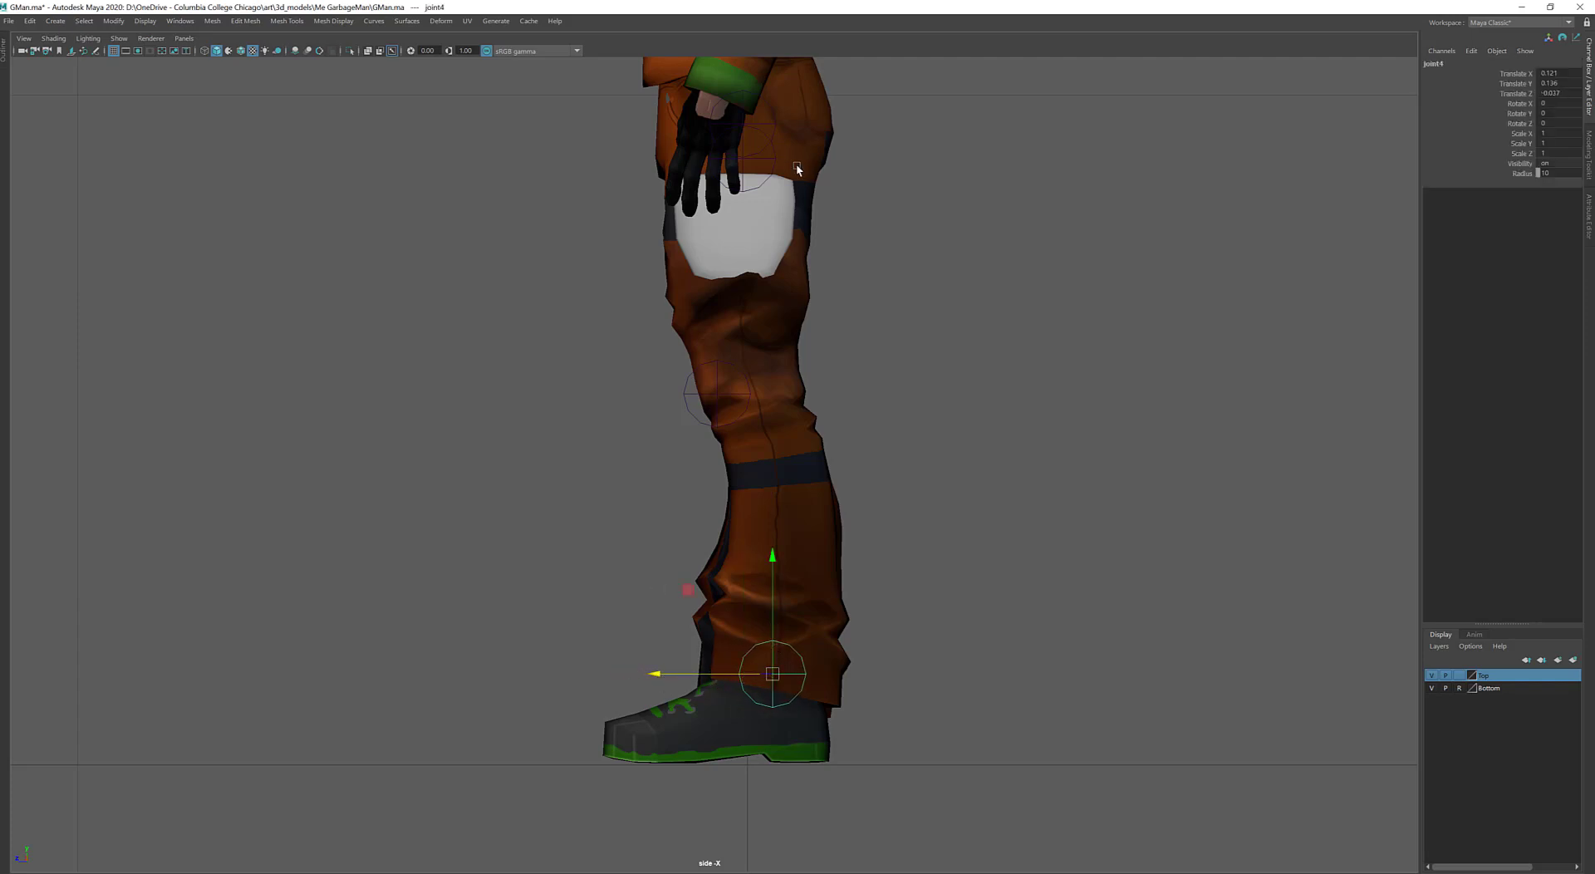
key(ctrl+z)
Move the pelvis, left hip and left ankle joints together slightly backward, bringing the pelvis to a Translate Z of about -0.004
click(774, 153)
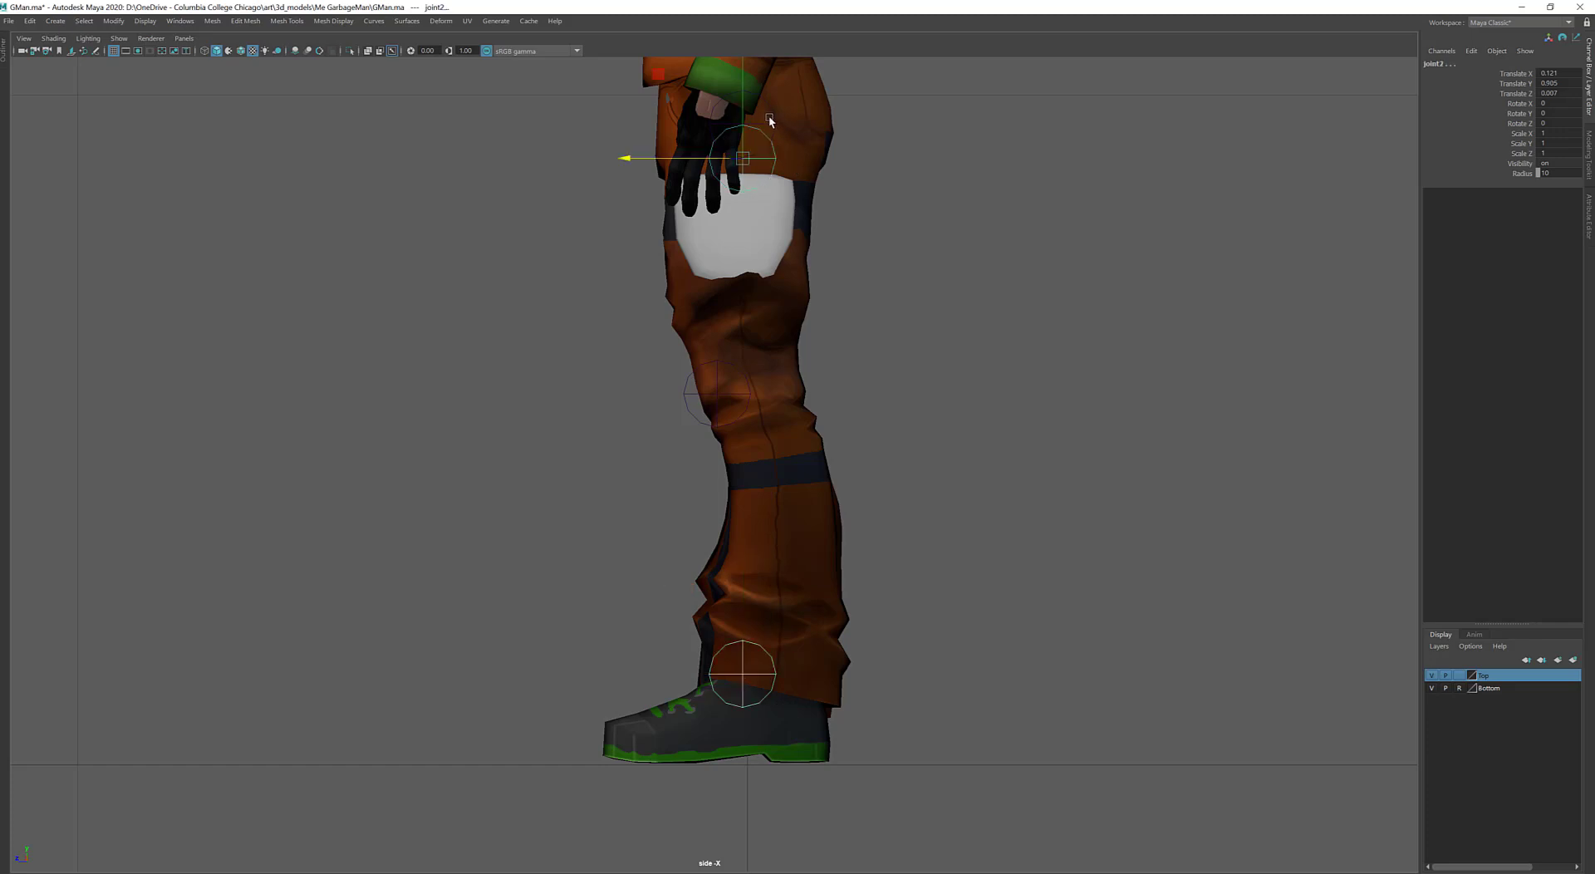
click(767, 104)
drag(625, 125, 640, 128)
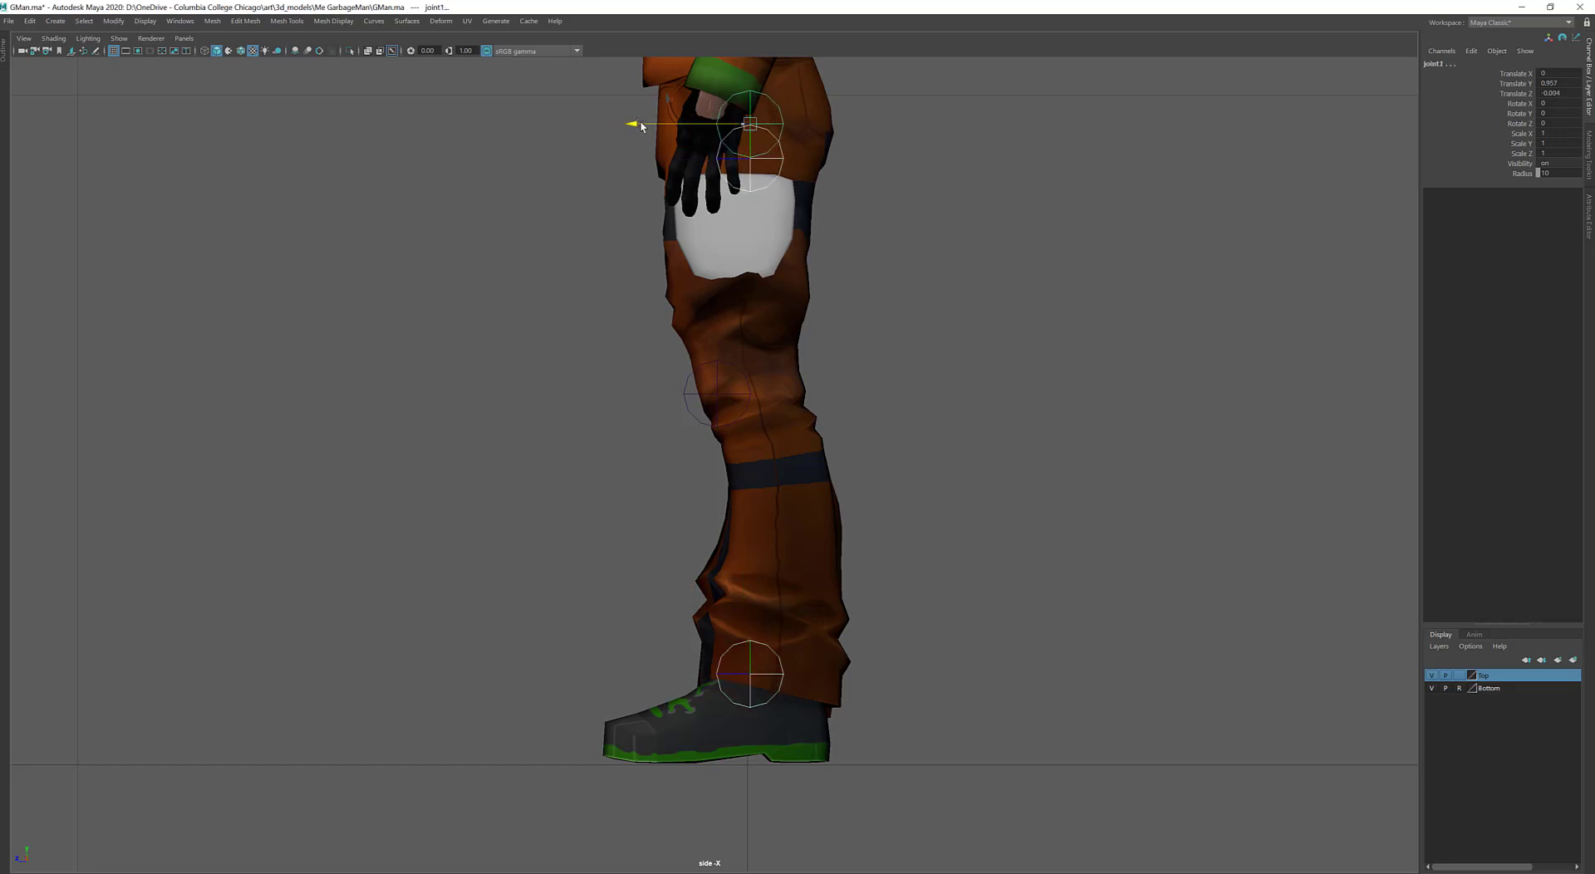
Move the left hip and ankle joints together farther back to a Translate Z of about -0.022
click(750, 676)
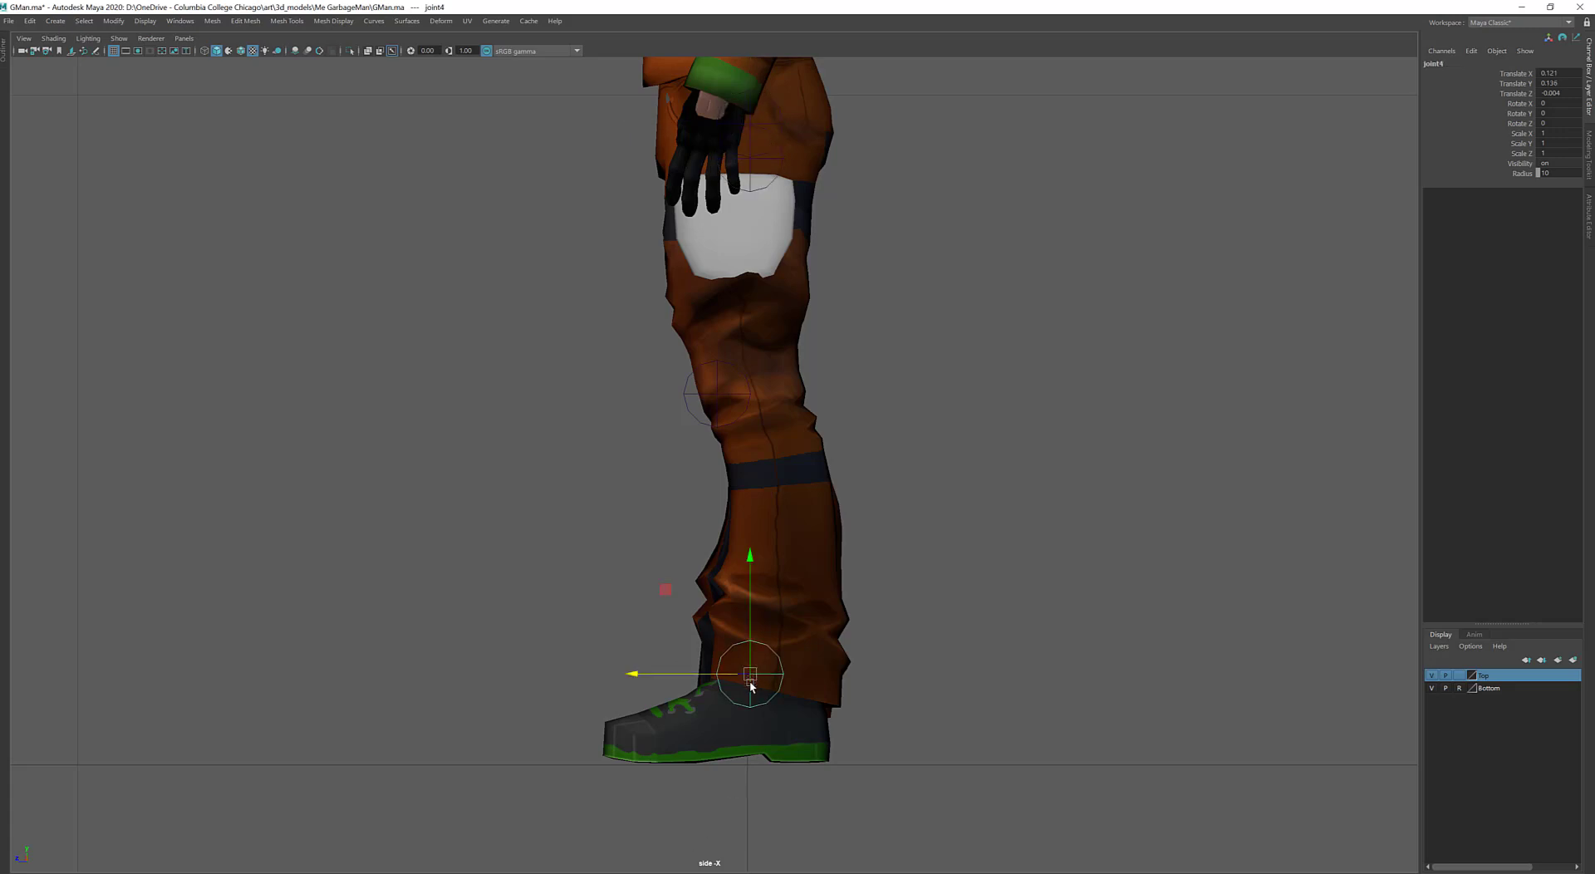
click(785, 155)
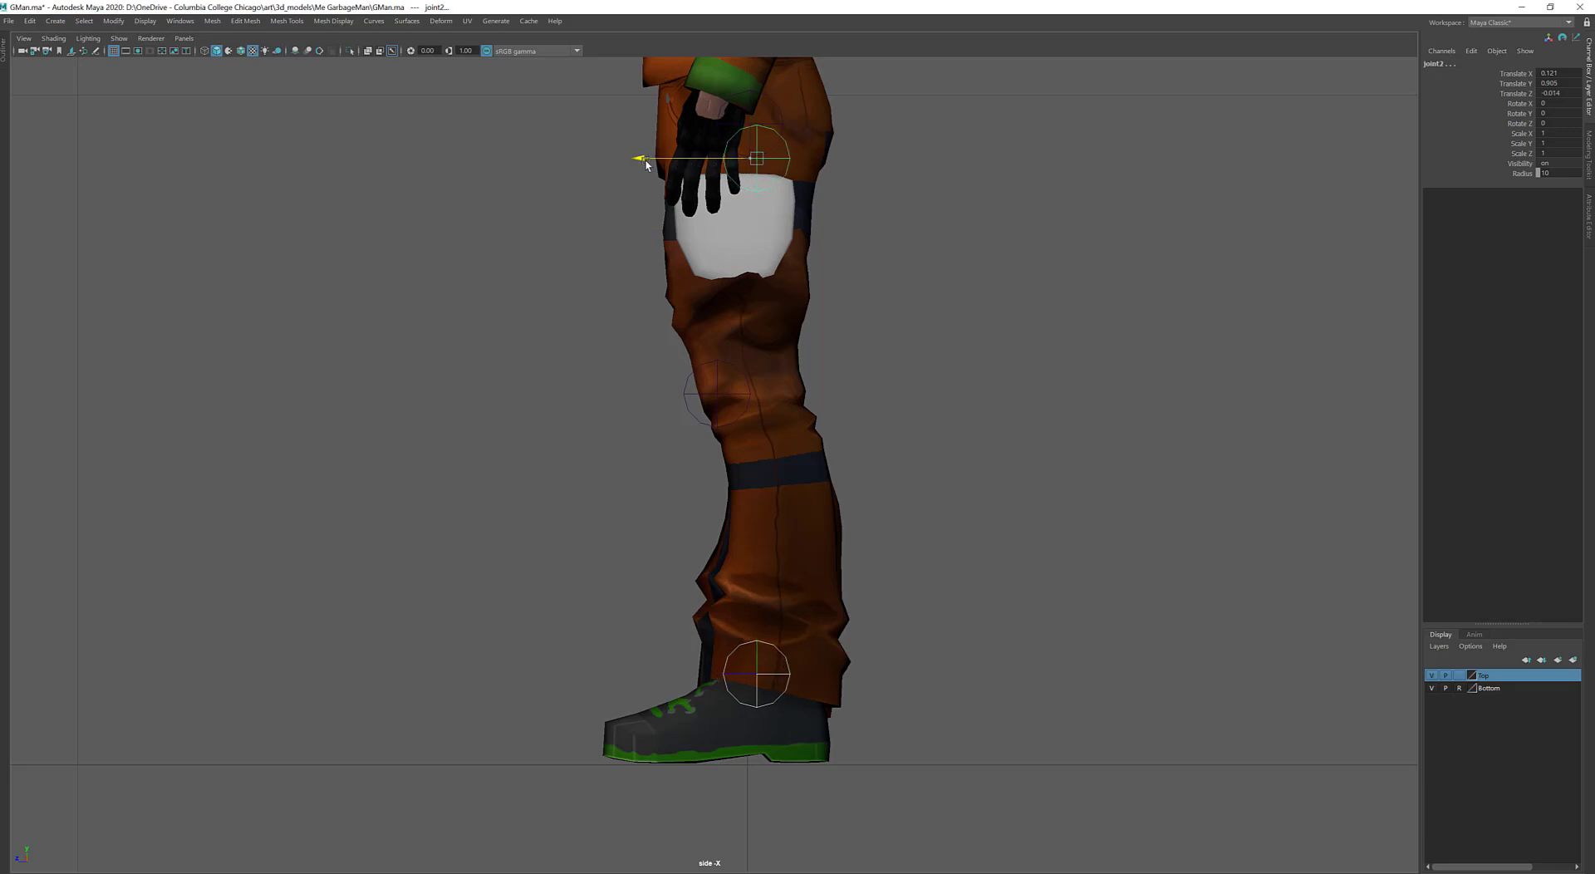
drag(646, 164, 651, 163)
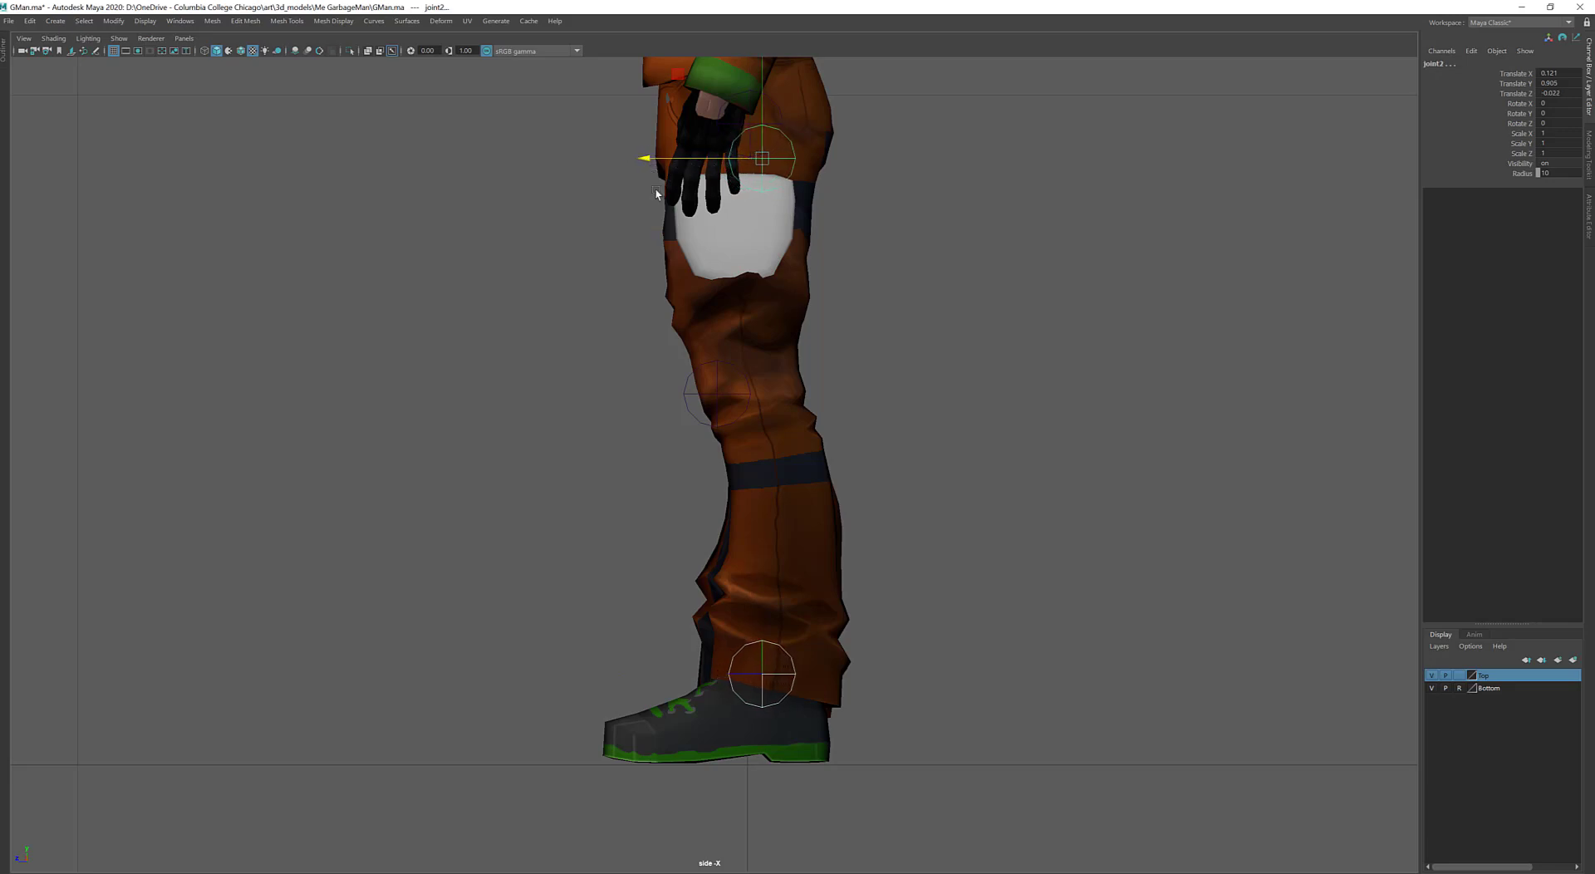
Duplicate the left ankle joint and place the copy at the ball of the foot, about Translate Y 0.039 and Z 0.069
click(765, 676)
alt+middle_drag(877, 710, 915, 513)
scroll(914, 514, up, 3)
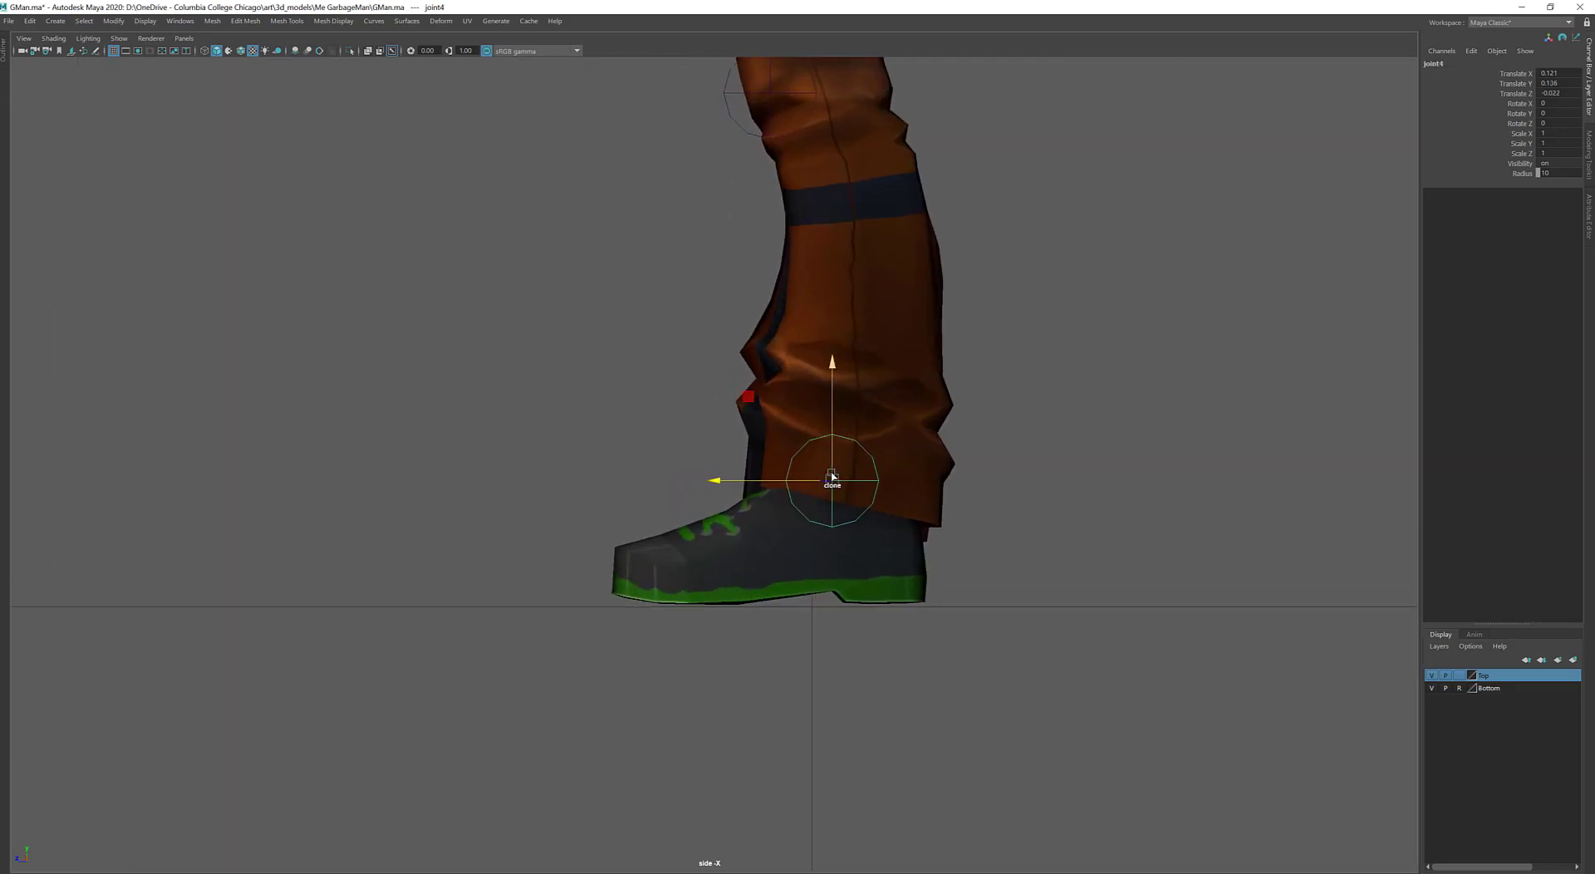
click(830, 541)
drag(830, 541, 745, 570)
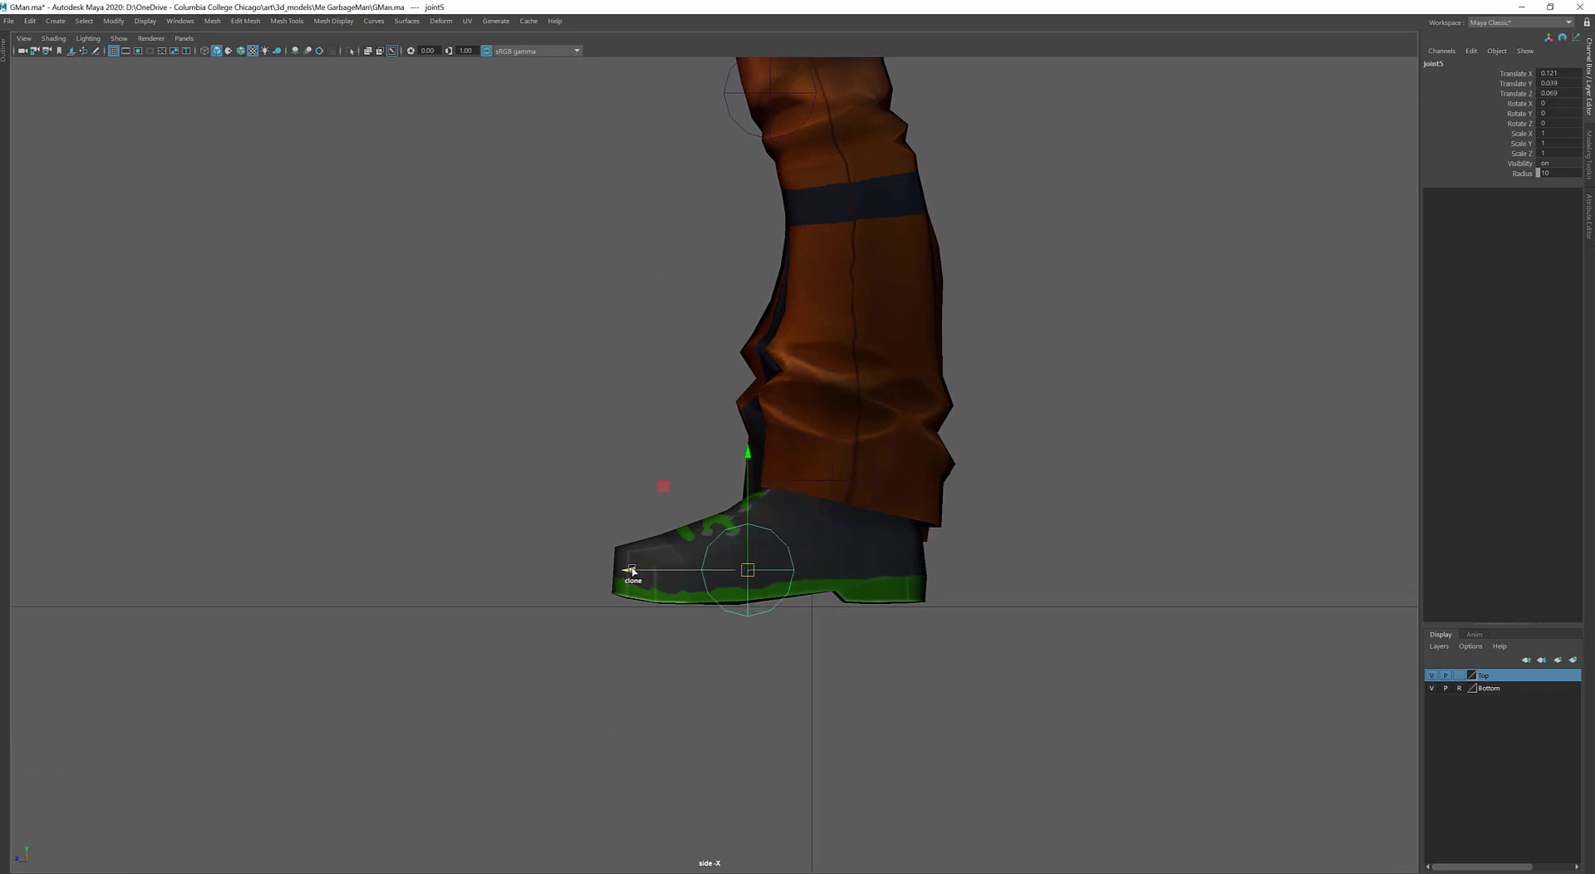
Duplicate the ball joint forward to the boot tip at Translate Z about 0.213, and rename the copy L_Toe
shift+drag(631, 568, 498, 581)
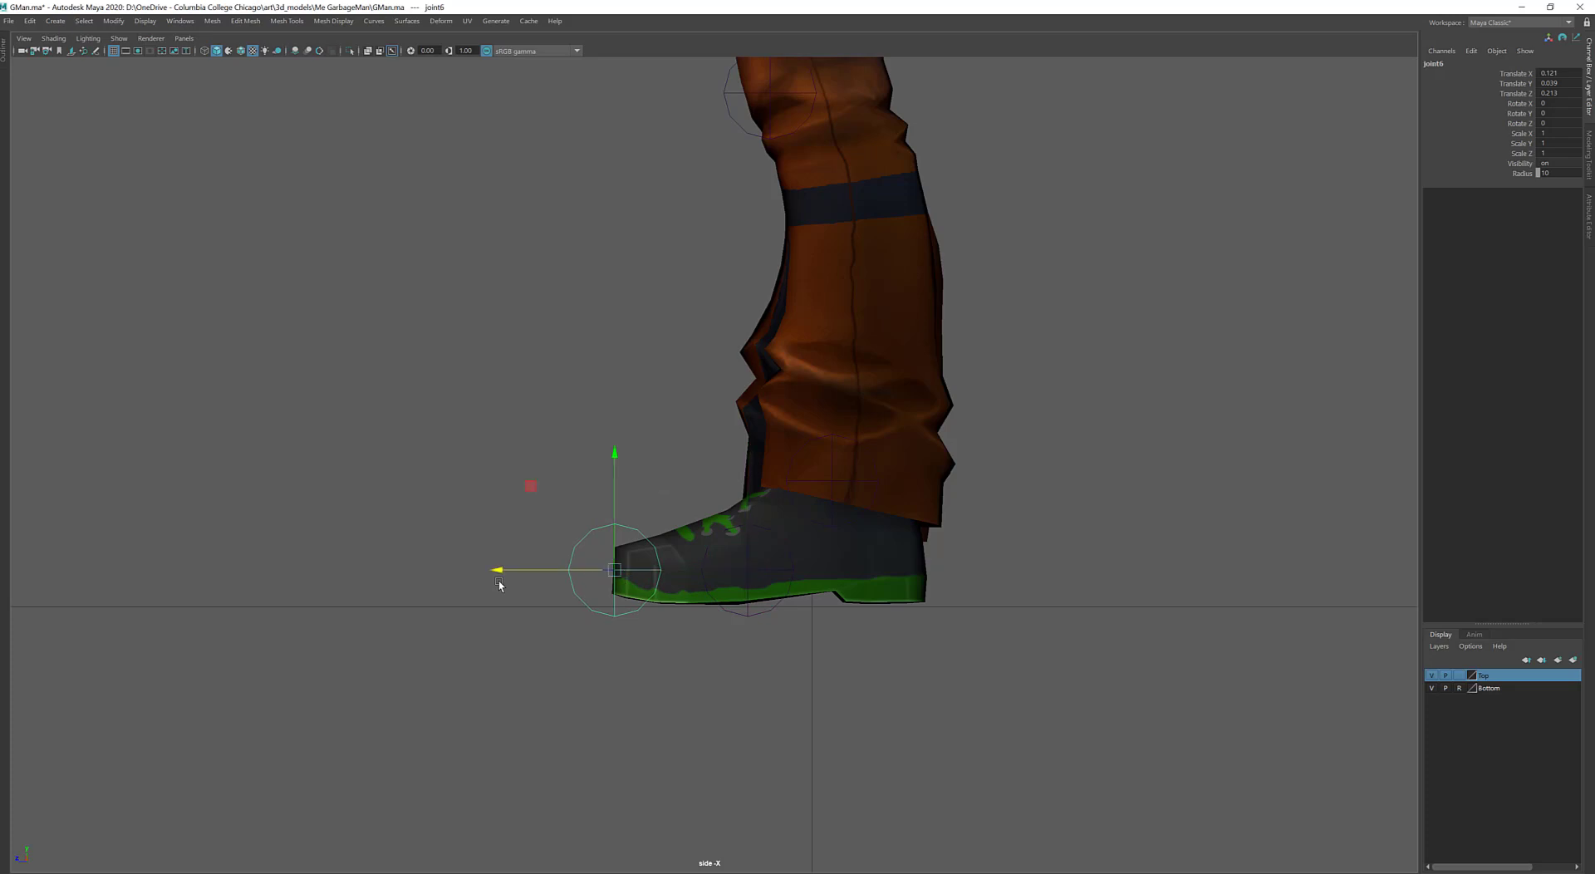
scroll(912, 419, down, 2)
alt+middle_drag(912, 418, 905, 593)
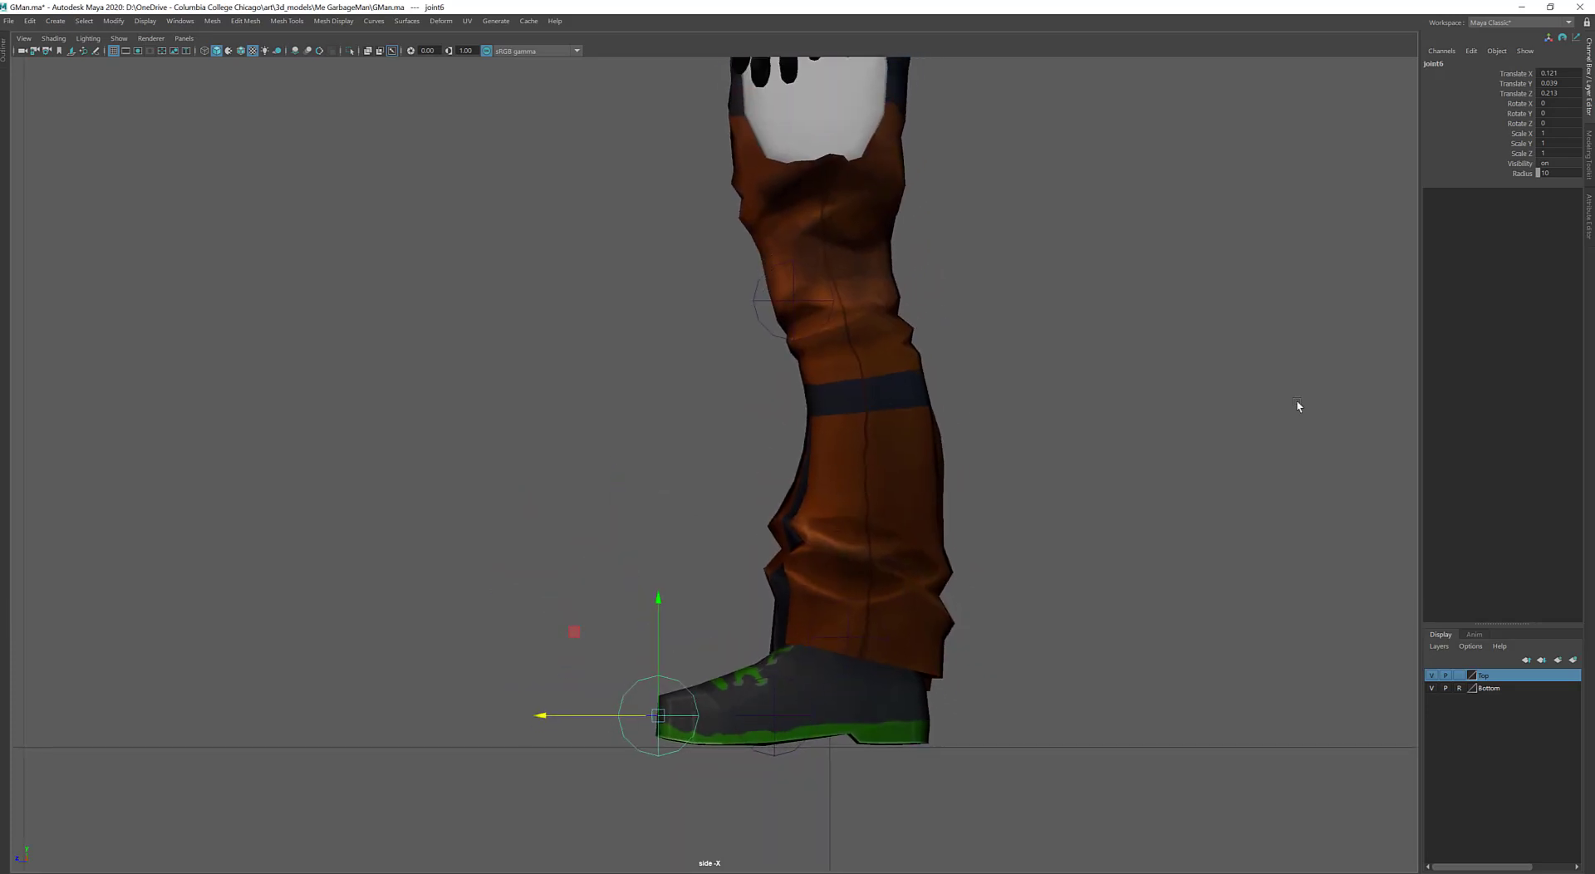
double_click(1458, 66)
key(Return)
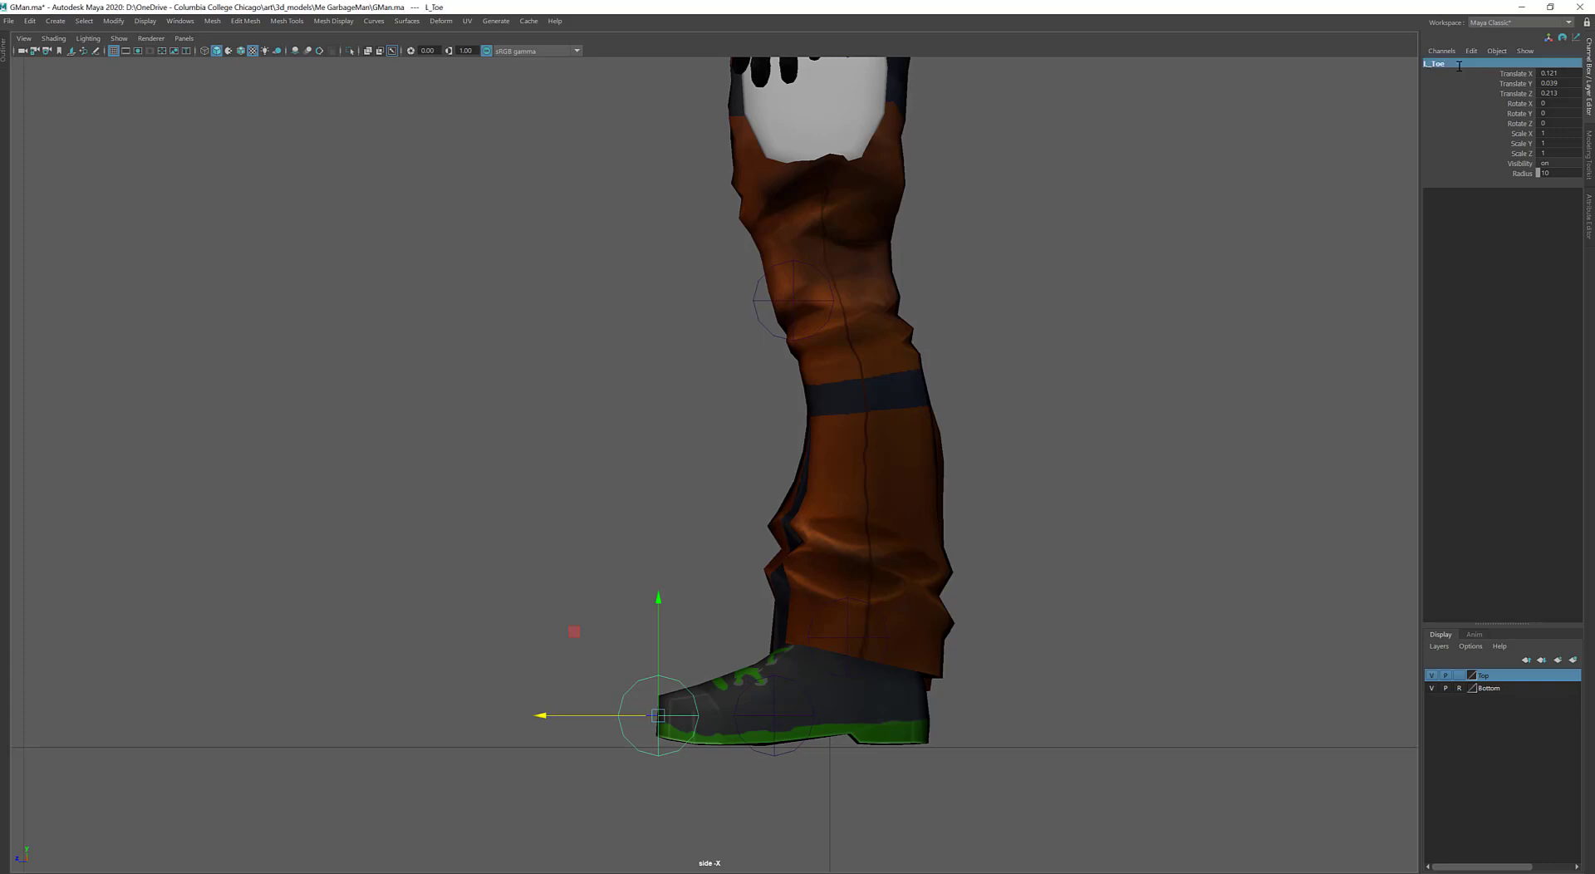
click(1429, 63)
click(1429, 63)
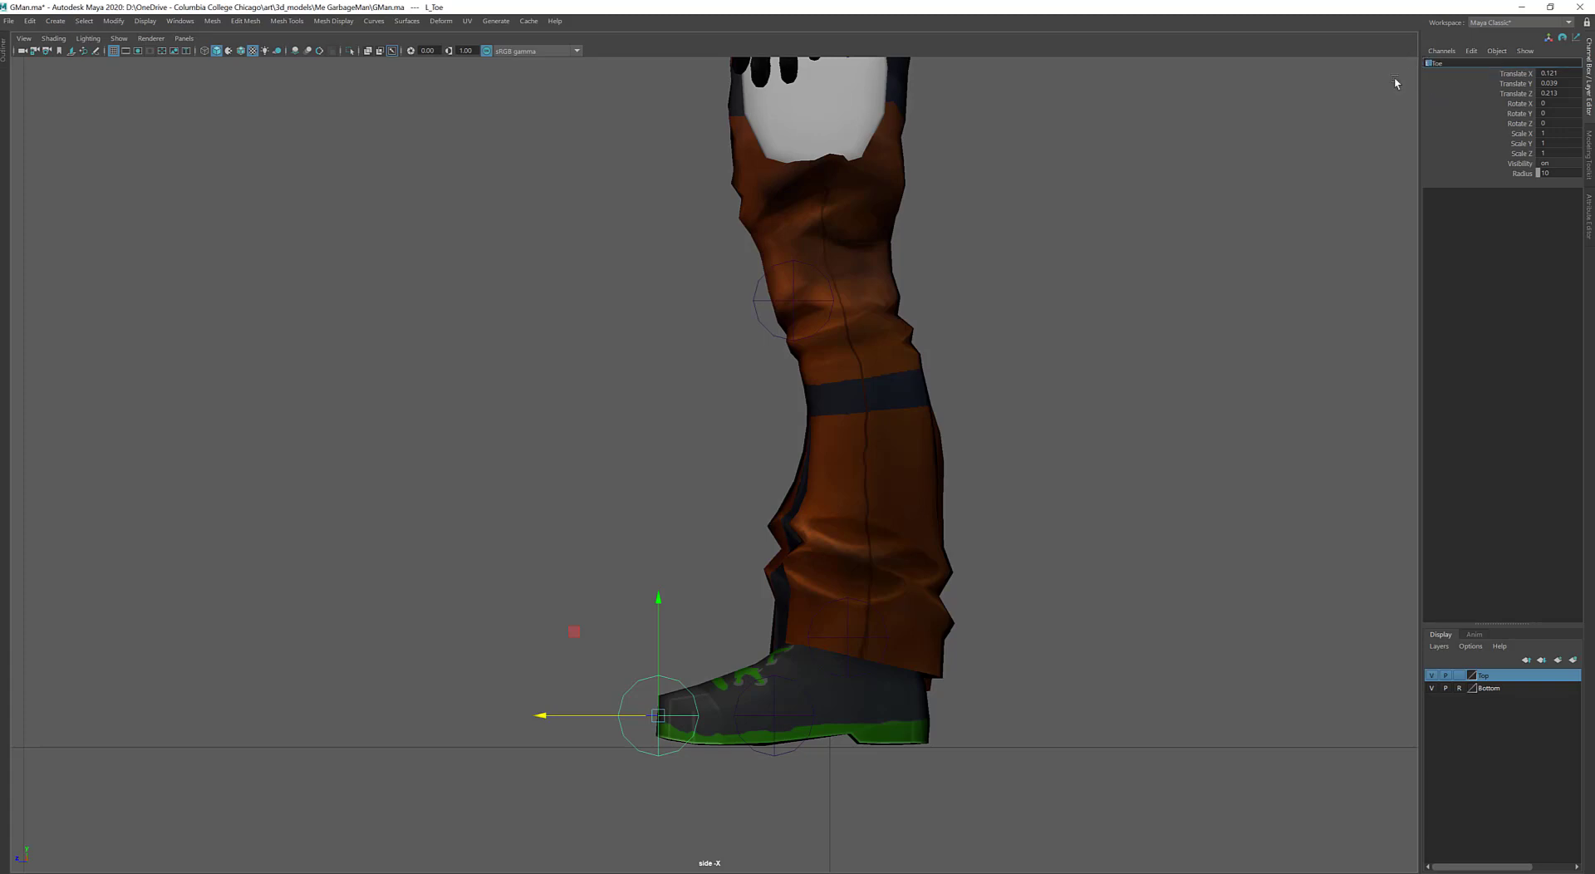
Rename the left knee joint L_Knee and clear the selection
click(766, 332)
click(766, 332)
click(1451, 64)
text(L_)
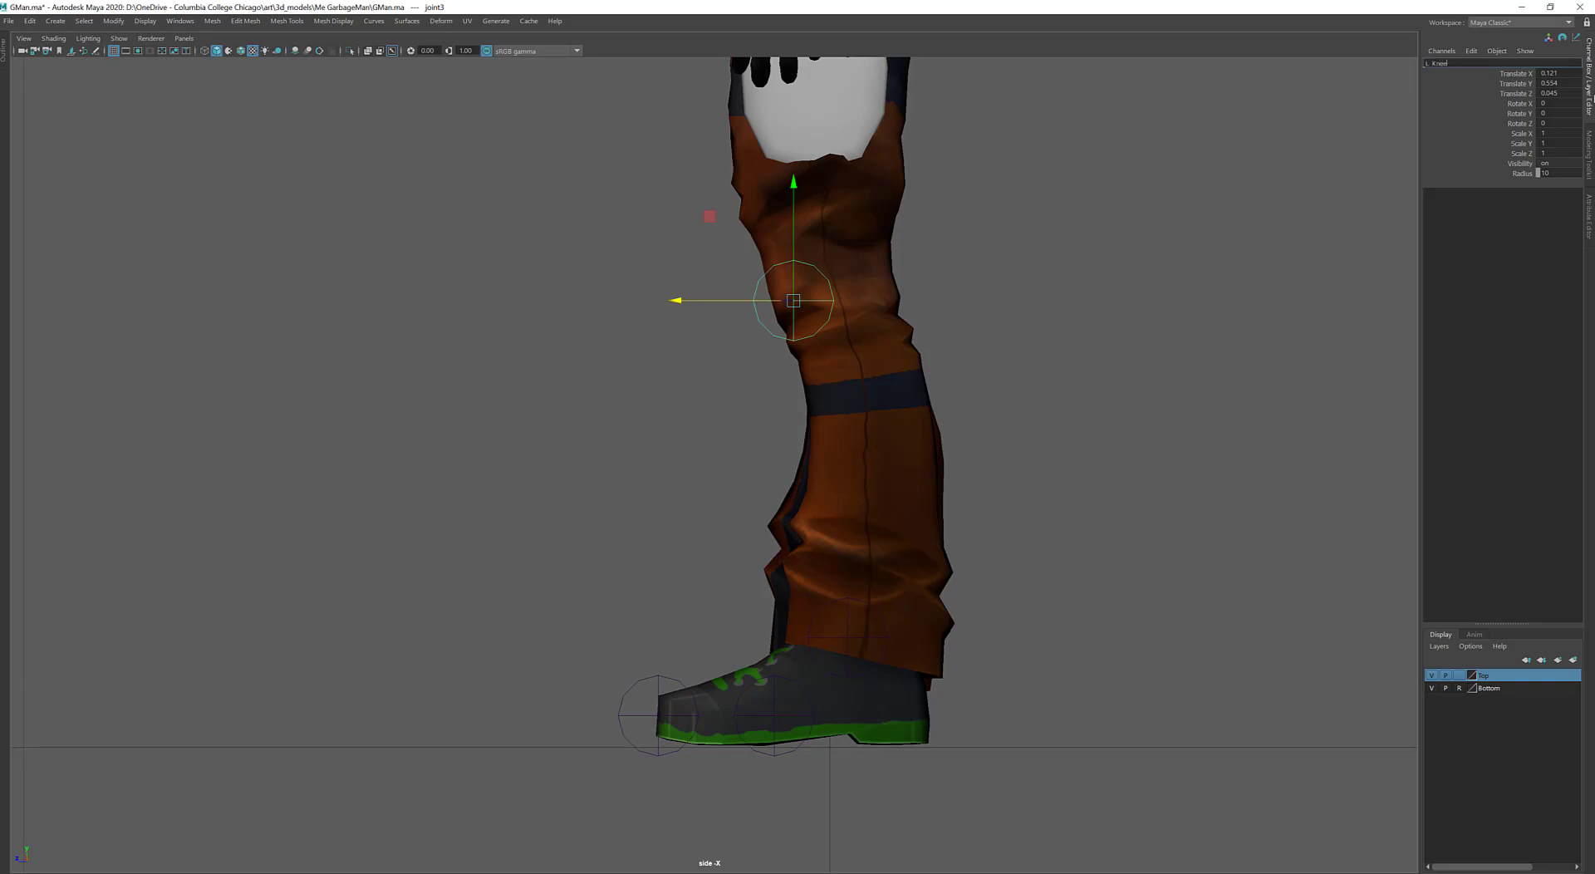
click(1138, 260)
Rename the left hip joint L_Hip
alt+right_drag(1139, 260, 984, 284)
alt+middle_drag(984, 284, 1005, 573)
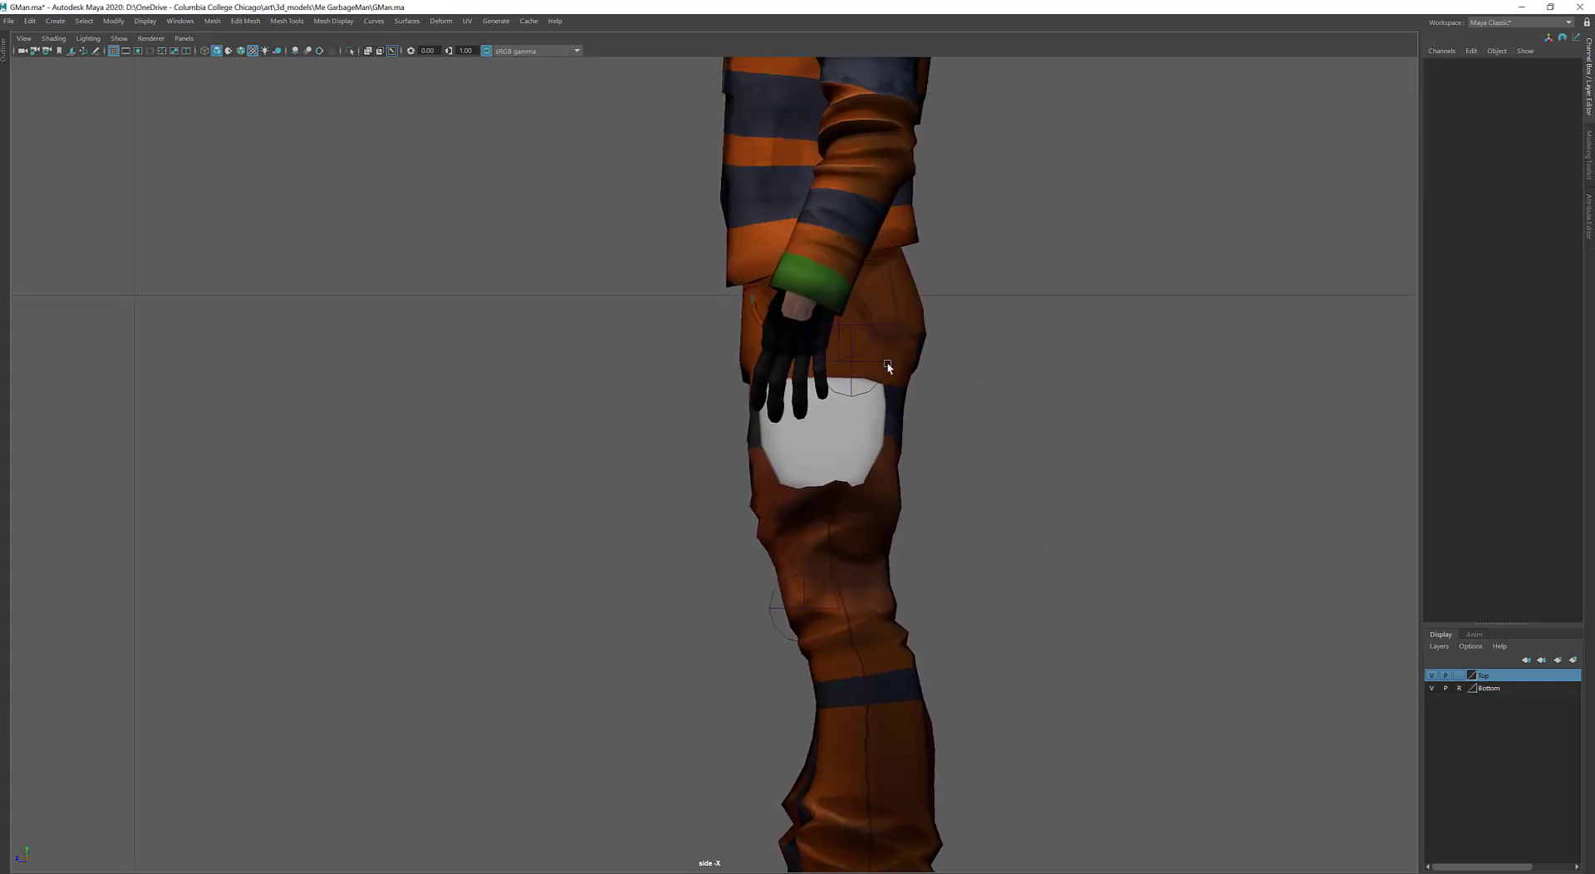
click(884, 362)
click(1459, 64)
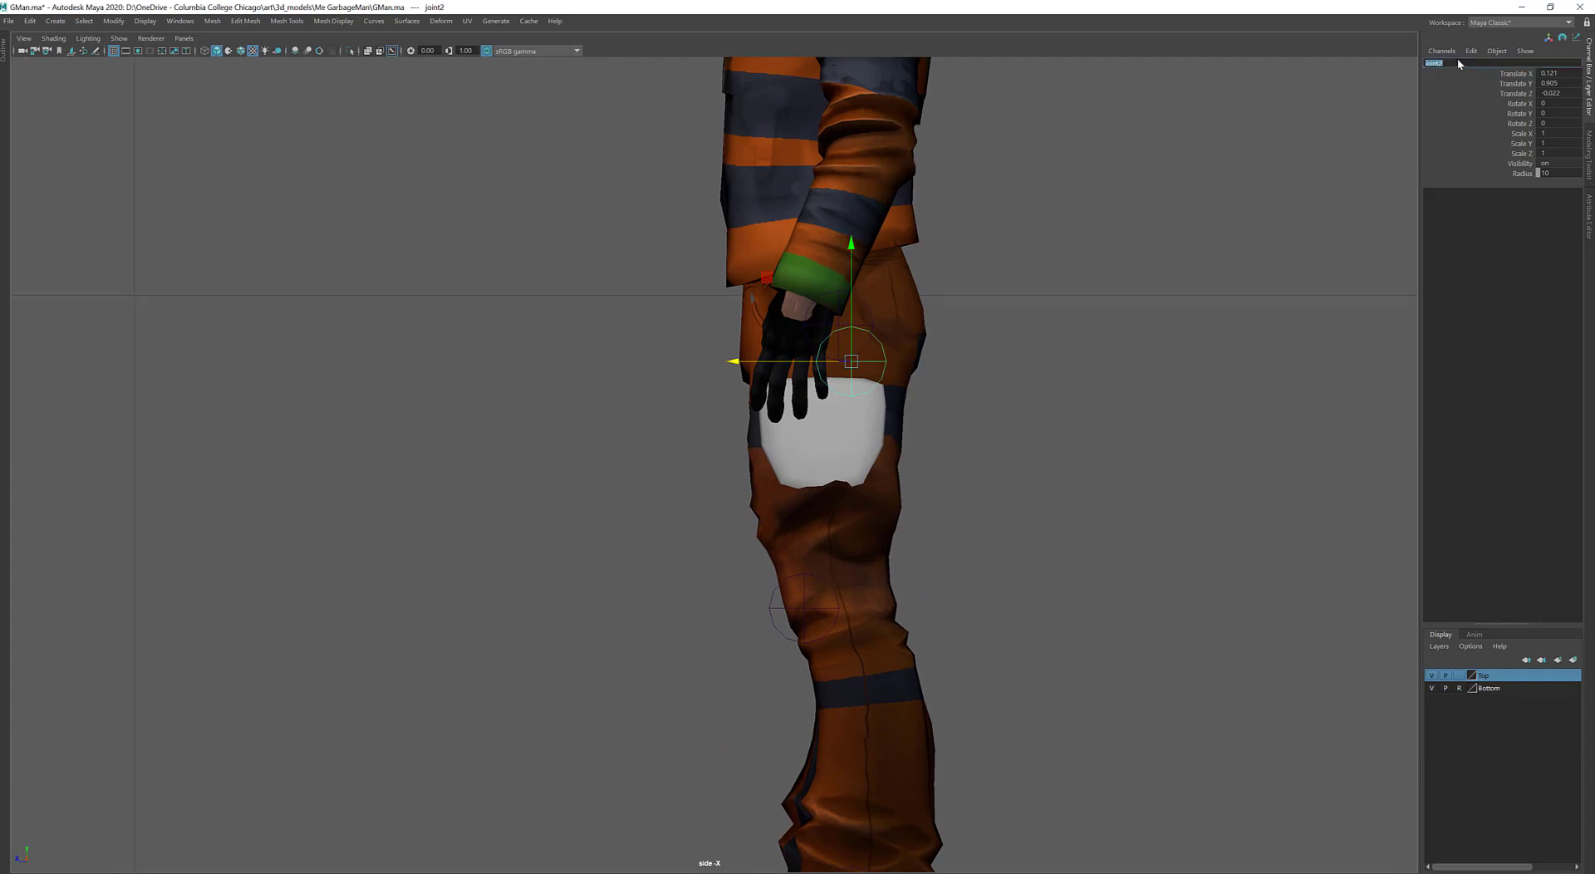
text(L_Hip)
key(Return)
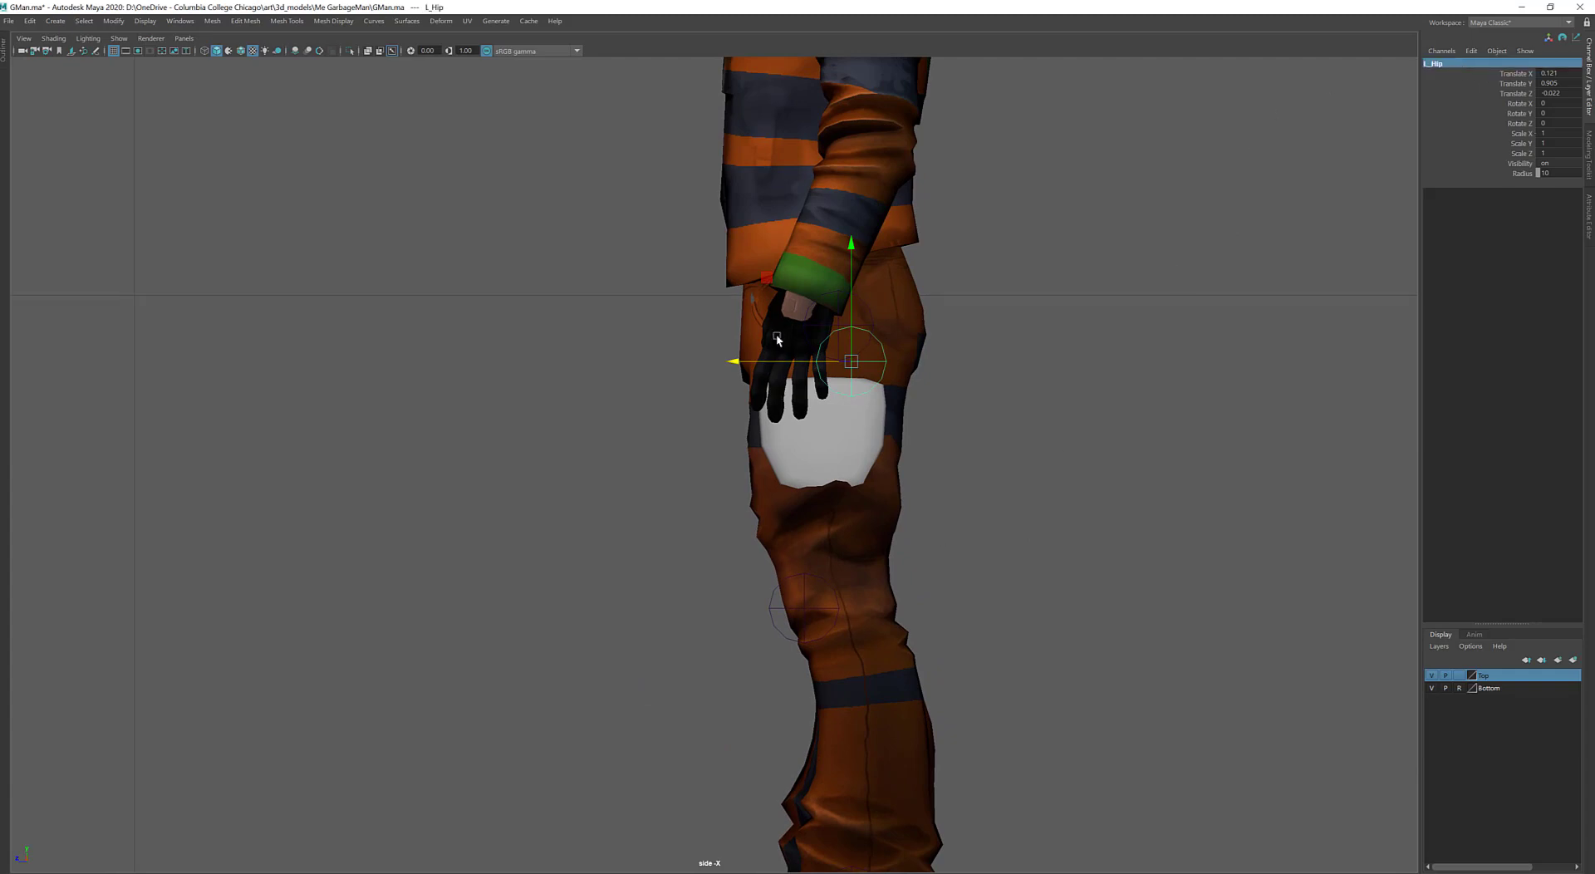
Rename the pelvis joint Root
click(864, 301)
click(1449, 64)
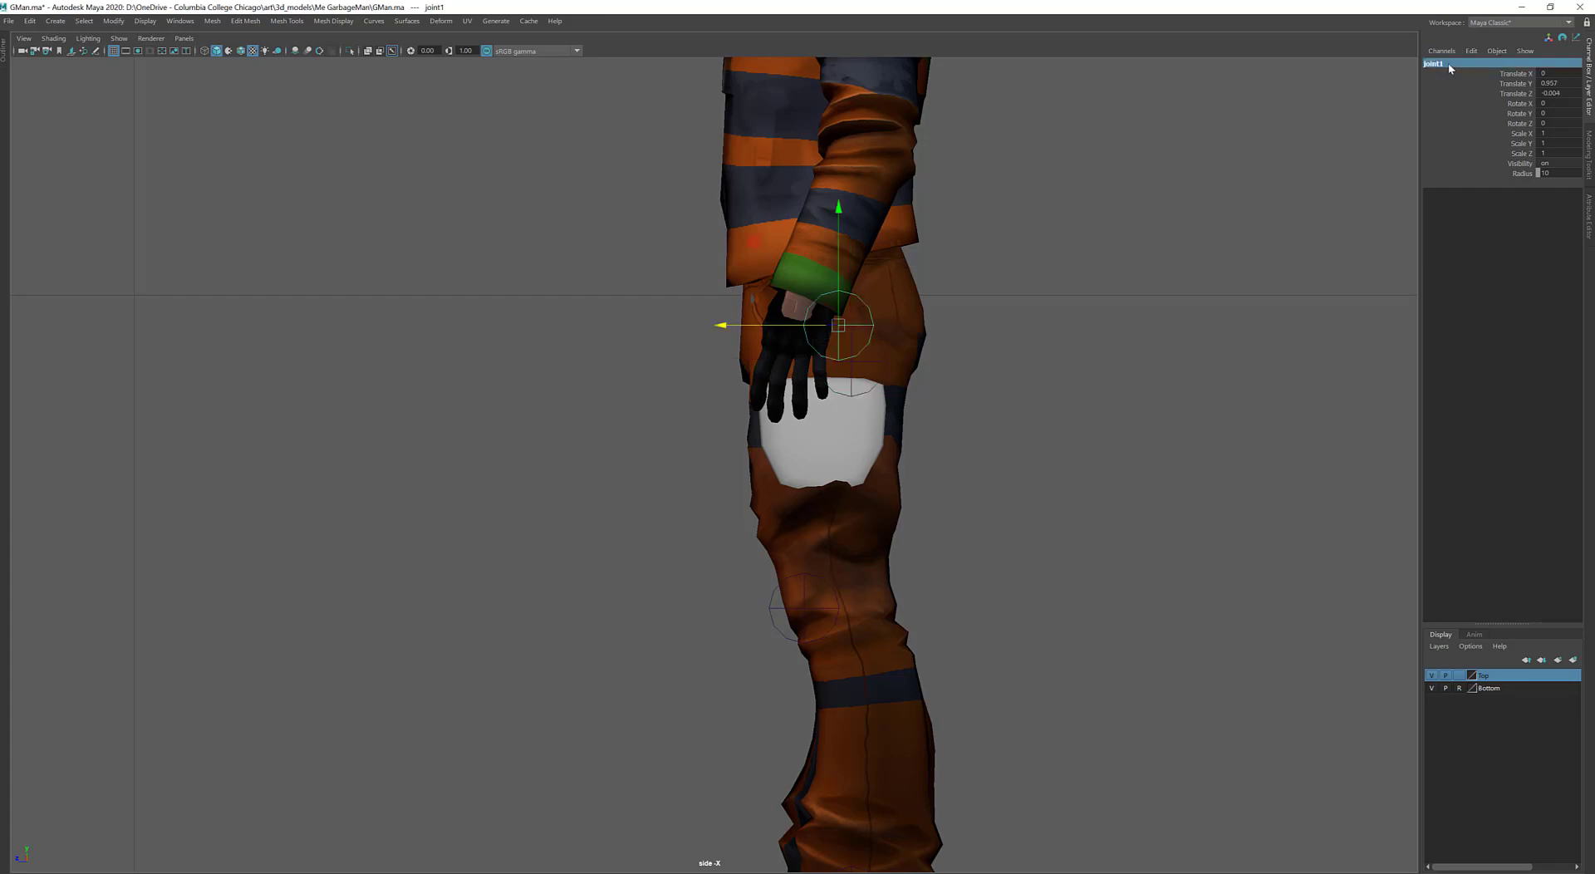
text(Root)
key(Return)
Parent the L_Toe joint to the joint at the ball of the left foot
alt+middle_drag(1057, 583, 1057, 351)
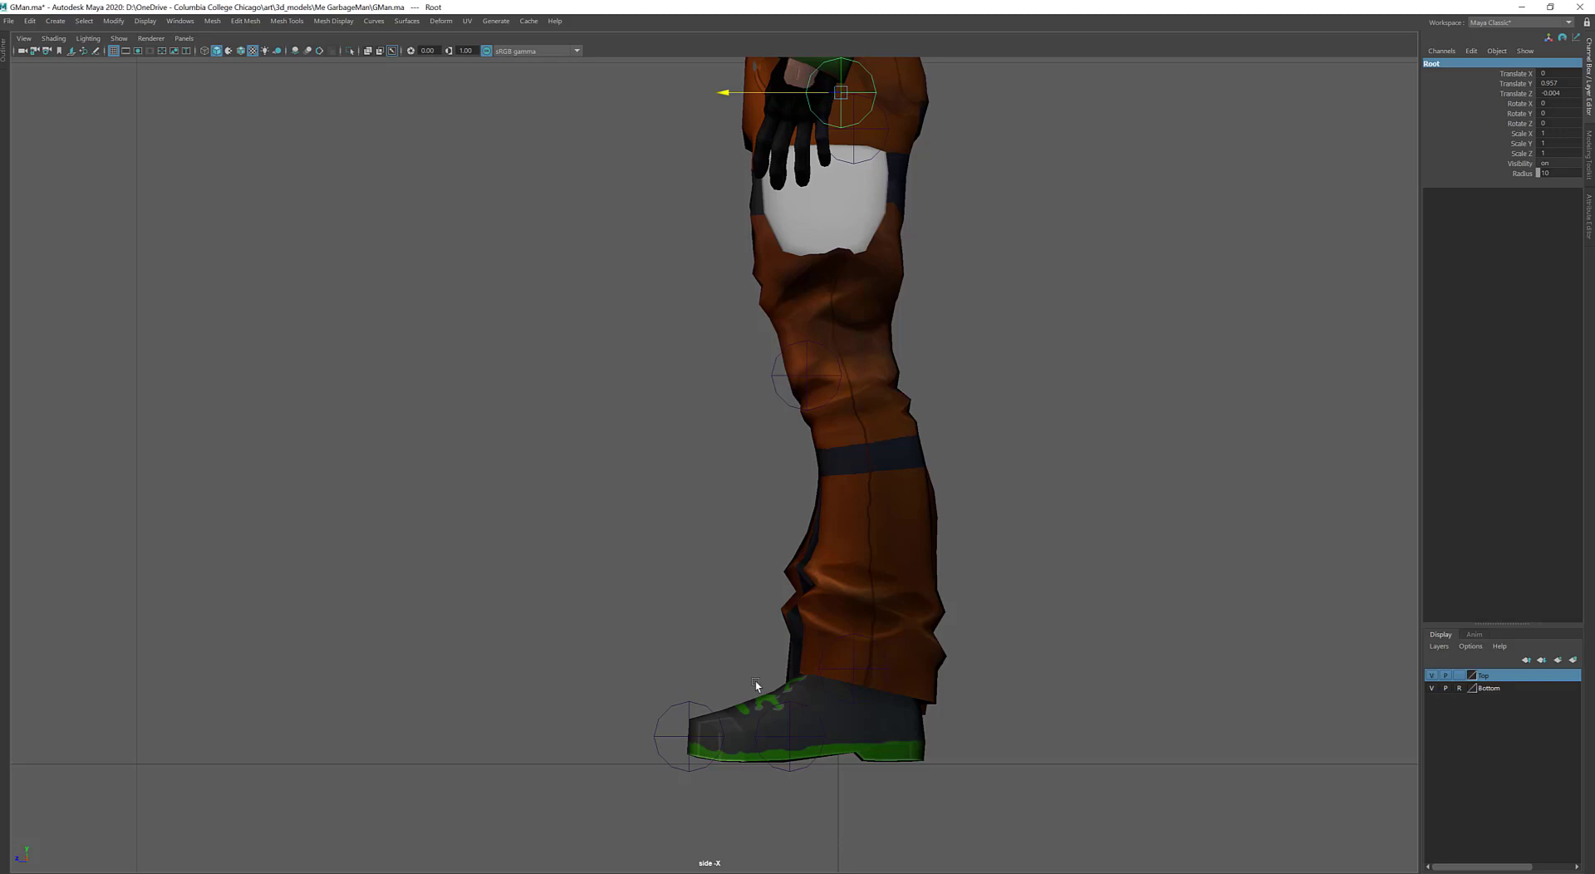
click(686, 738)
click(789, 774)
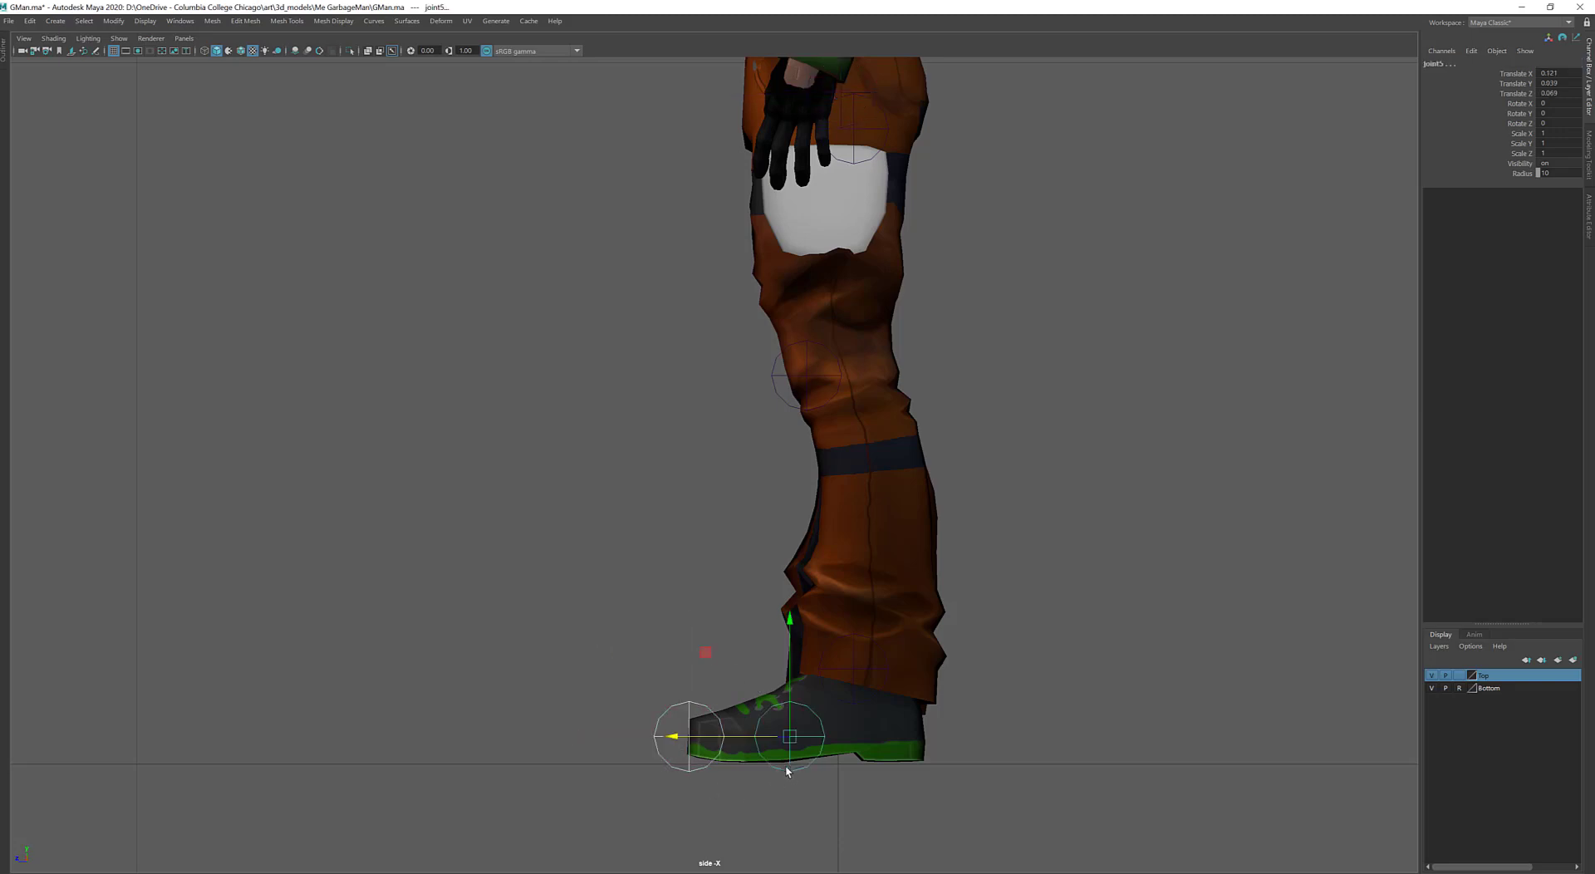
key(p)
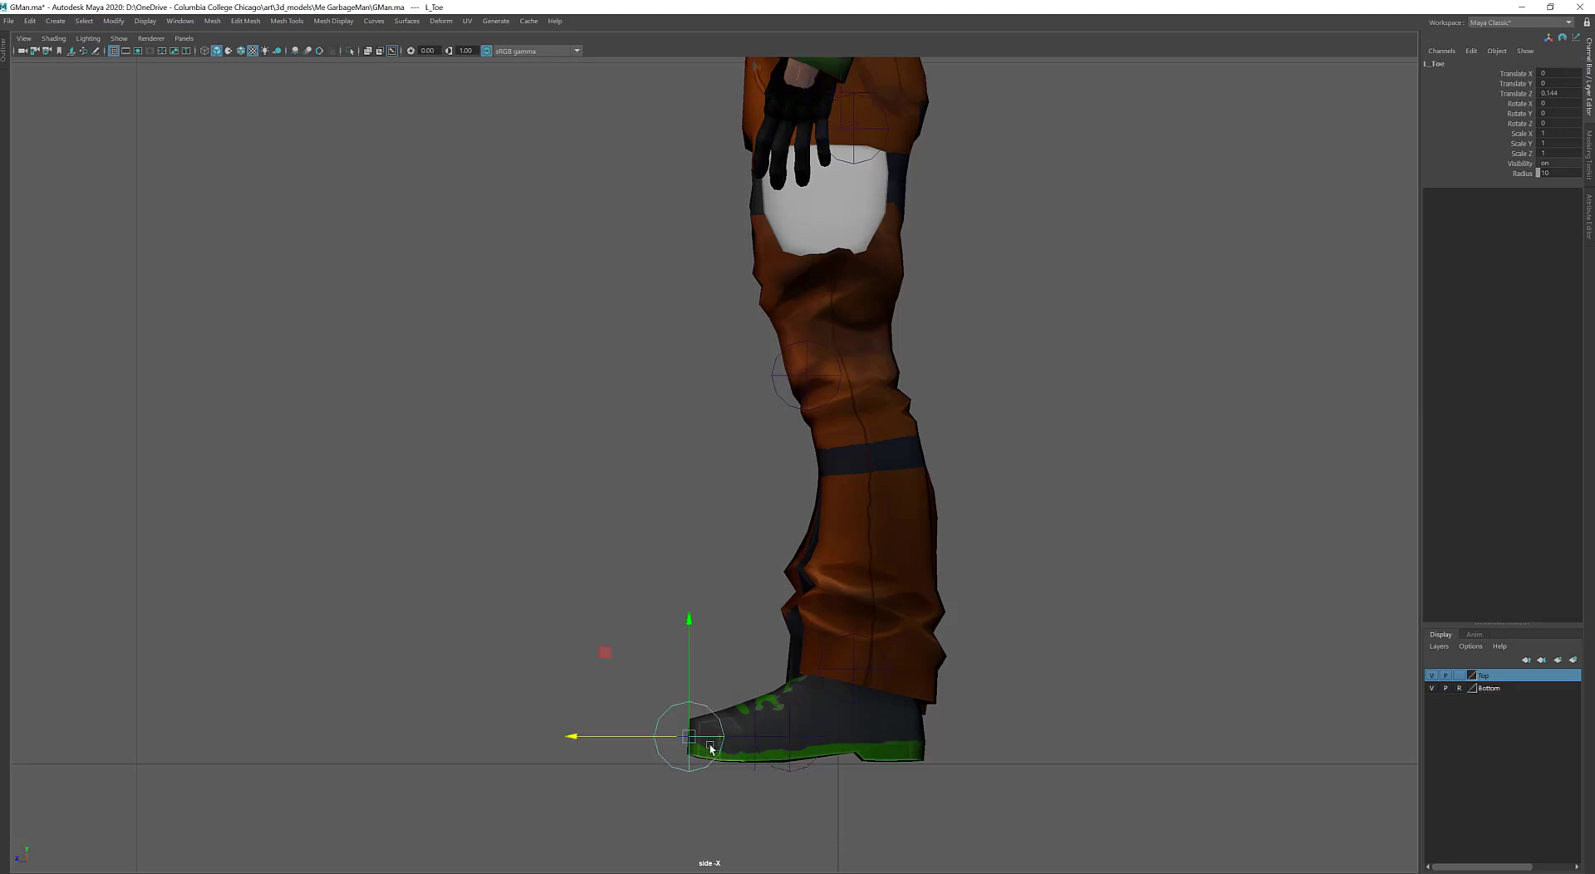
Test the toe parenting by rotating the ball joint, and undo the rotation
click(789, 736)
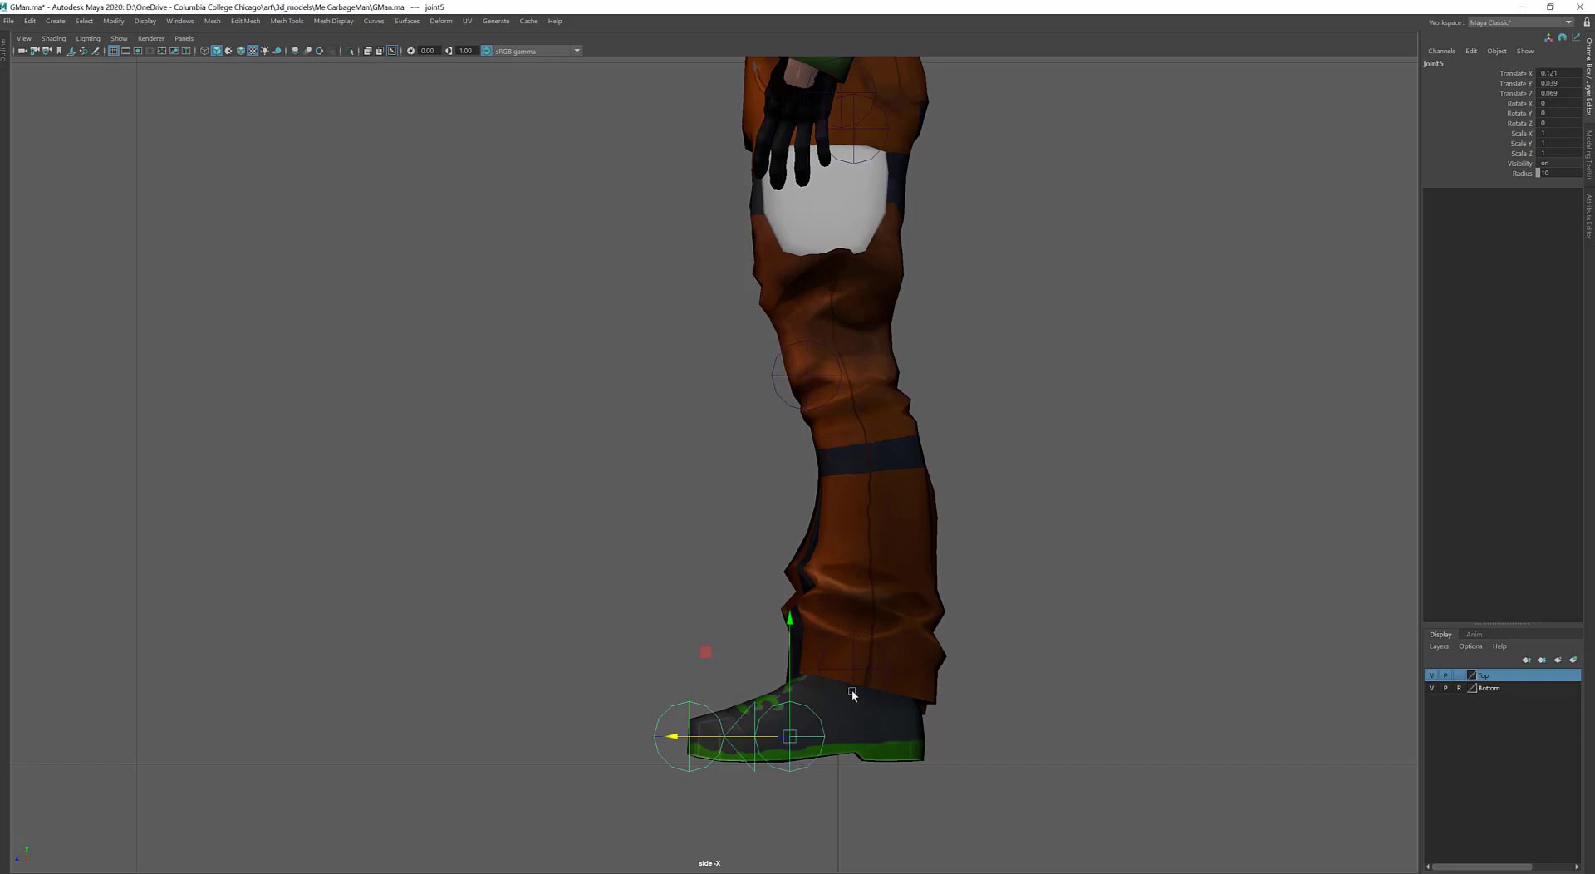
key(e)
drag(873, 633, 900, 667)
key(ctrl+z)
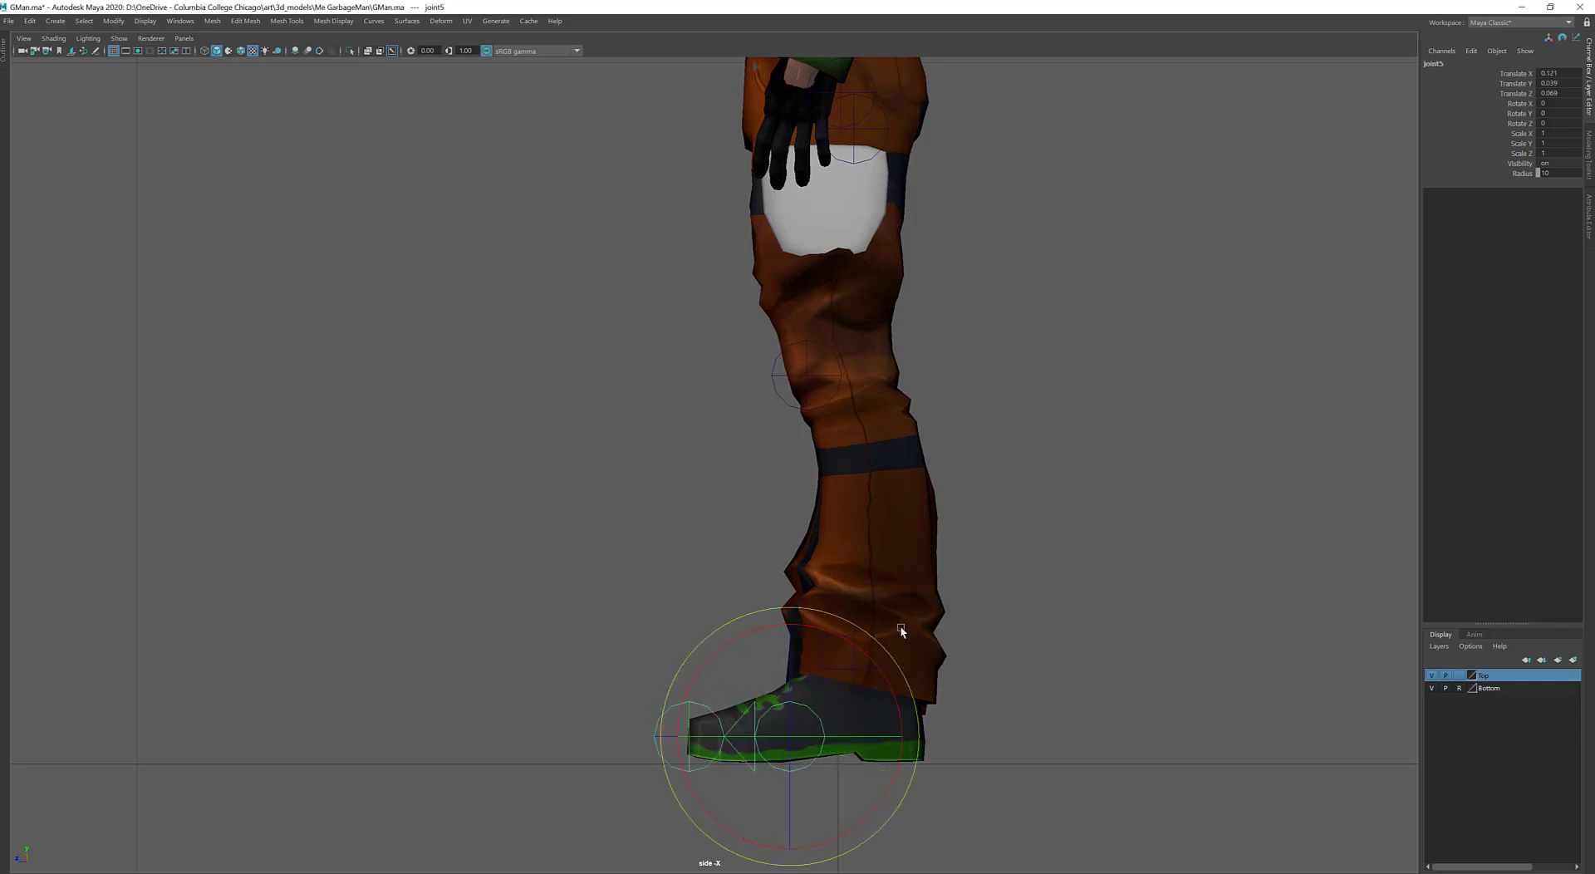
key(q)
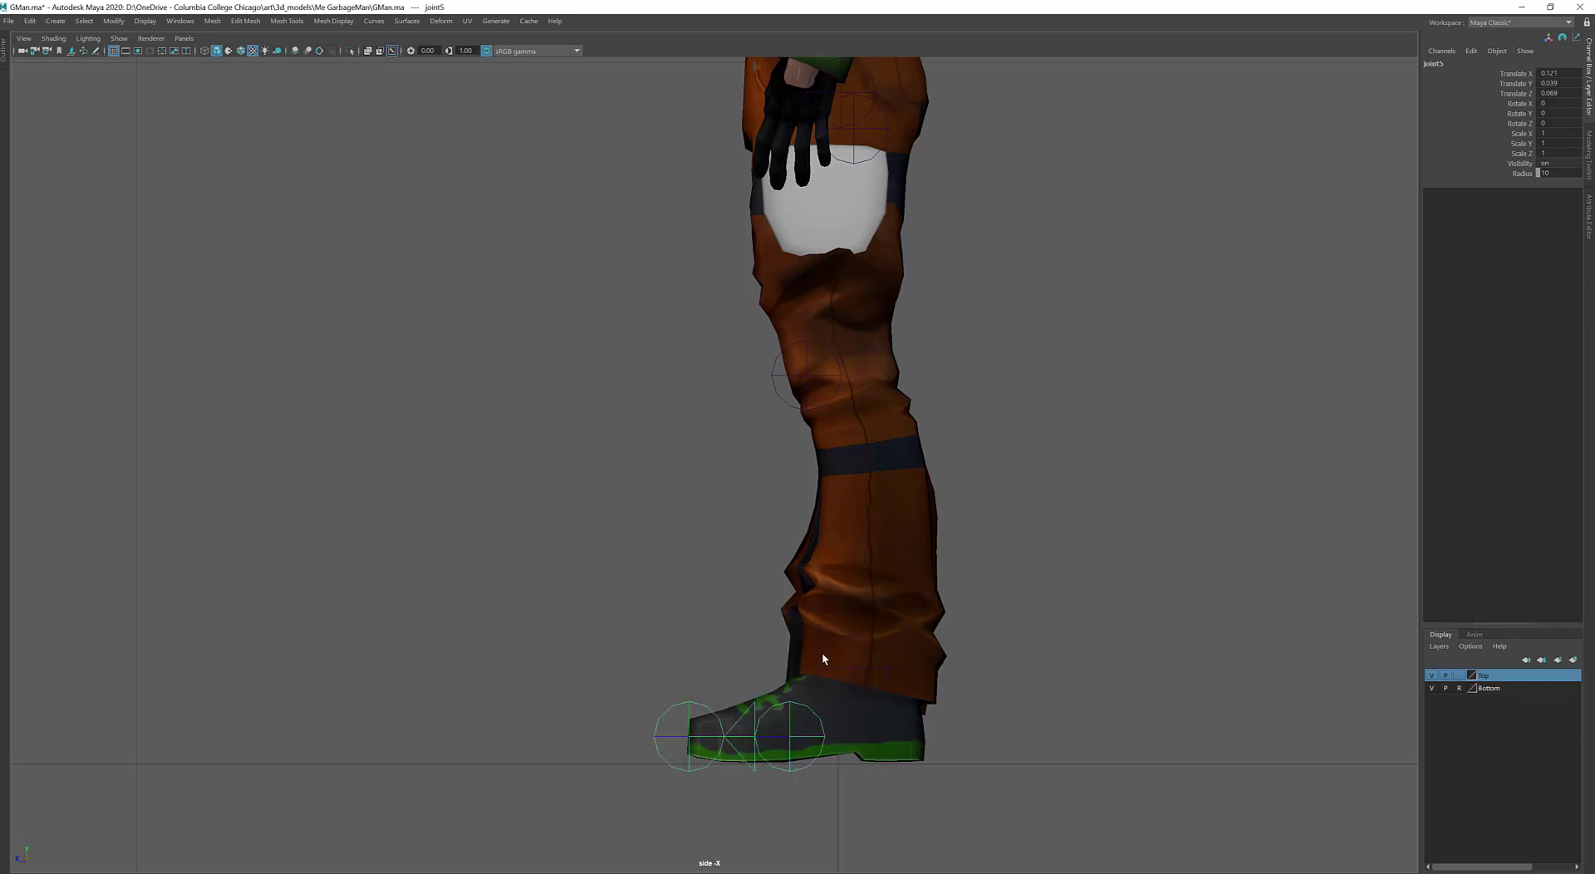
Parent the ball joint to the left ankle joint, and the ankle joint to L_Knee
click(823, 656)
key(p)
click(836, 649)
click(834, 645)
key(Up)
key(Down)
drag(774, 399, 775, 394)
click(776, 378)
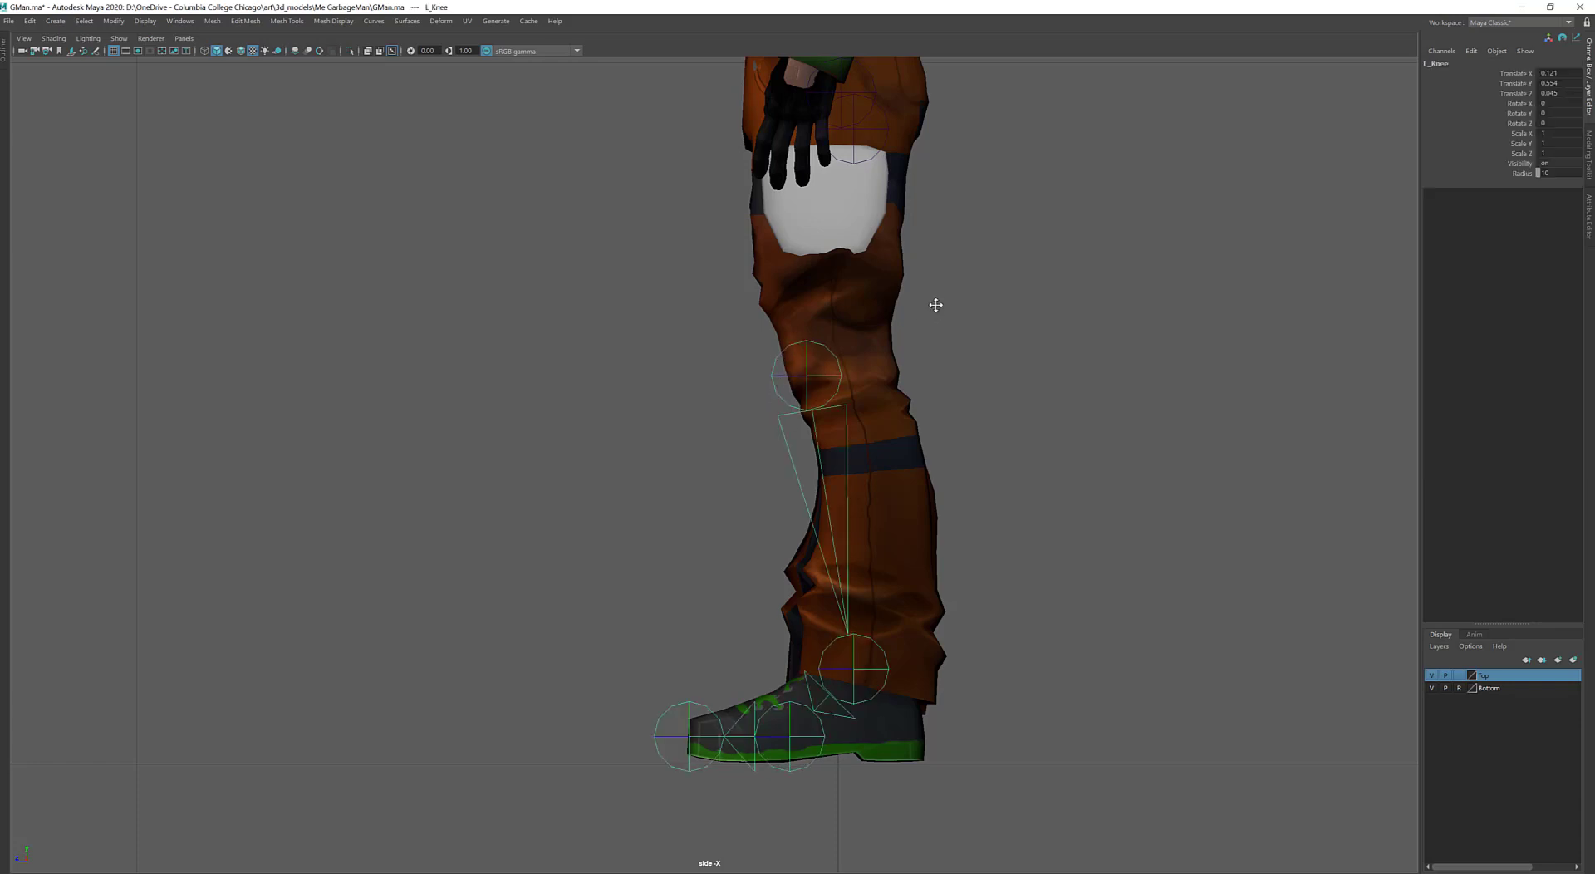
Parent L_Knee to L_Hip, and L_Hip to Root, to complete the left leg hierarchy
alt+middle_drag(936, 303, 938, 390)
click(877, 212)
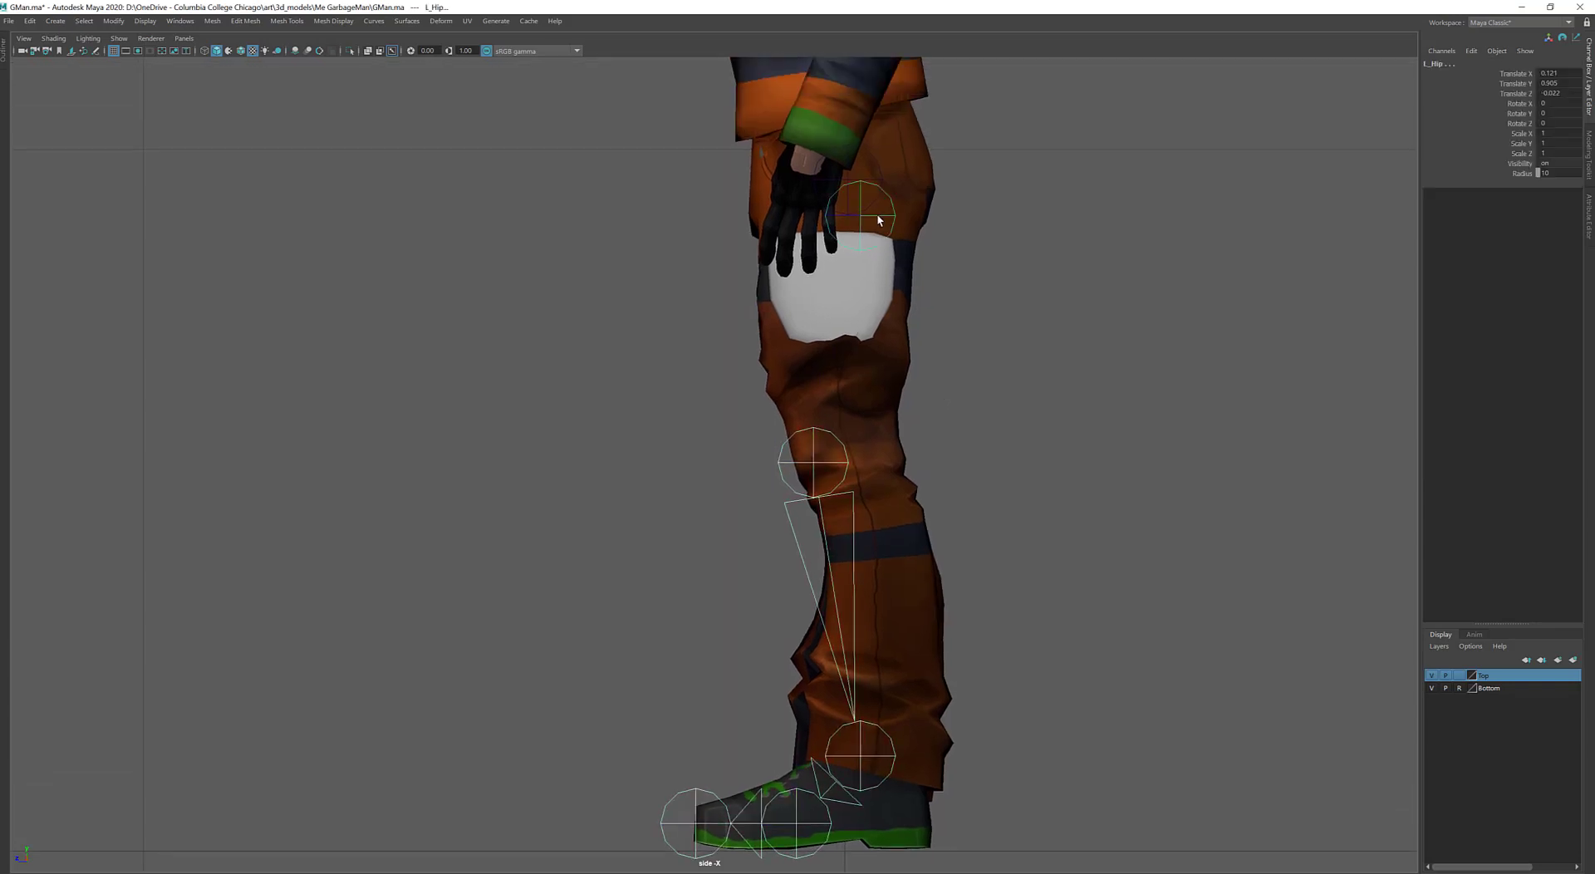
click(875, 157)
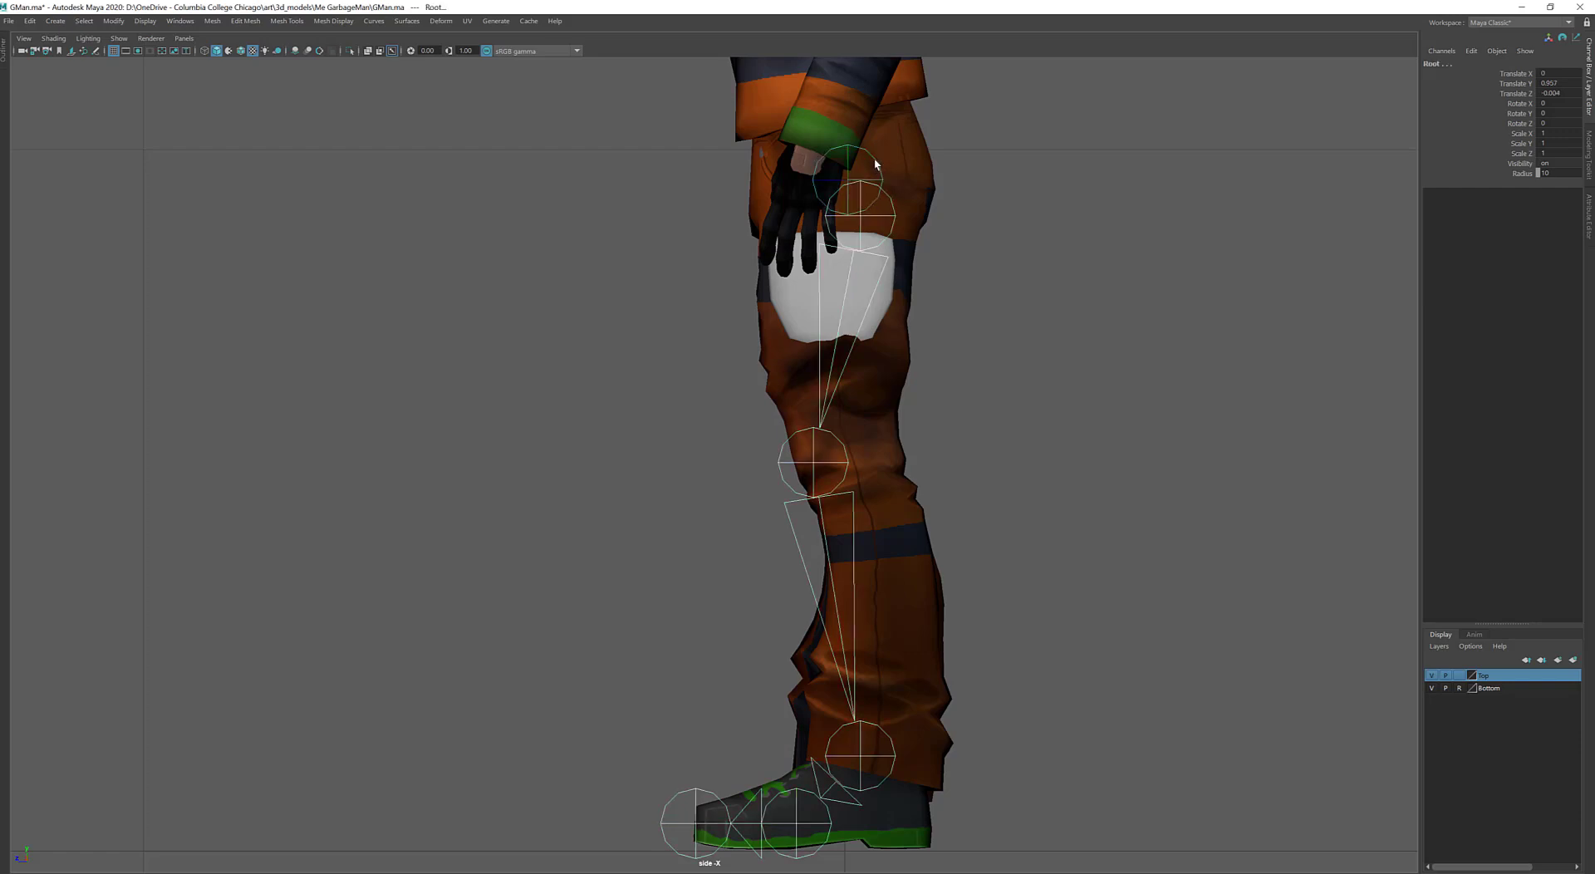
key(p)
Clear the selection and show the character's legs and the joint chain from the front
key(space)
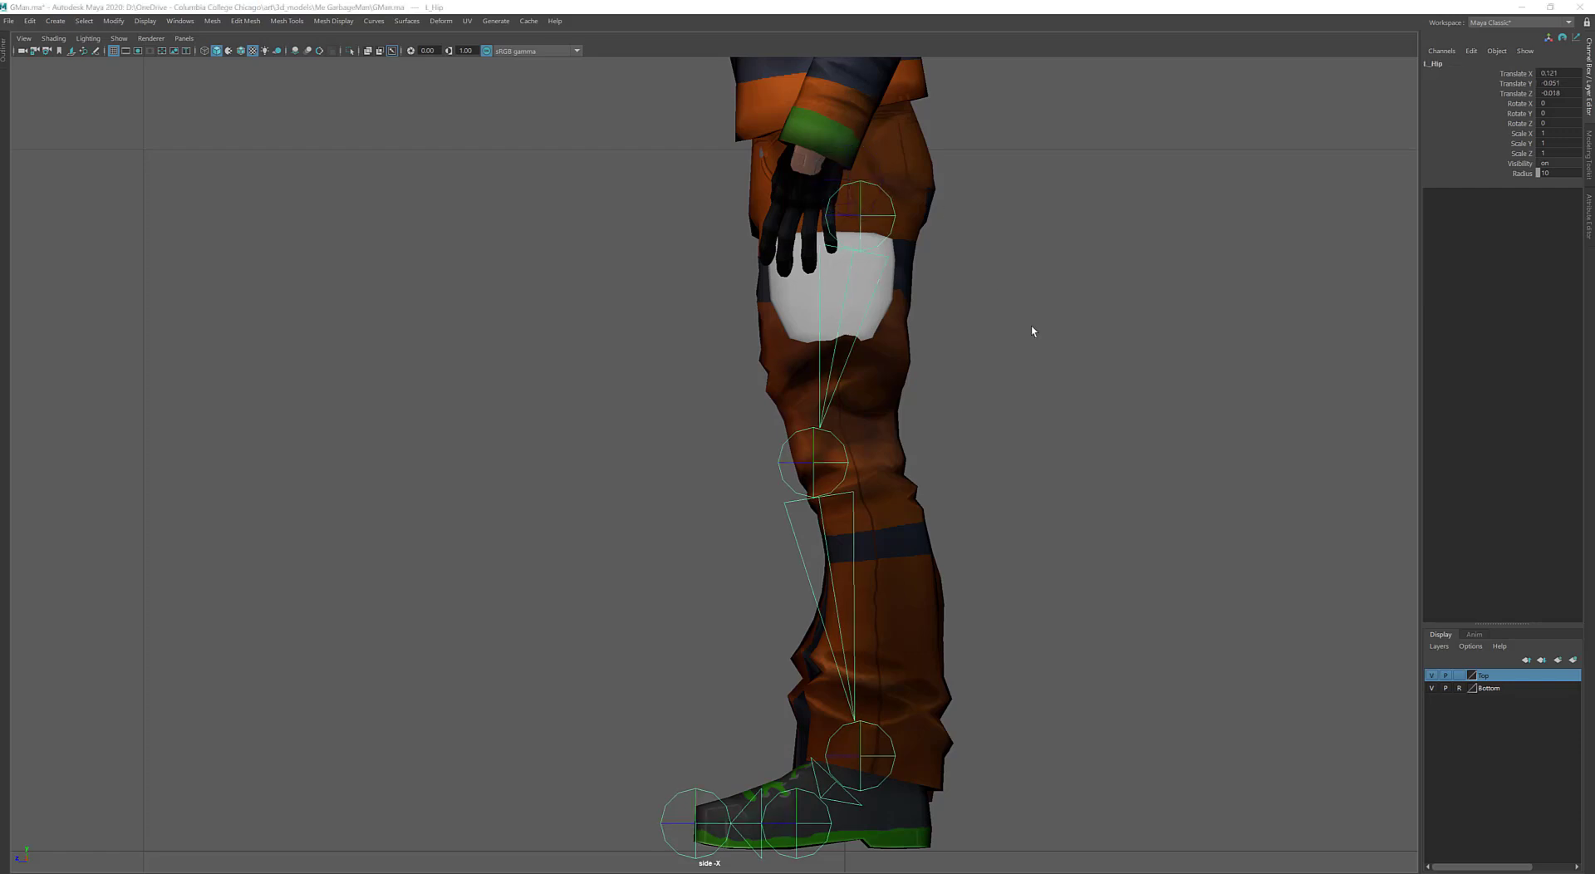
drag(1031, 327, 1026, 290)
alt+drag(823, 336, 914, 345)
key(space)
drag(765, 345, 760, 383)
alt+middle_drag(781, 168, 844, 213)
click(845, 212)
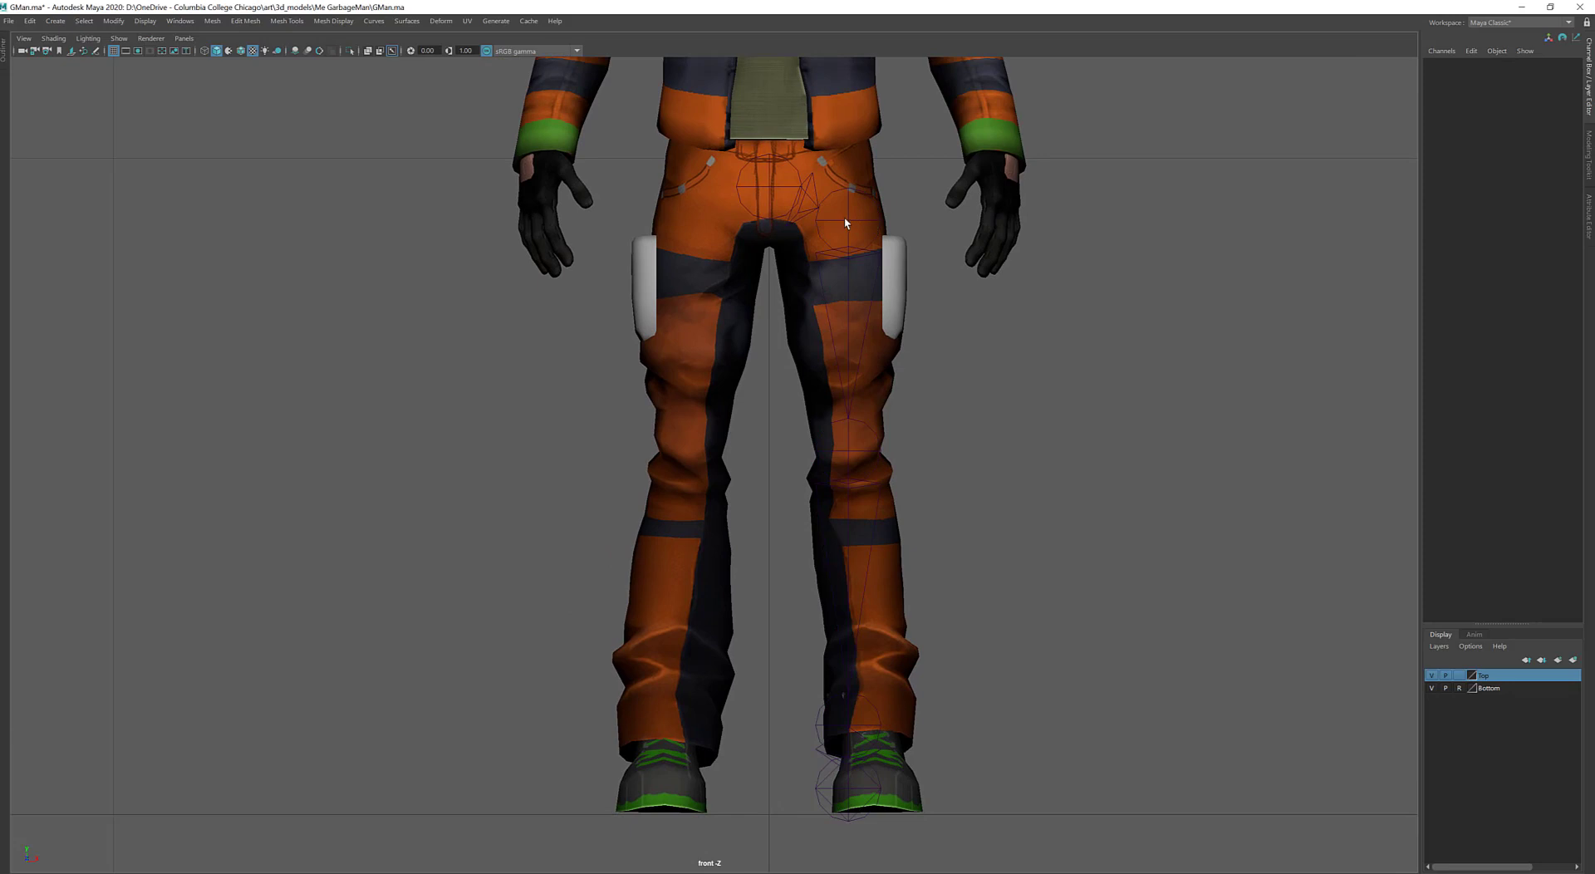
Rotate L_Hip to about 4.09 on Z and shift it to 0.101 on X to fit the left leg mesh
click(847, 219)
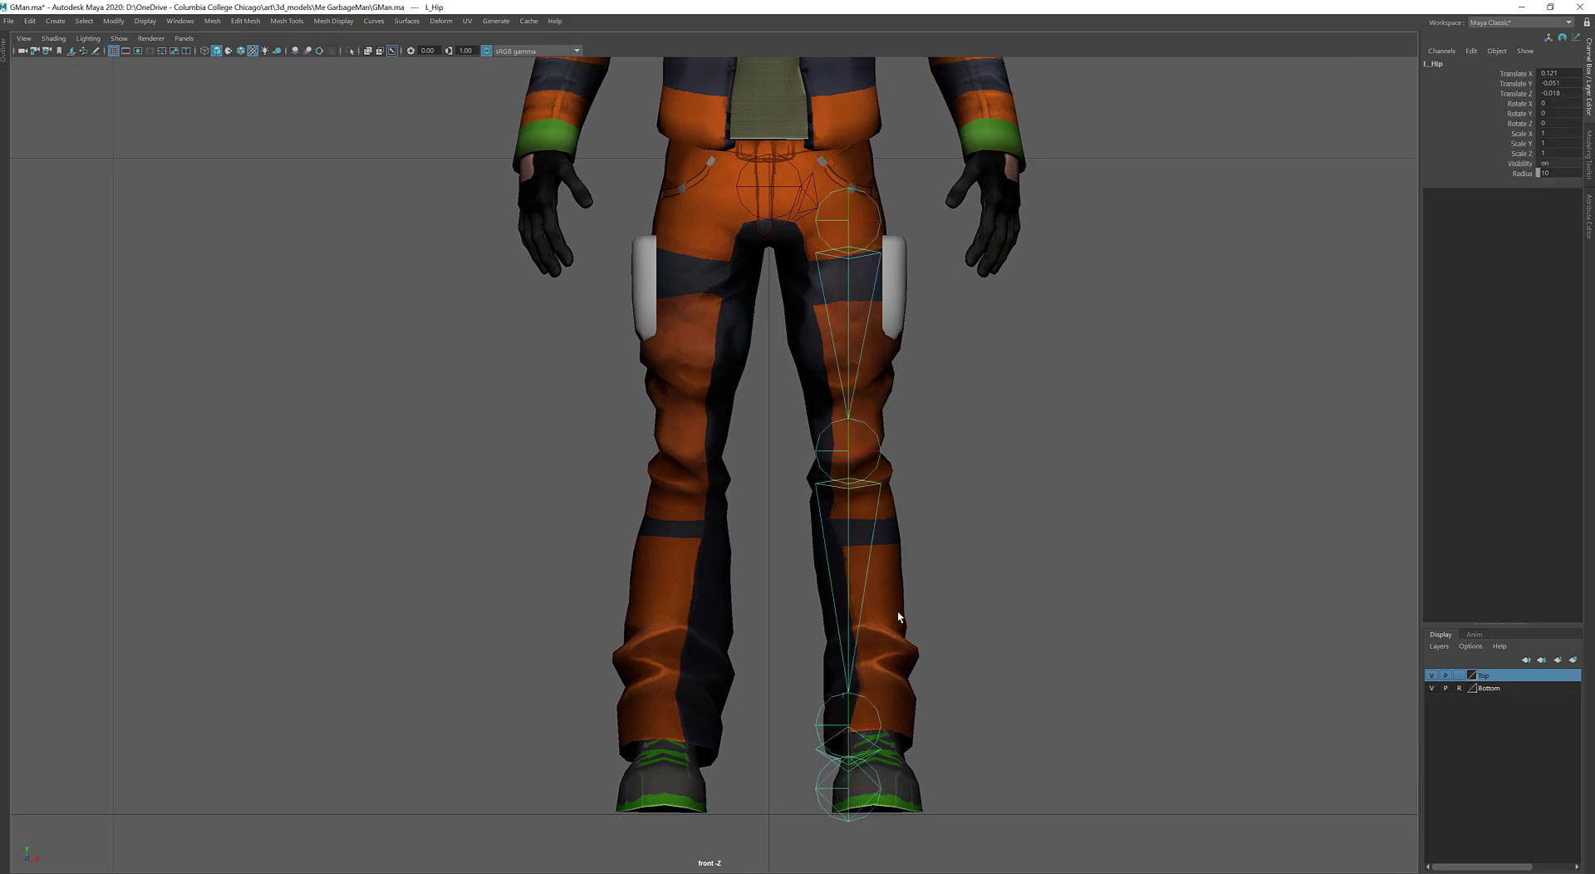
key(e)
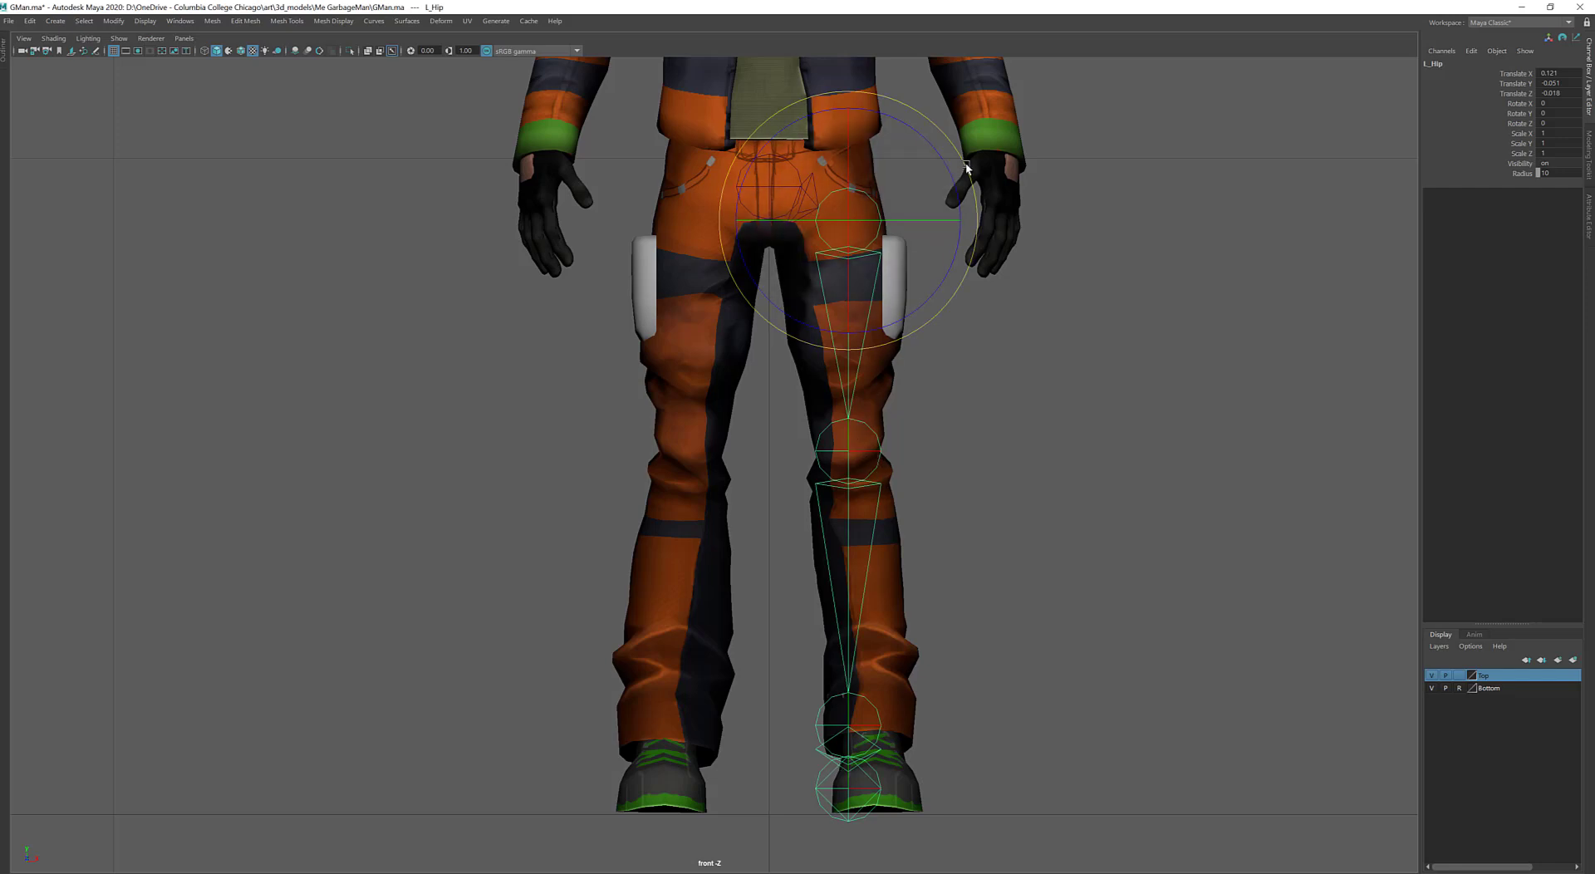
mouse_move(965, 163)
mouse_down()
mouse_move(961, 224)
mouse_move(945, 222)
mouse_move(951, 165)
mouse_up()
key(w)
key(e)
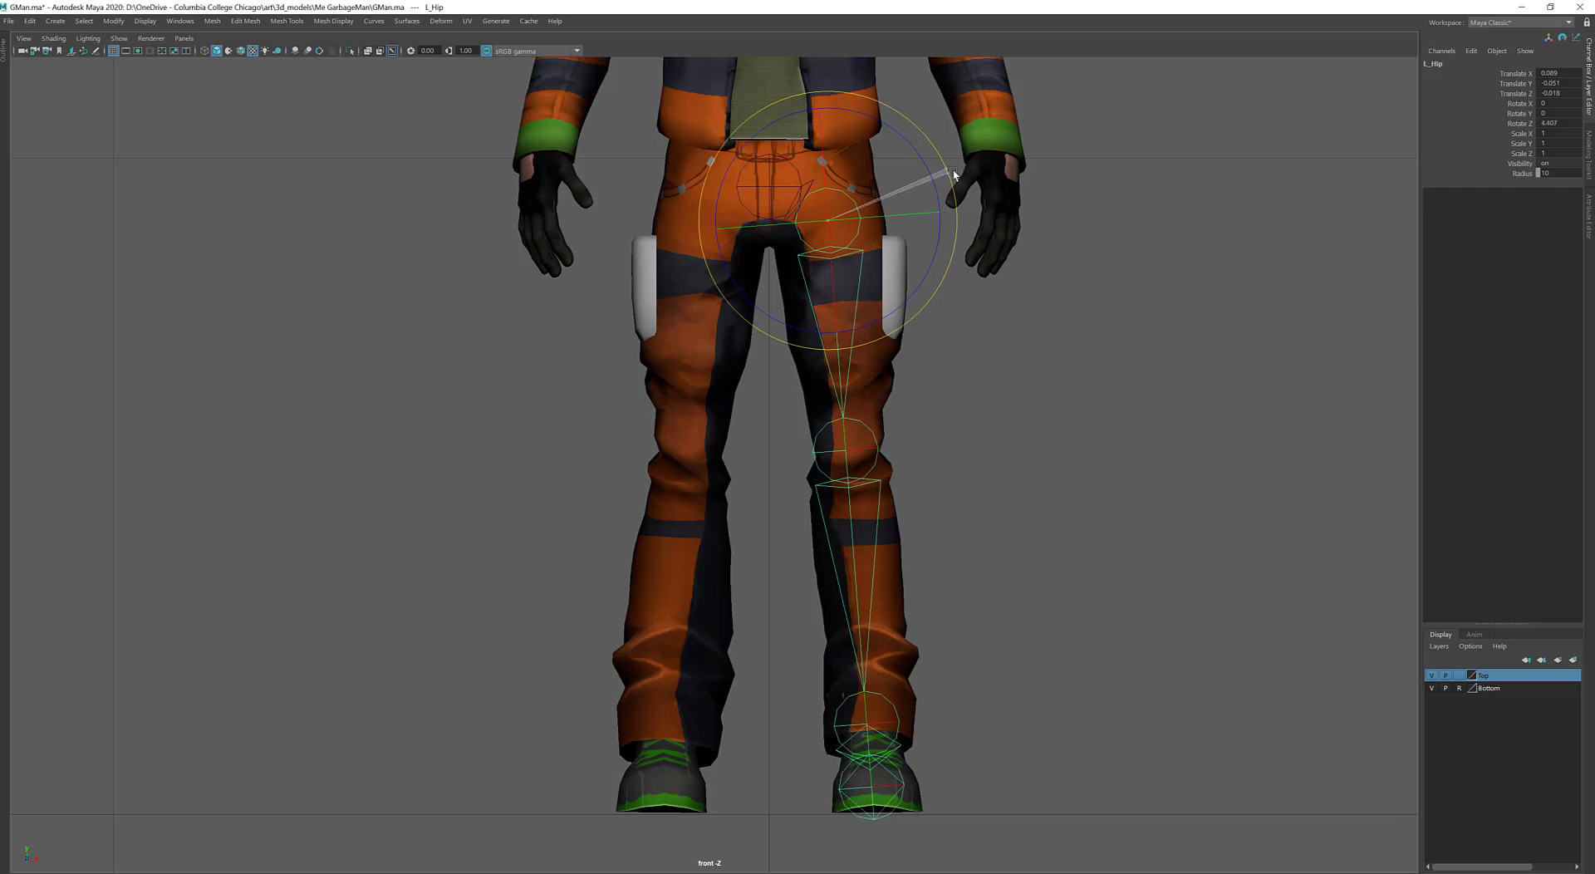
key(w)
drag(946, 221, 967, 194)
key(e)
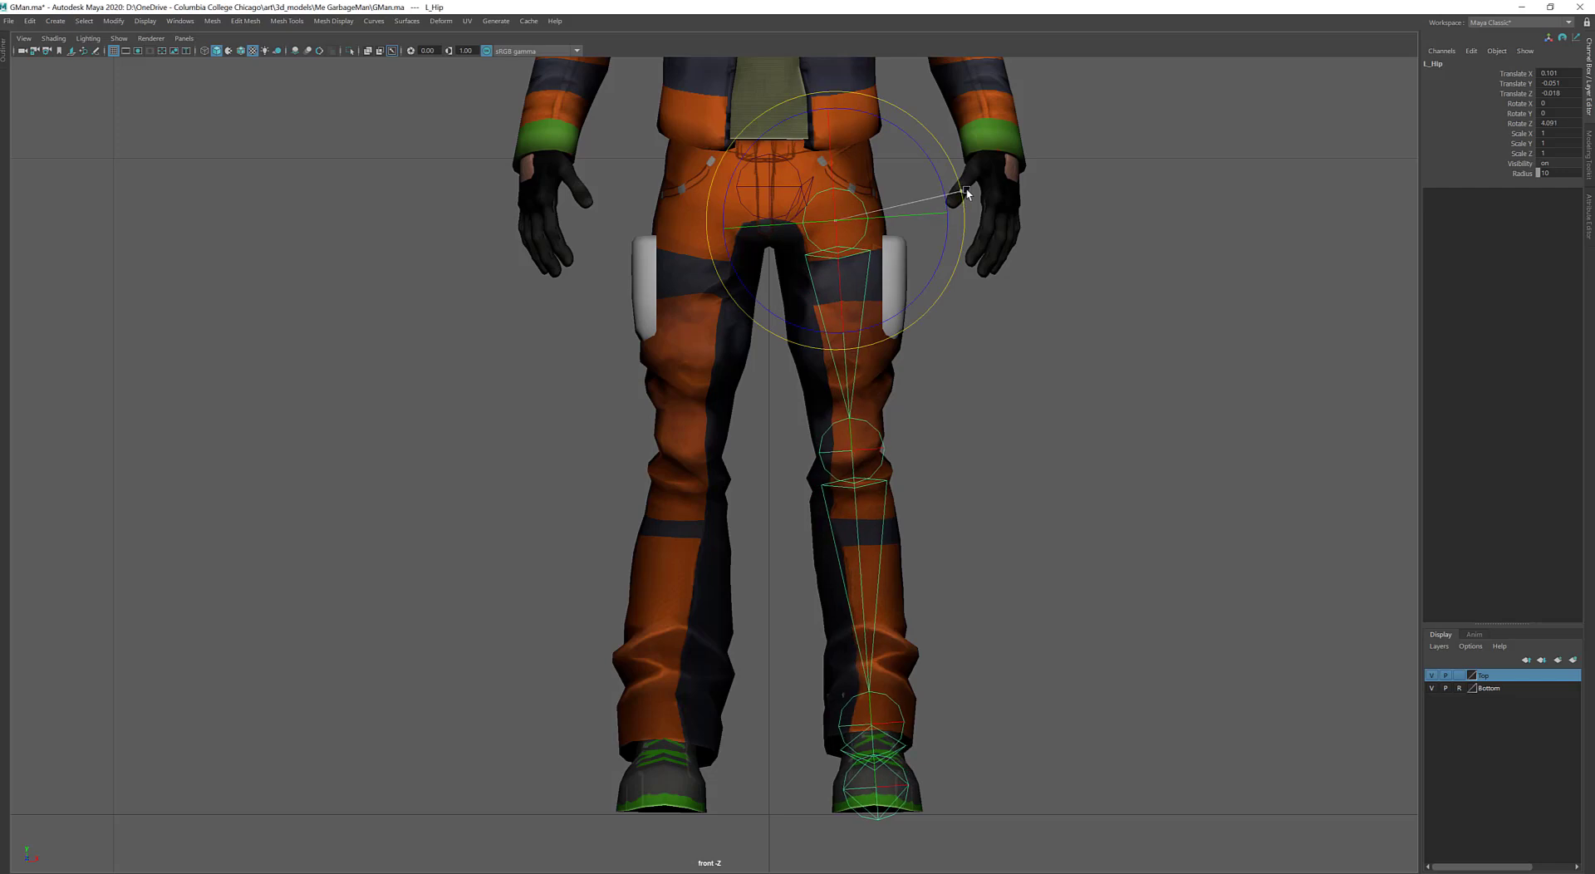
Switch to the perspective view and examine how the left leg joint chain sits inside the mesh
click(957, 378)
click(870, 231)
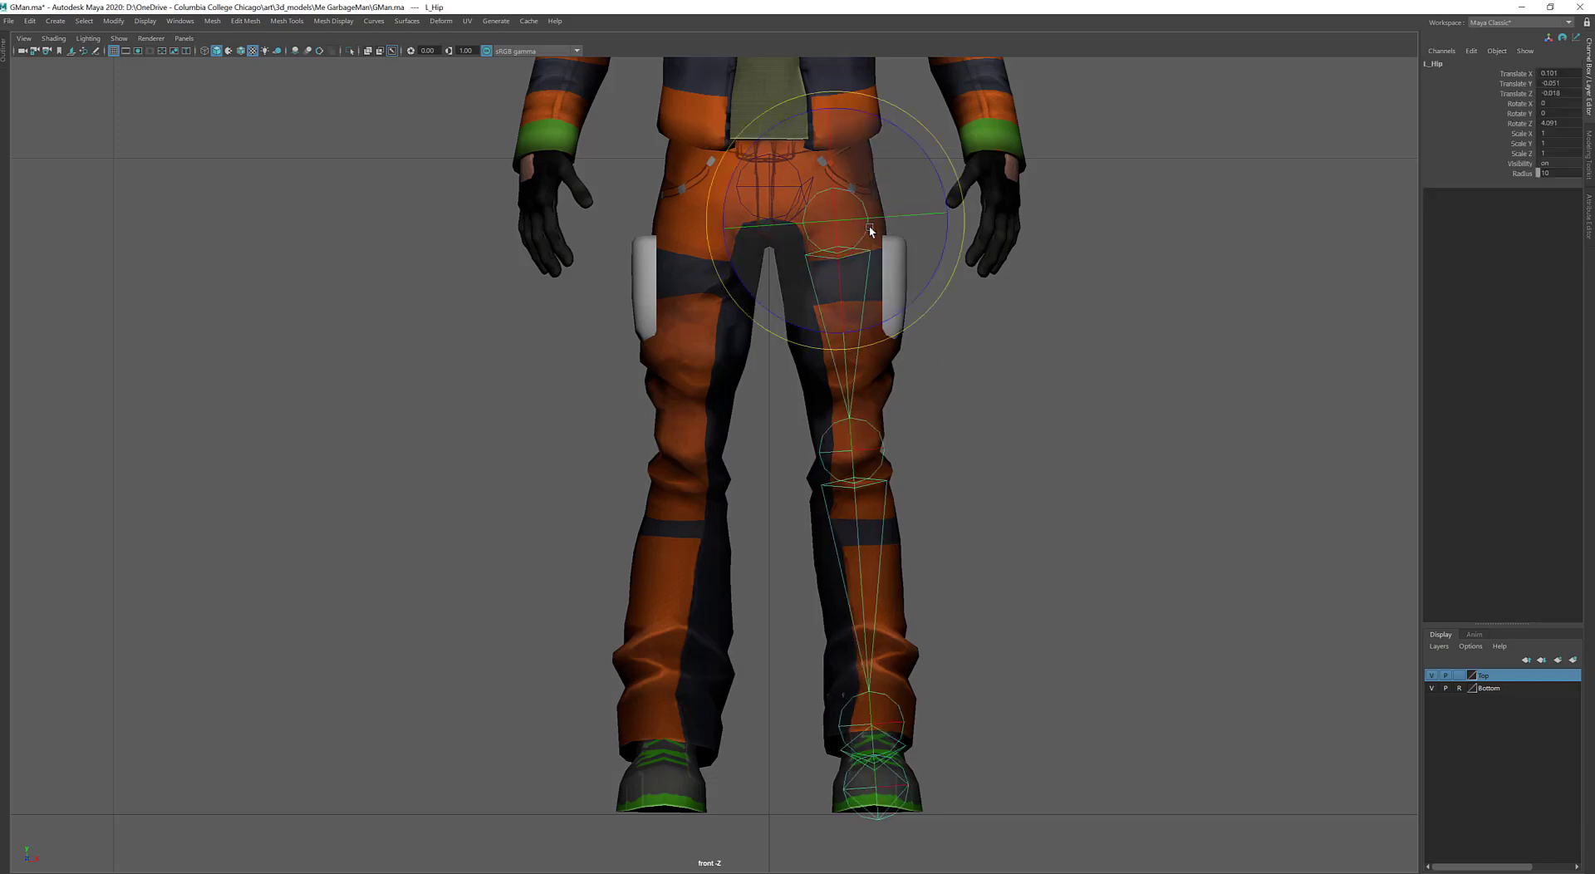
key(space)
drag(919, 399, 834, 363)
scroll(834, 364, up, 2)
alt+middle_drag(834, 364, 880, 365)
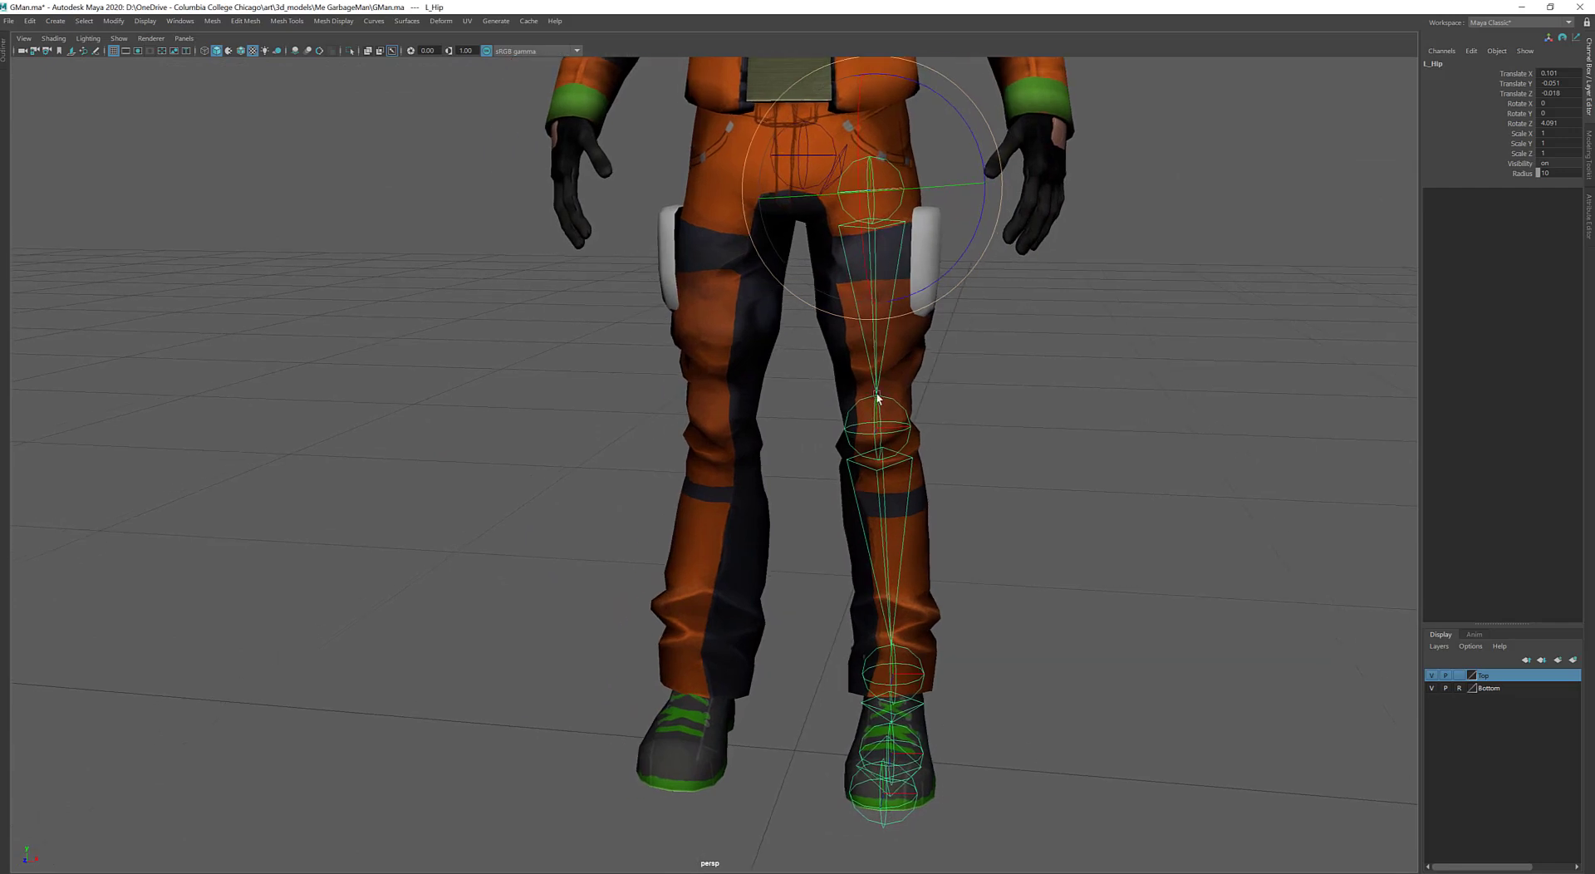
alt+drag(877, 394, 875, 407)
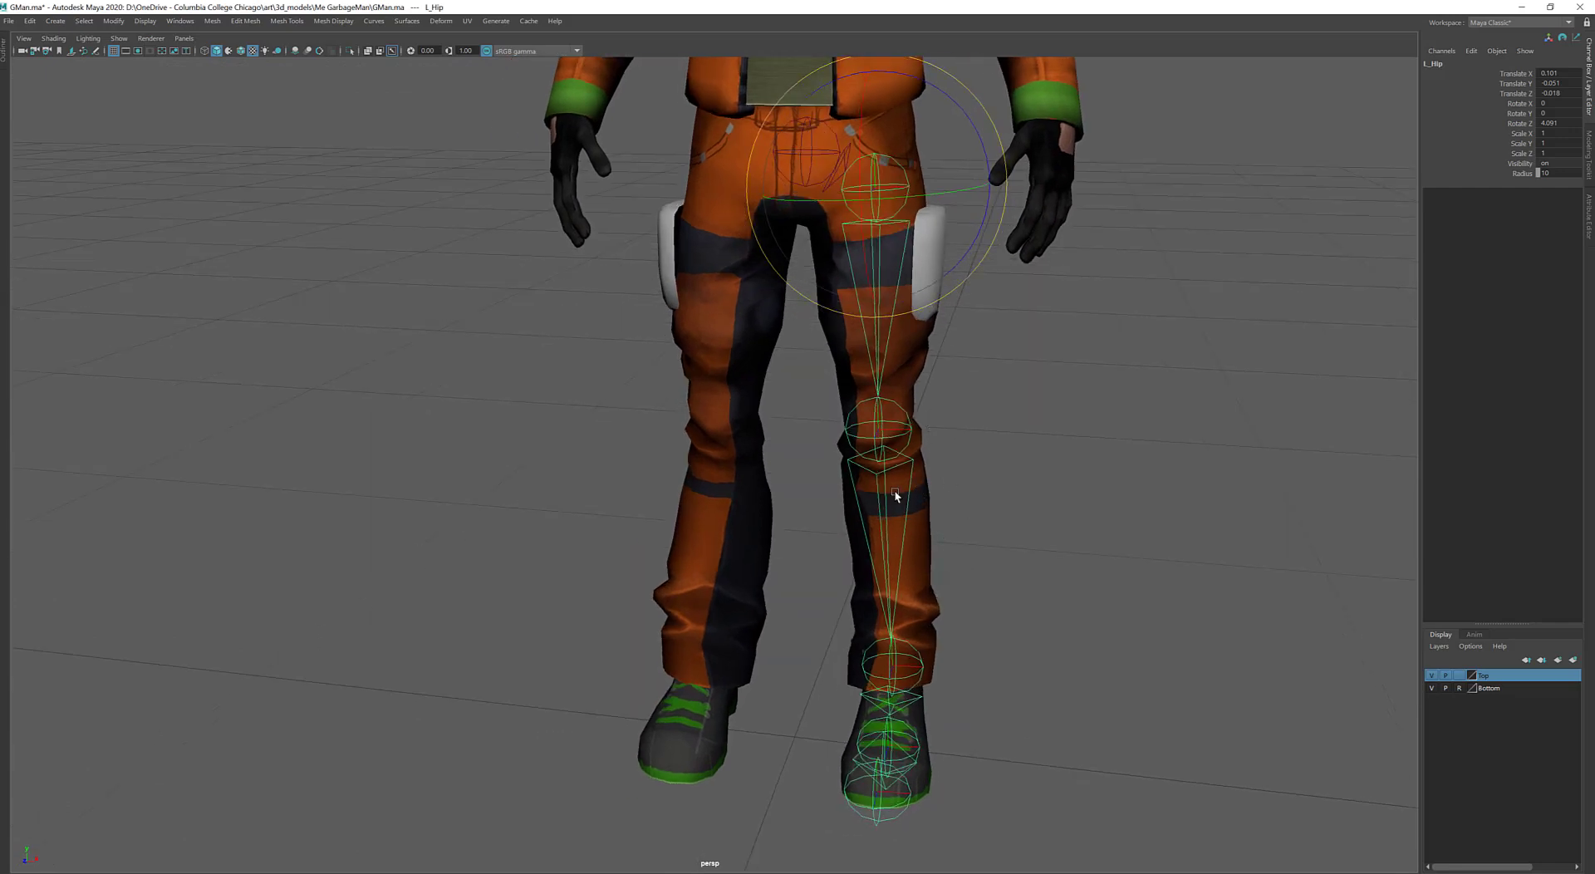
key(w)
alt+drag(894, 490, 875, 448)
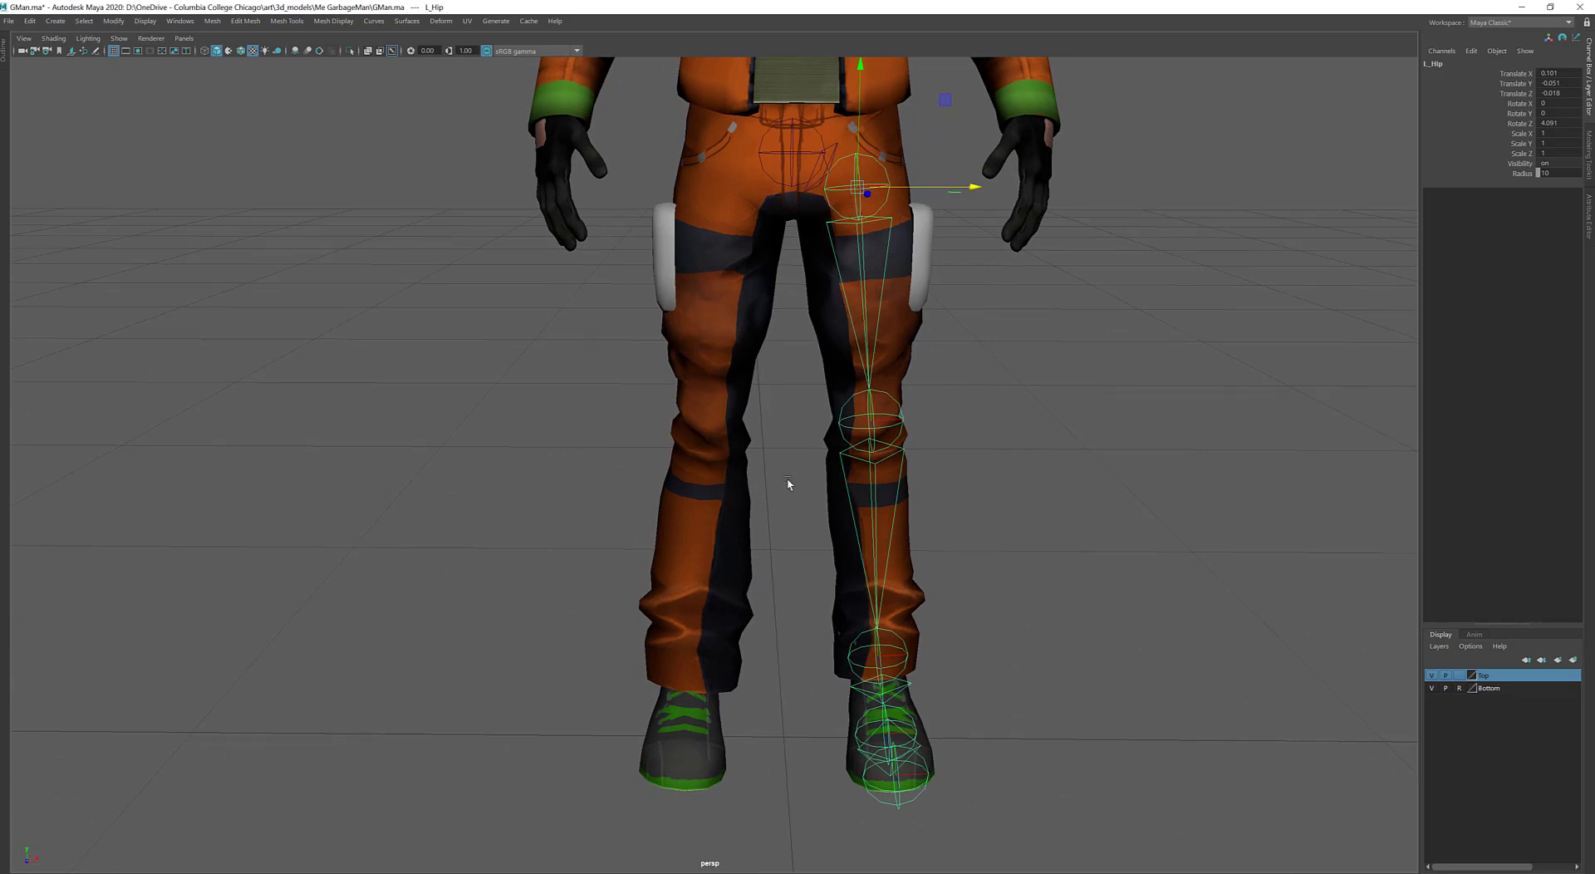
Open the Mirror Joints options and set the duplicated joints' names to replace L_ with R_
key(space)
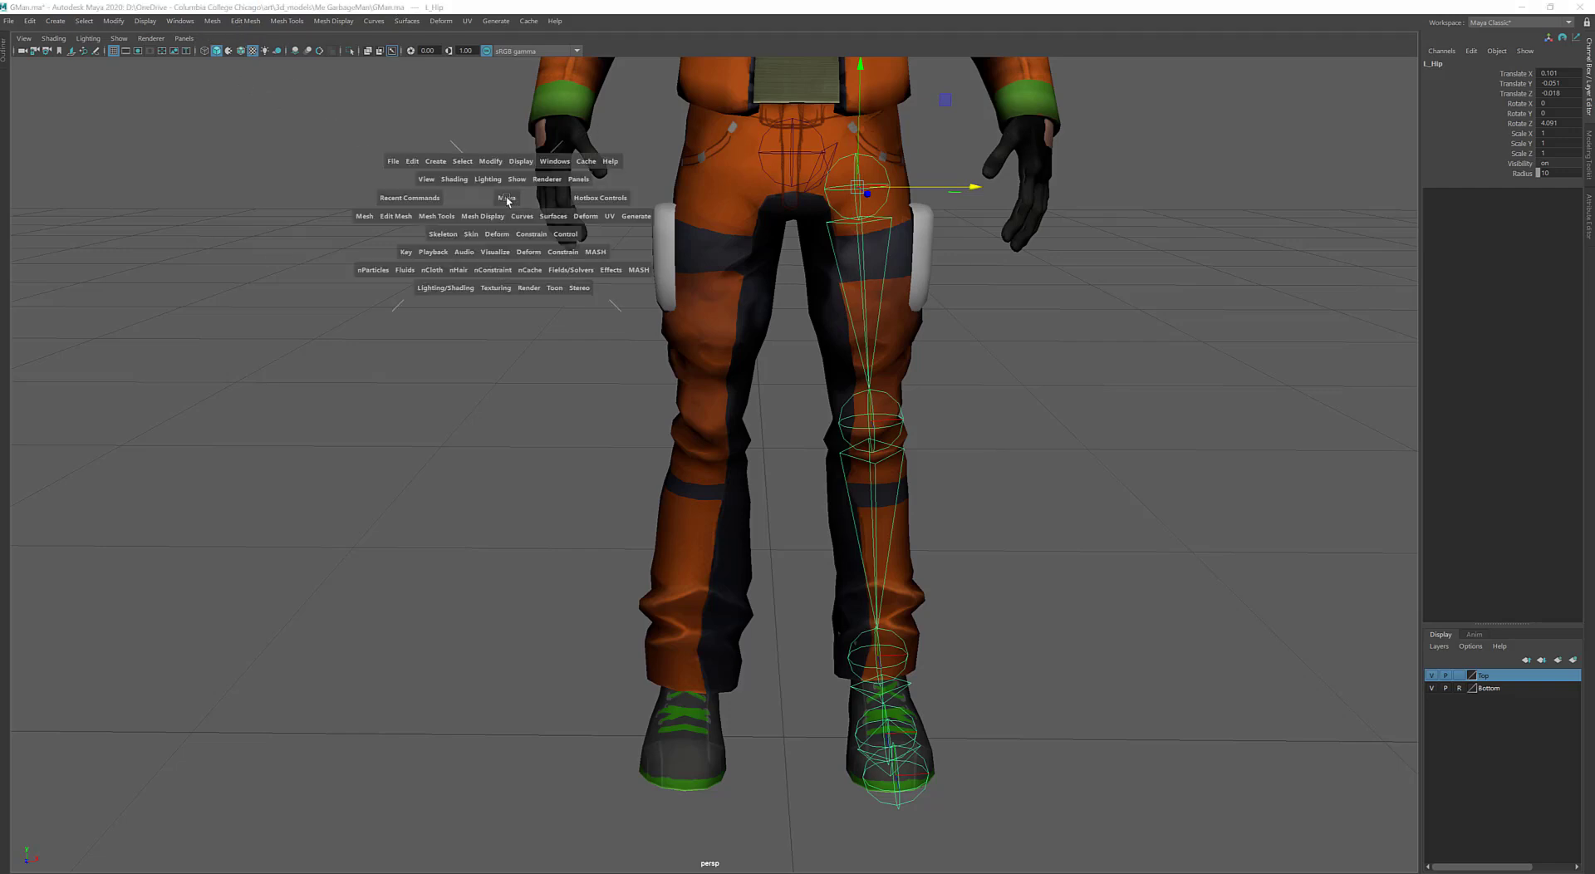
click(442, 234)
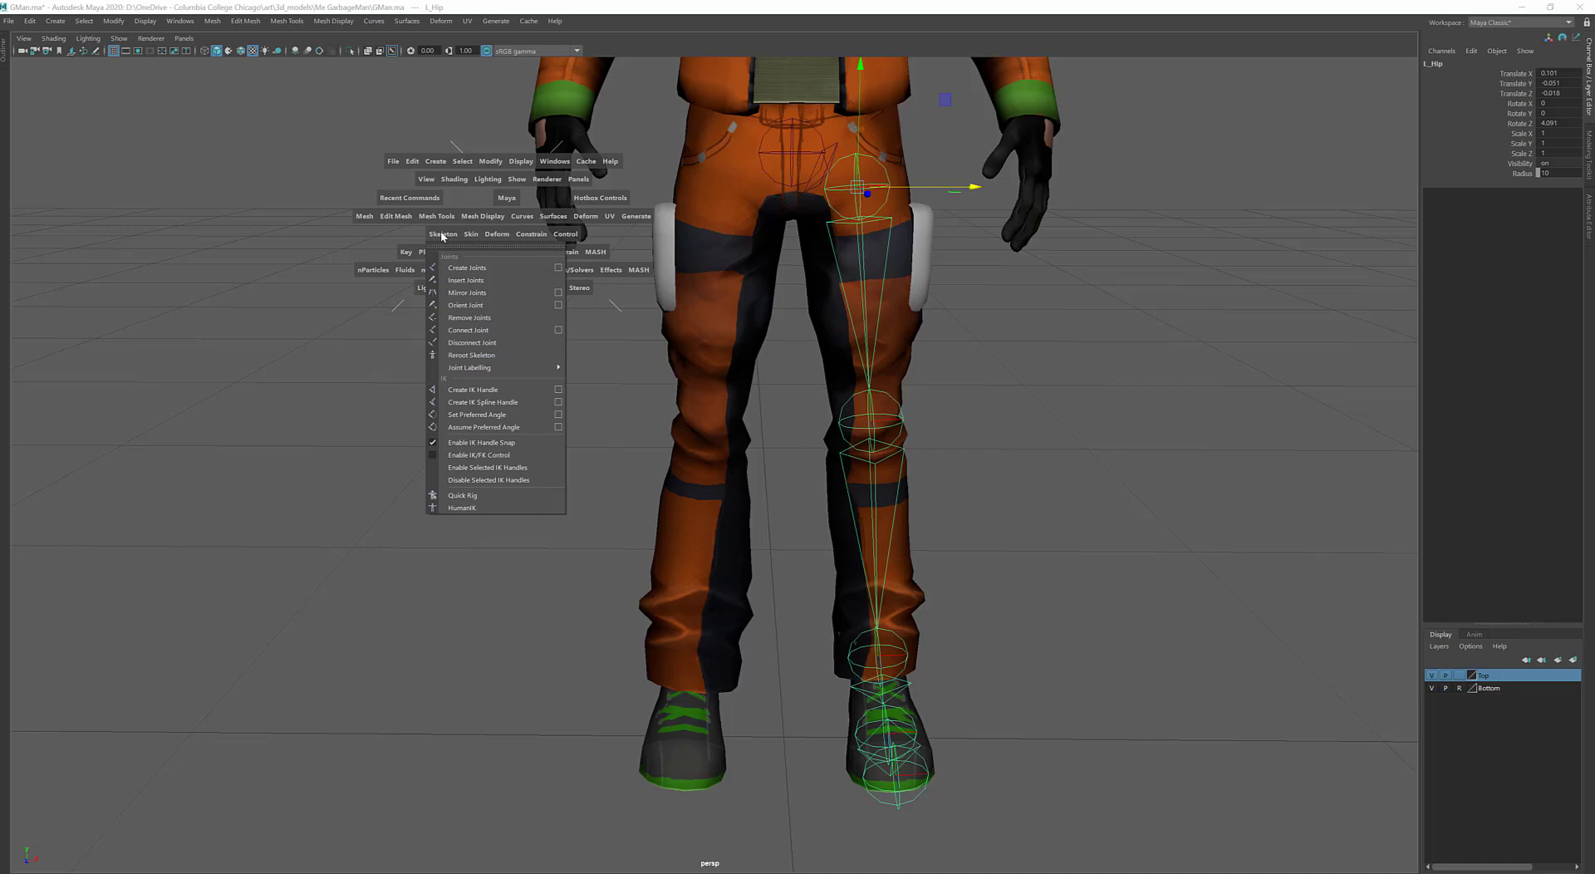
click(557, 293)
drag(241, 259, 547, 313)
click(482, 379)
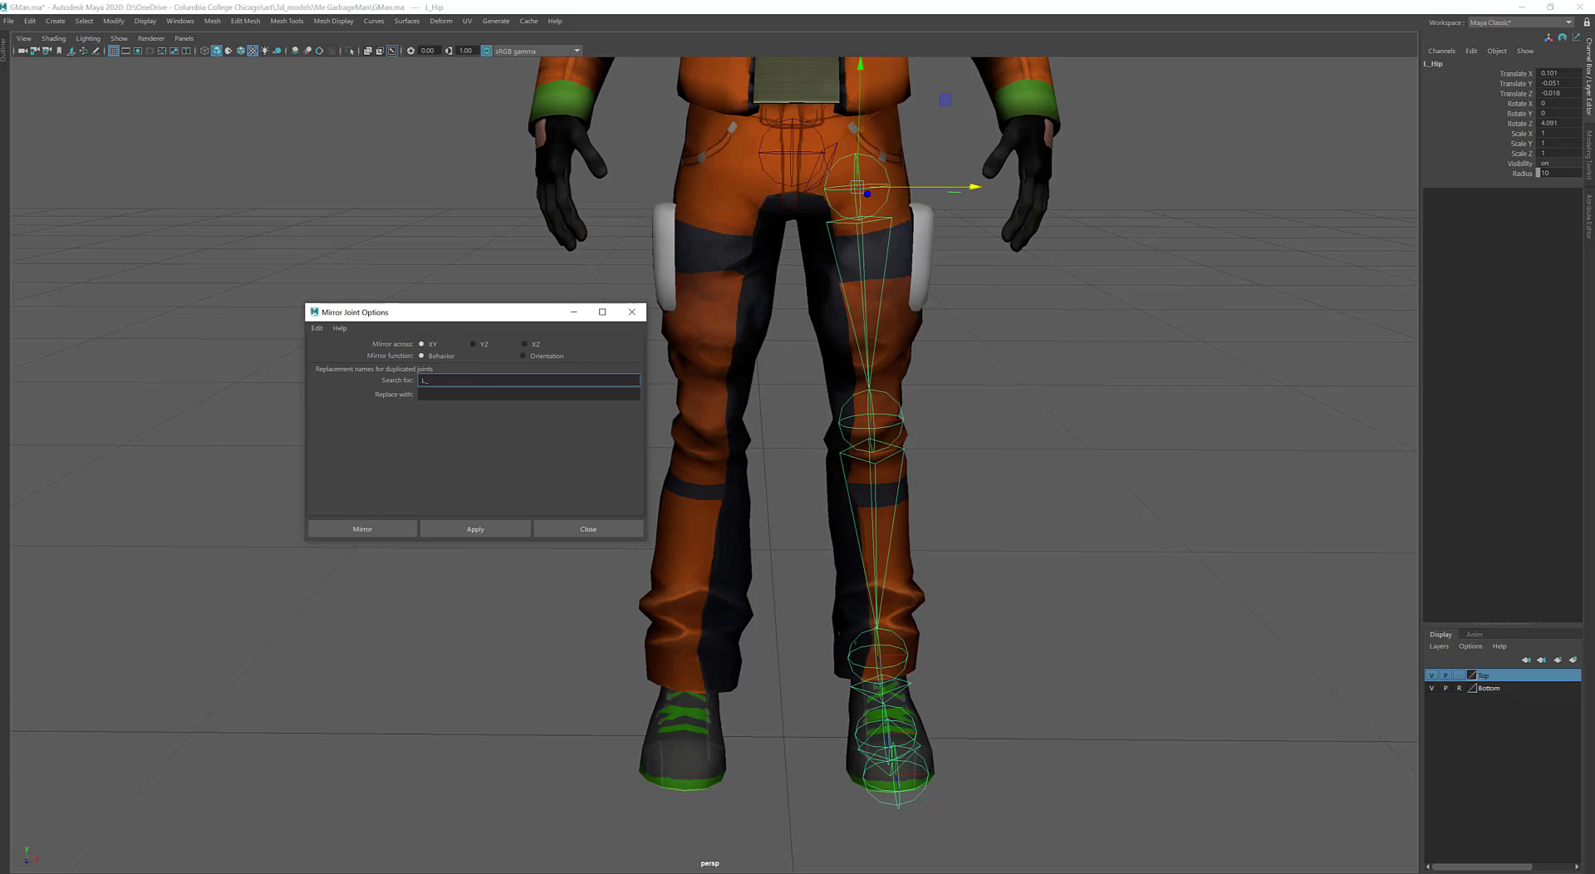
click(457, 394)
Try mirroring the L_Hip chain across the XY plane, and undo the mirror
click(428, 528)
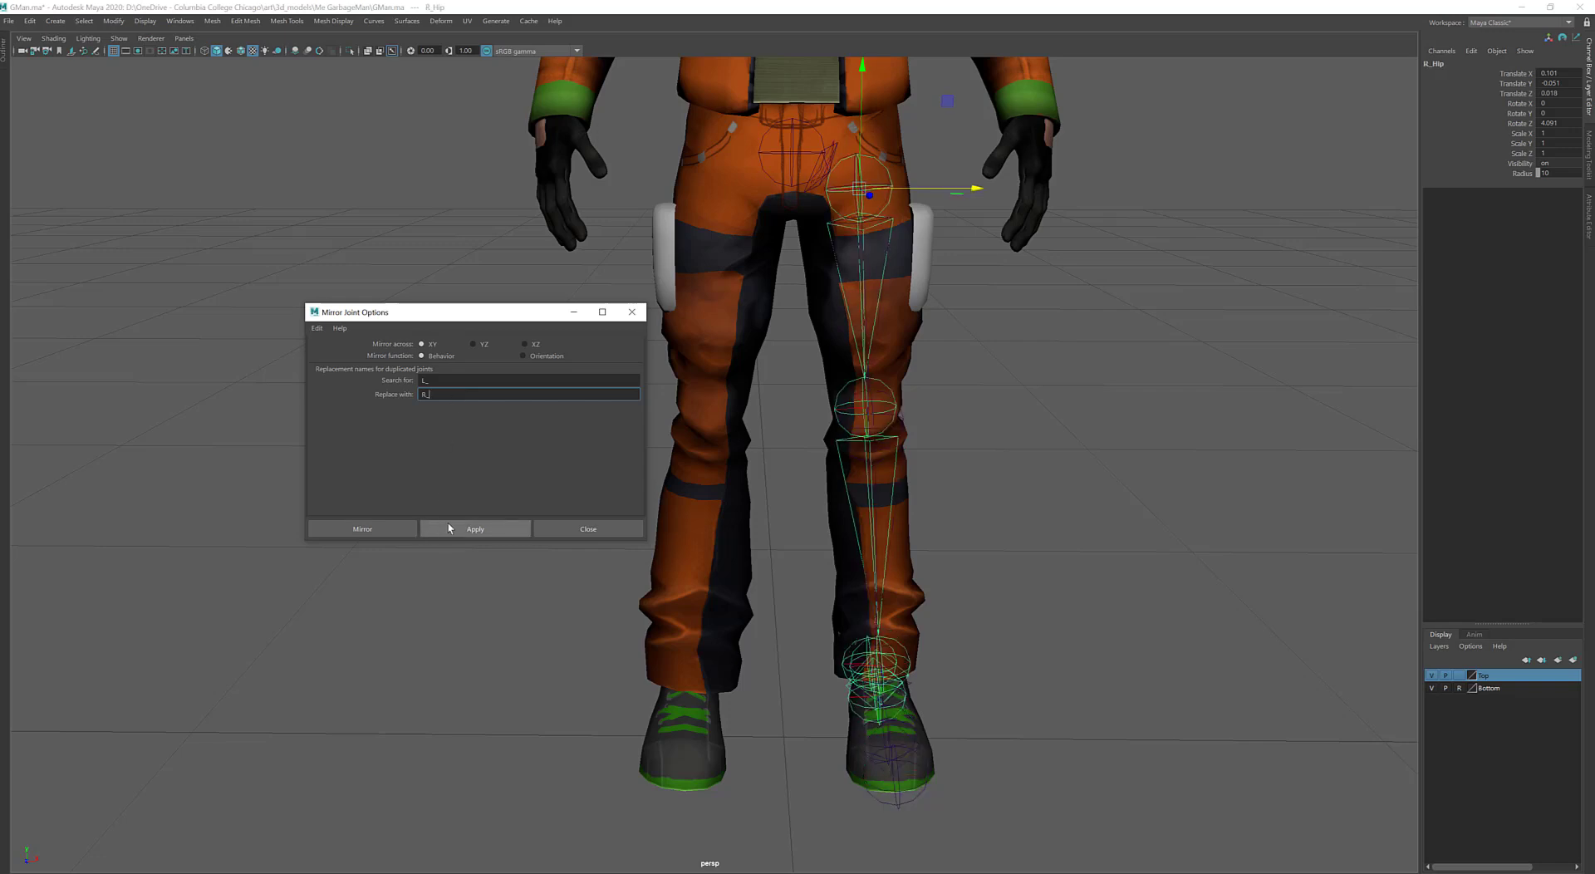
alt+drag(1053, 402, 1000, 819)
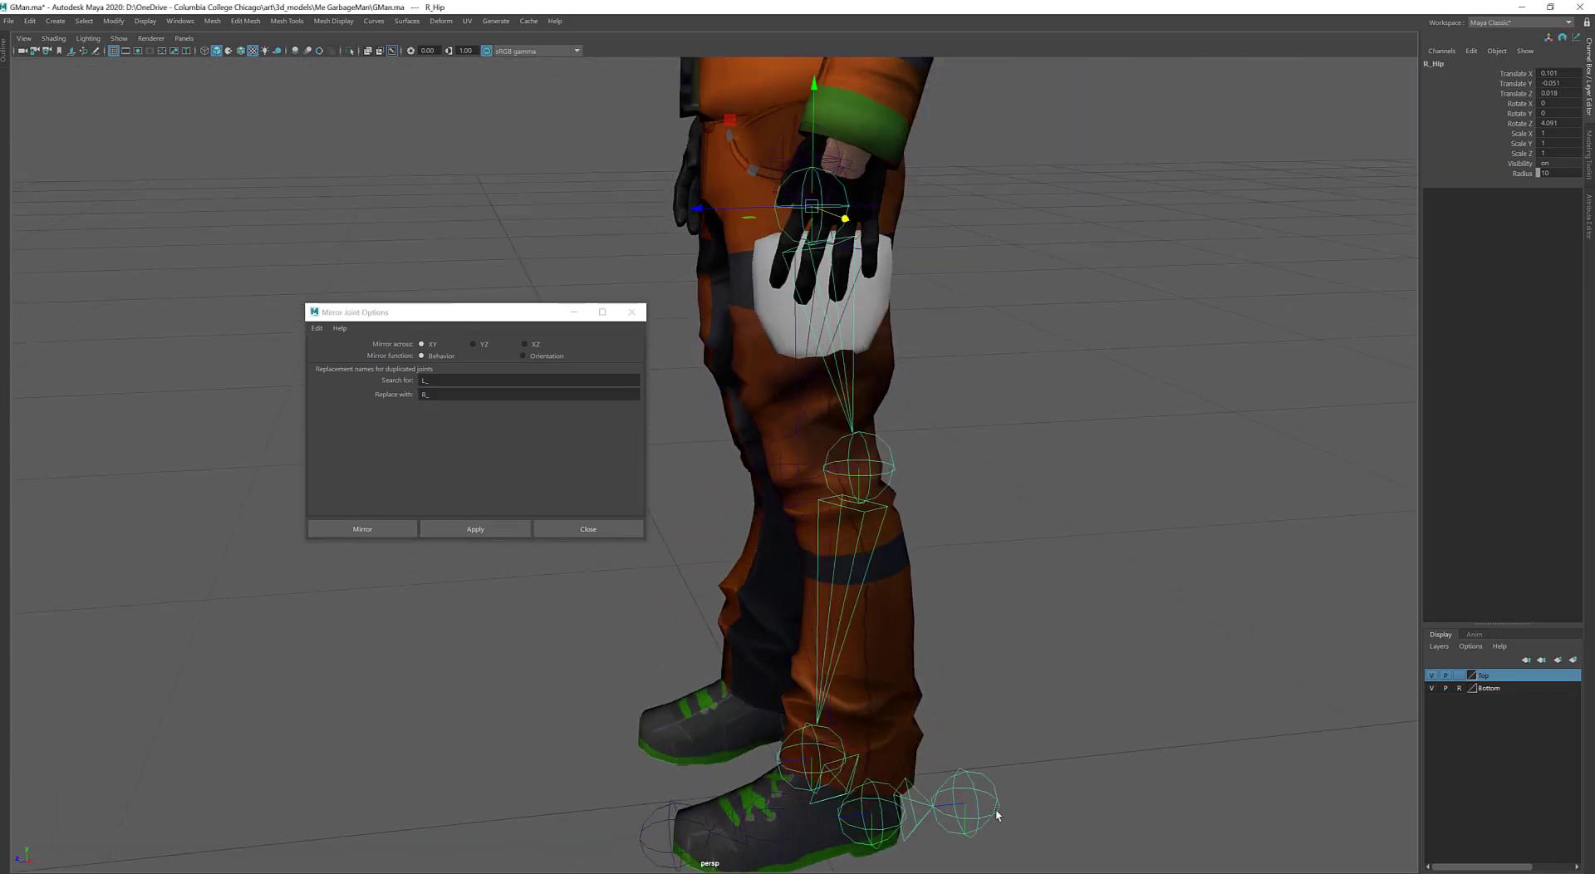
key(ctrl+z)
Mirror the L_Hip chain across the YZ plane with the Behavior function to build the right leg, and close the options
alt+drag(775, 526, 888, 532)
click(473, 344)
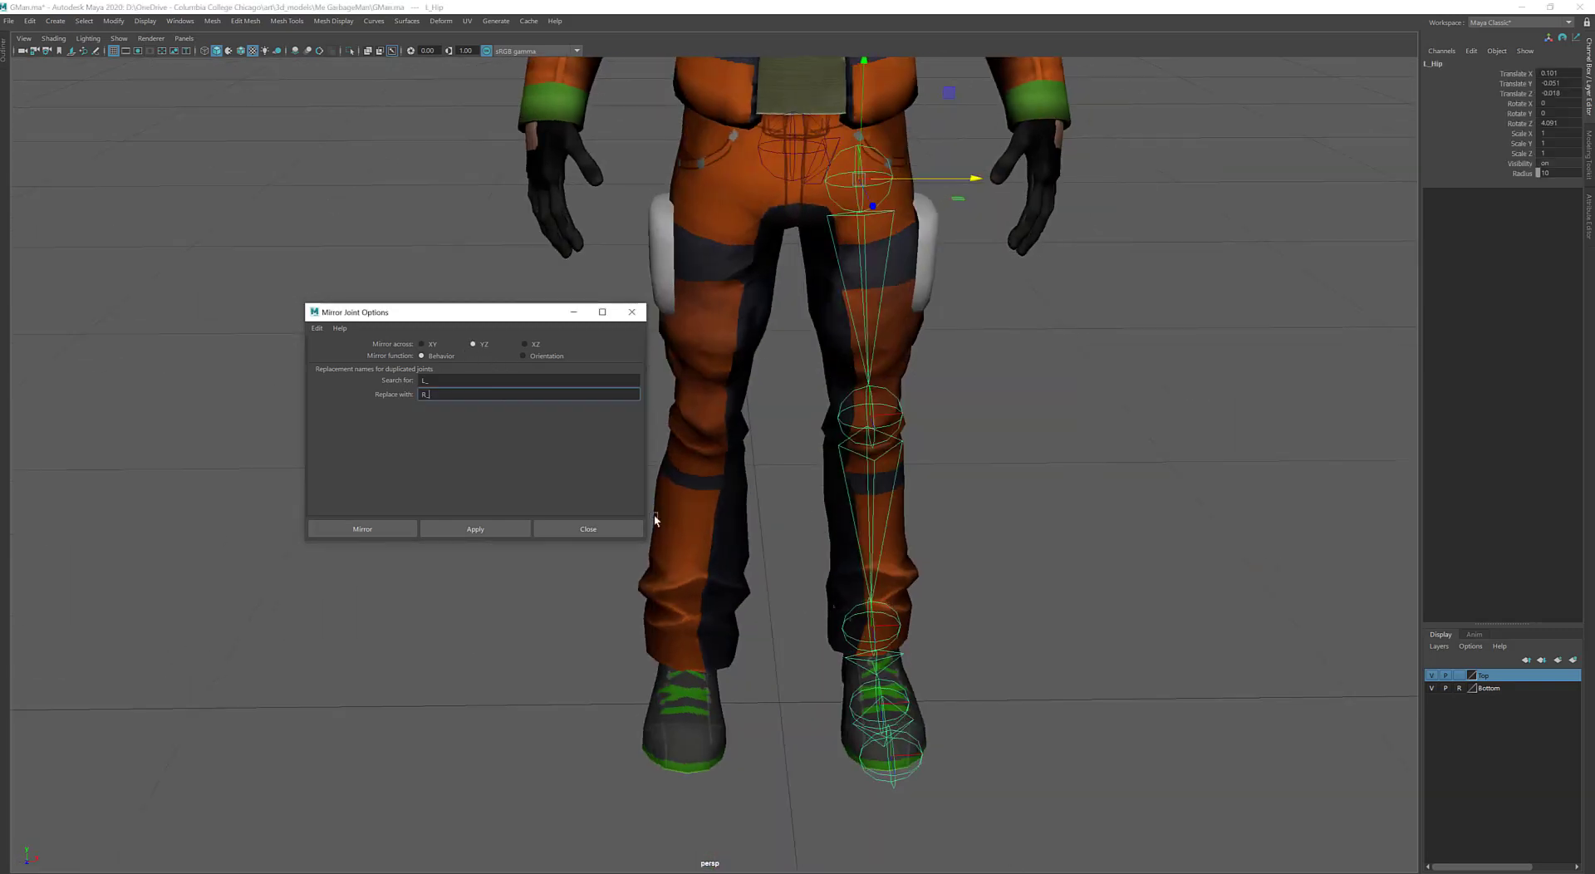
alt+drag(656, 520, 975, 694)
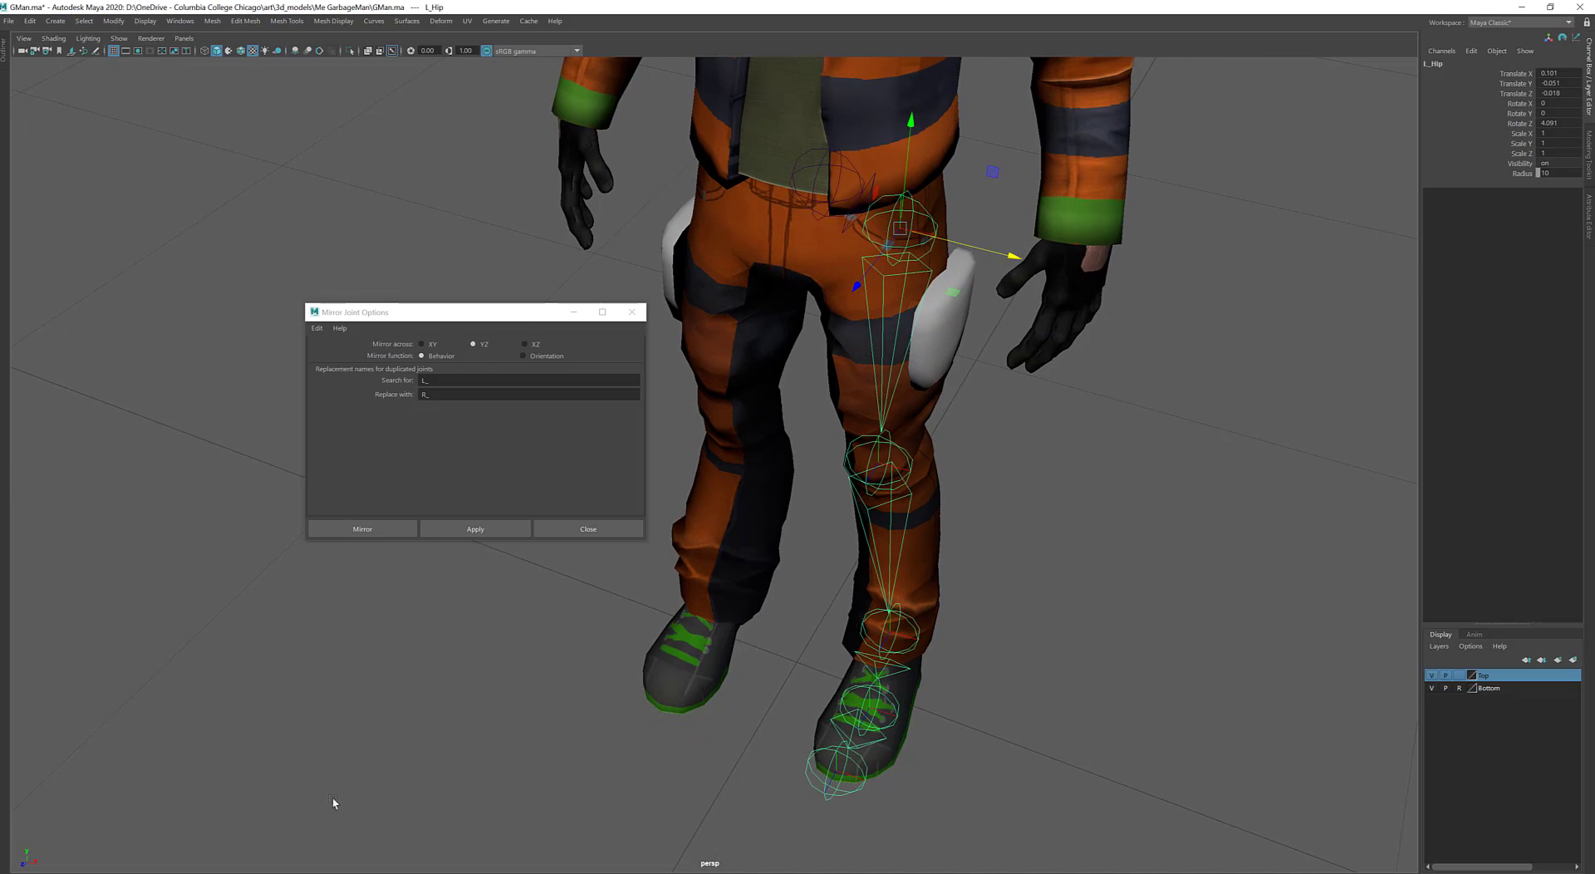
click(470, 530)
mouse_move(769, 495)
alt+mouse_down()
mouse_move(793, 467)
mouse_move(731, 440)
mouse_move(783, 485)
alt+mouse_up()
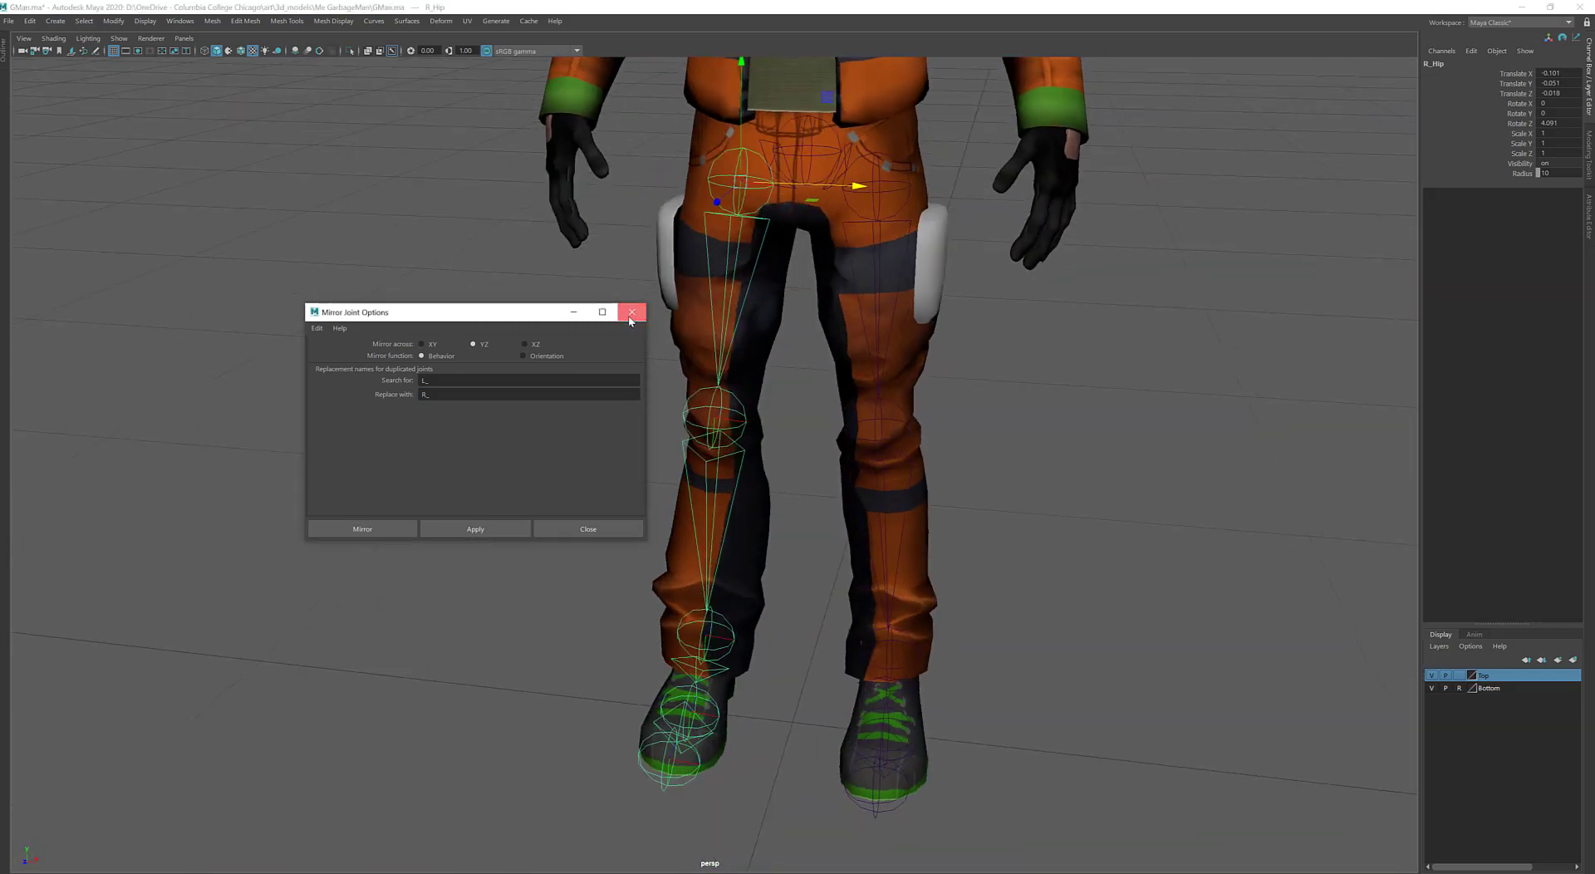
click(632, 312)
Create an IK handle from the right hip joint to the right ankle joint
alt+drag(890, 387, 912, 326)
alt+drag(910, 582, 912, 636)
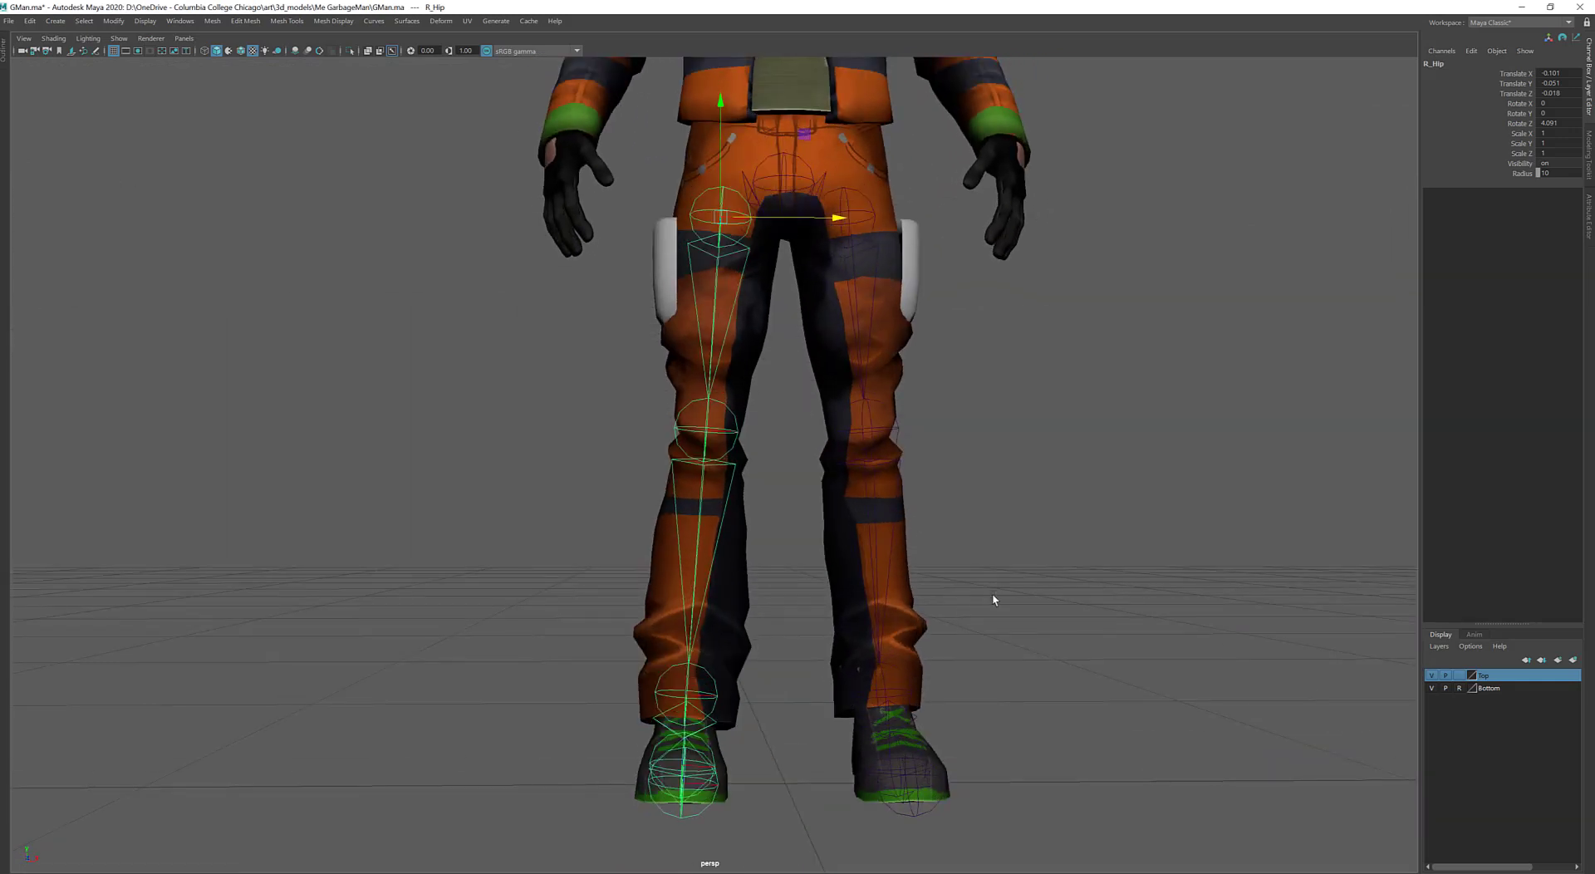
alt+drag(993, 598, 875, 233)
alt+drag(880, 697, 888, 490)
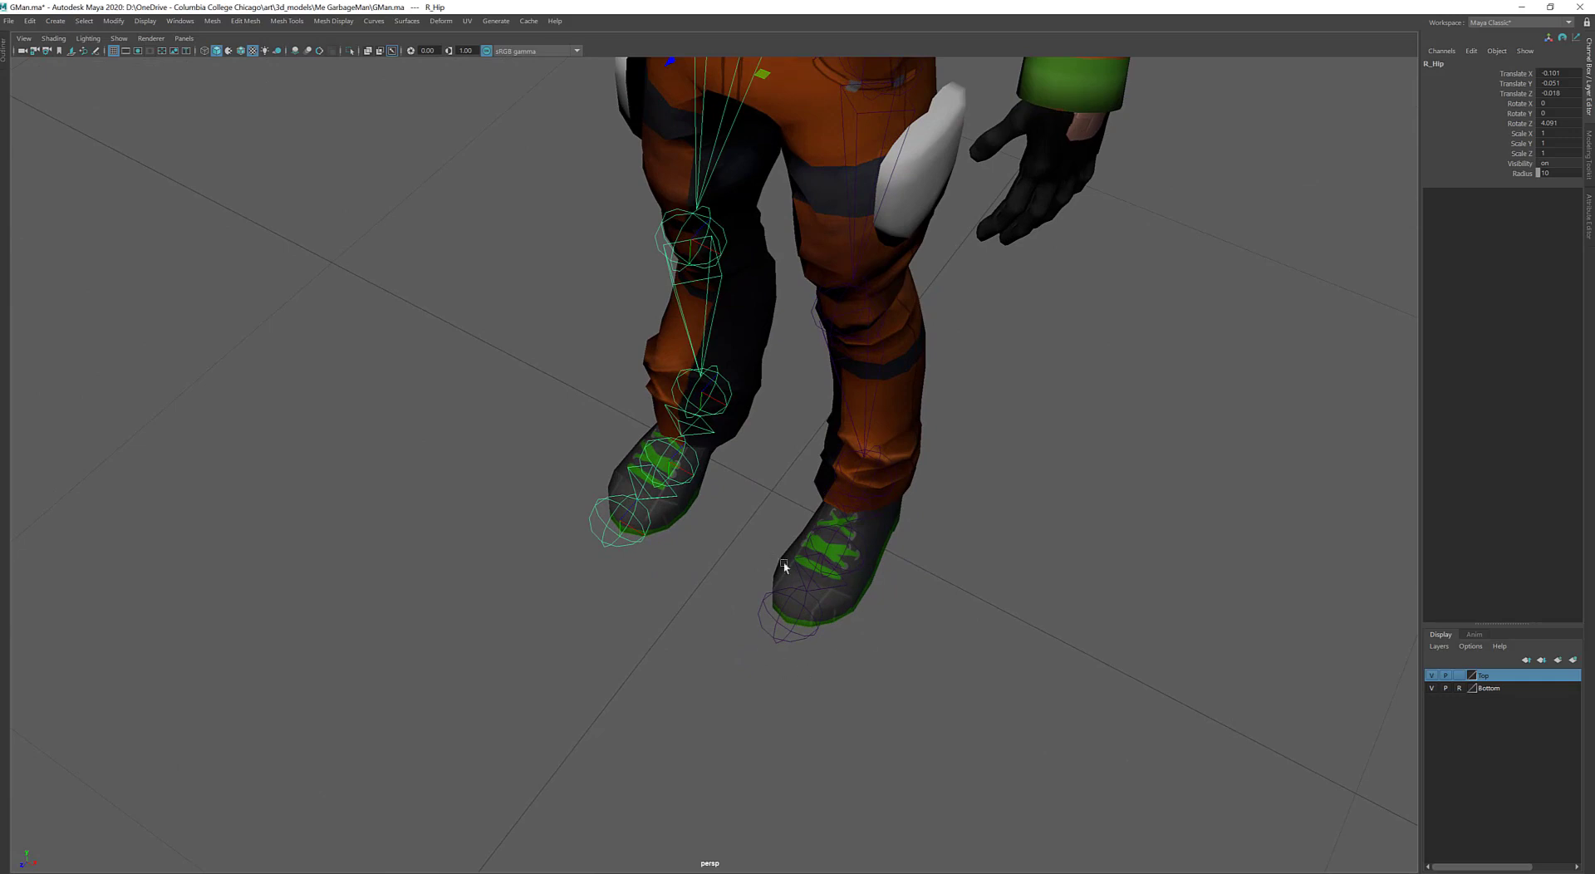
alt+drag(782, 559, 801, 502)
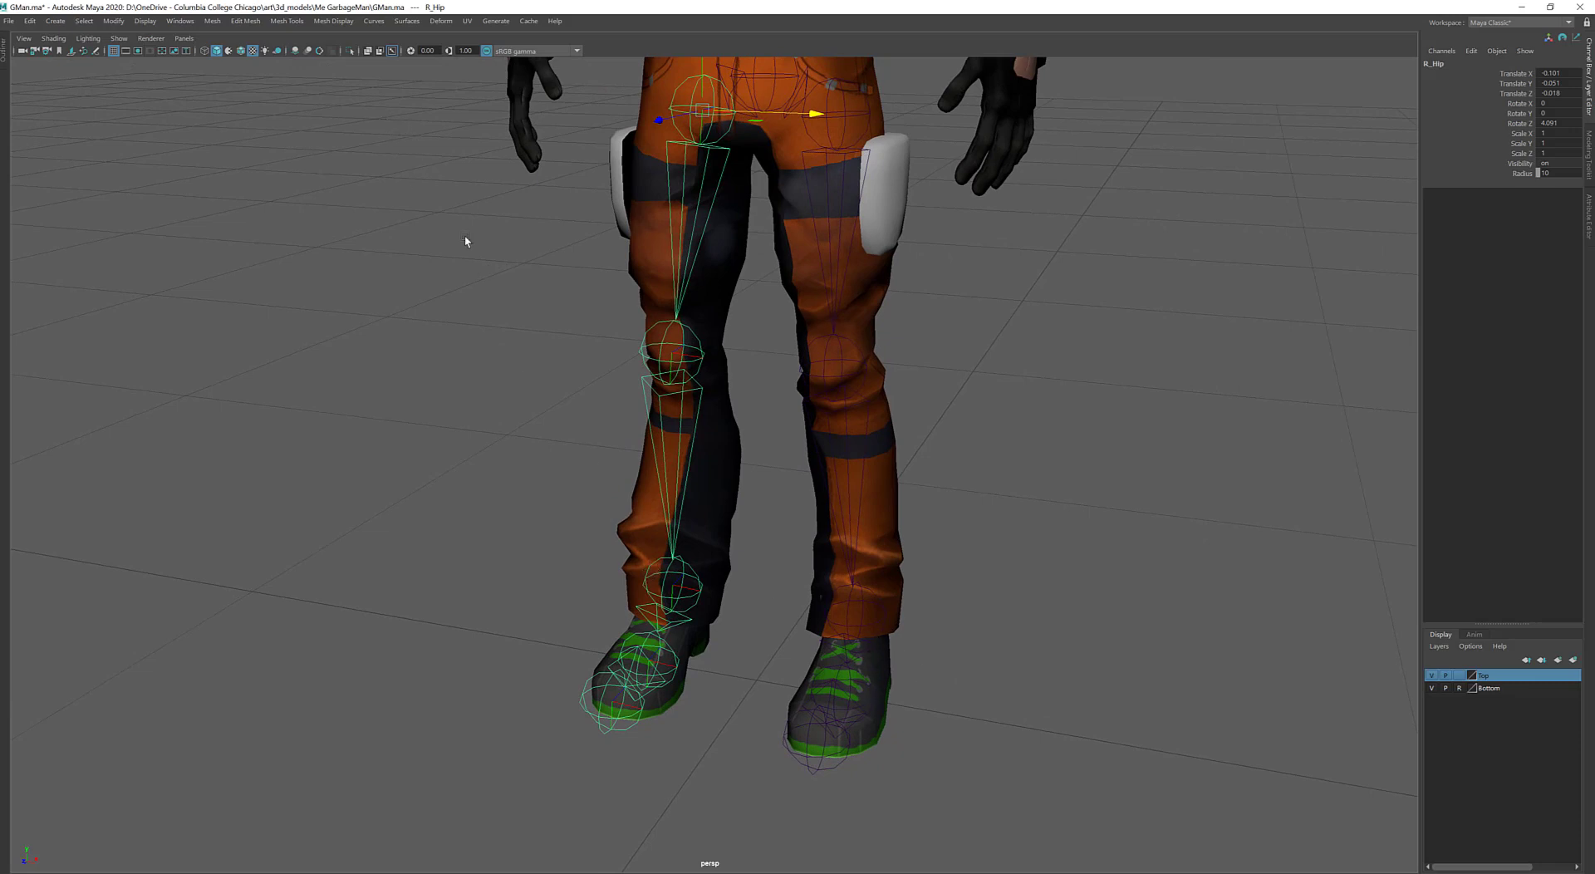
key(space)
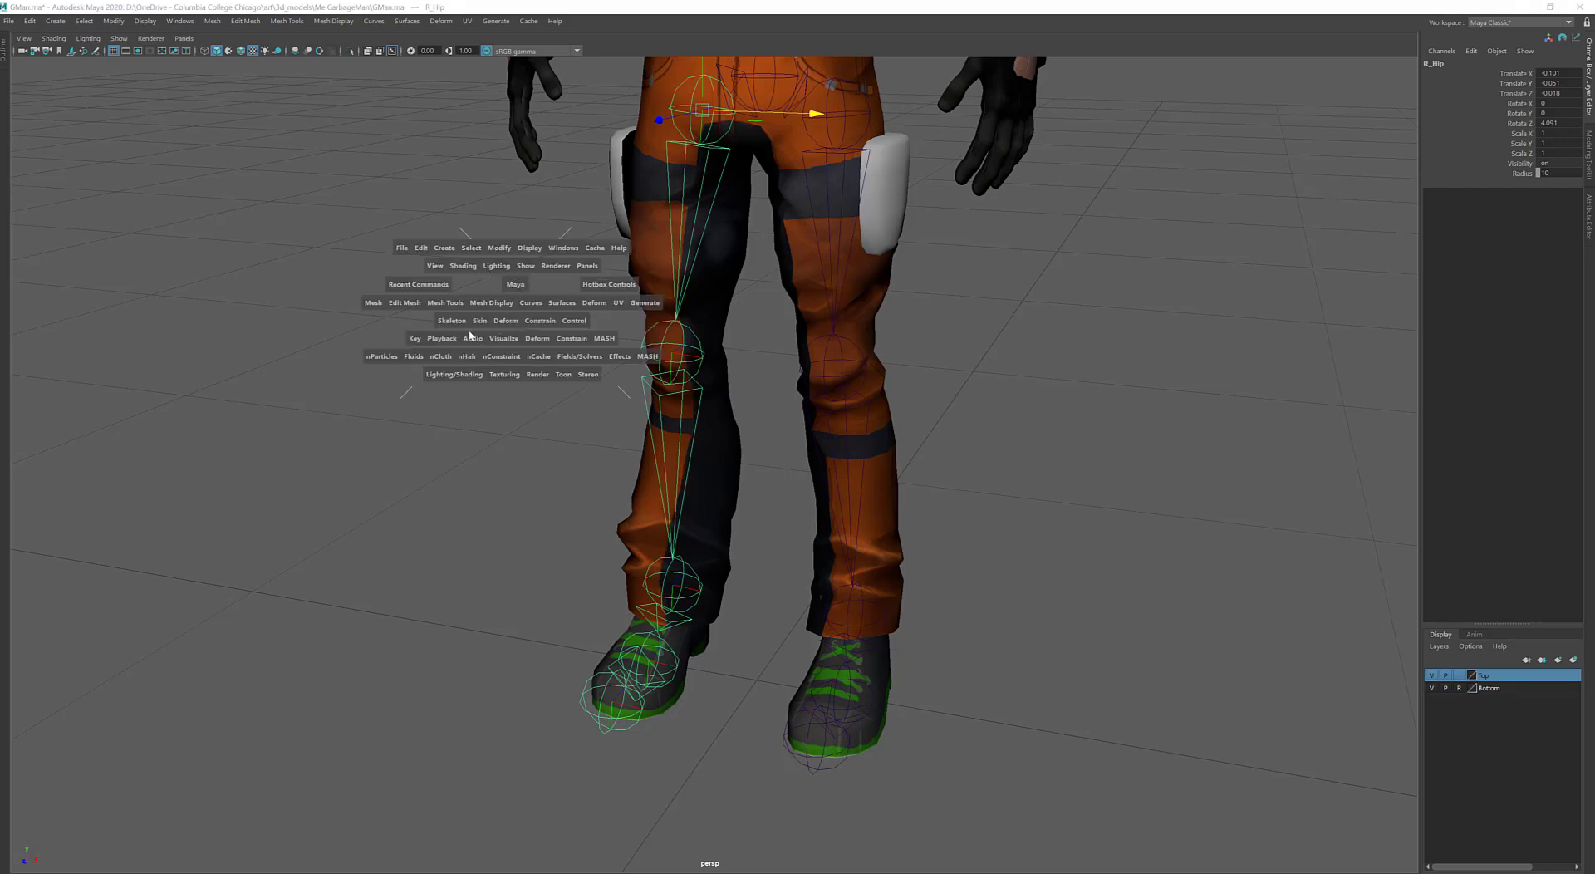
click(531, 319)
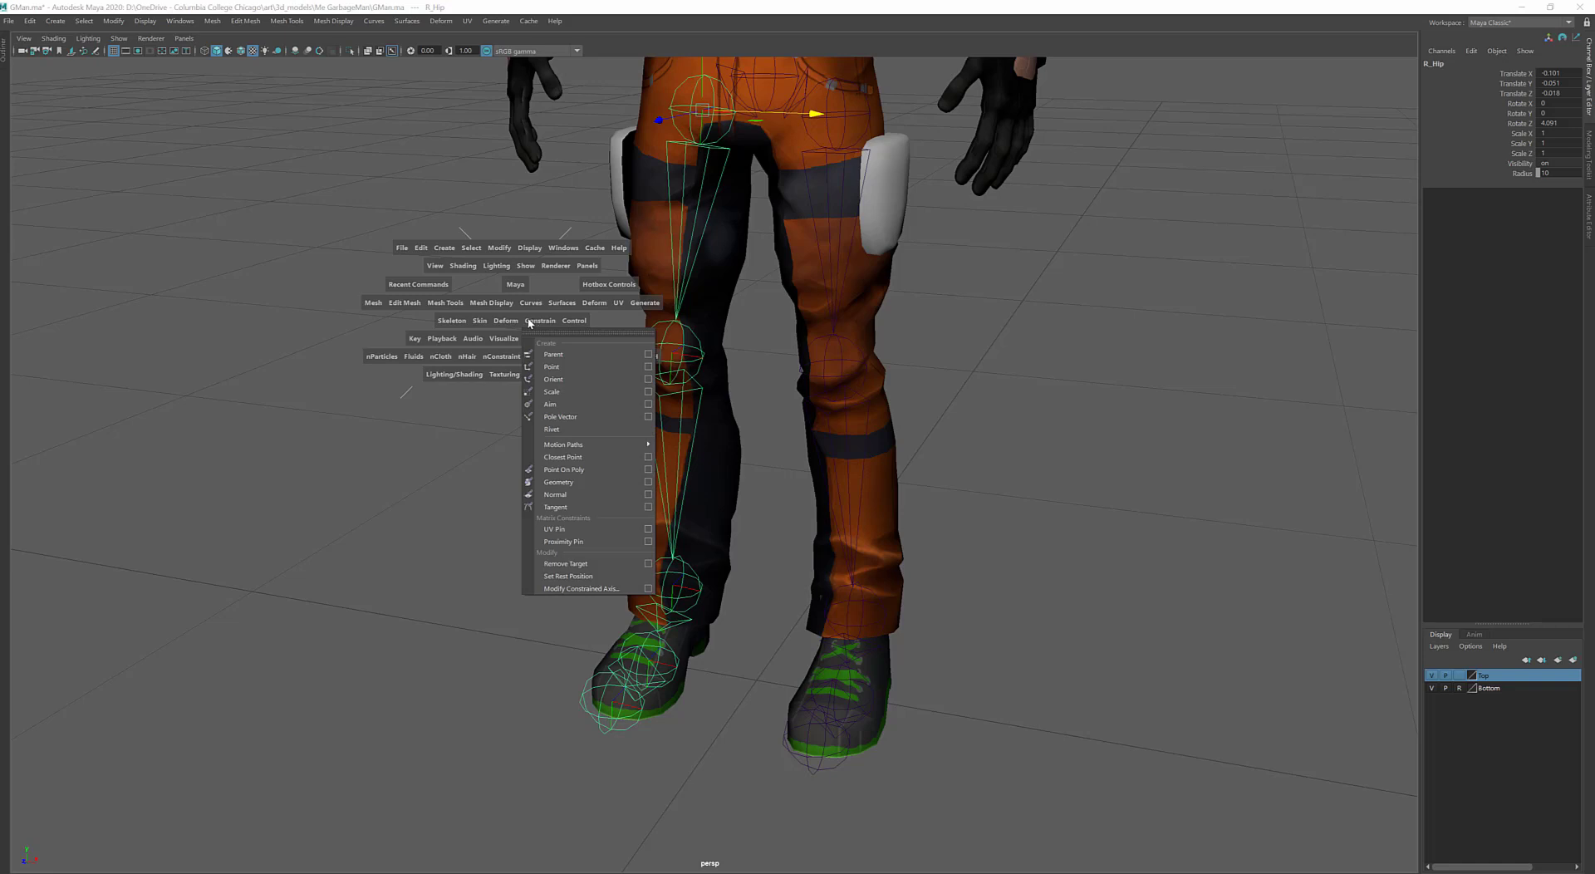
click(506, 319)
click(505, 322)
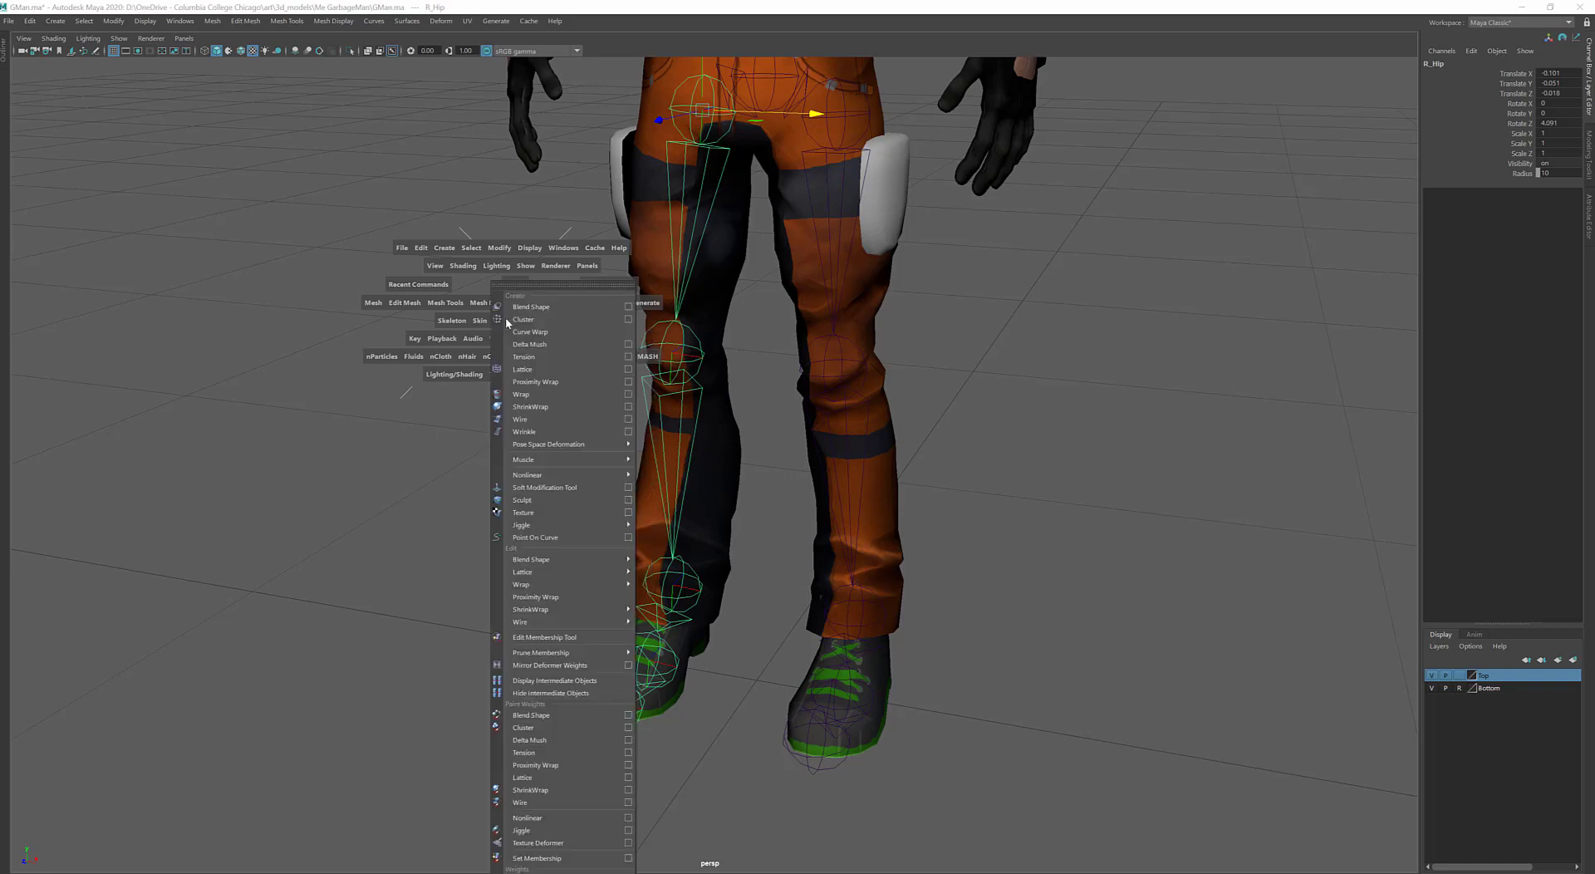
click(449, 322)
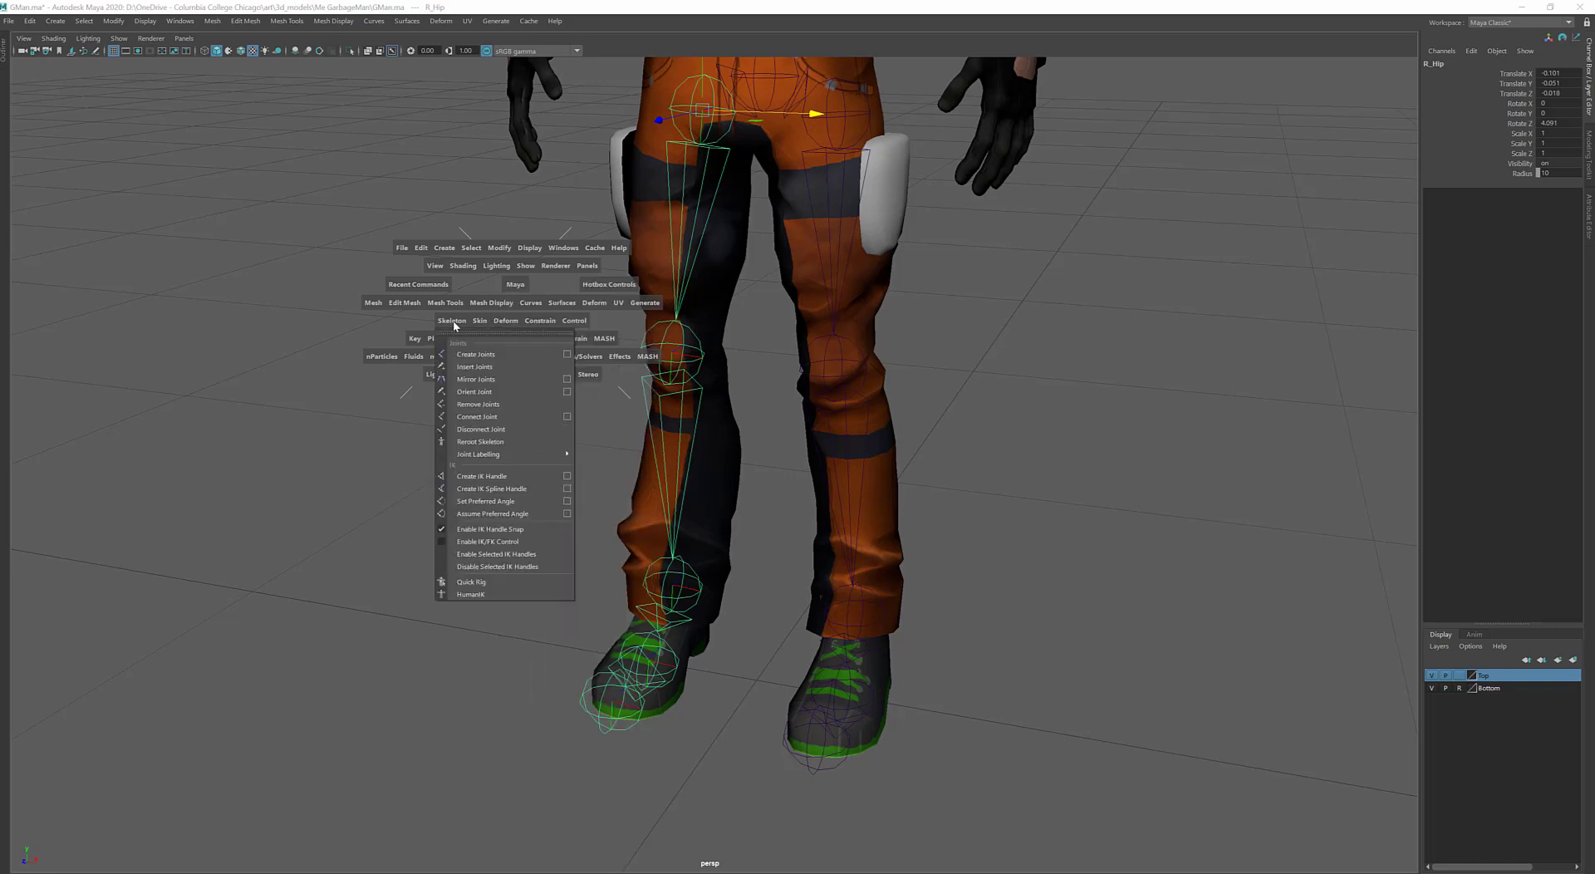
click(482, 476)
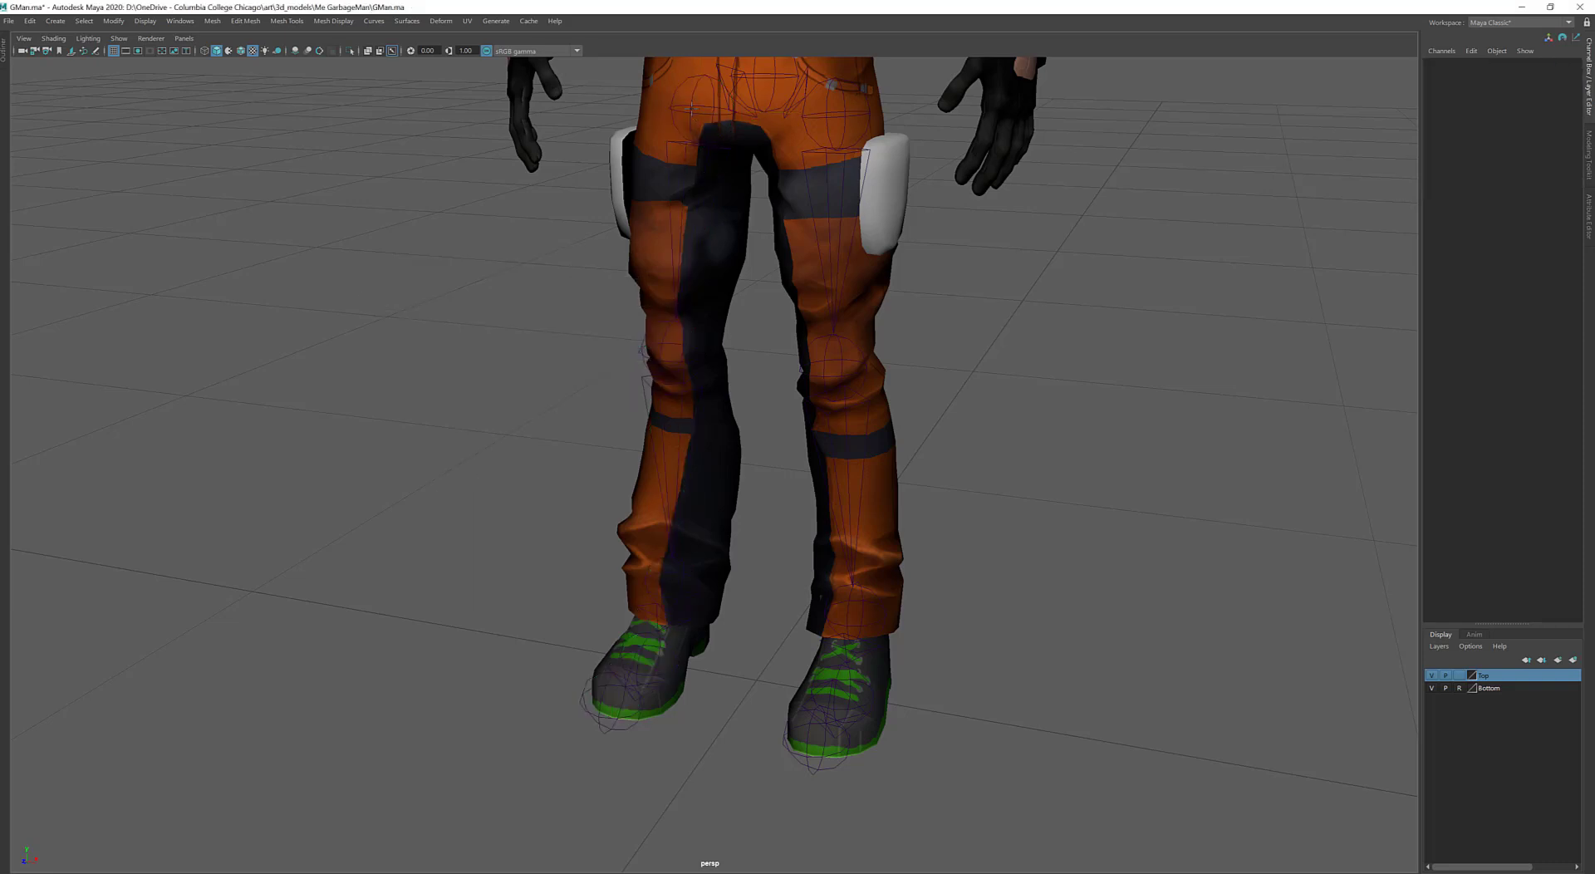
click(691, 108)
click(694, 576)
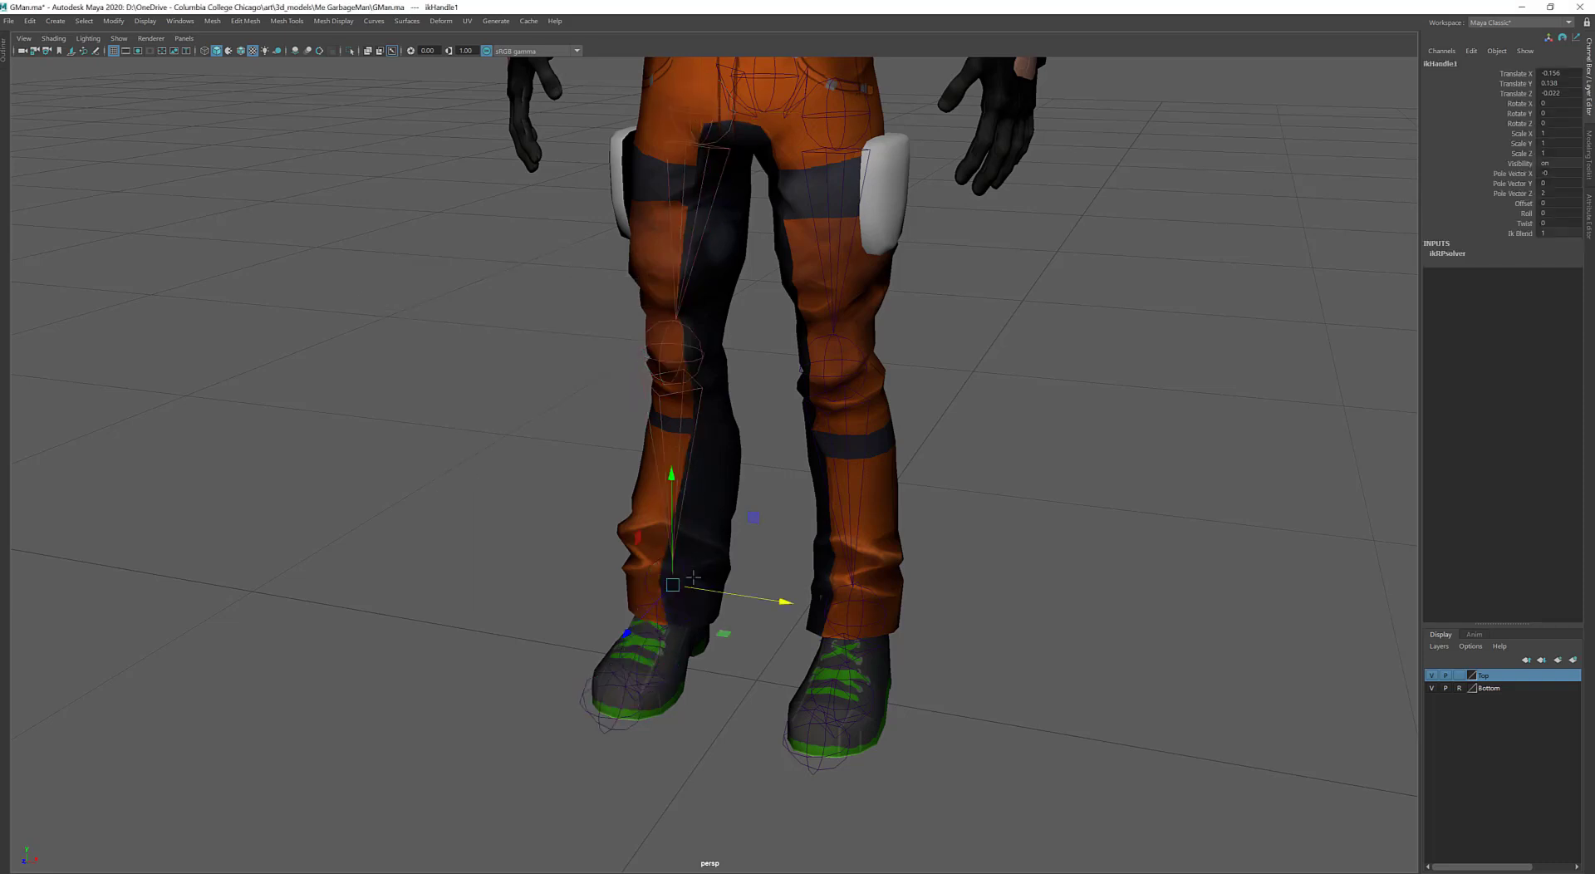
Create an IK handle from the left hip joint to the left ankle joint
alt+drag(822, 344, 859, 314)
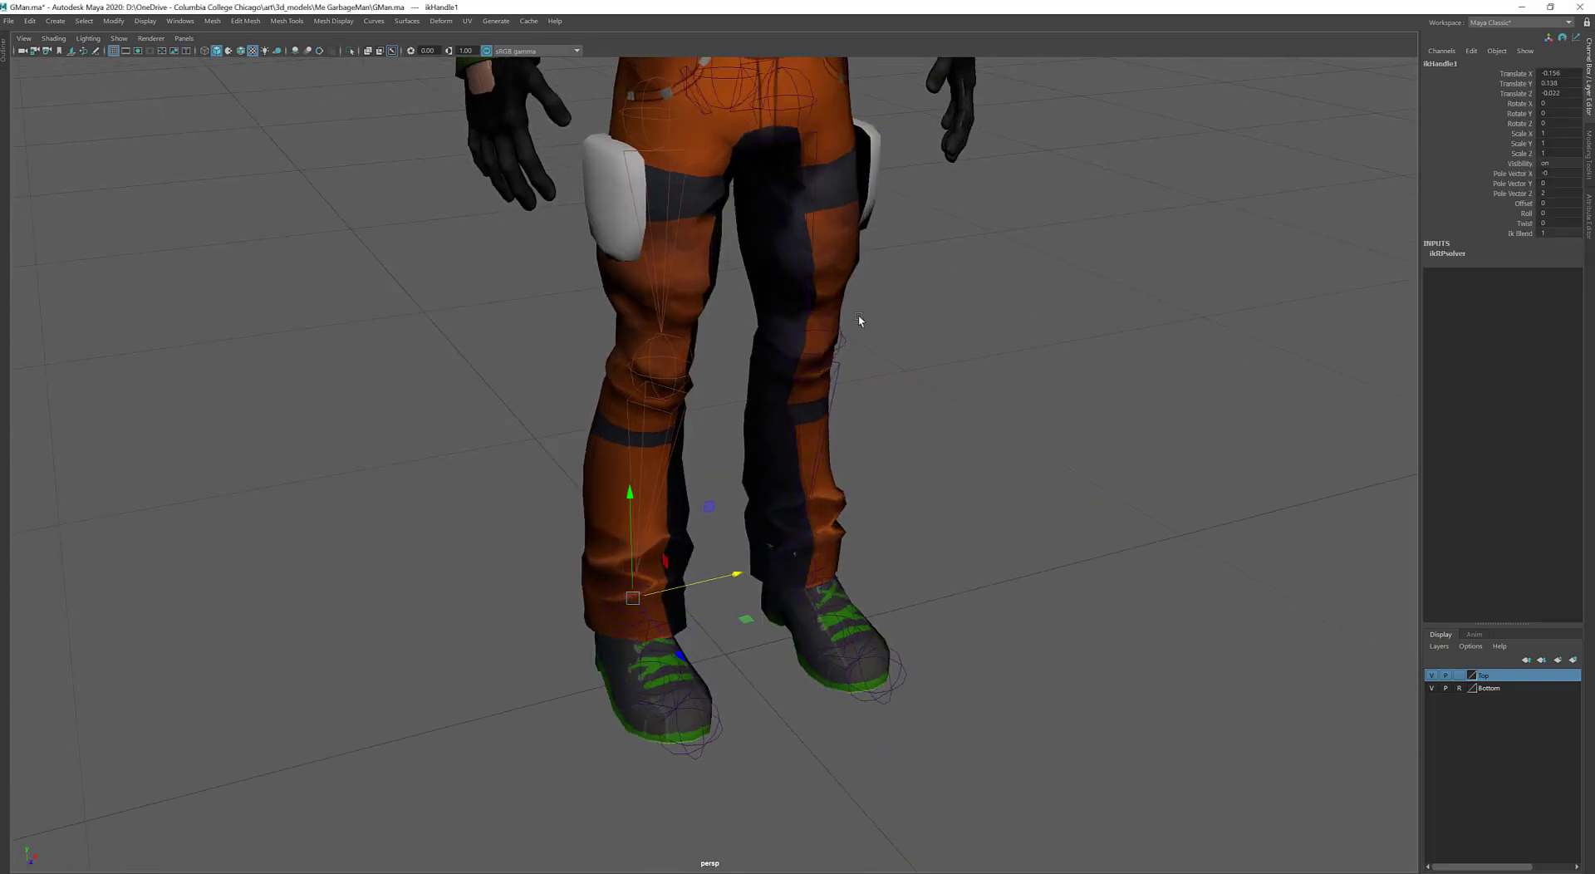
click(859, 316)
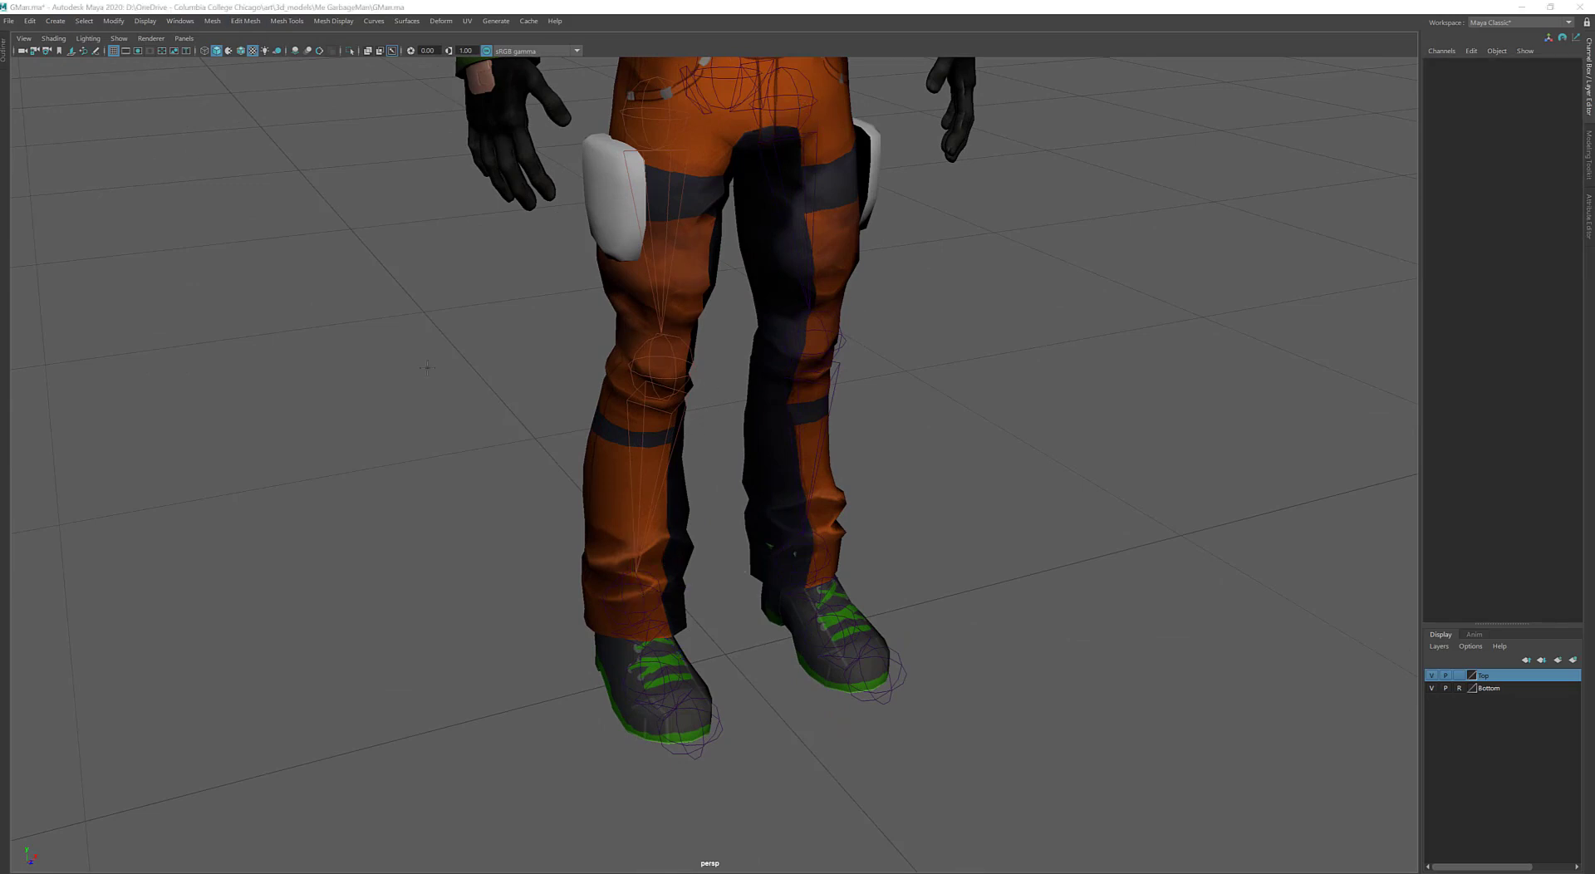
key(space)
click(356, 405)
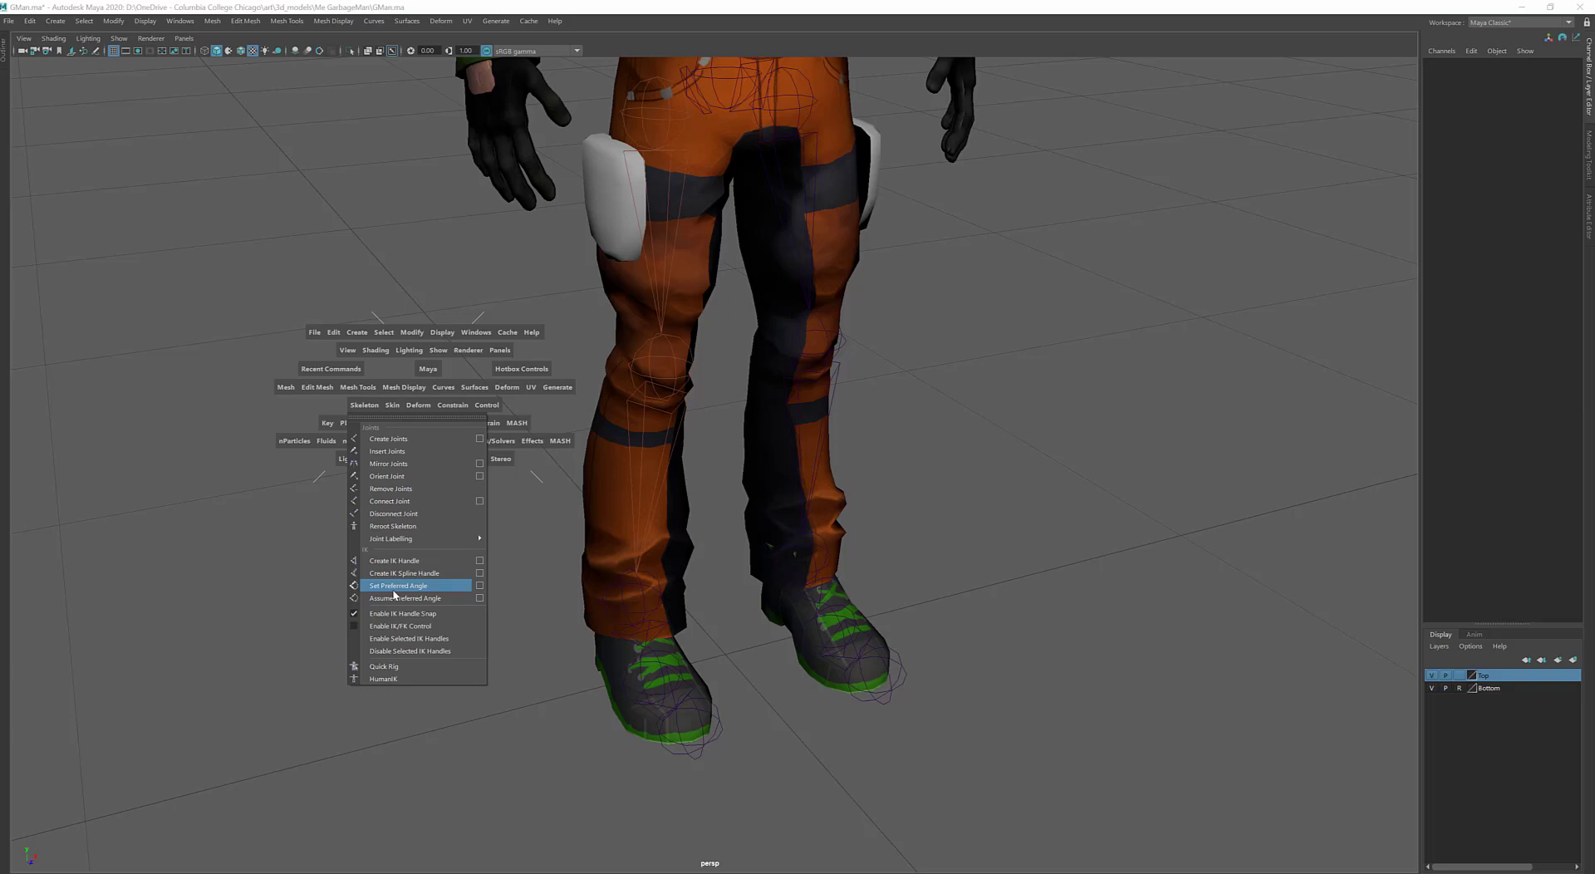
click(382, 562)
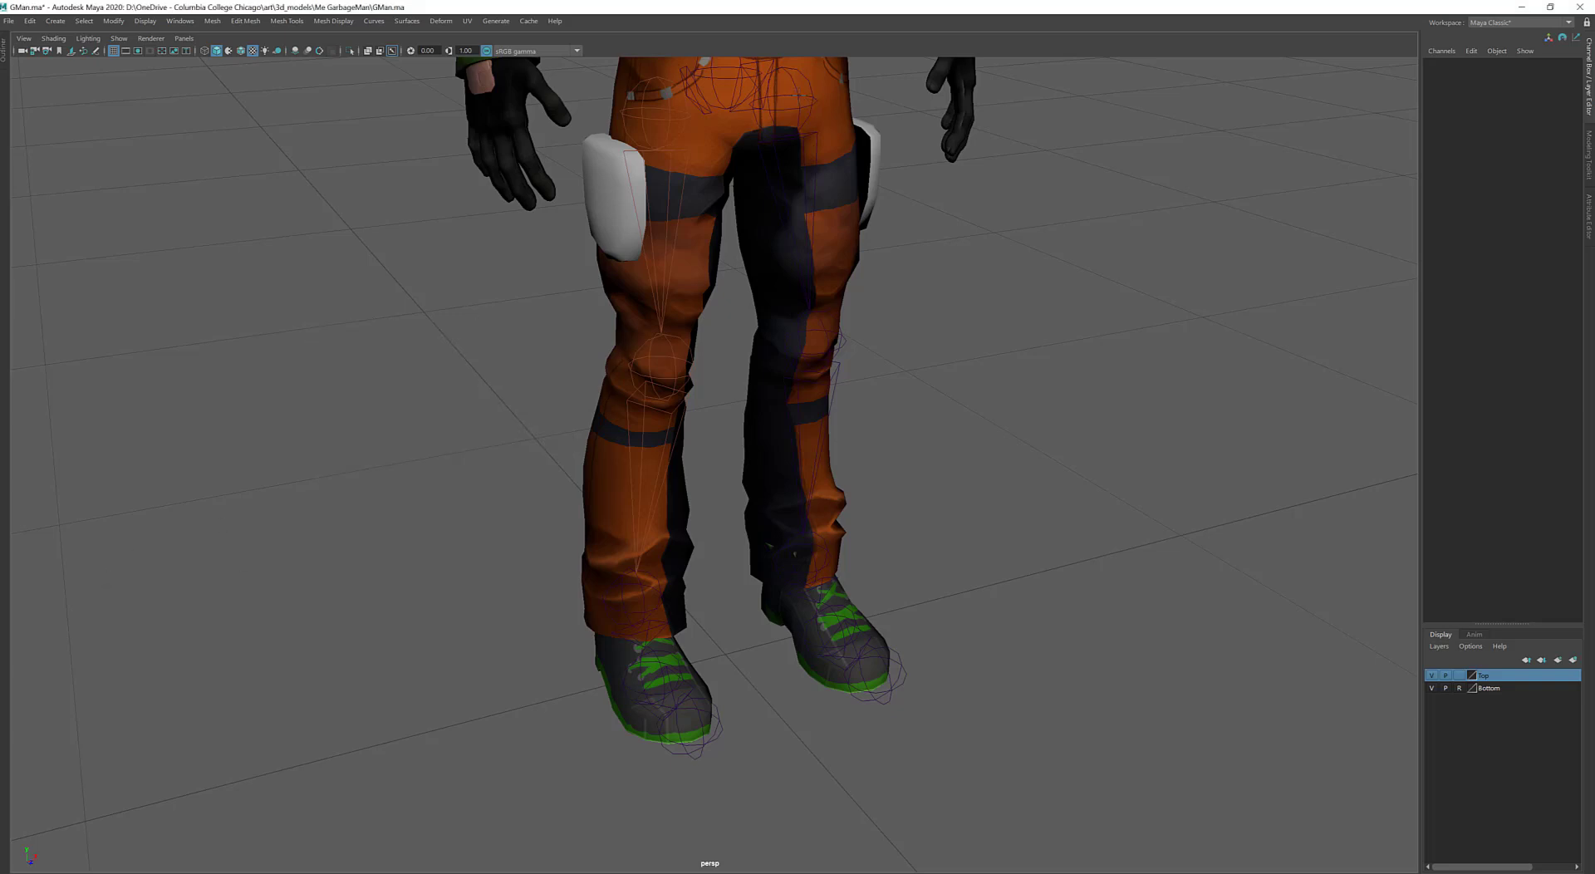
click(798, 95)
click(812, 563)
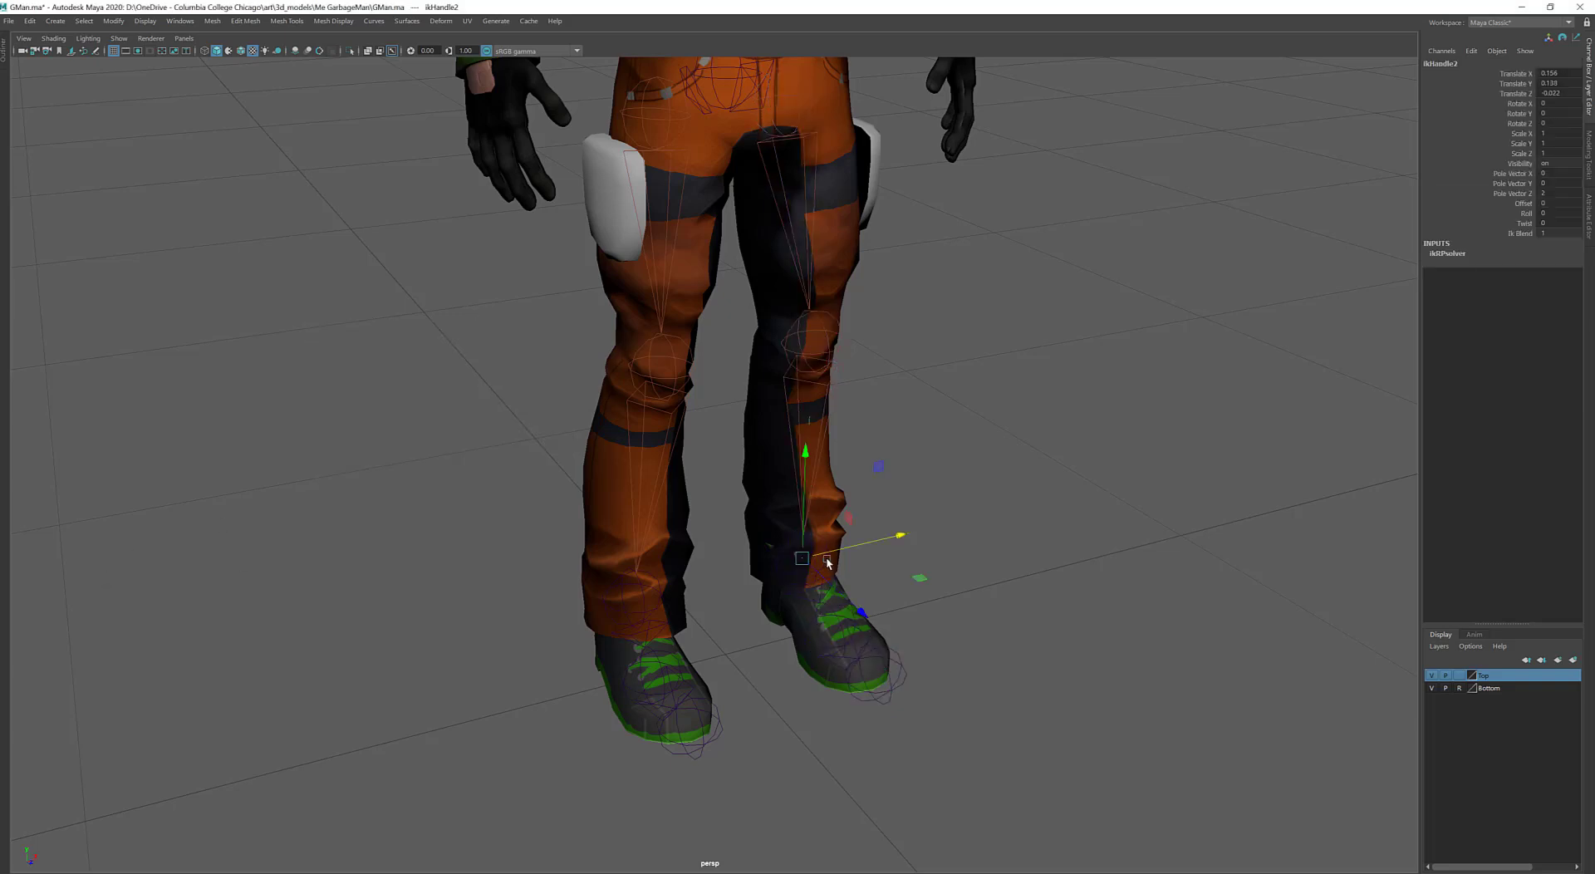
Test the leg IK by moving the Root joint vertically, and undo the move
alt+drag(1064, 487, 957, 453)
scroll(958, 453, down, 2)
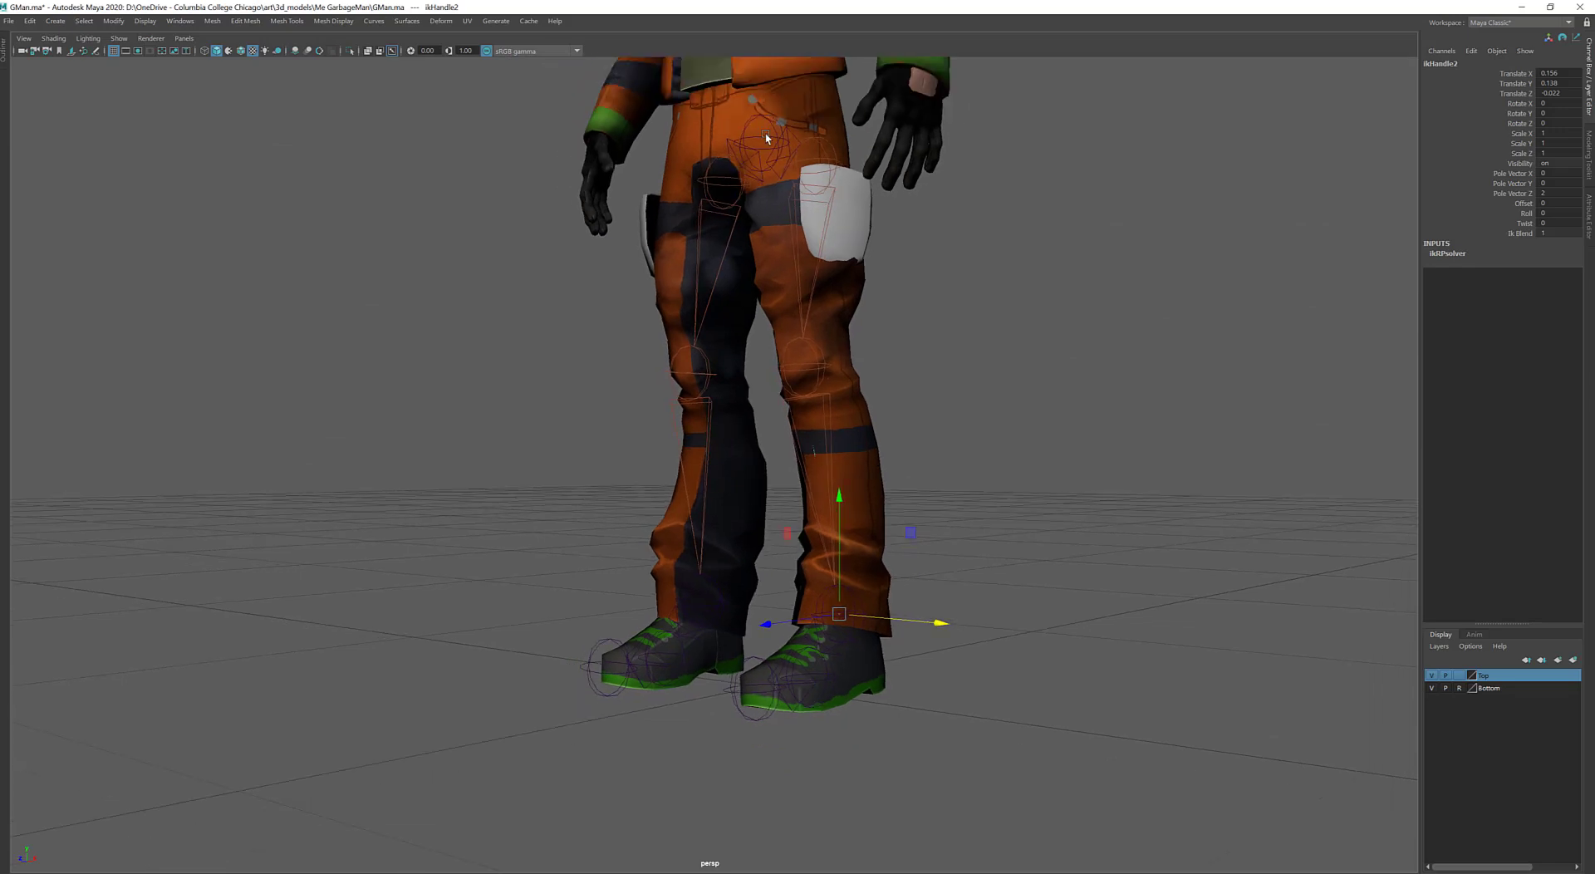
click(757, 179)
click(764, 140)
drag(760, 87, 769, 122)
key(ctrl+z)
Limit the viewport's object display to polygons, subdiv surfaces, IK handles and joints, hiding the other object types
alt+drag(770, 398, 786, 445)
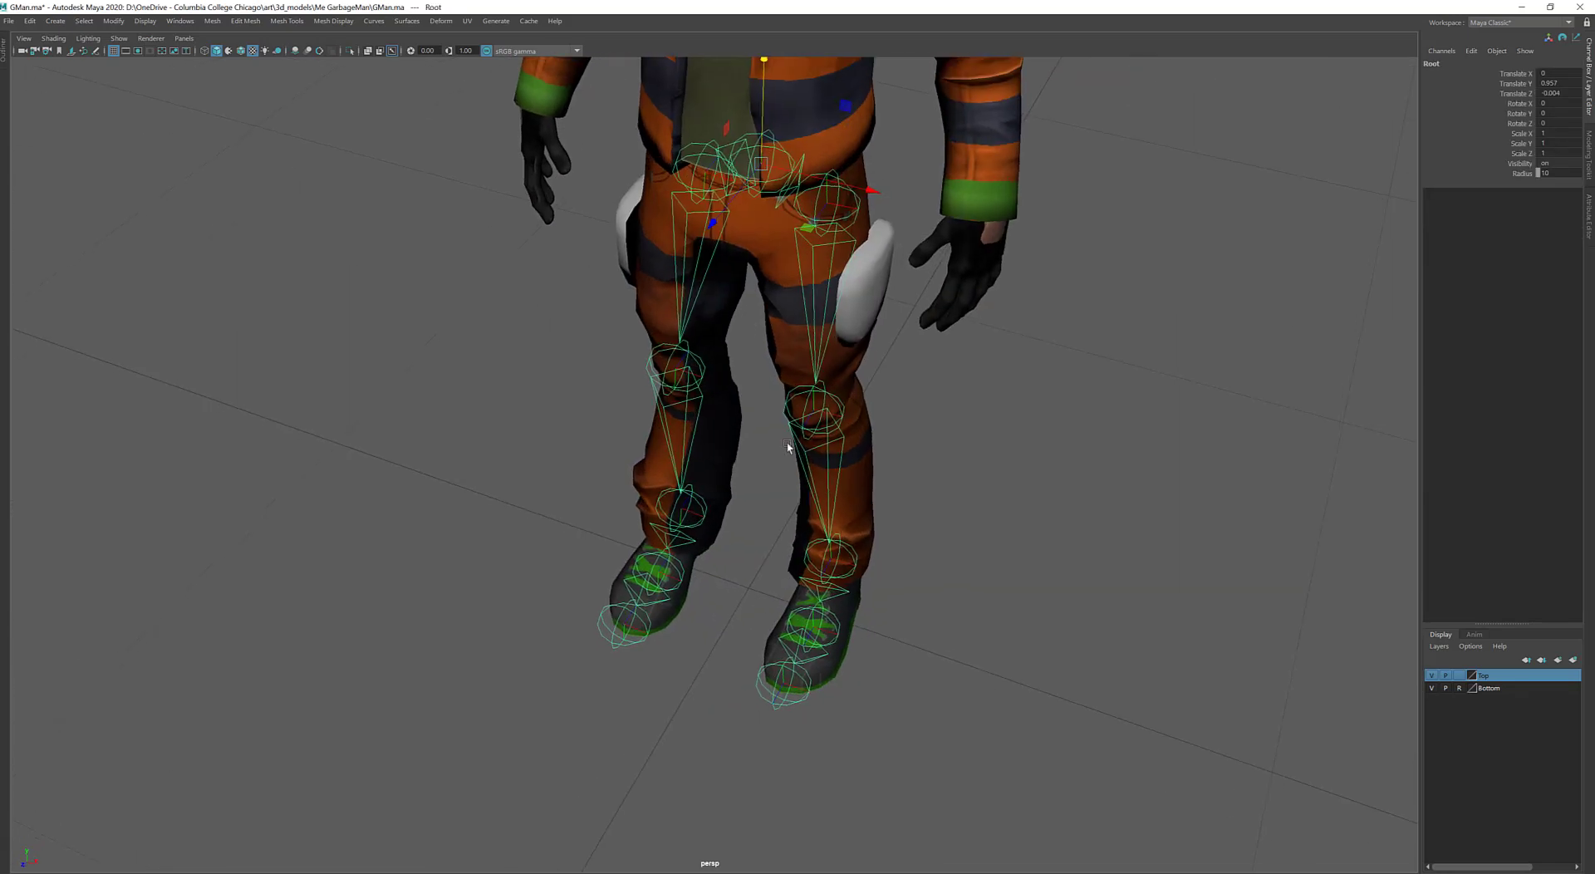
scroll(787, 445, up, 4)
alt+middle_drag(847, 640, 826, 467)
alt+drag(851, 468, 817, 459)
click(818, 465)
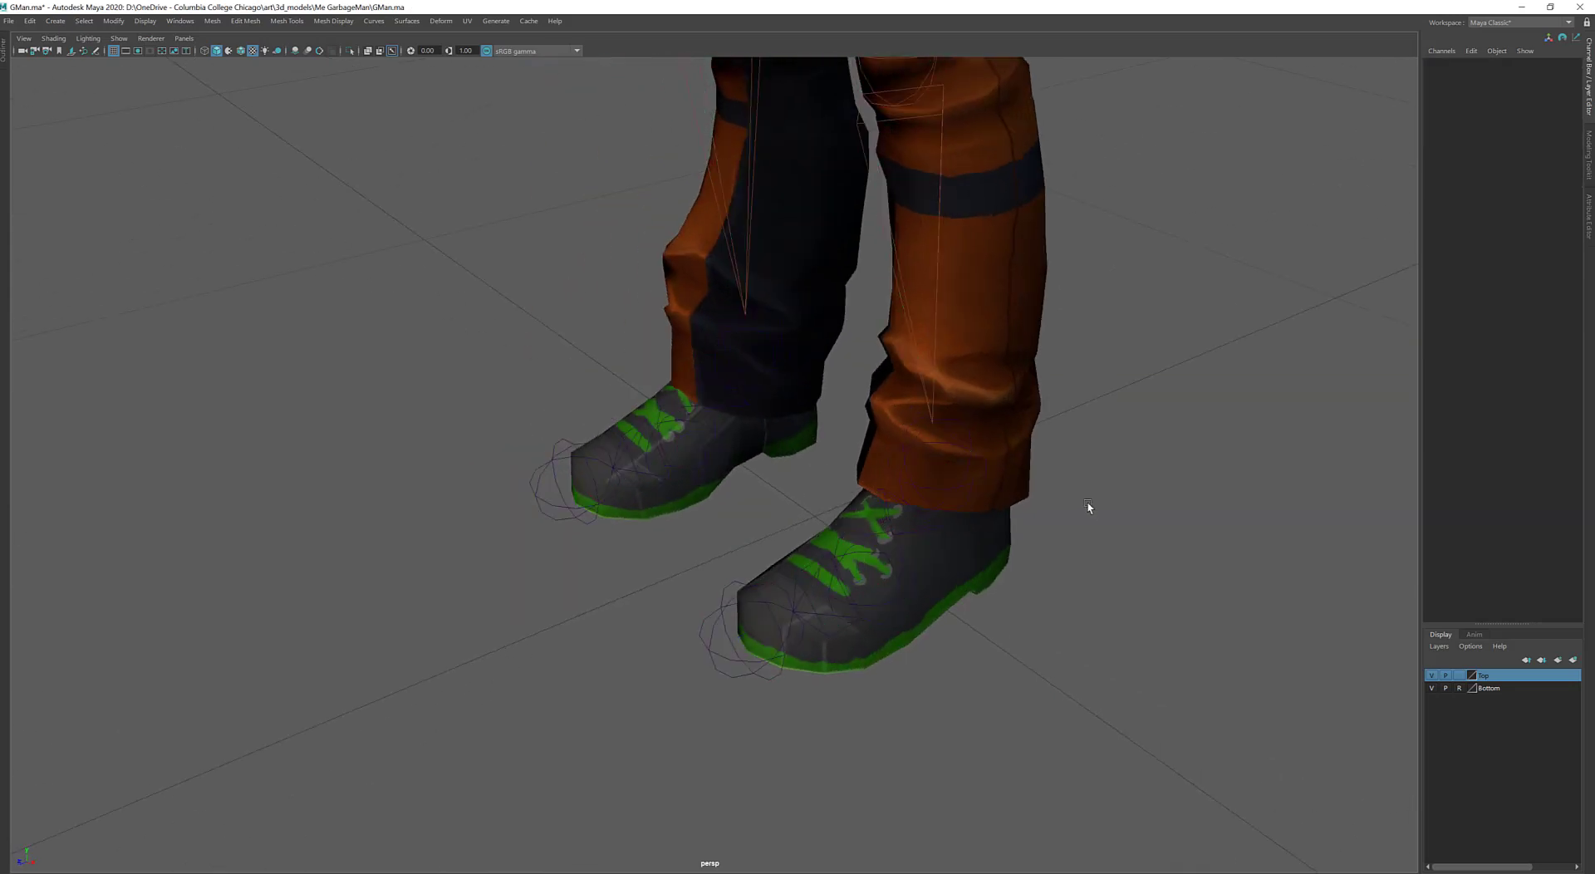
alt+drag(1085, 505, 1166, 428)
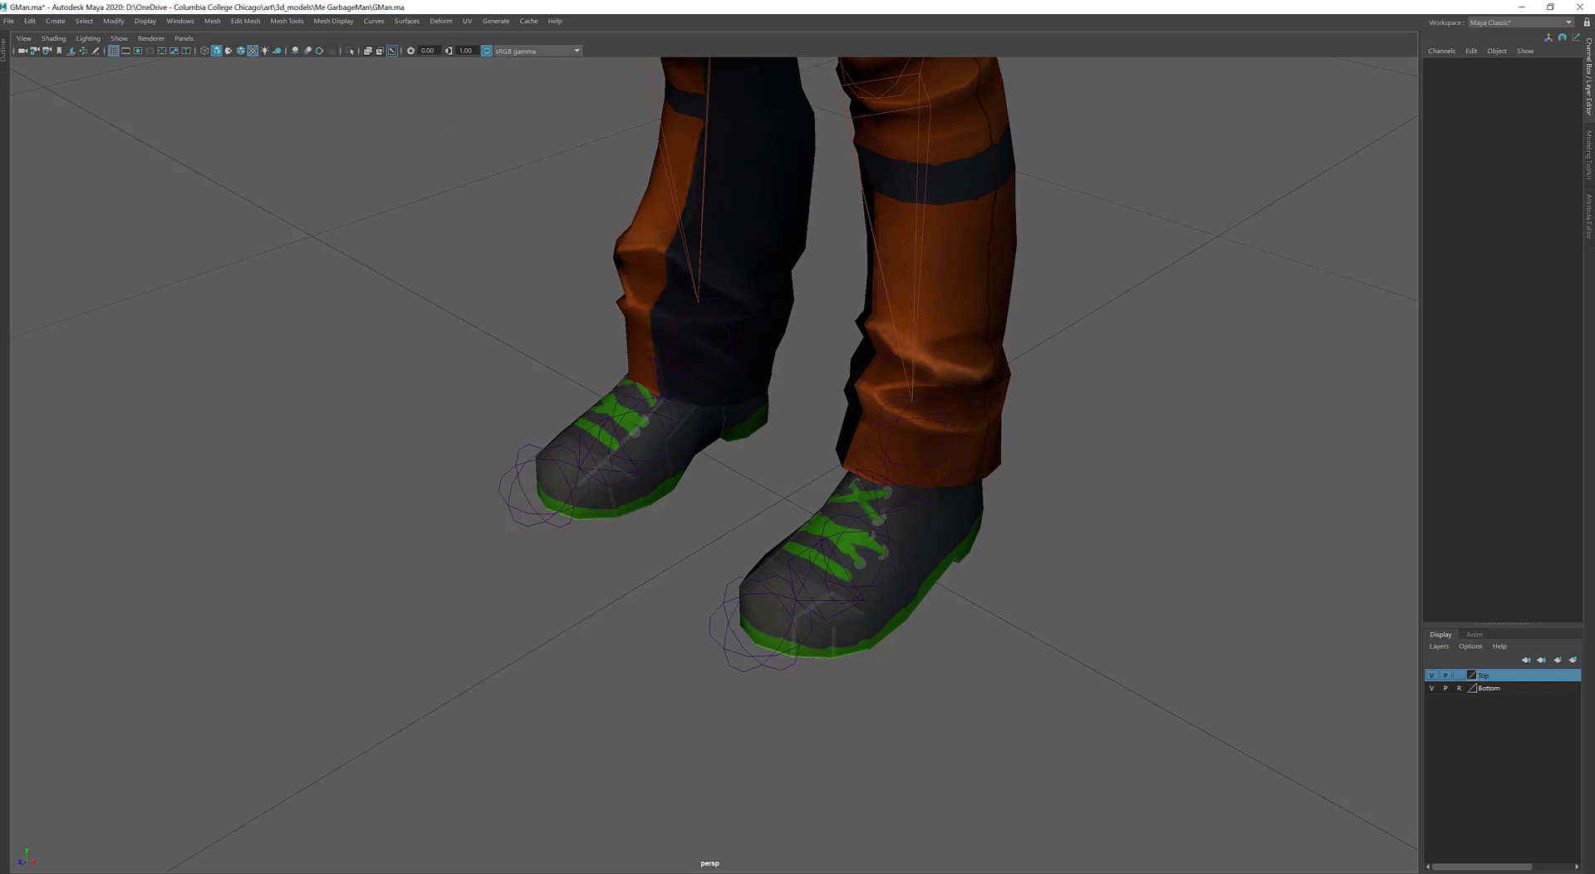
click(124, 40)
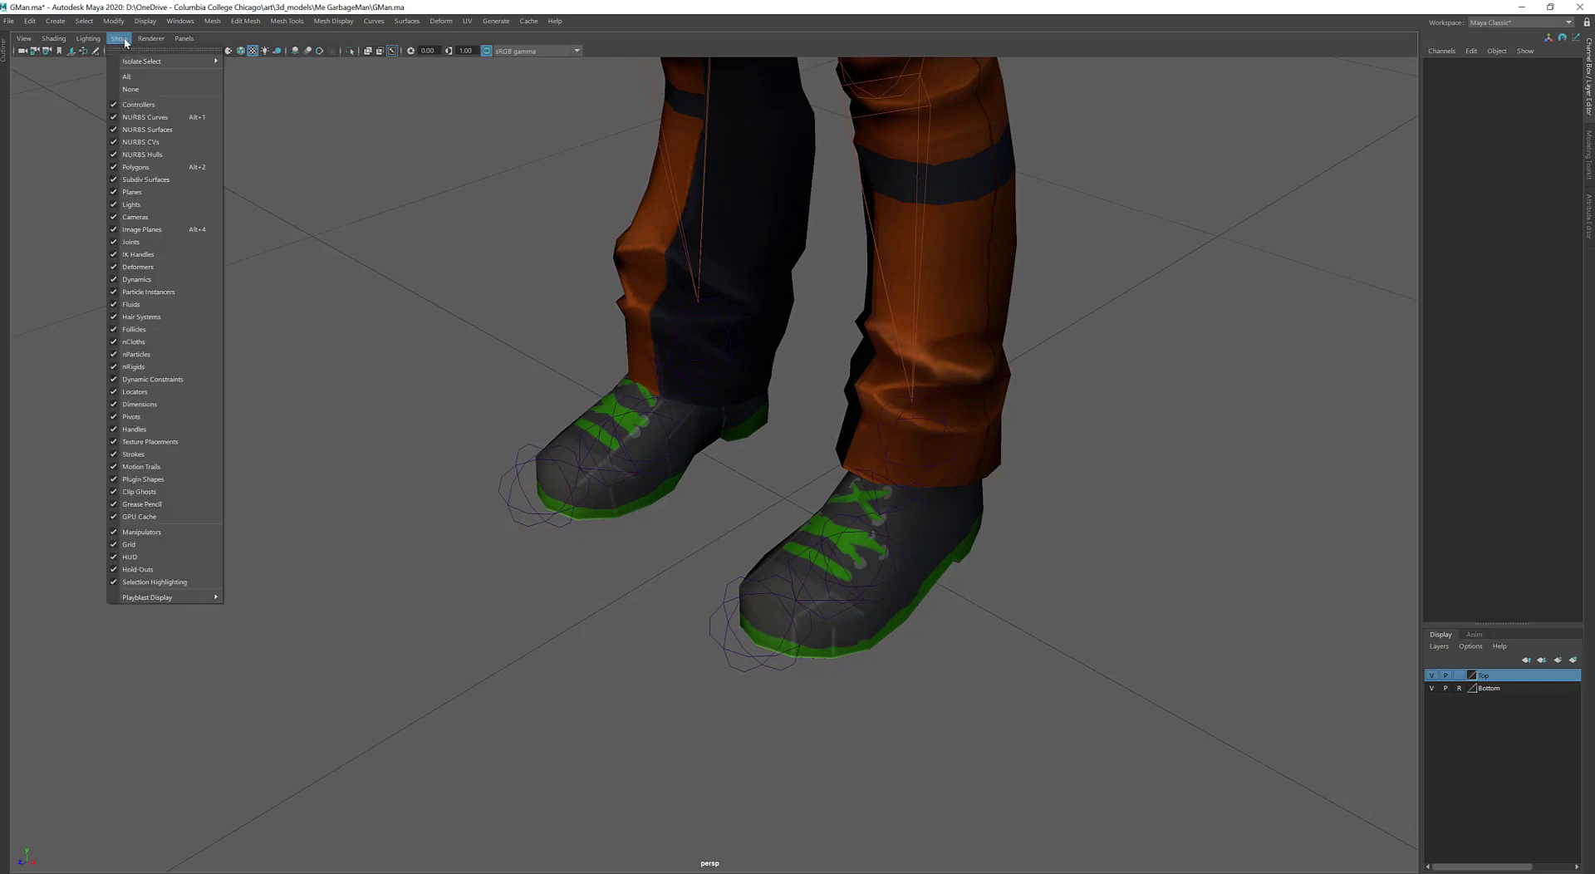
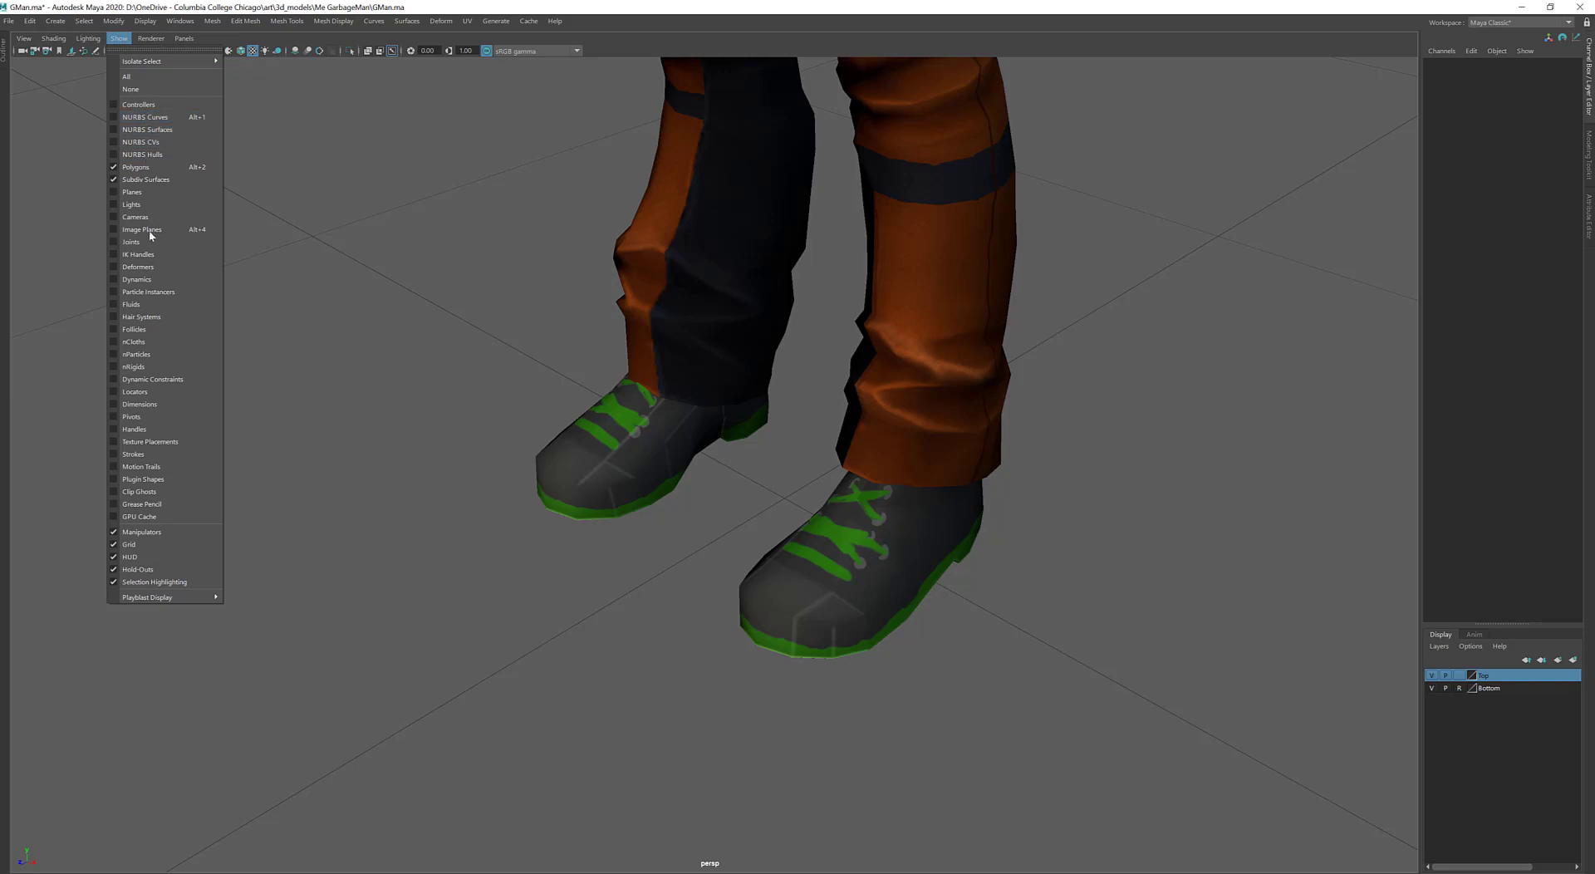
click(149, 255)
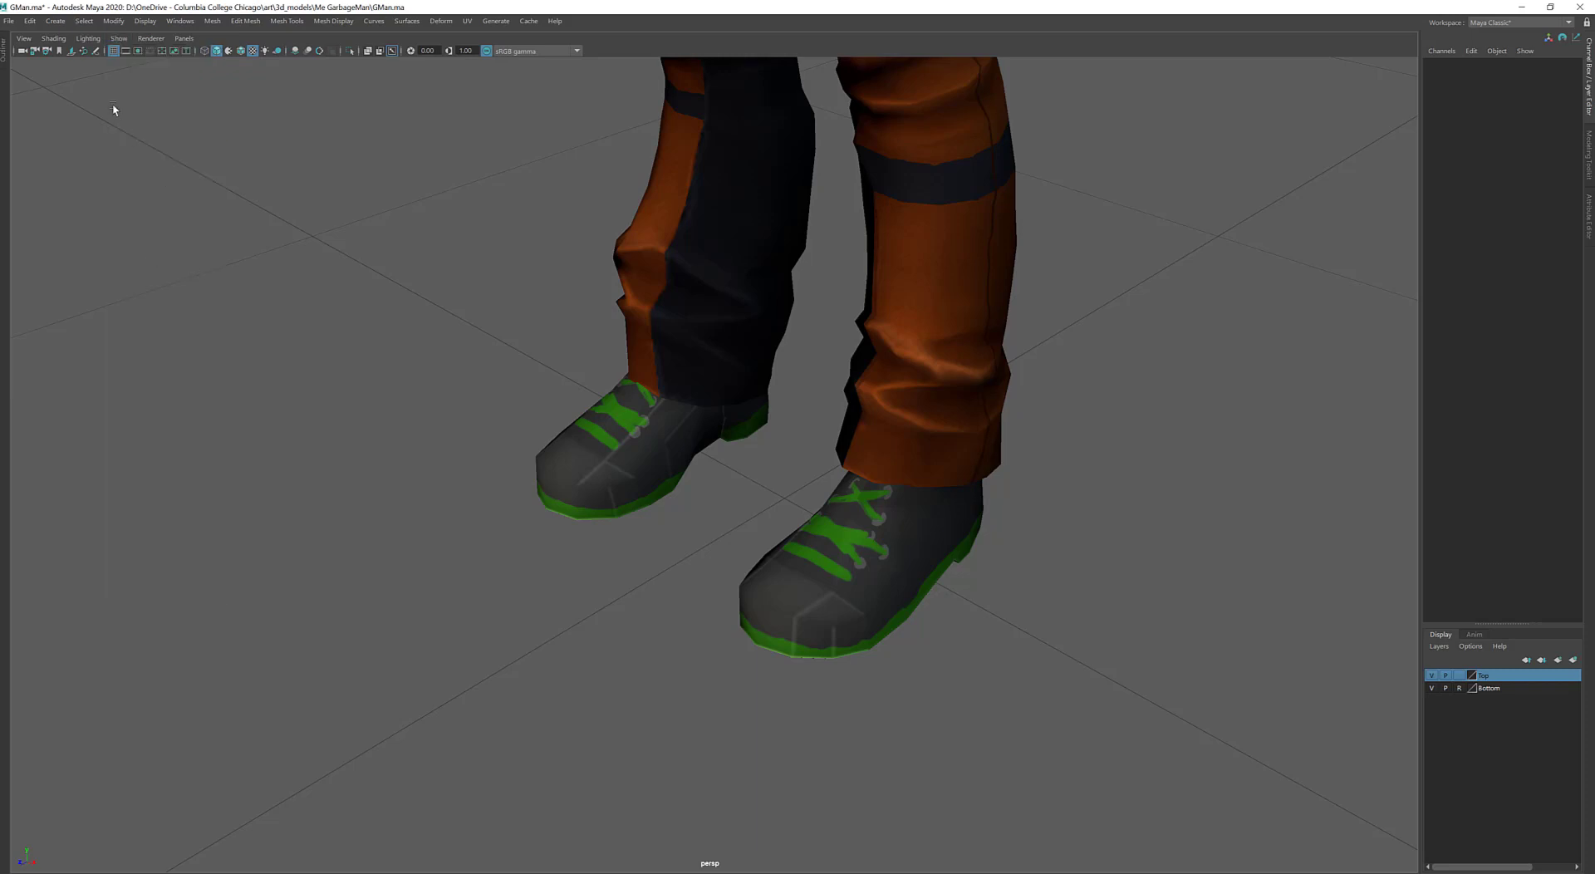
click(119, 39)
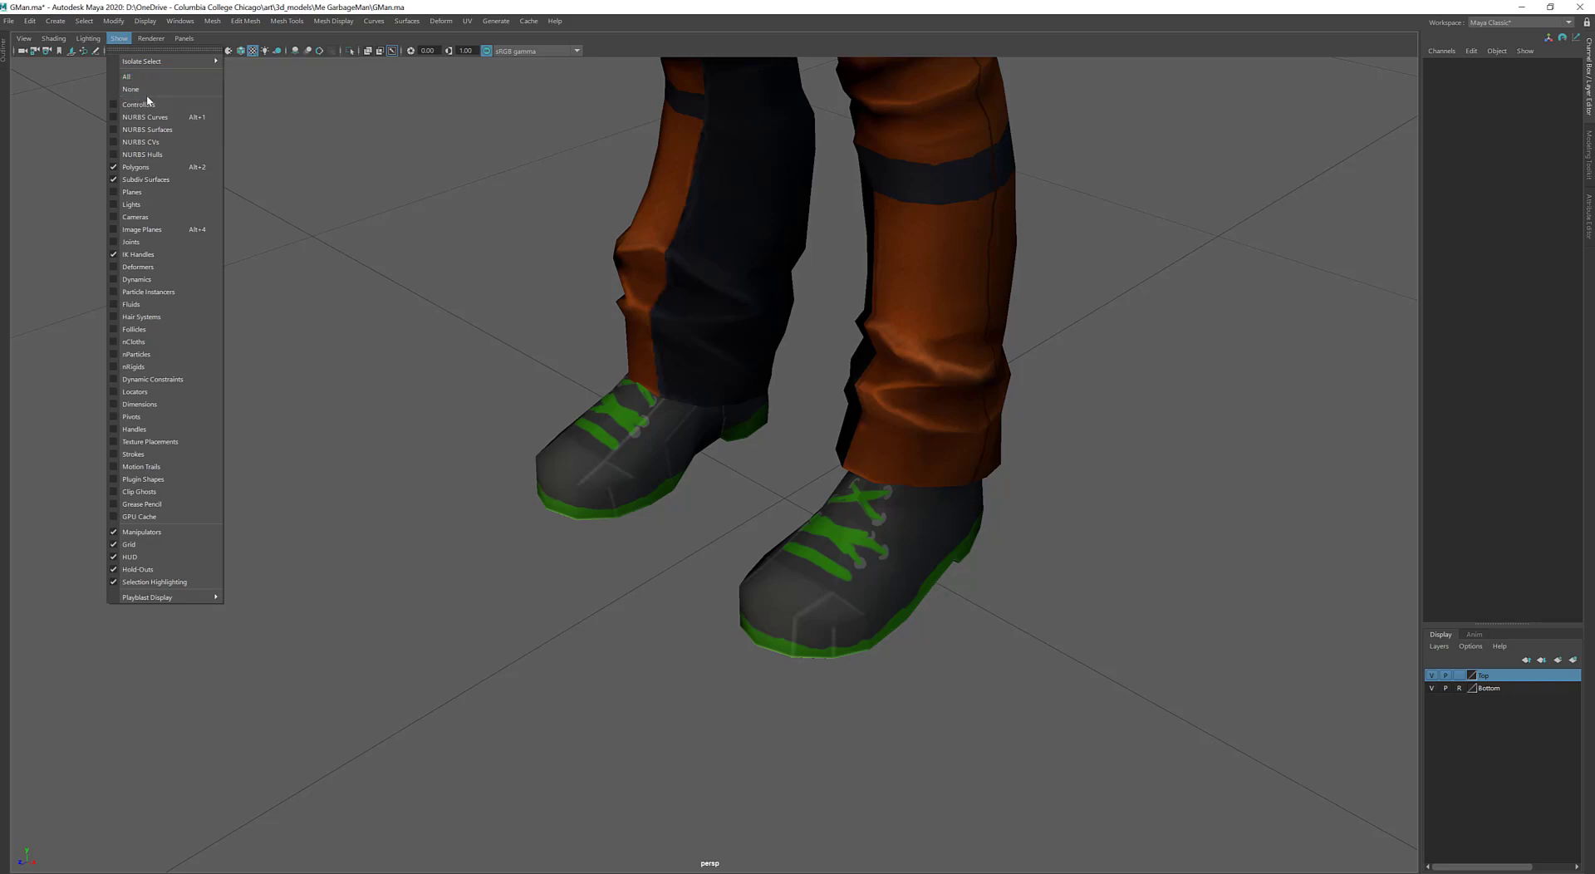
click(167, 241)
Select the IK handles at both ankles together
alt+drag(678, 356, 593, 415)
scroll(798, 421, down, 1)
alt+drag(798, 422, 840, 499)
alt+right_drag(839, 498, 1092, 468)
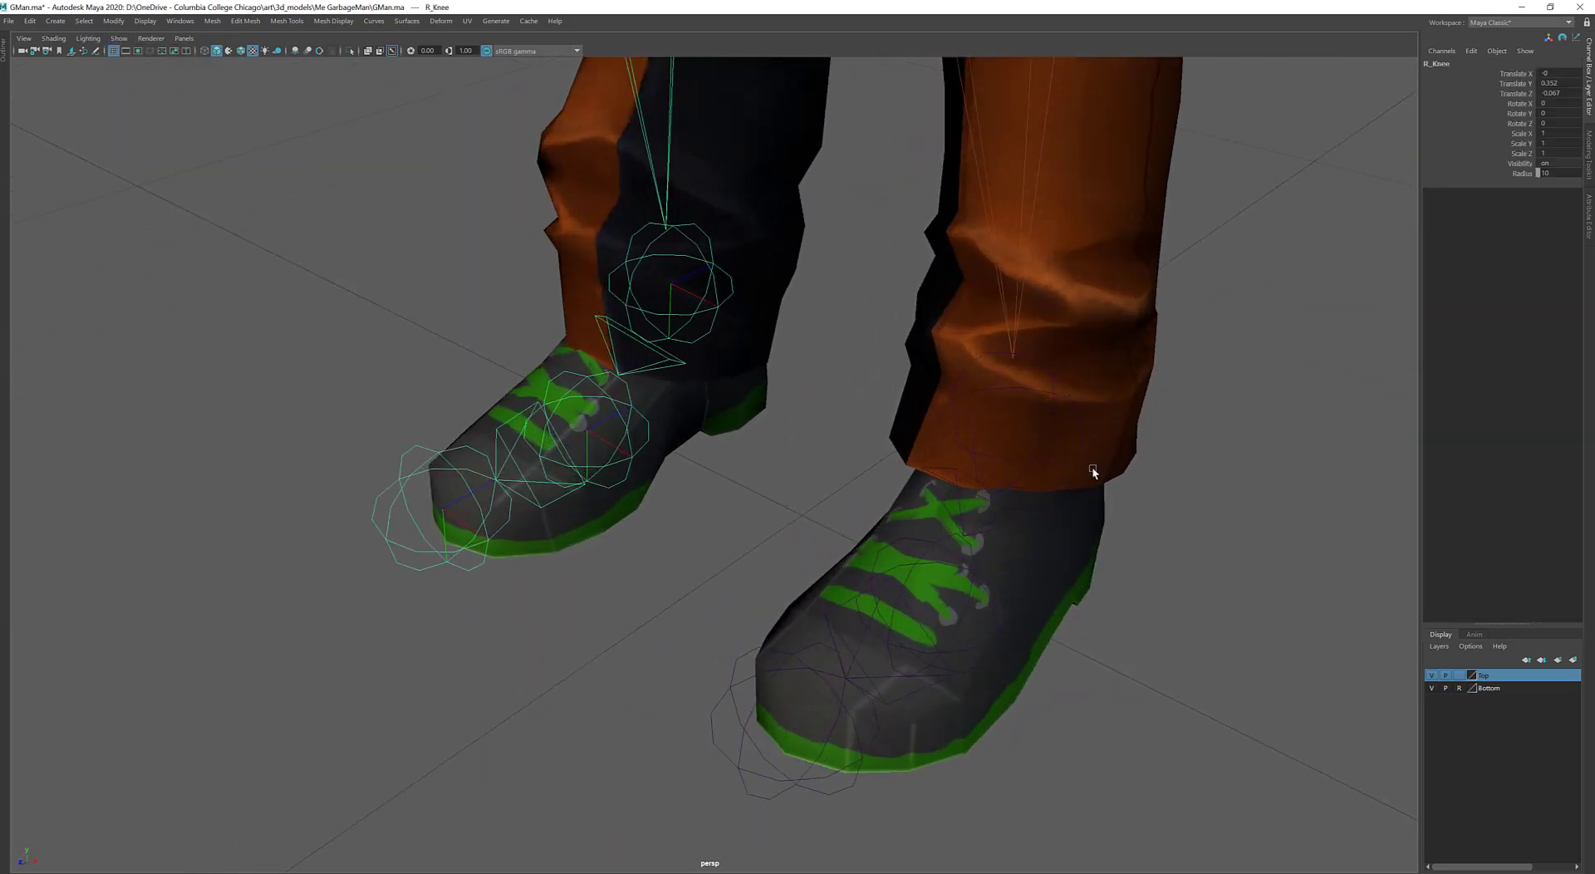
drag(988, 403, 1040, 449)
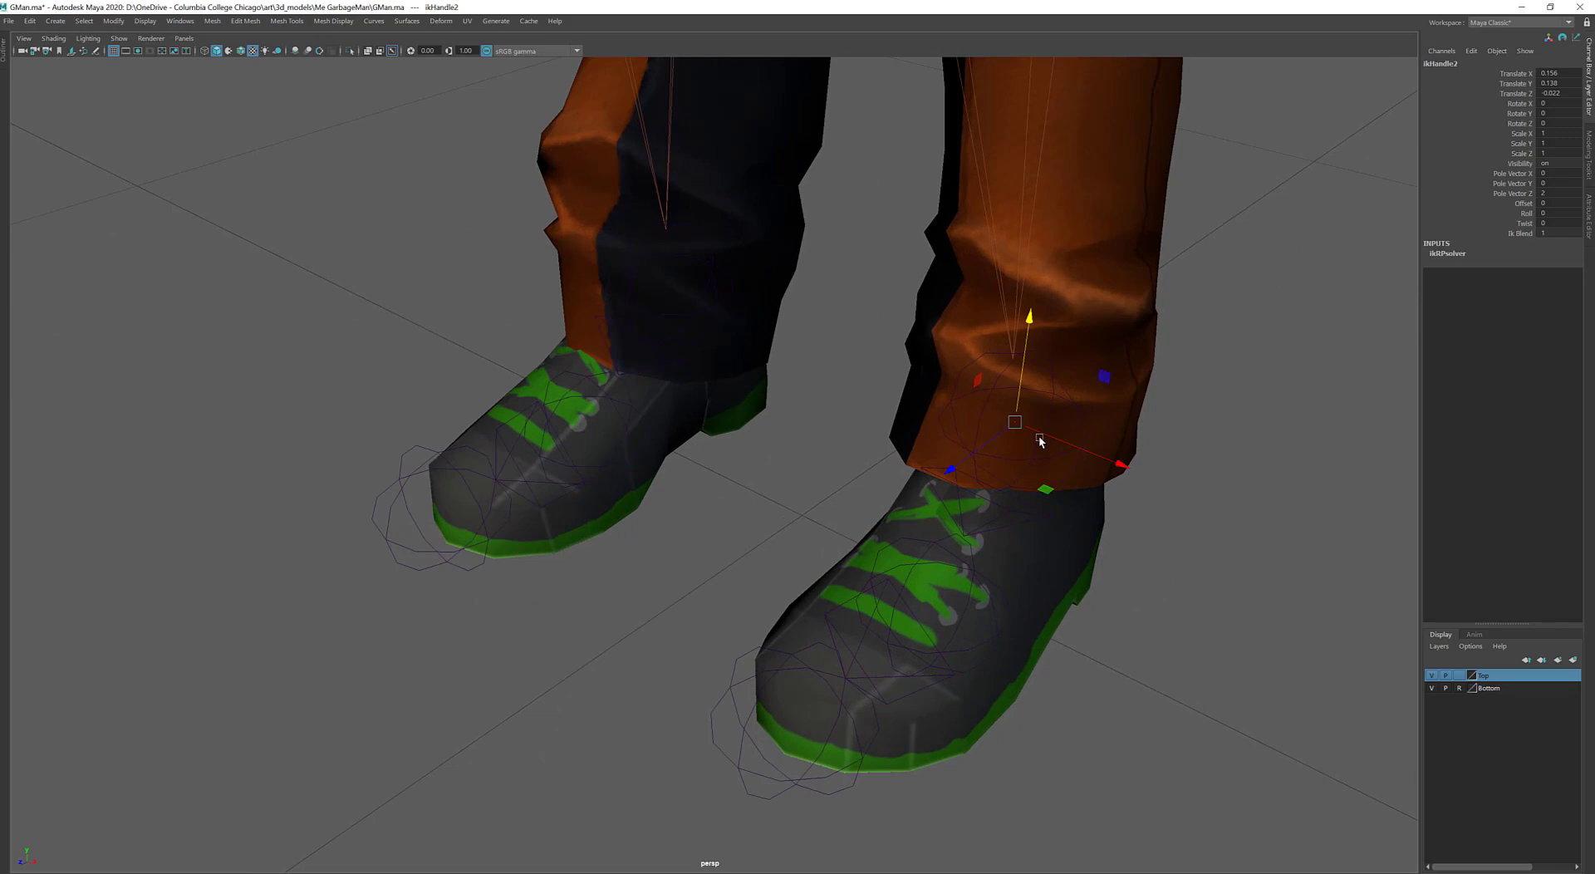
click(796, 465)
click(670, 289)
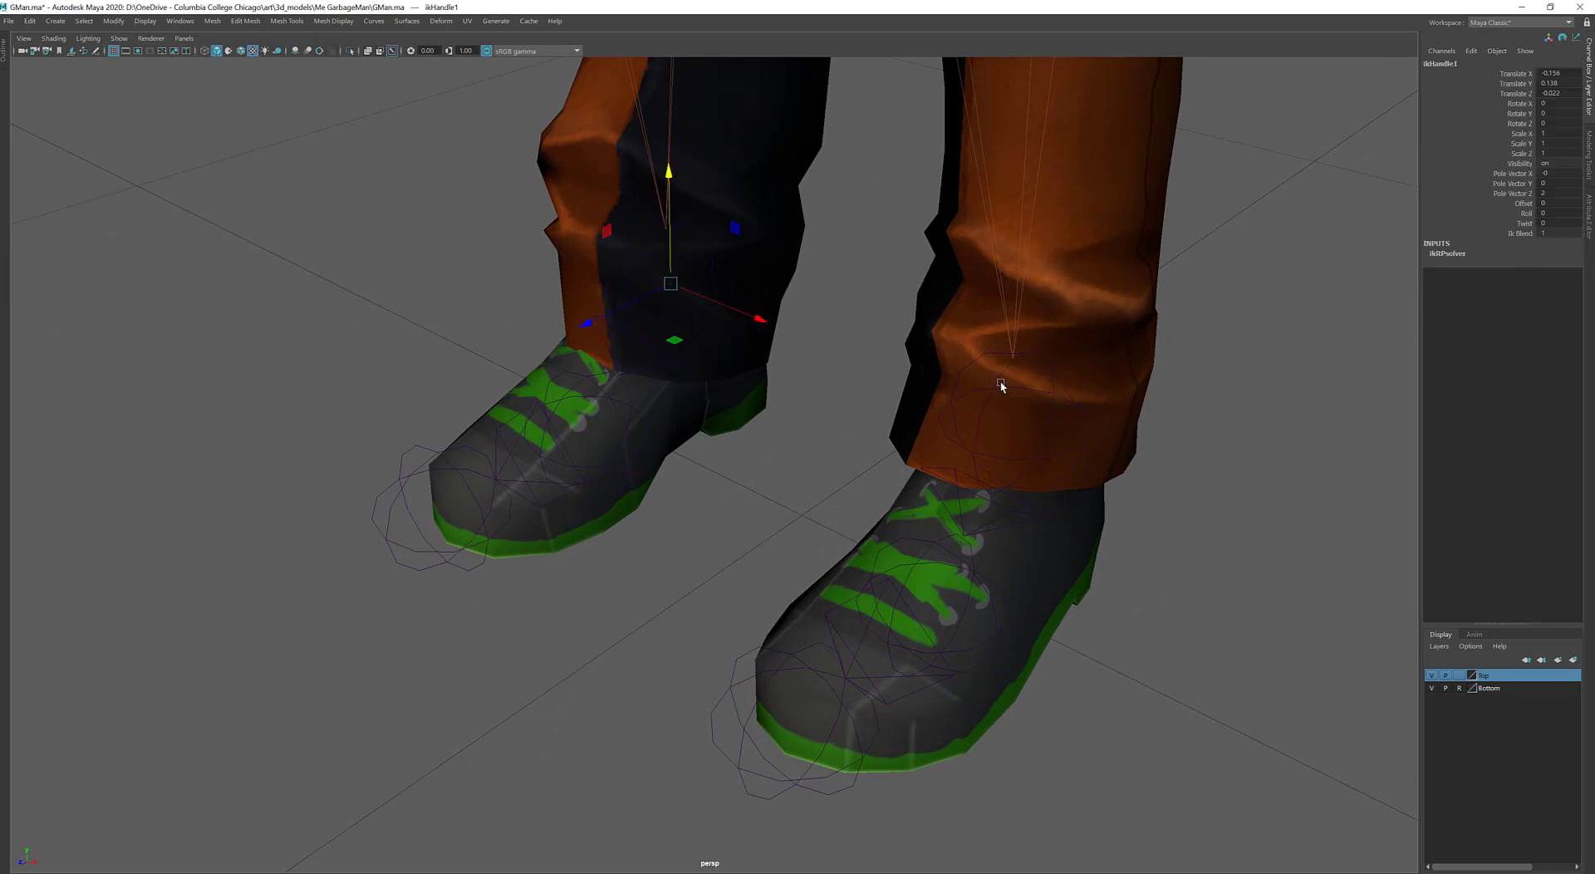
shift+drag(1015, 417, 1033, 442)
alt+drag(811, 408, 836, 384)
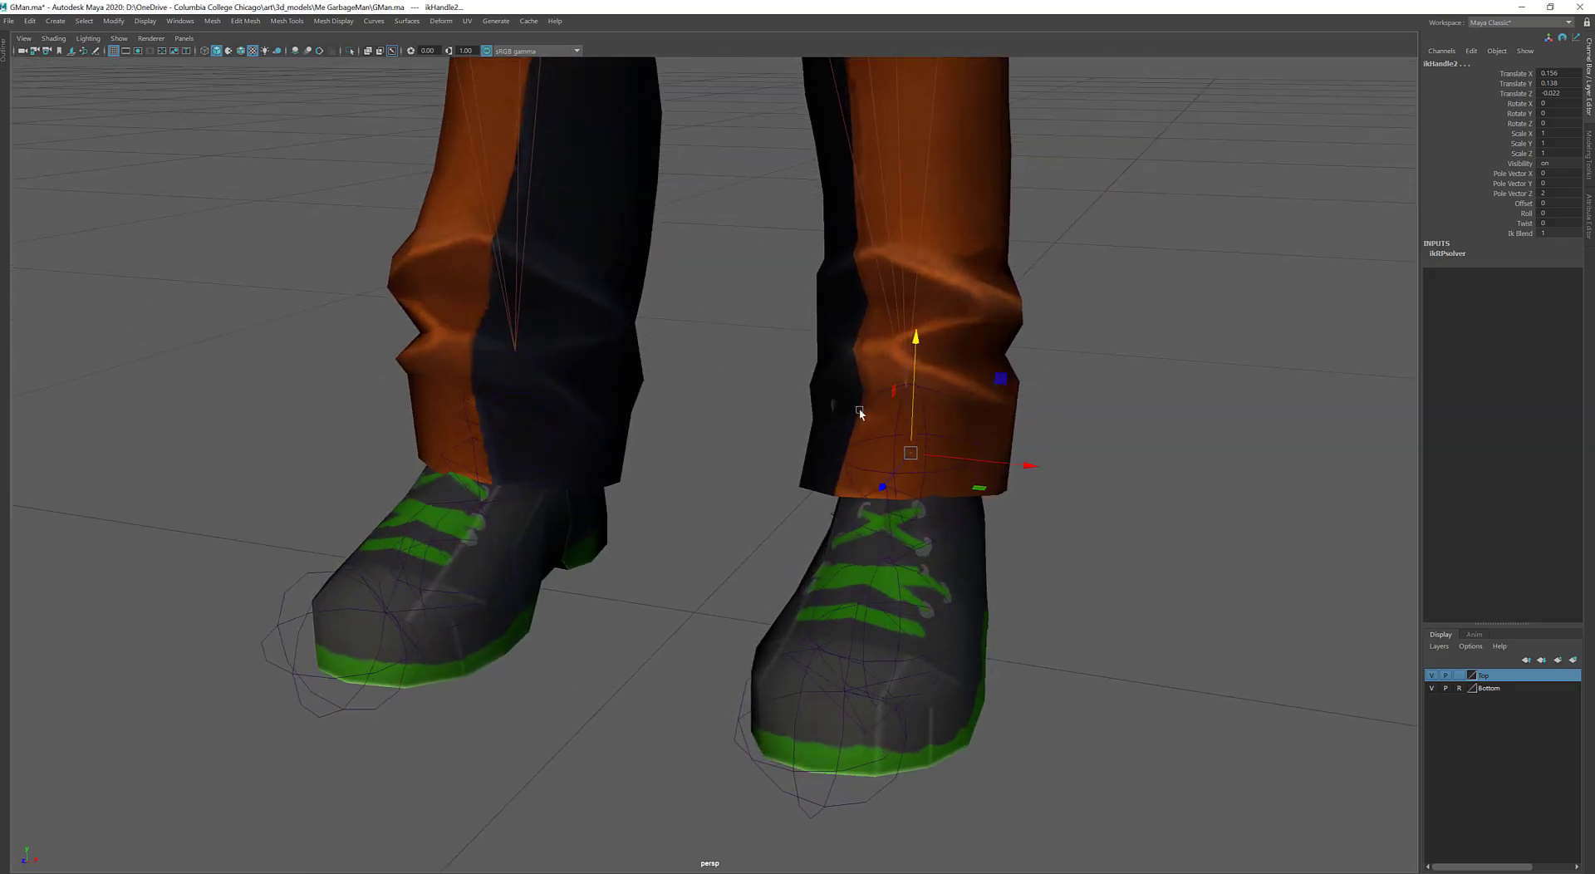
click(116, 22)
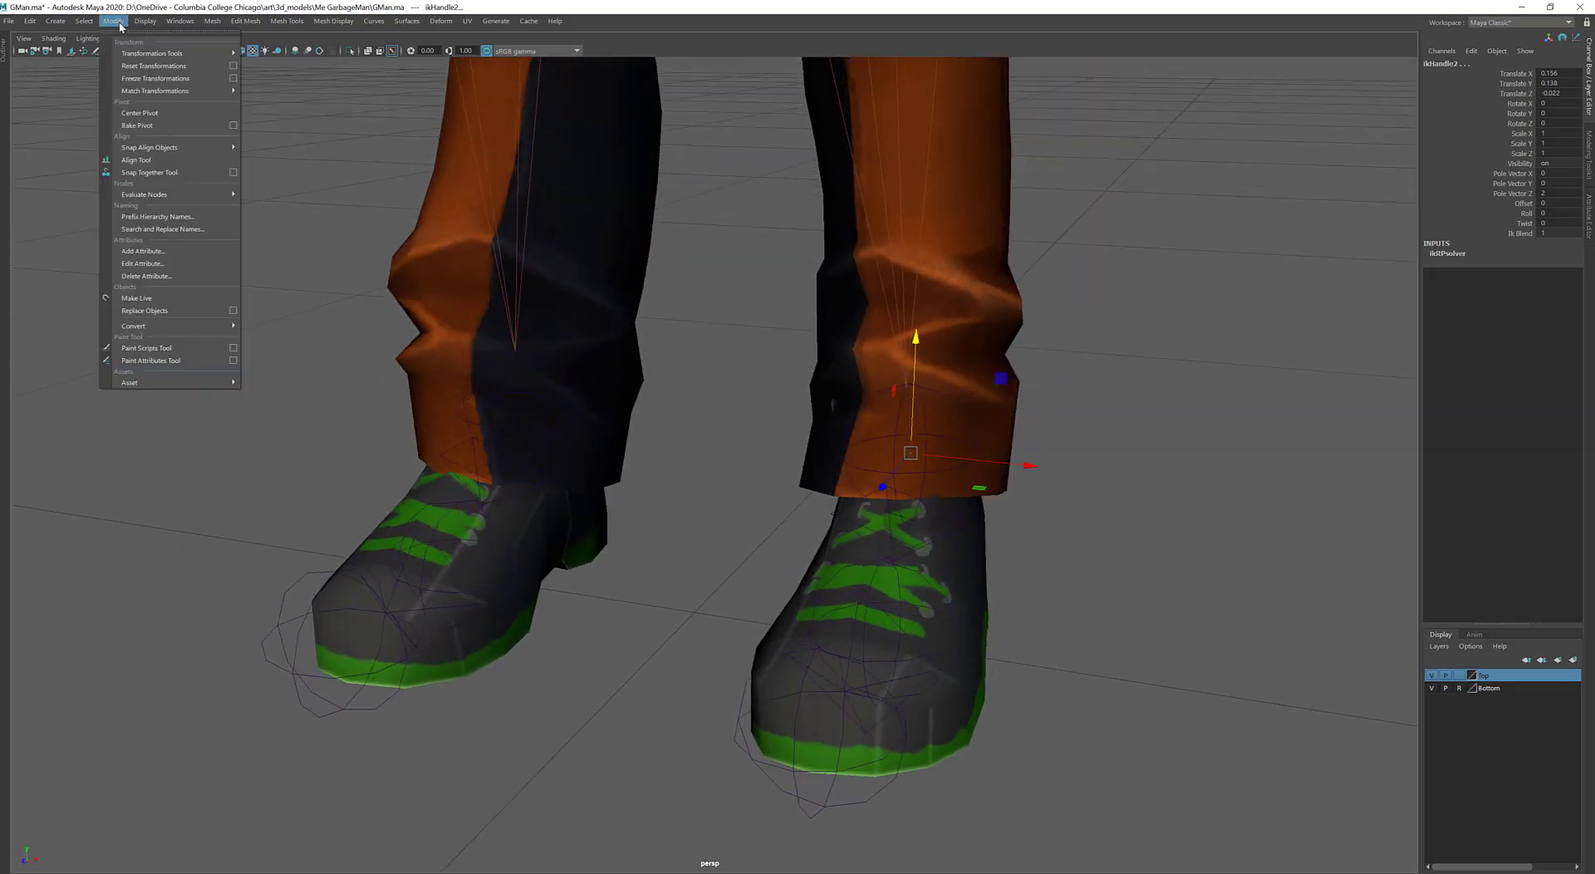
click(59, 21)
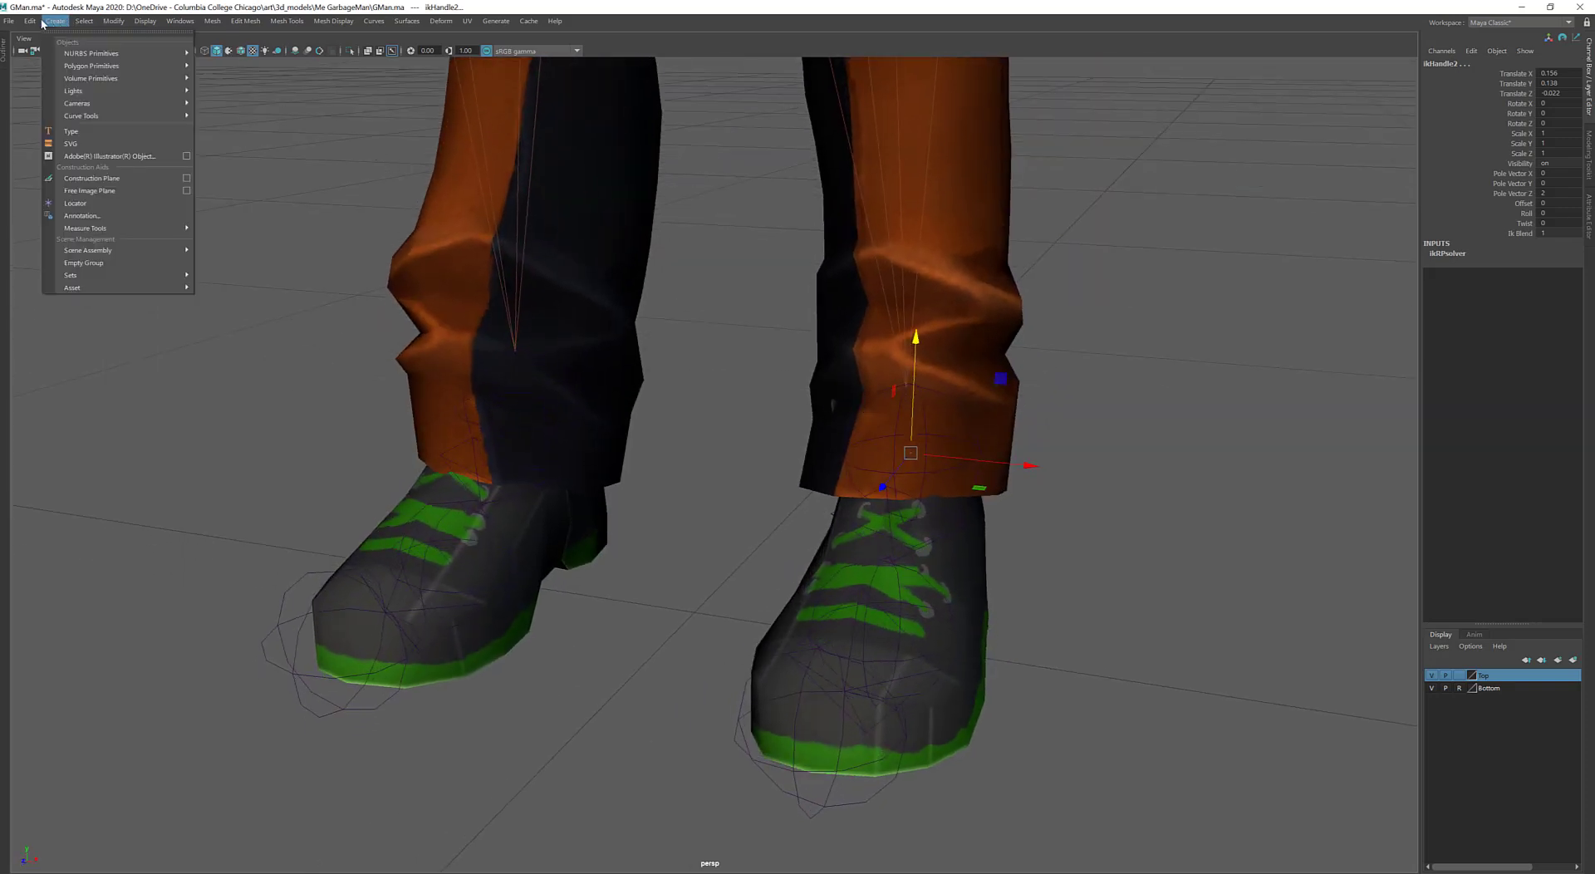
mouse_move(145, 21)
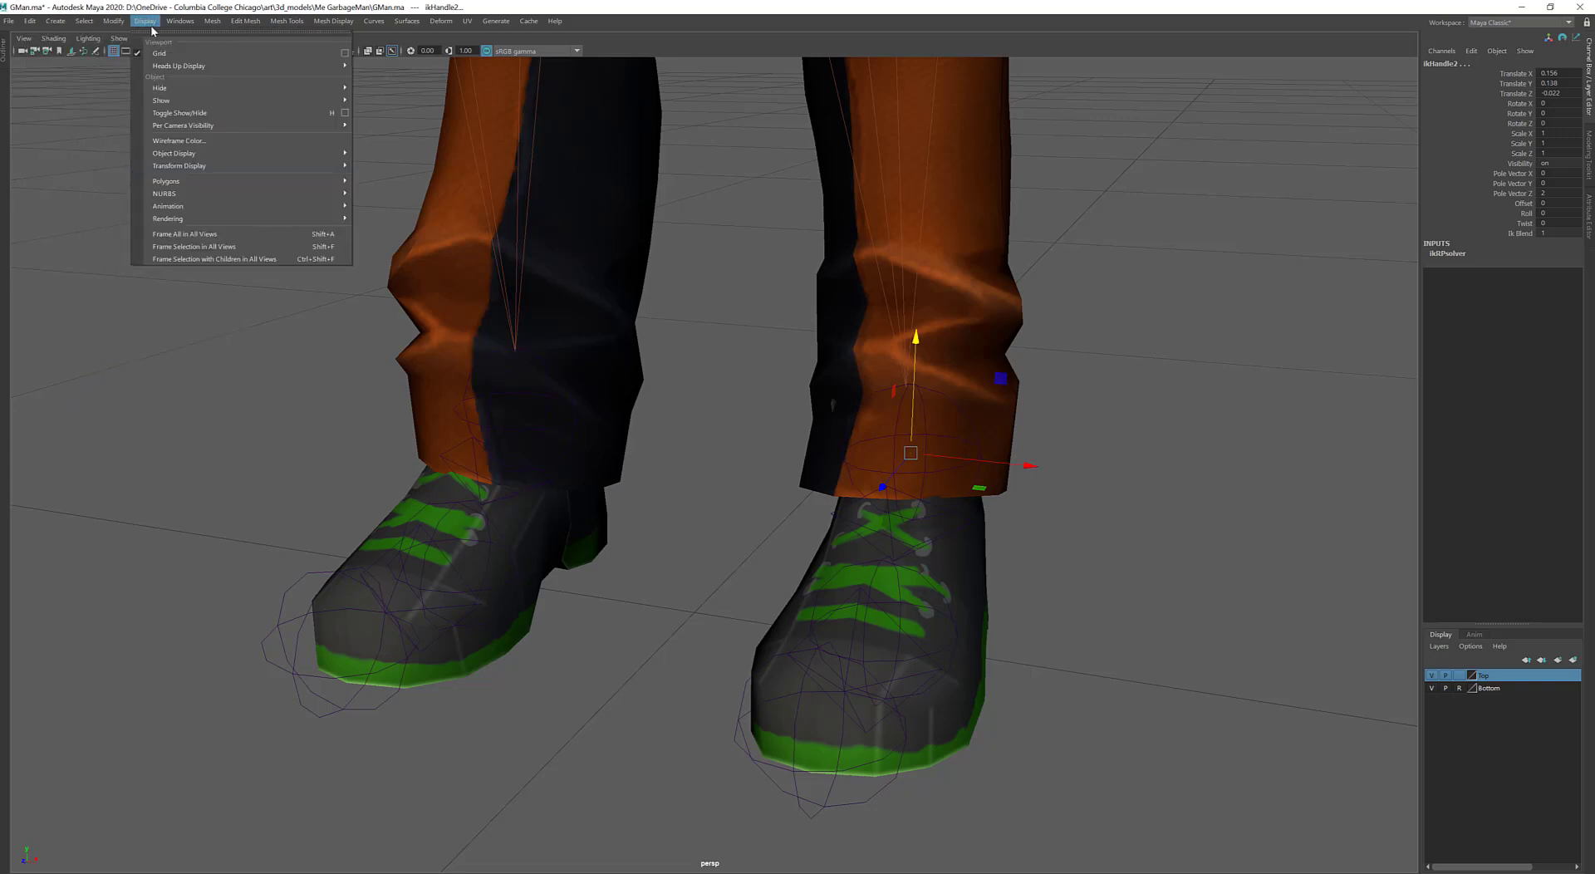
mouse_move(184, 65)
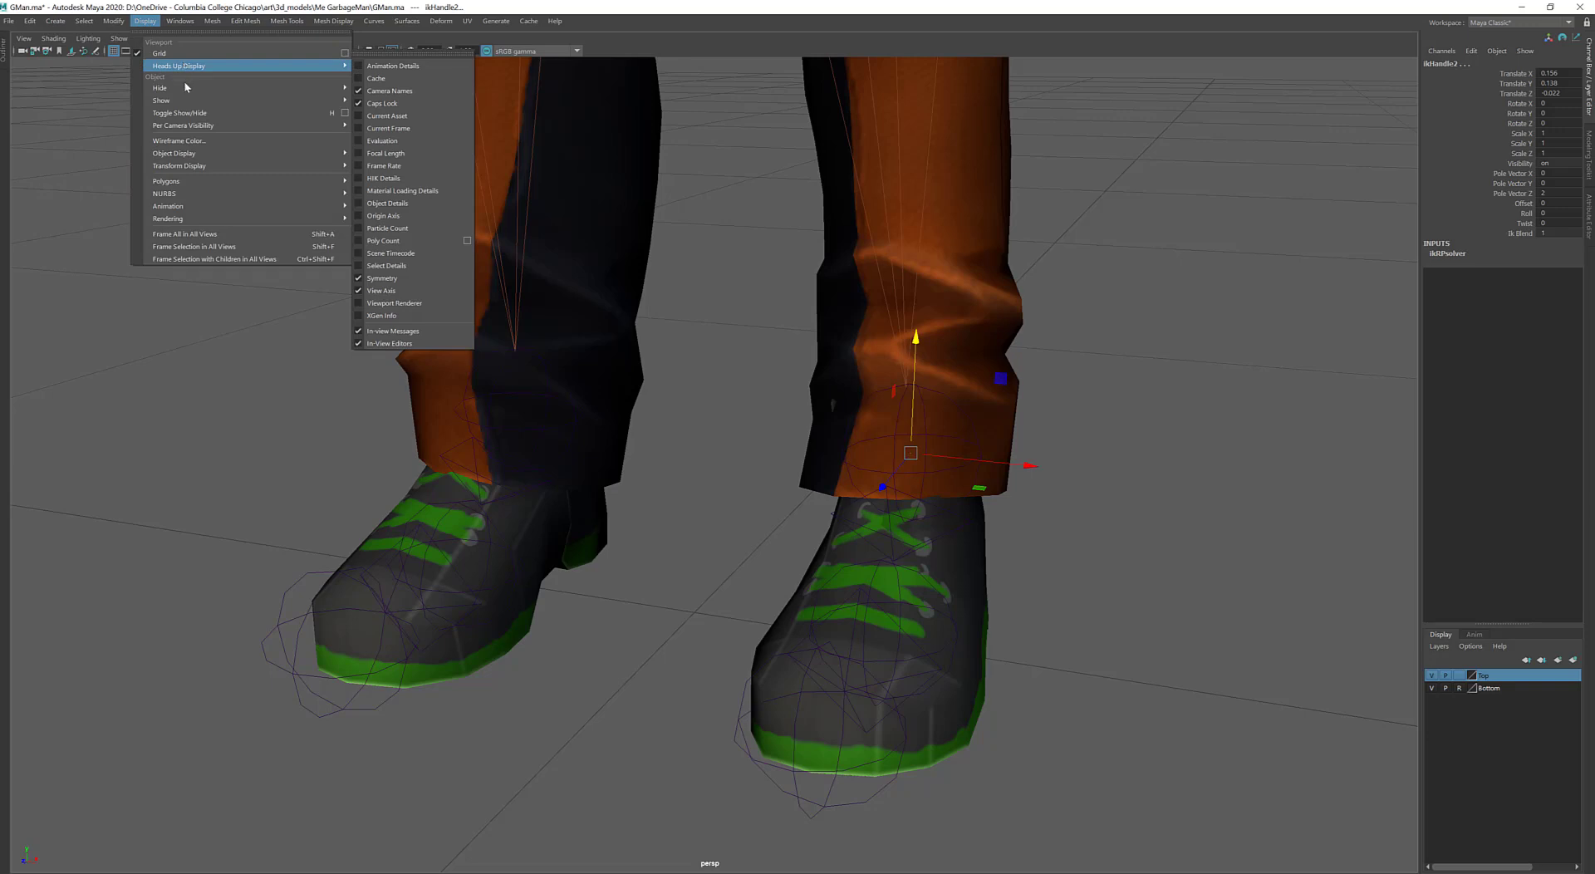
mouse_move(189, 101)
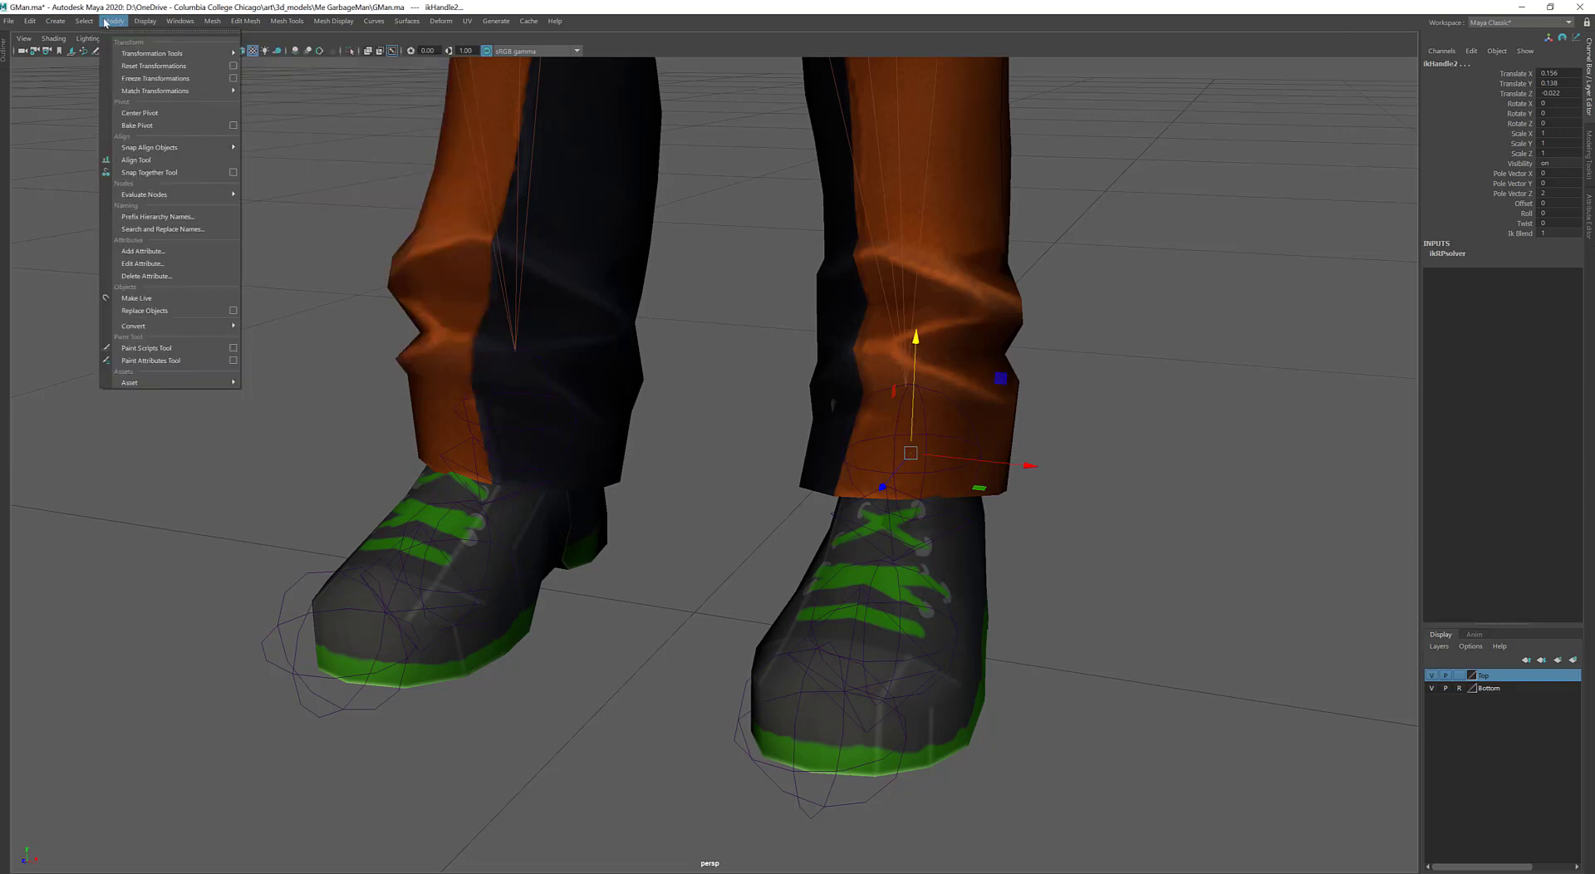
click(335, 171)
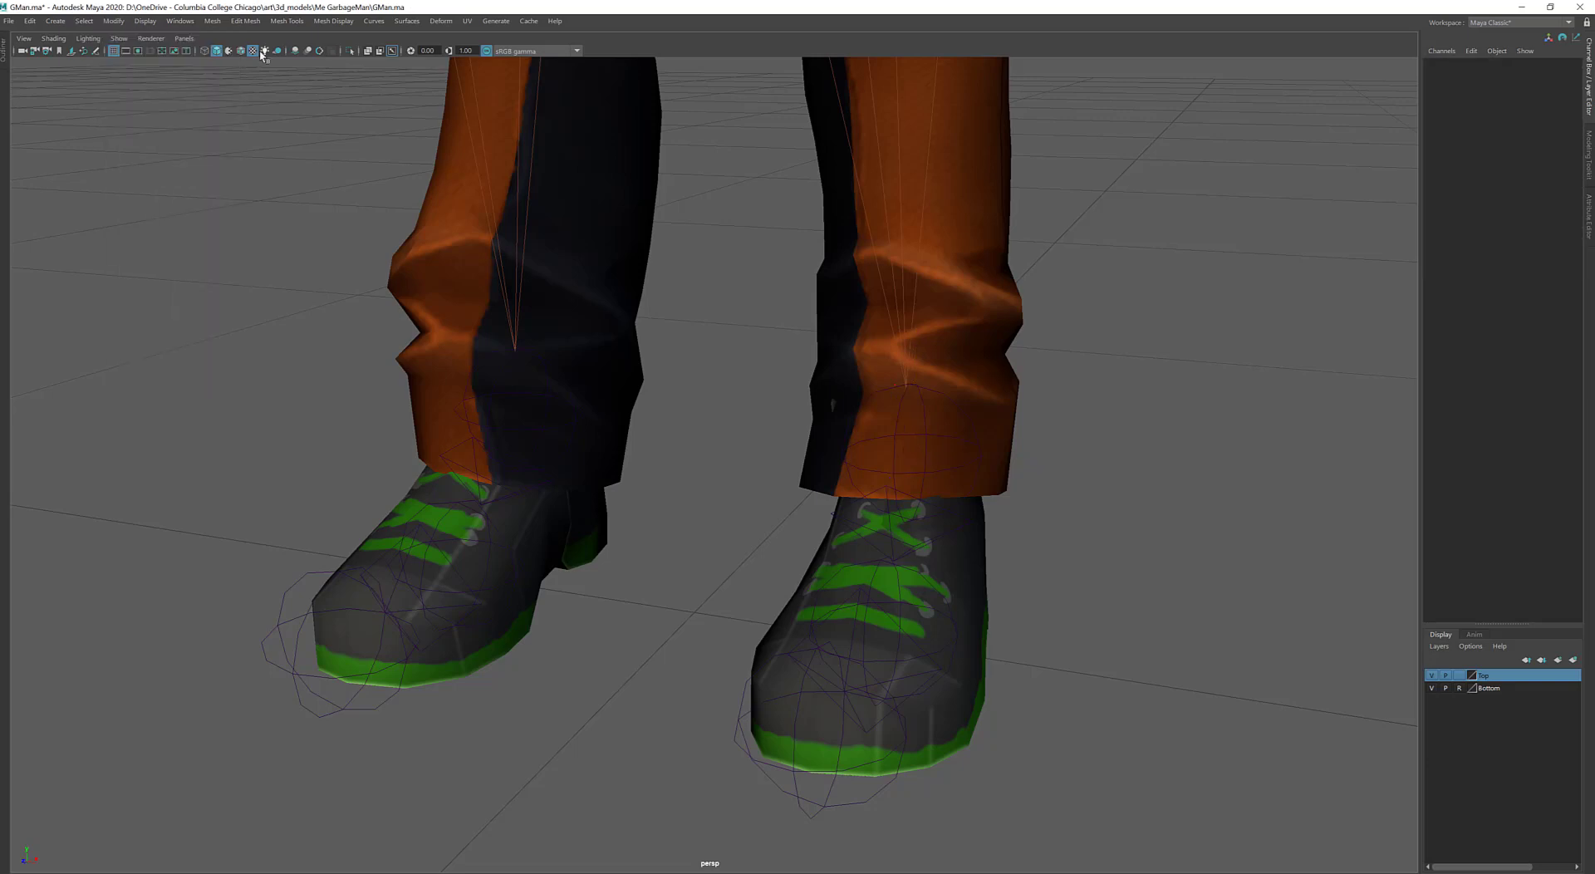
Set the IK handle display size to 10.00 and close the size settings
click(145, 21)
mouse_move(219, 194)
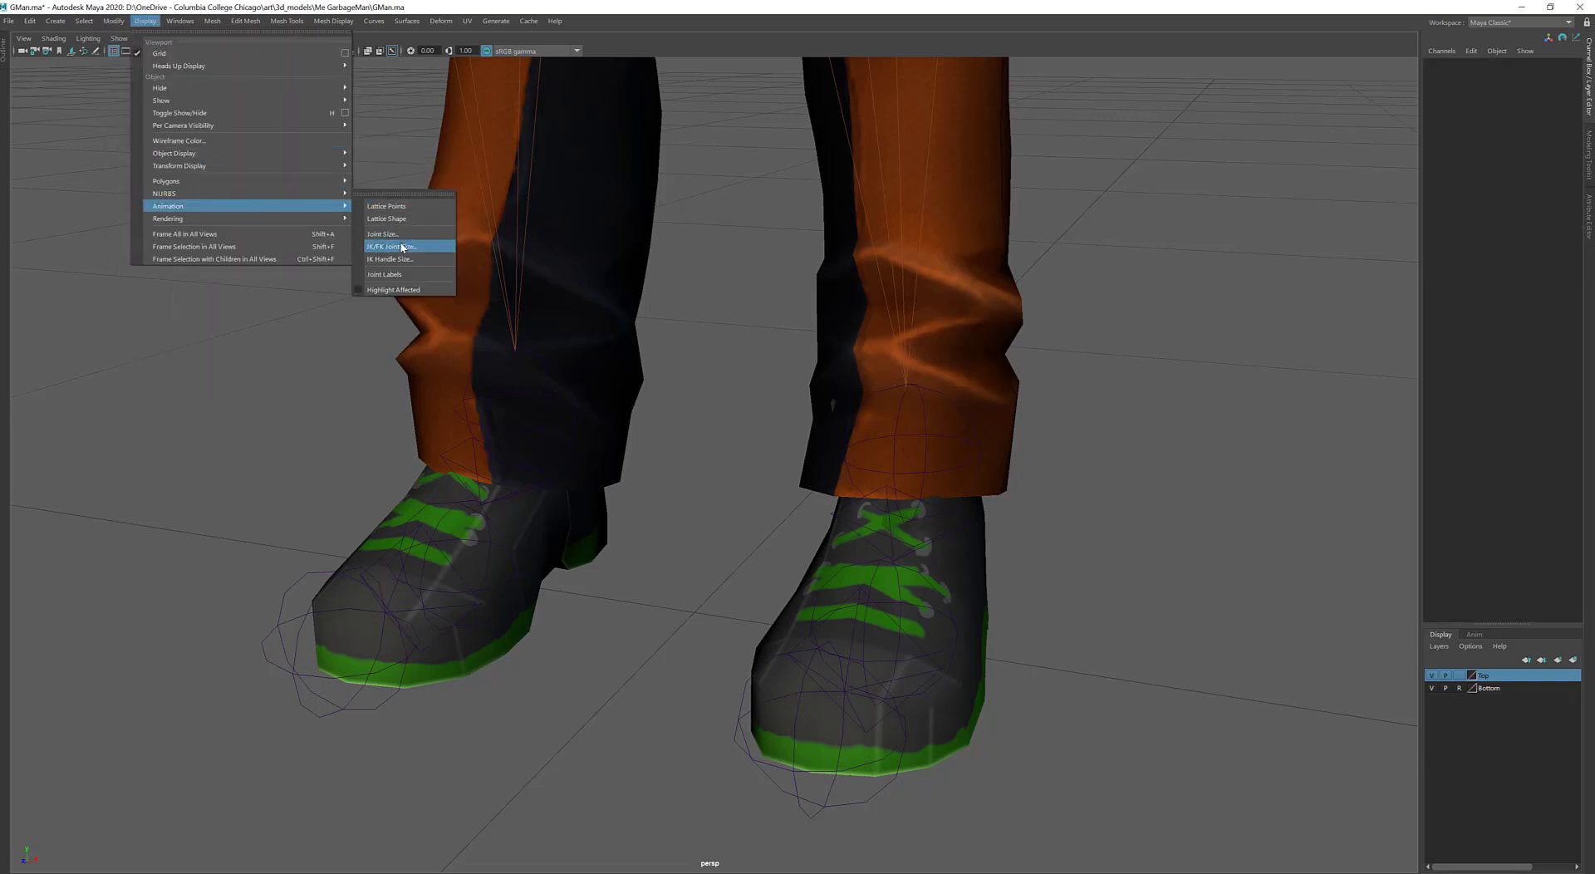
click(405, 255)
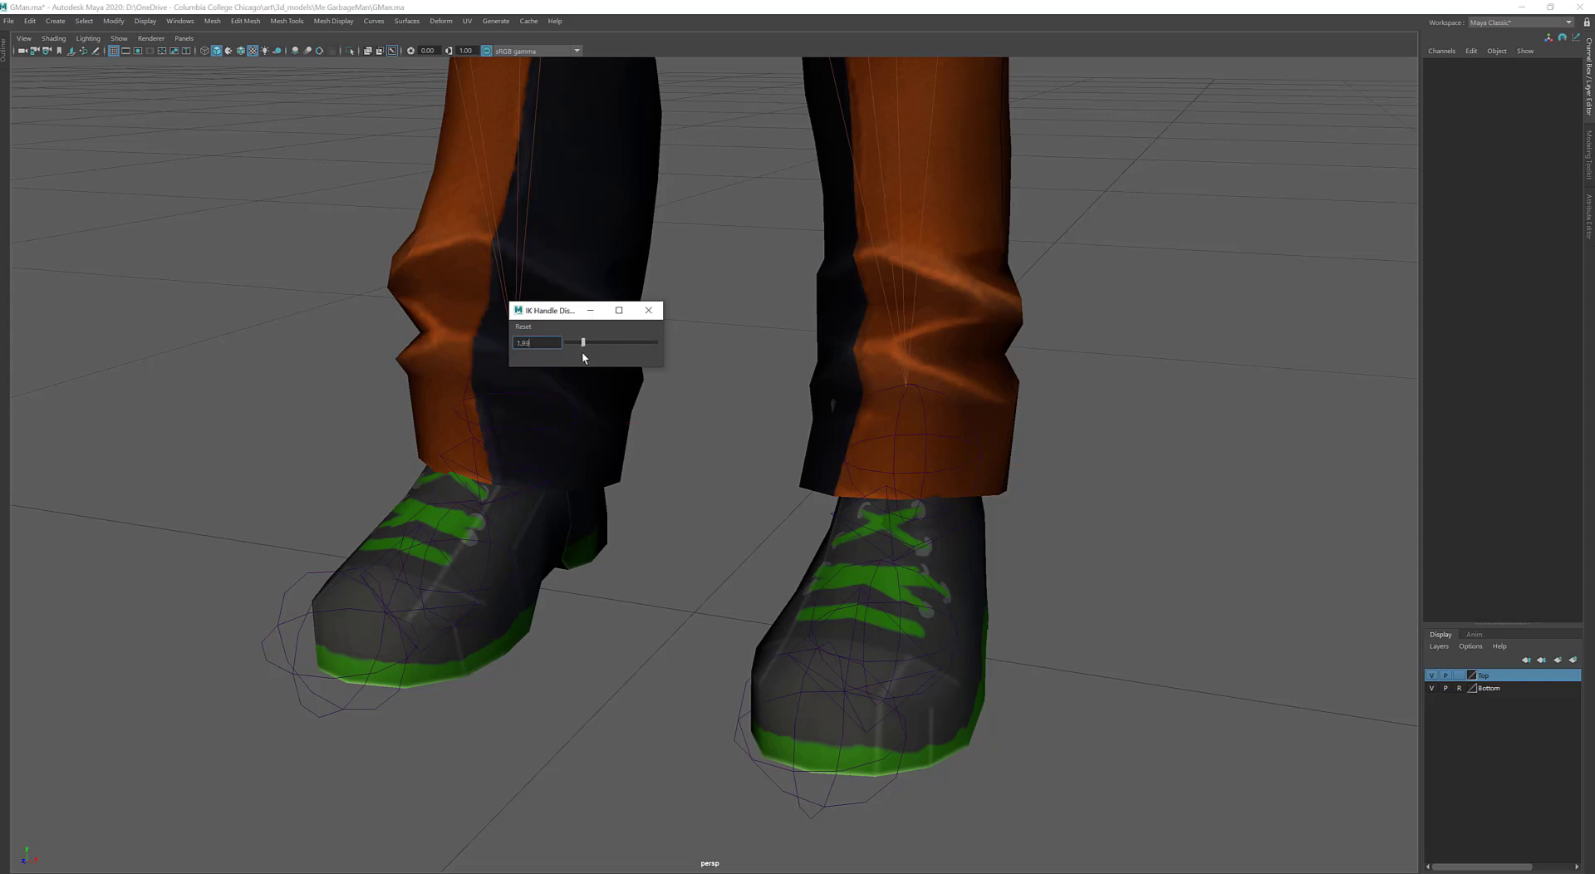
drag(582, 352, 692, 358)
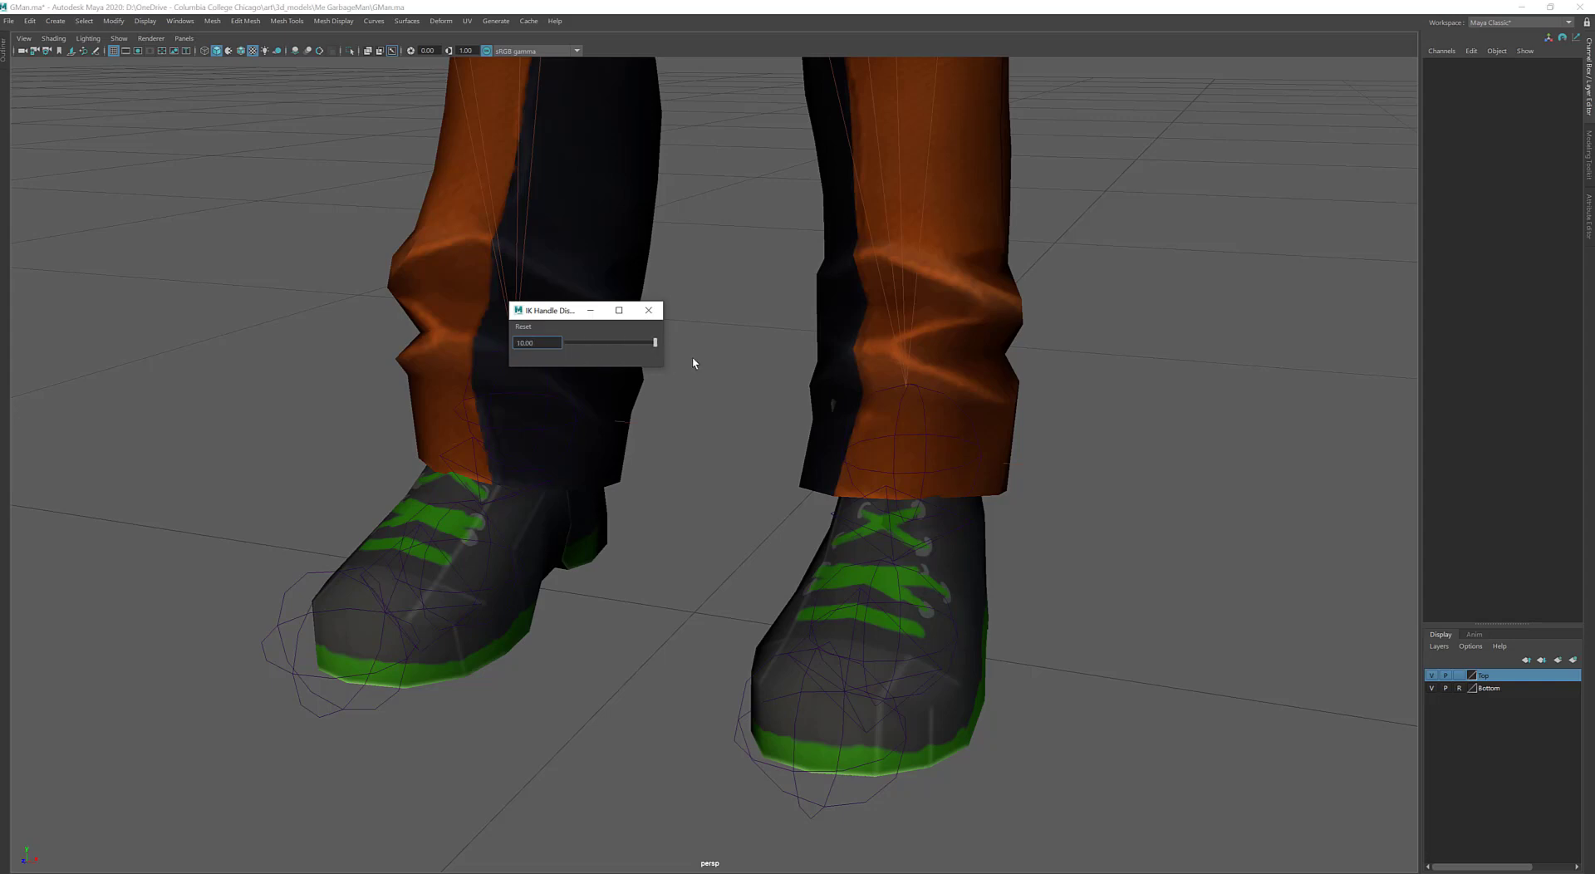
click(1035, 453)
click(650, 308)
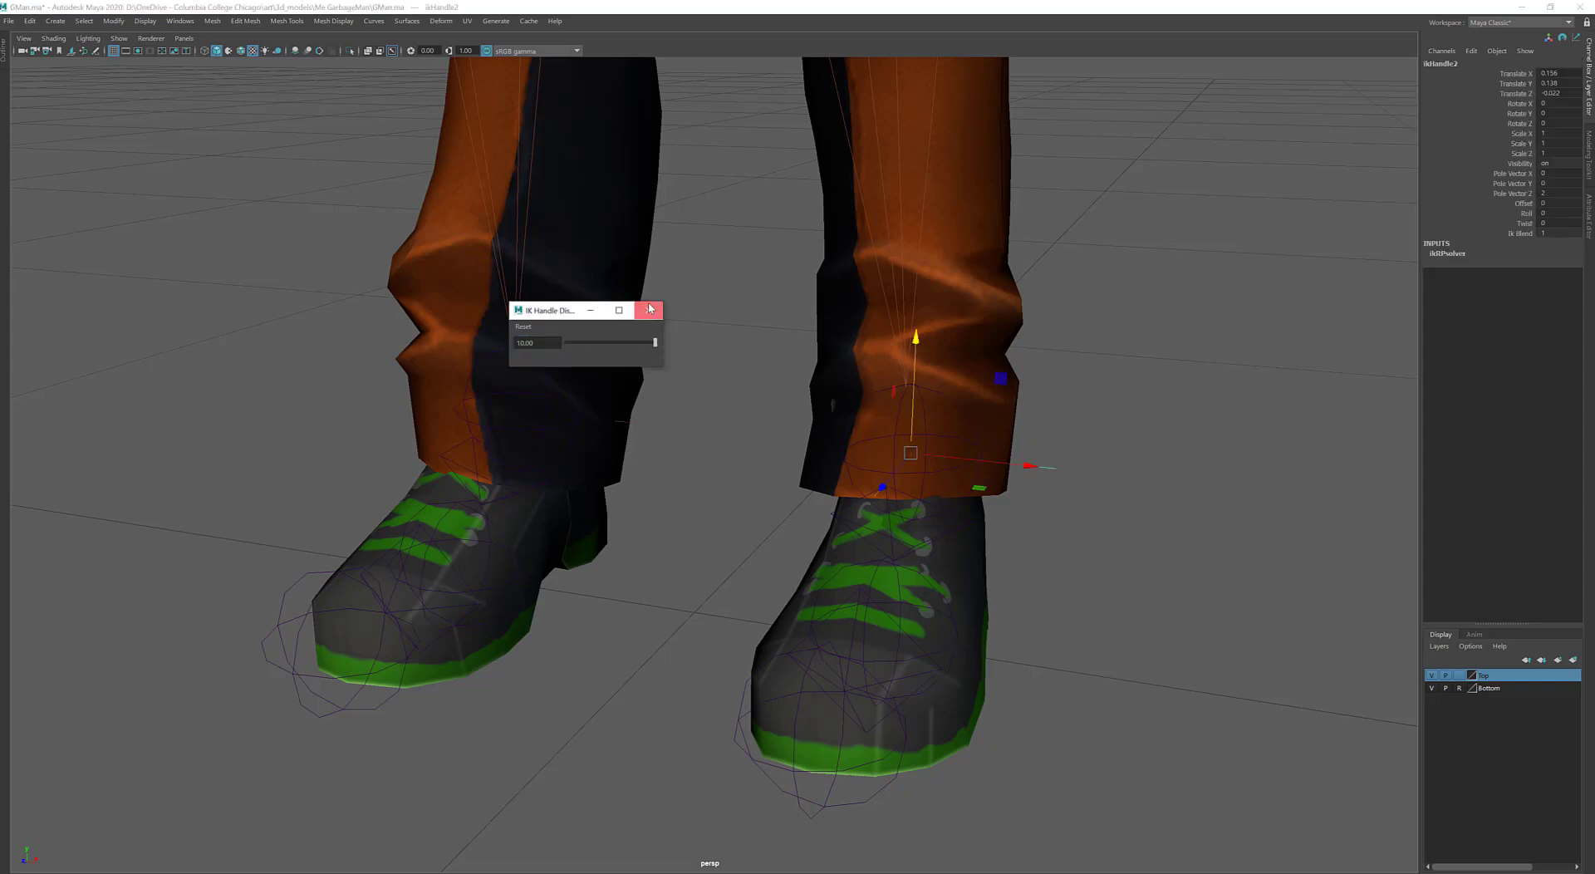
Test the left leg's IK by moving its ankle handle, and undo the moves
scroll(961, 418, down, 3)
alt+drag(961, 418, 887, 451)
scroll(885, 400, down, 2)
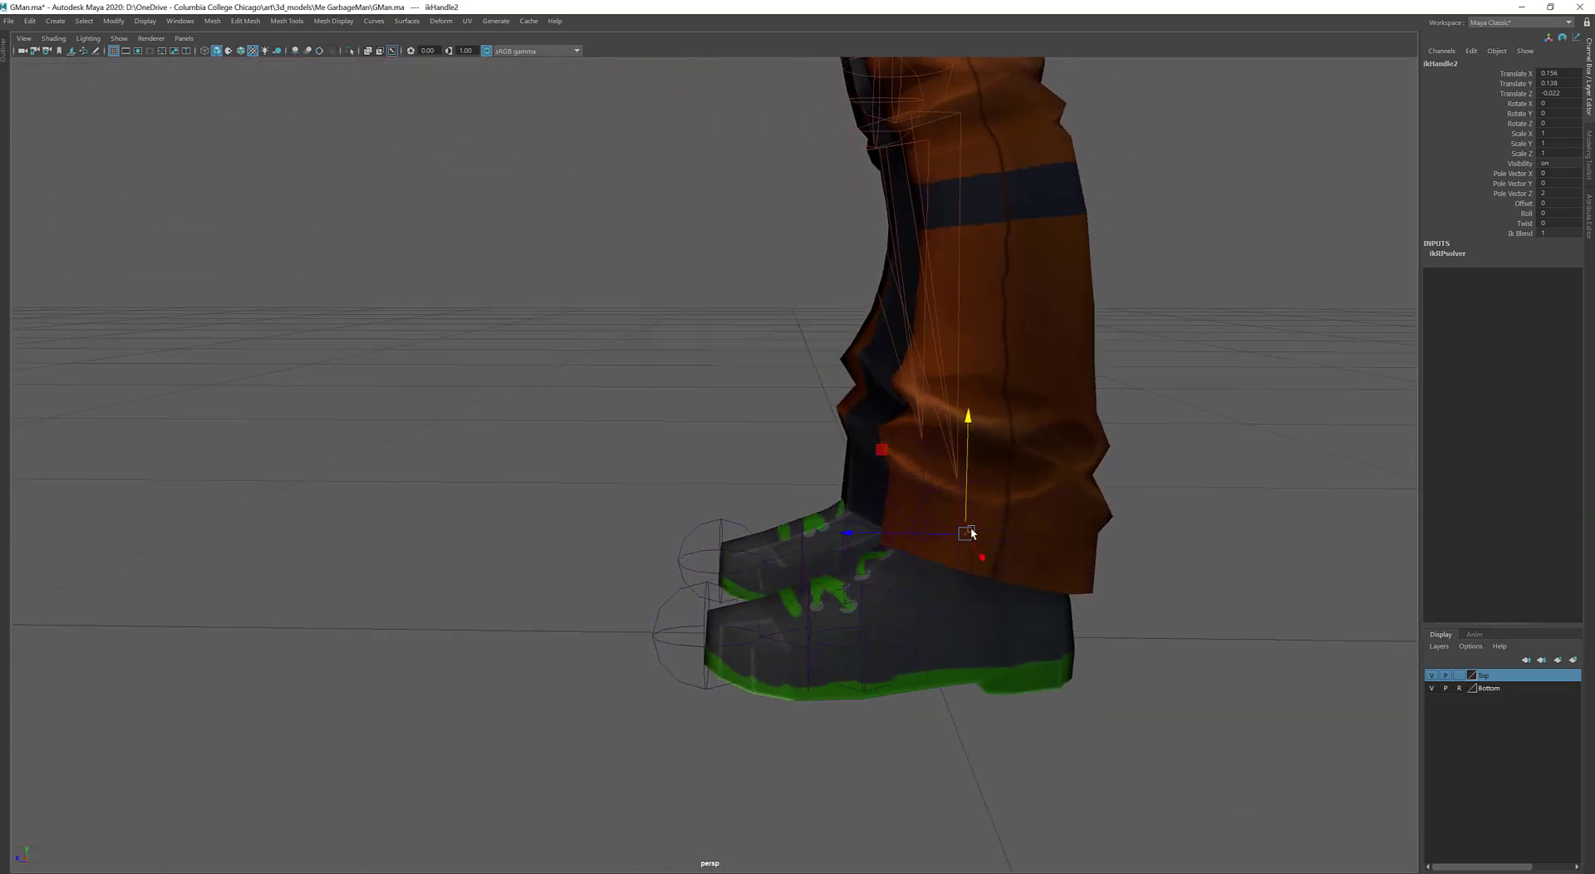
drag(971, 533, 786, 286)
drag(641, 365, 837, 367)
scroll(836, 369, down, 3)
alt+middle_drag(837, 369, 864, 463)
alt+drag(865, 463, 826, 489)
key(ctrl+z)
key(ctrl+z)
scroll(820, 489, up, 2)
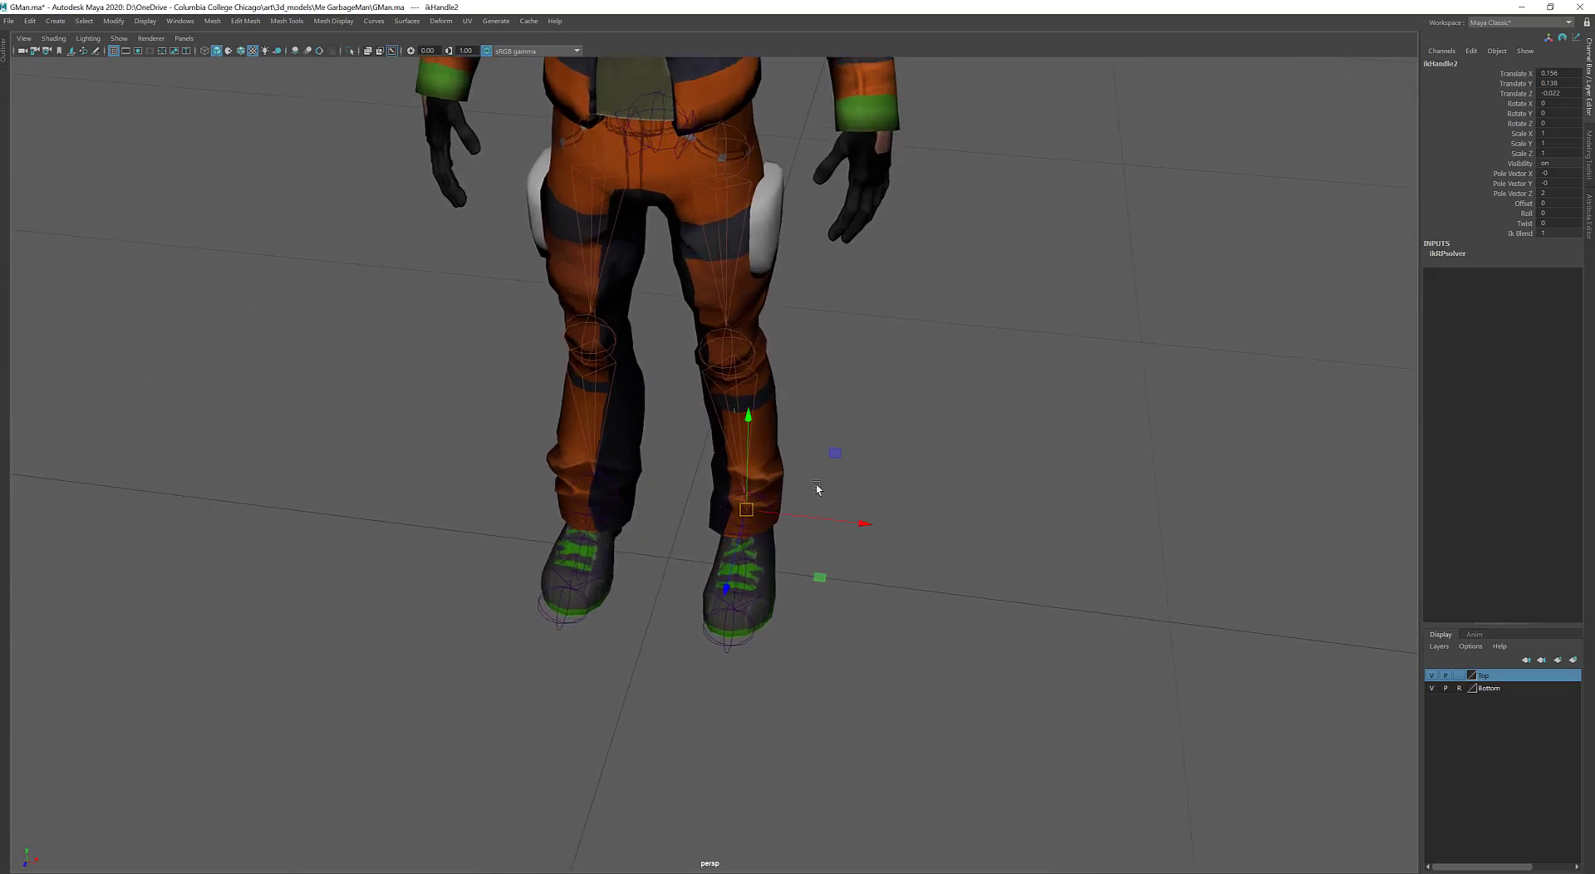
Select the Root joint with its leg hierarchy and hide the Top display layer
alt+middle_drag(817, 485, 822, 538)
click(654, 181)
click(655, 188)
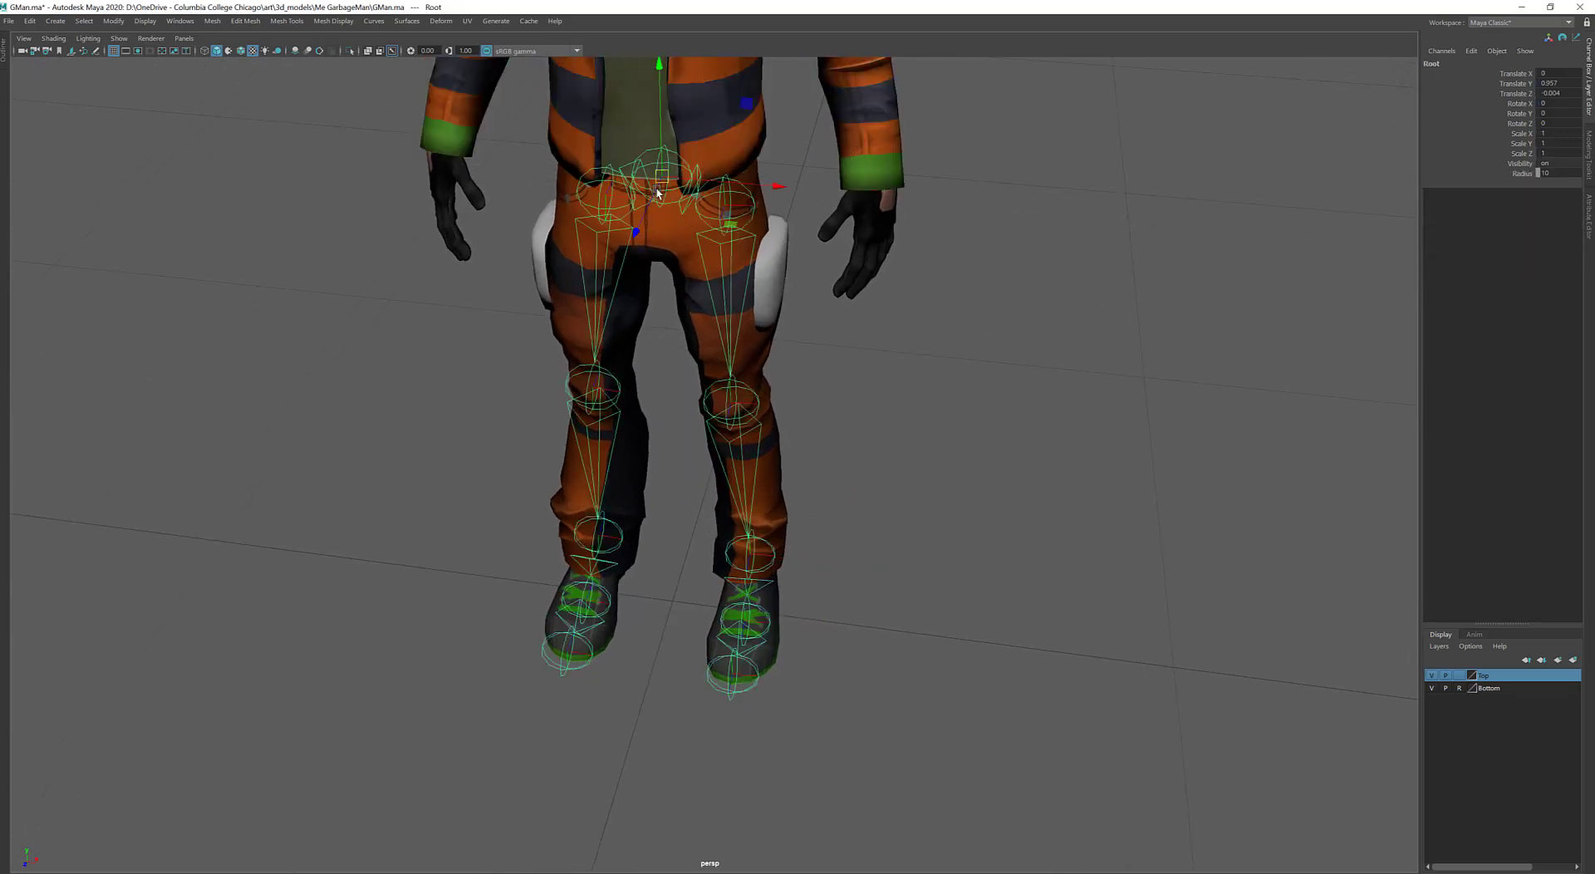
alt+drag(668, 328, 660, 320)
click(1431, 675)
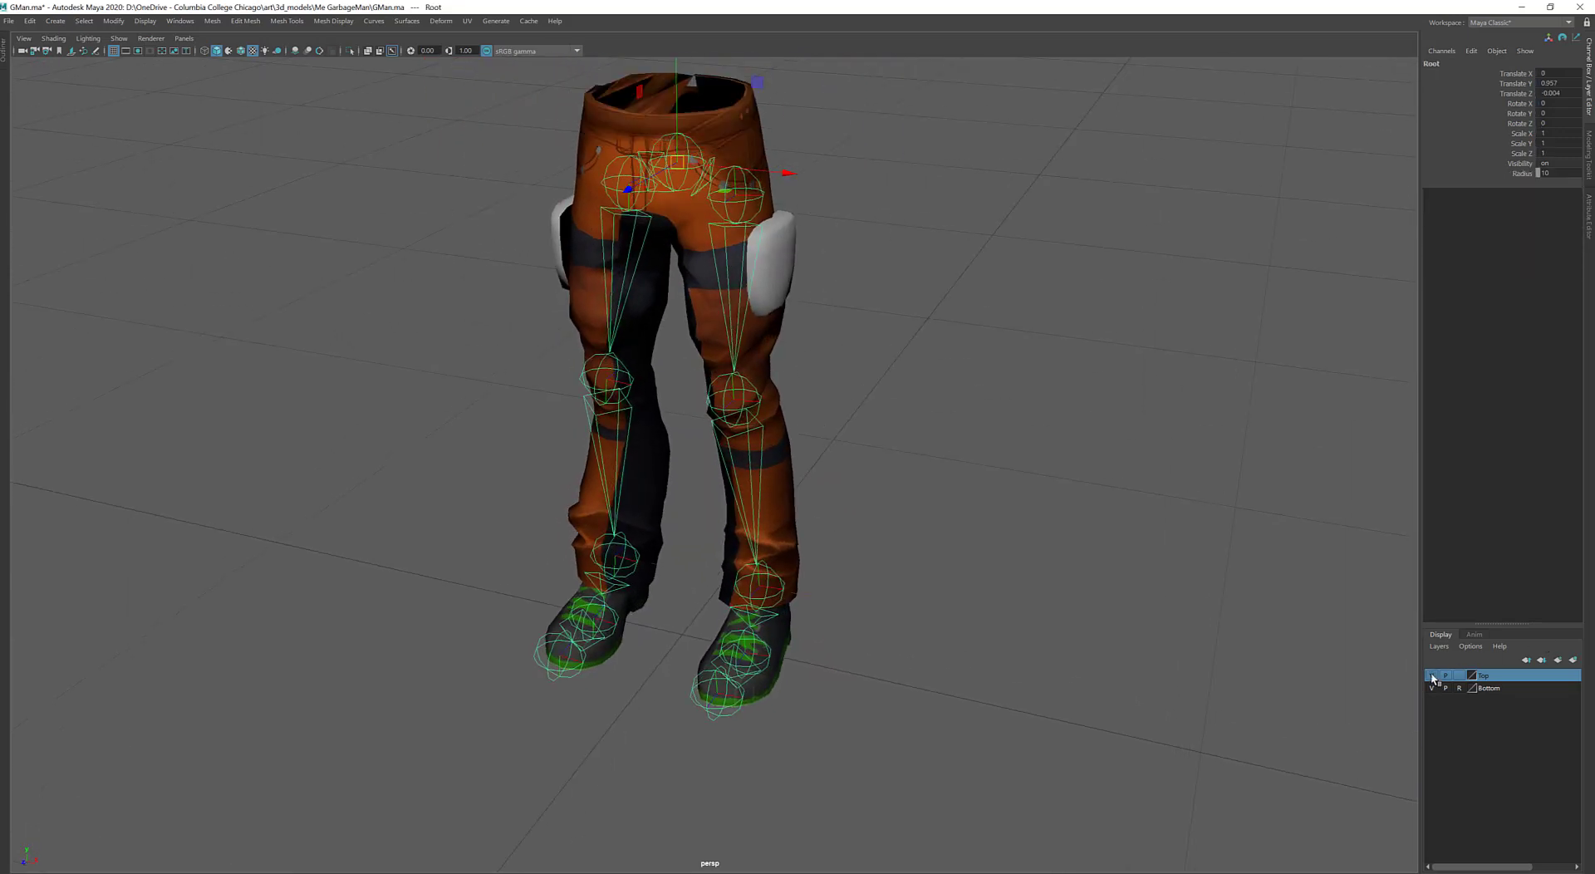
alt+drag(1121, 532, 877, 477)
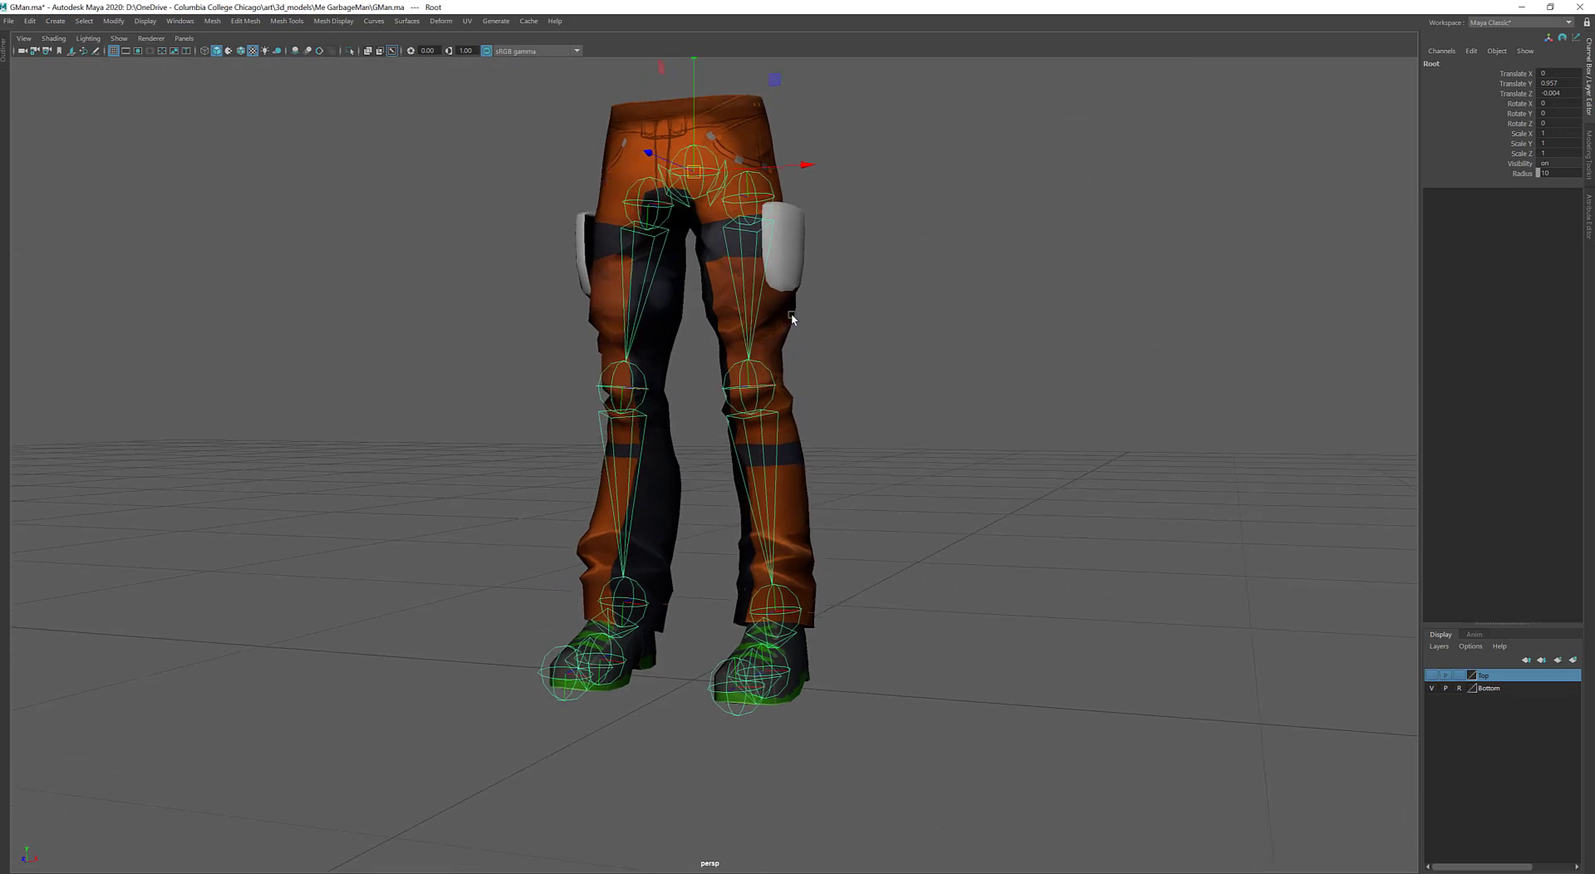
Turn off the Bottom layer's reference mode and add the pants and boots meshes to the Root joint selection
click(1460, 688)
click(787, 326)
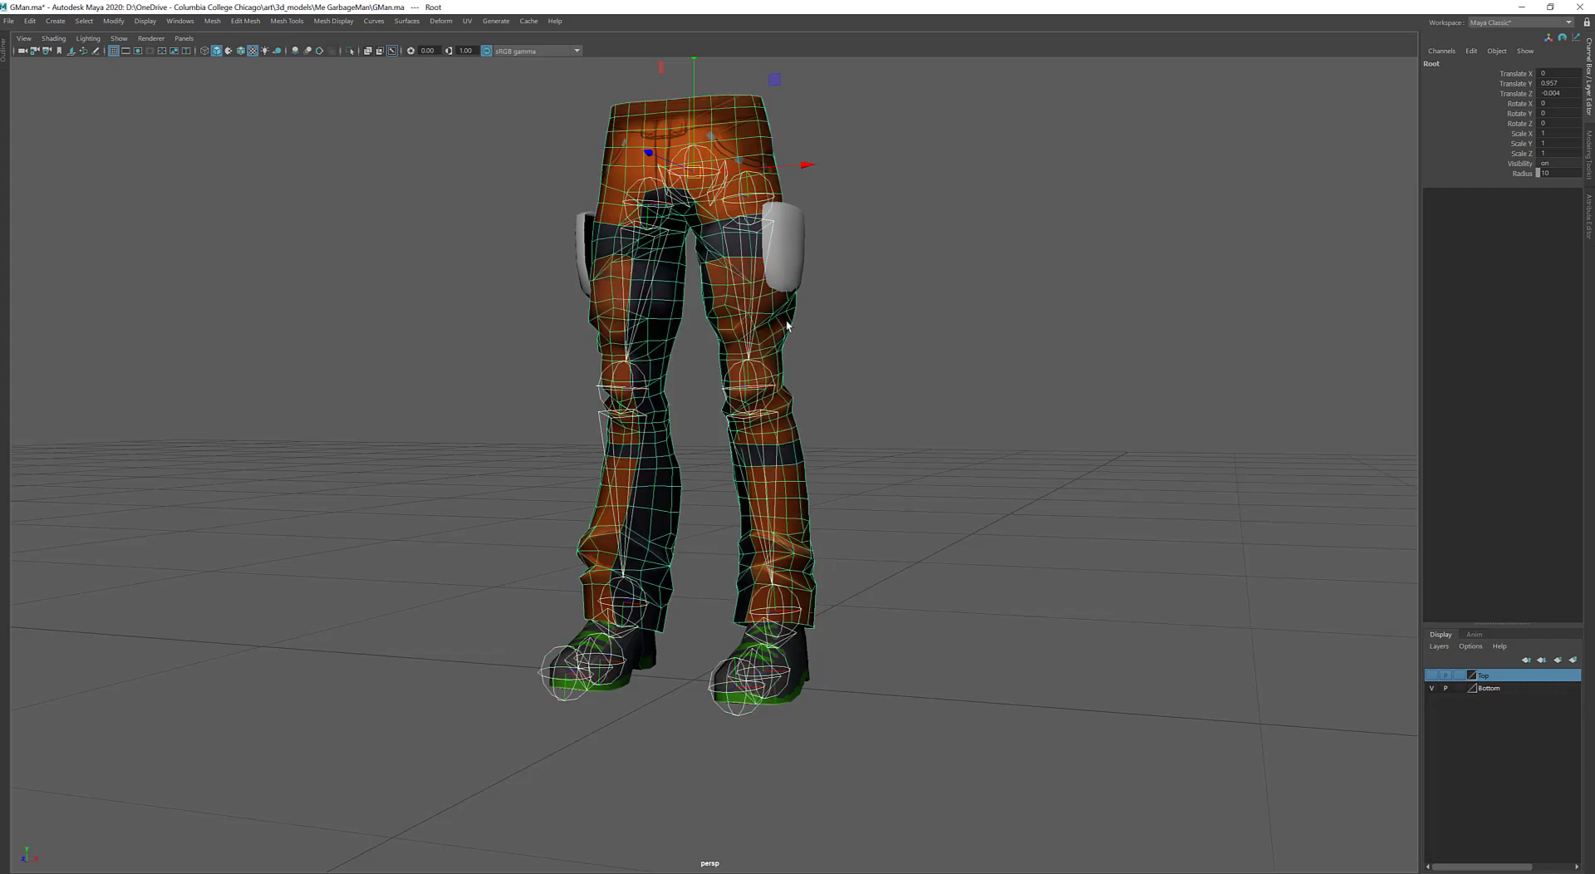
click(803, 676)
mouse_move(886, 666)
alt+mouse_down()
mouse_move(872, 669)
mouse_move(932, 669)
mouse_move(914, 656)
alt+mouse_up()
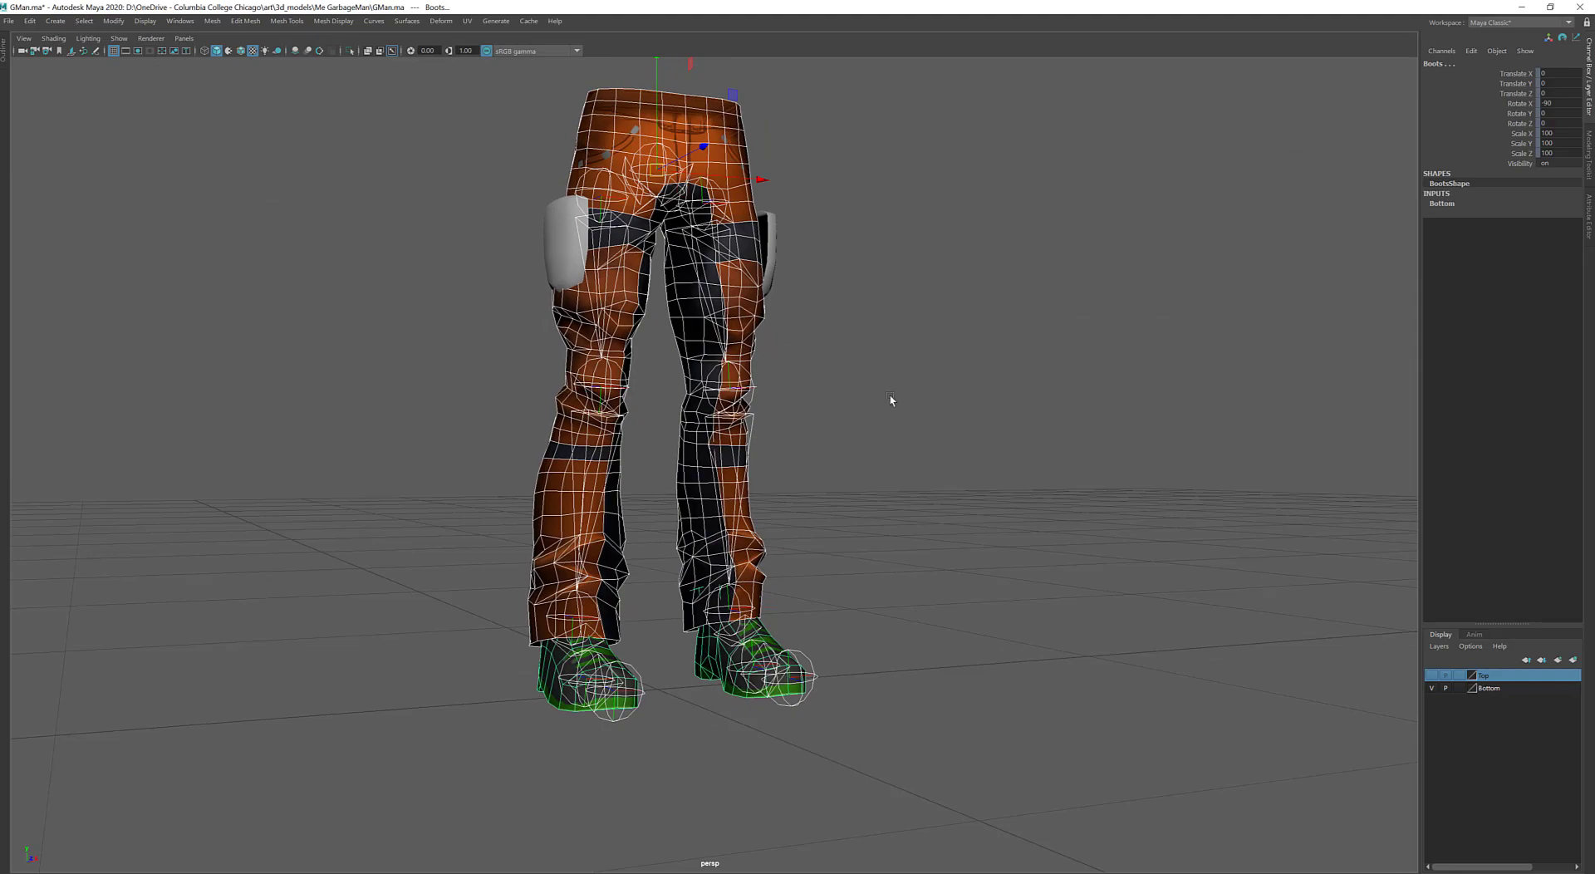
Open the Bind Skin options for the selected skeleton, pants and boots, and move the dialog clear of the legs
alt+drag(891, 401, 750, 431)
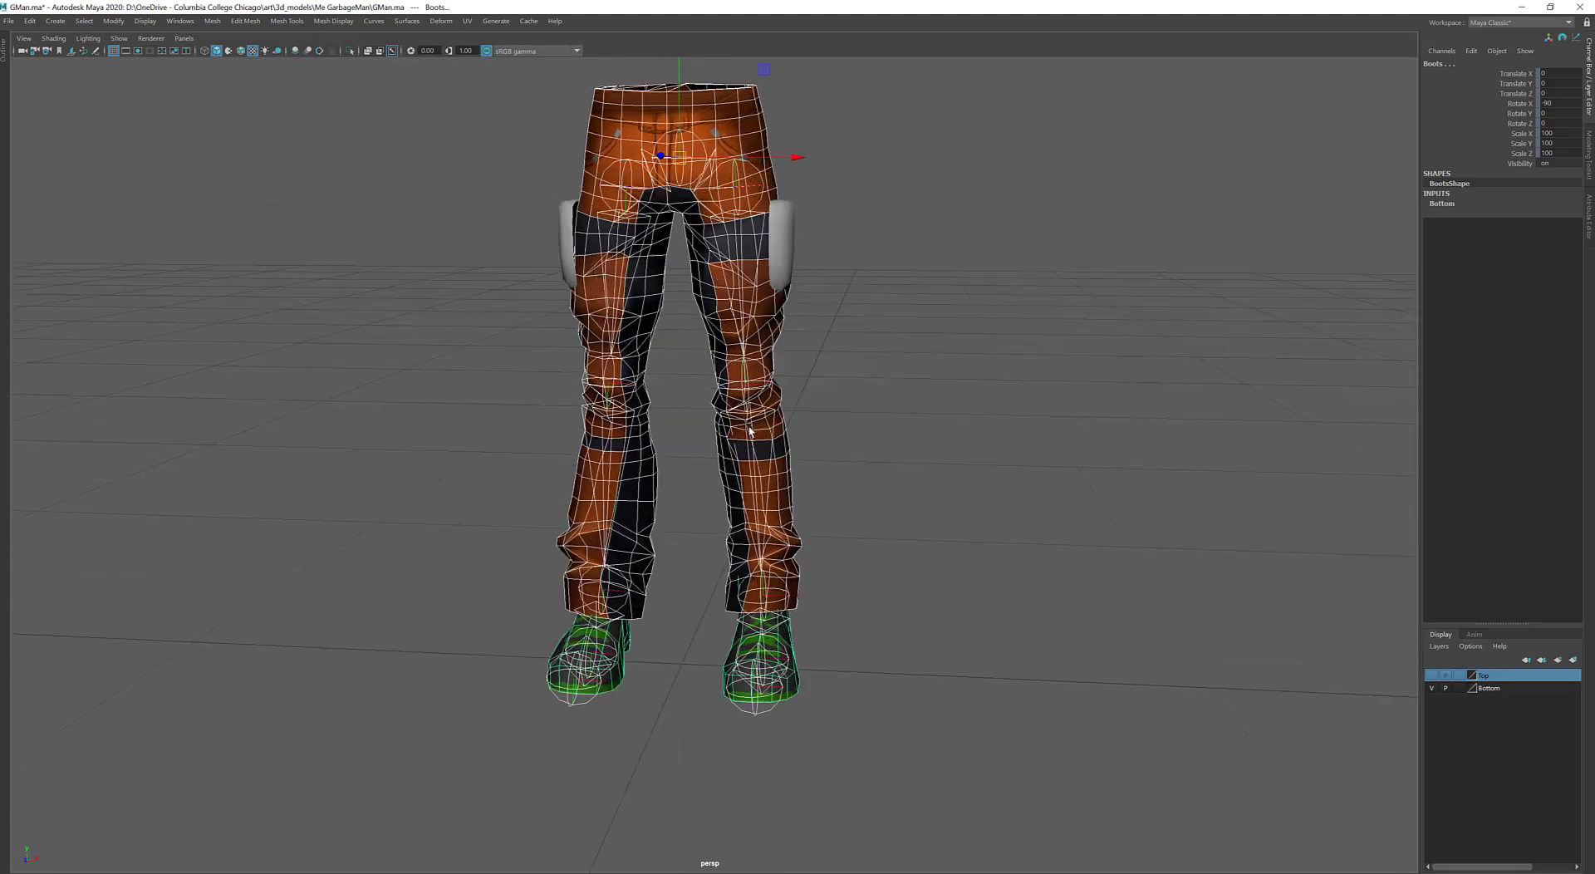
scroll(750, 431, up, 6)
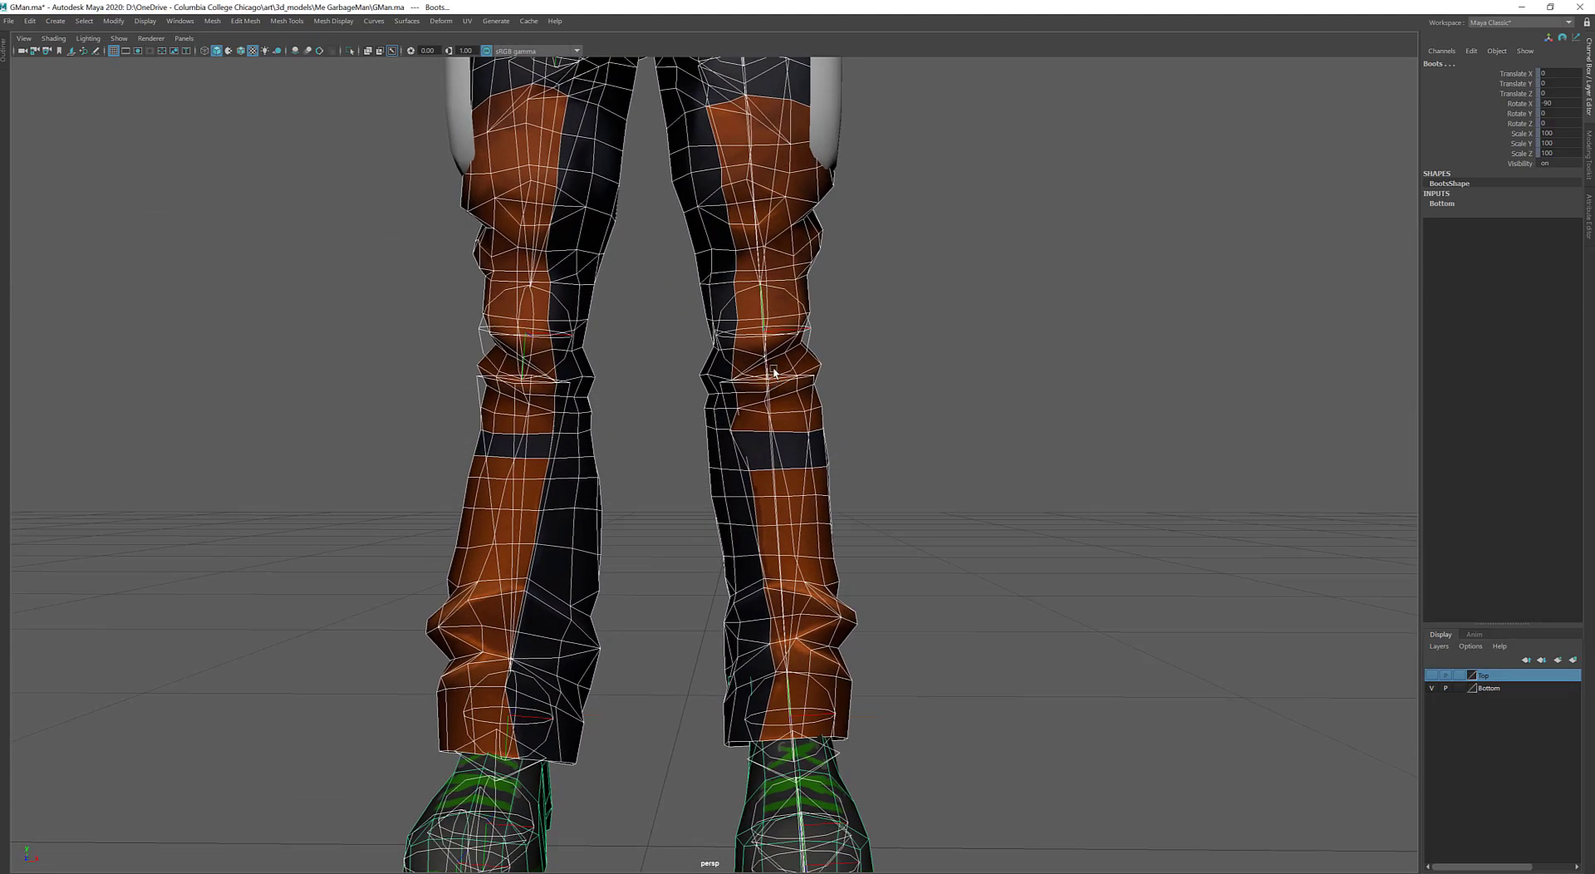
alt+drag(772, 368, 779, 340)
alt+drag(575, 340, 593, 387)
alt+right_drag(593, 387, 588, 353)
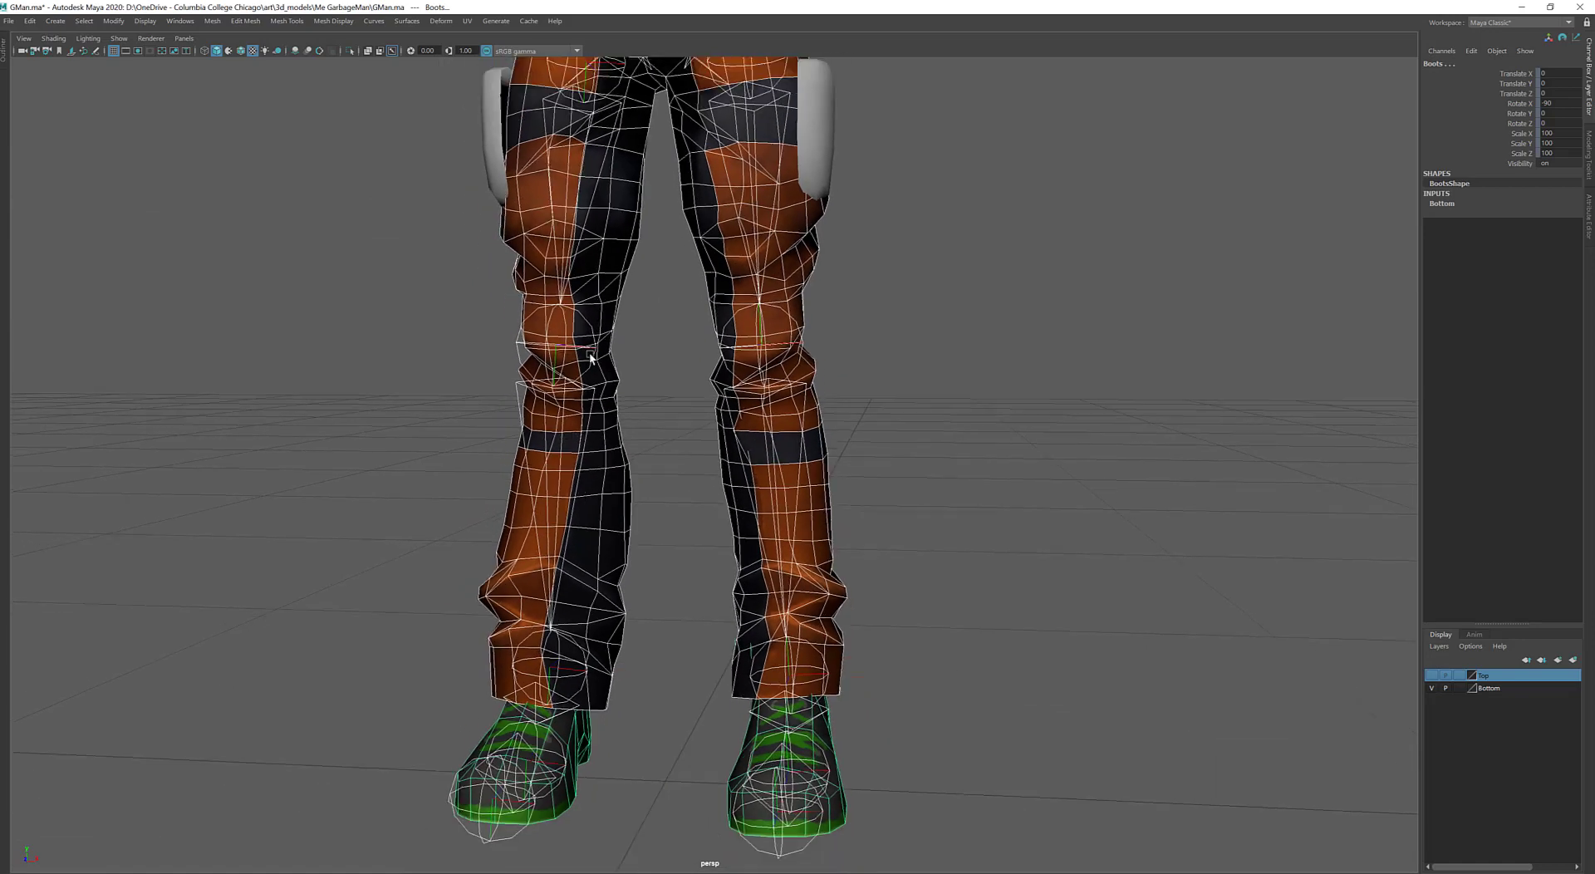
alt+drag(591, 357, 750, 394)
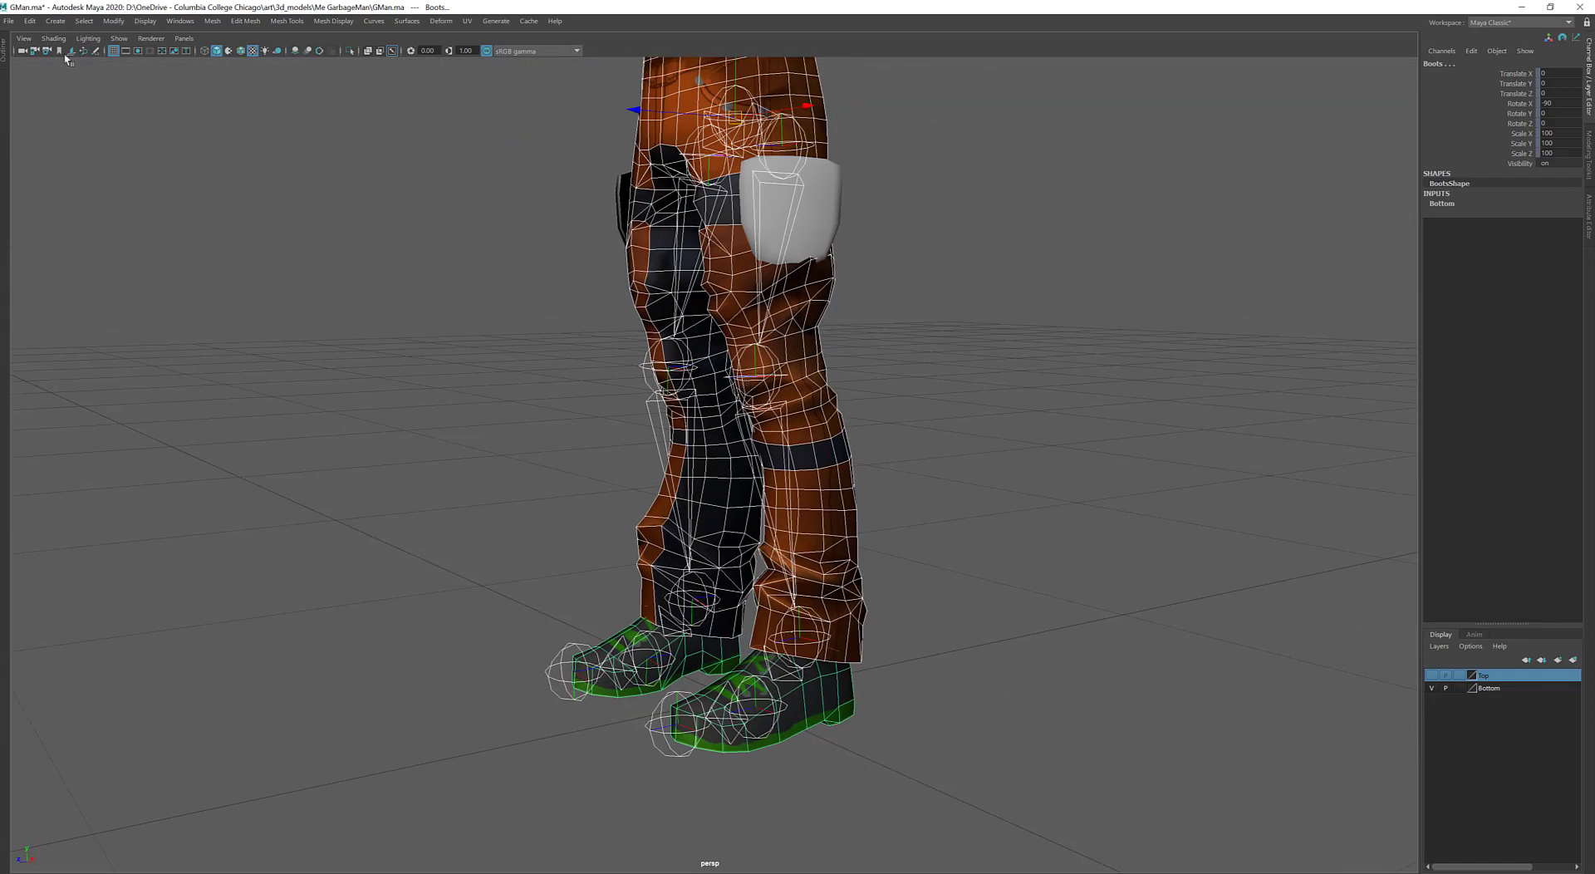
key(space)
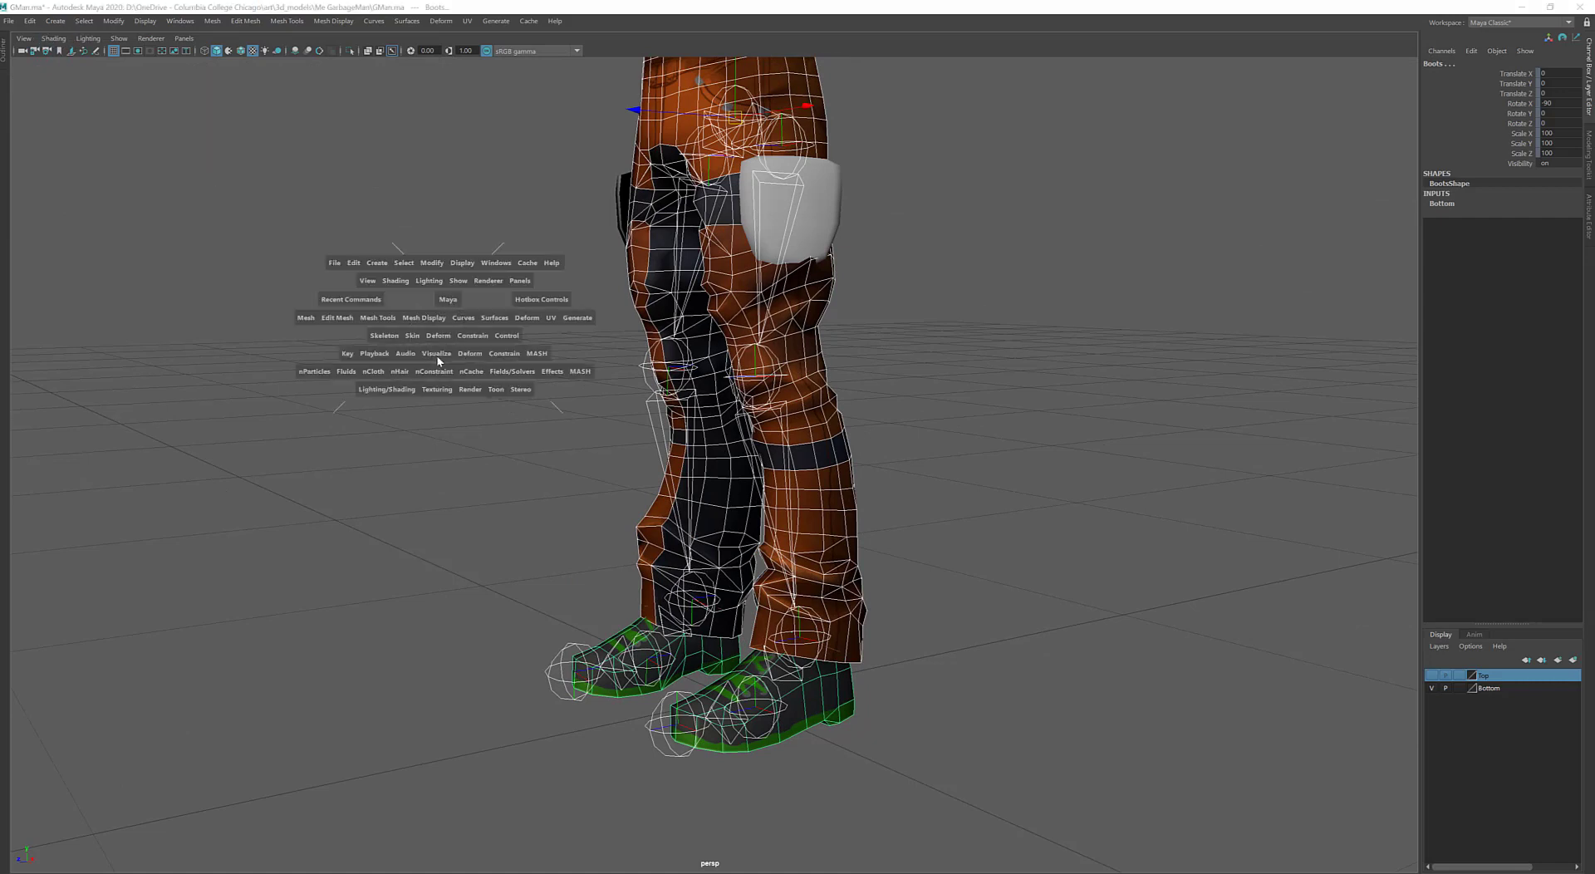
drag(409, 345, 545, 368)
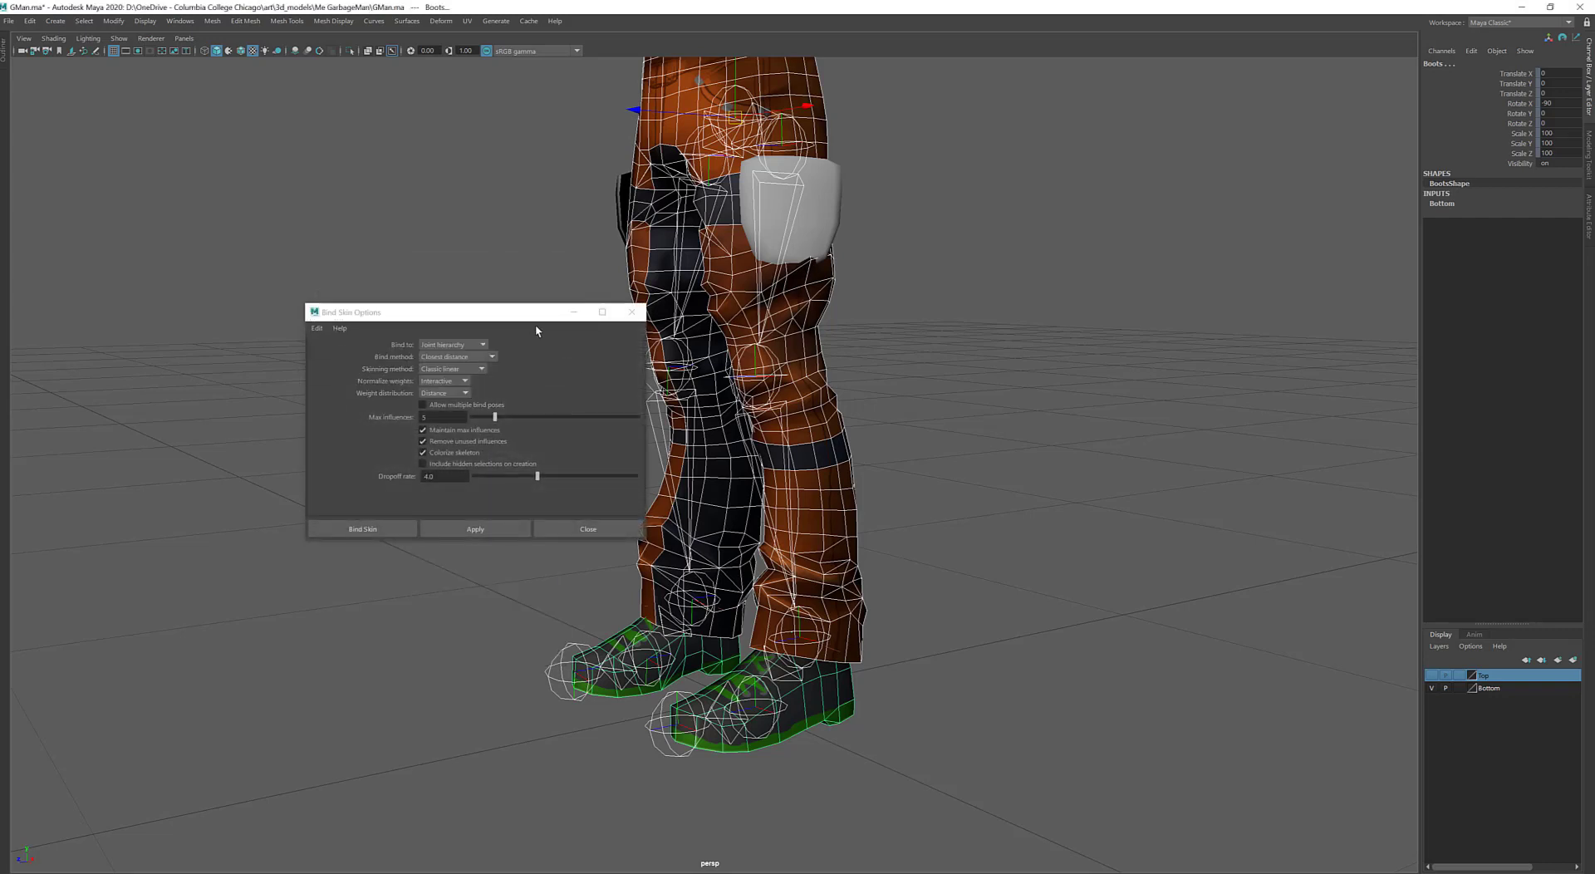
drag(518, 314, 453, 291)
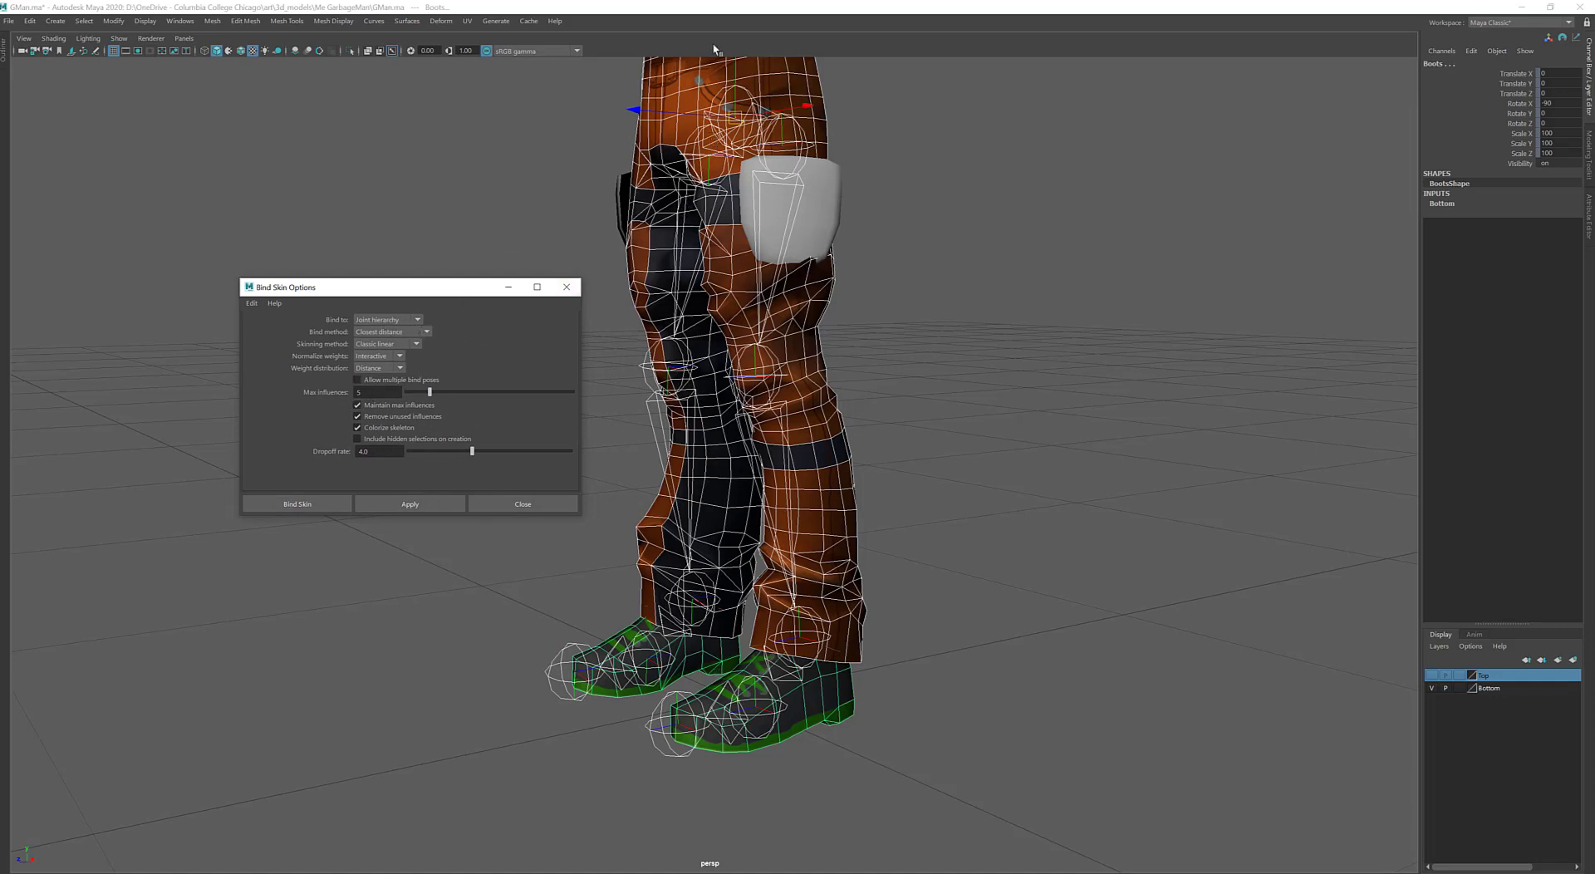
Keep the skin bound to the joint hierarchy, set Max influences to 2 and the skinning method to Dual quaternion
click(408, 321)
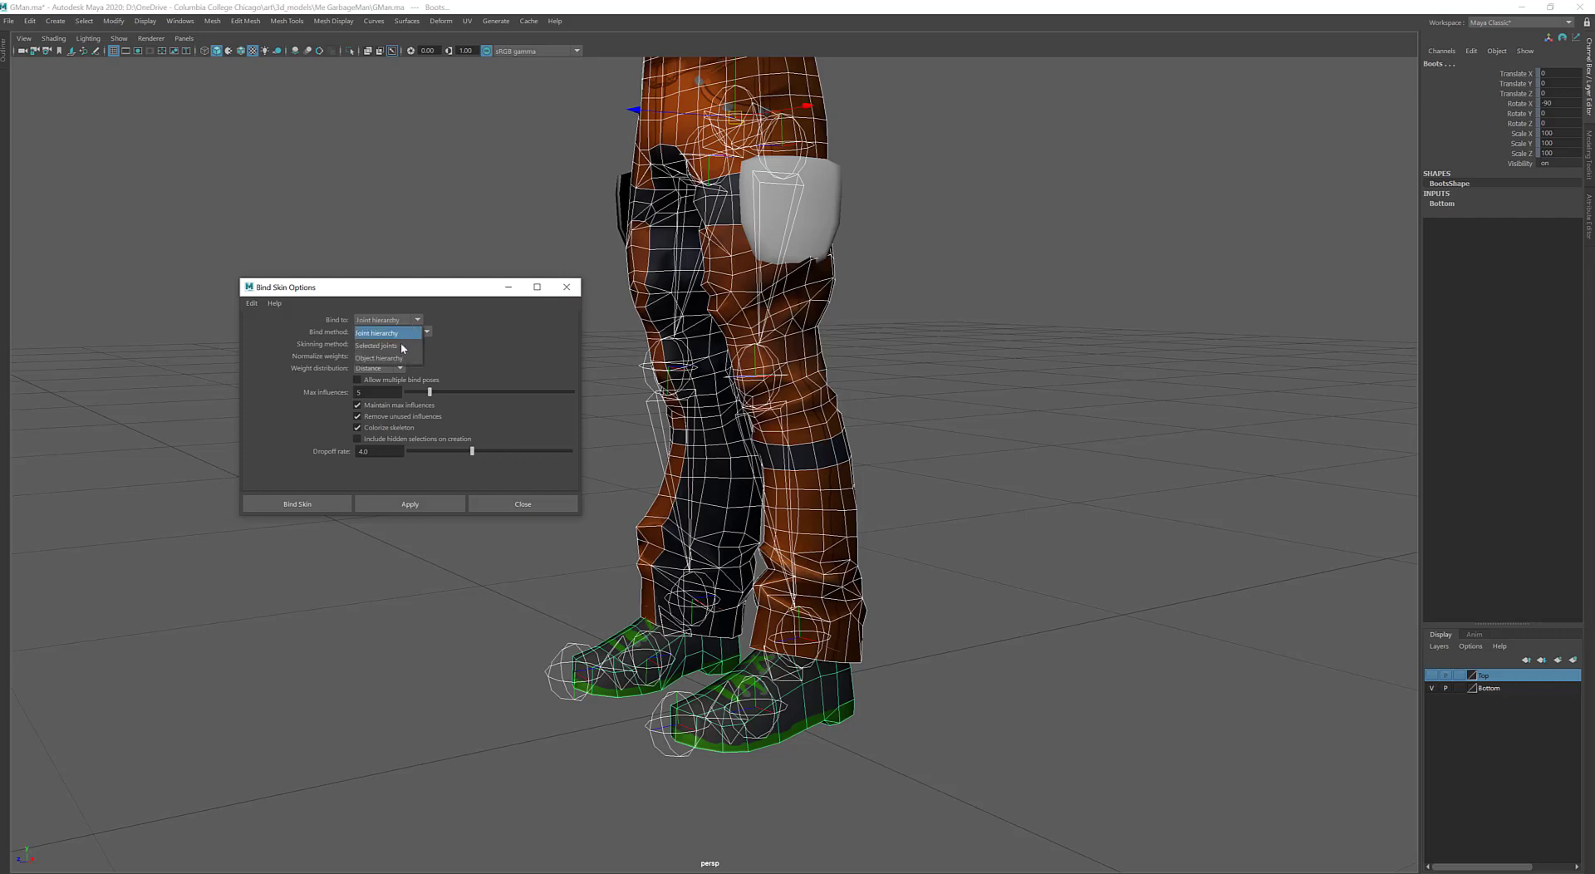
click(560, 332)
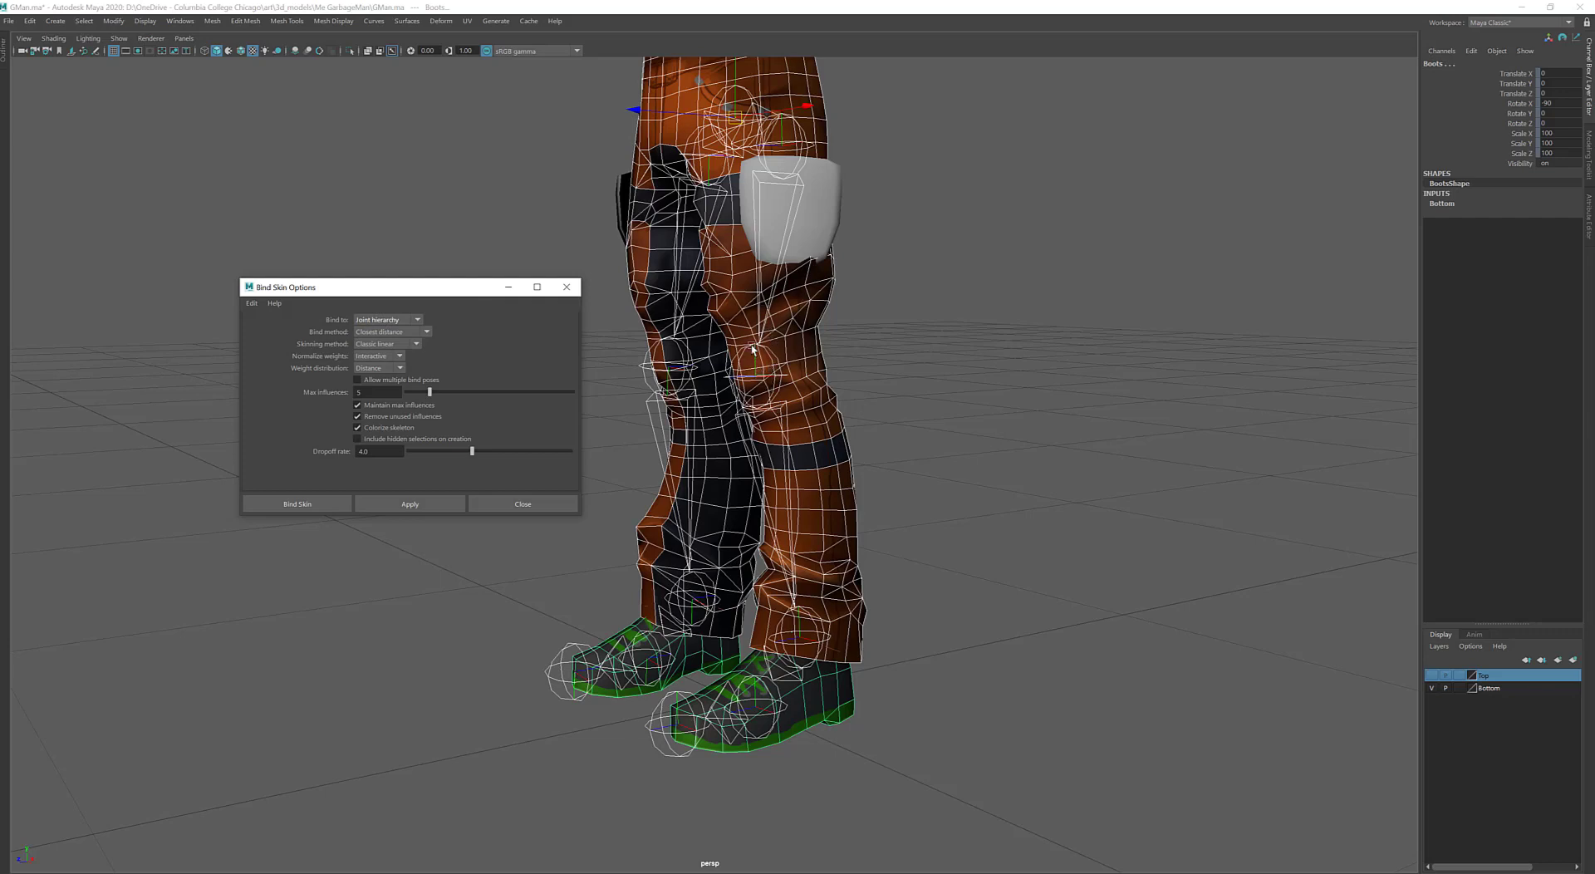
double_click(390, 393)
click(401, 343)
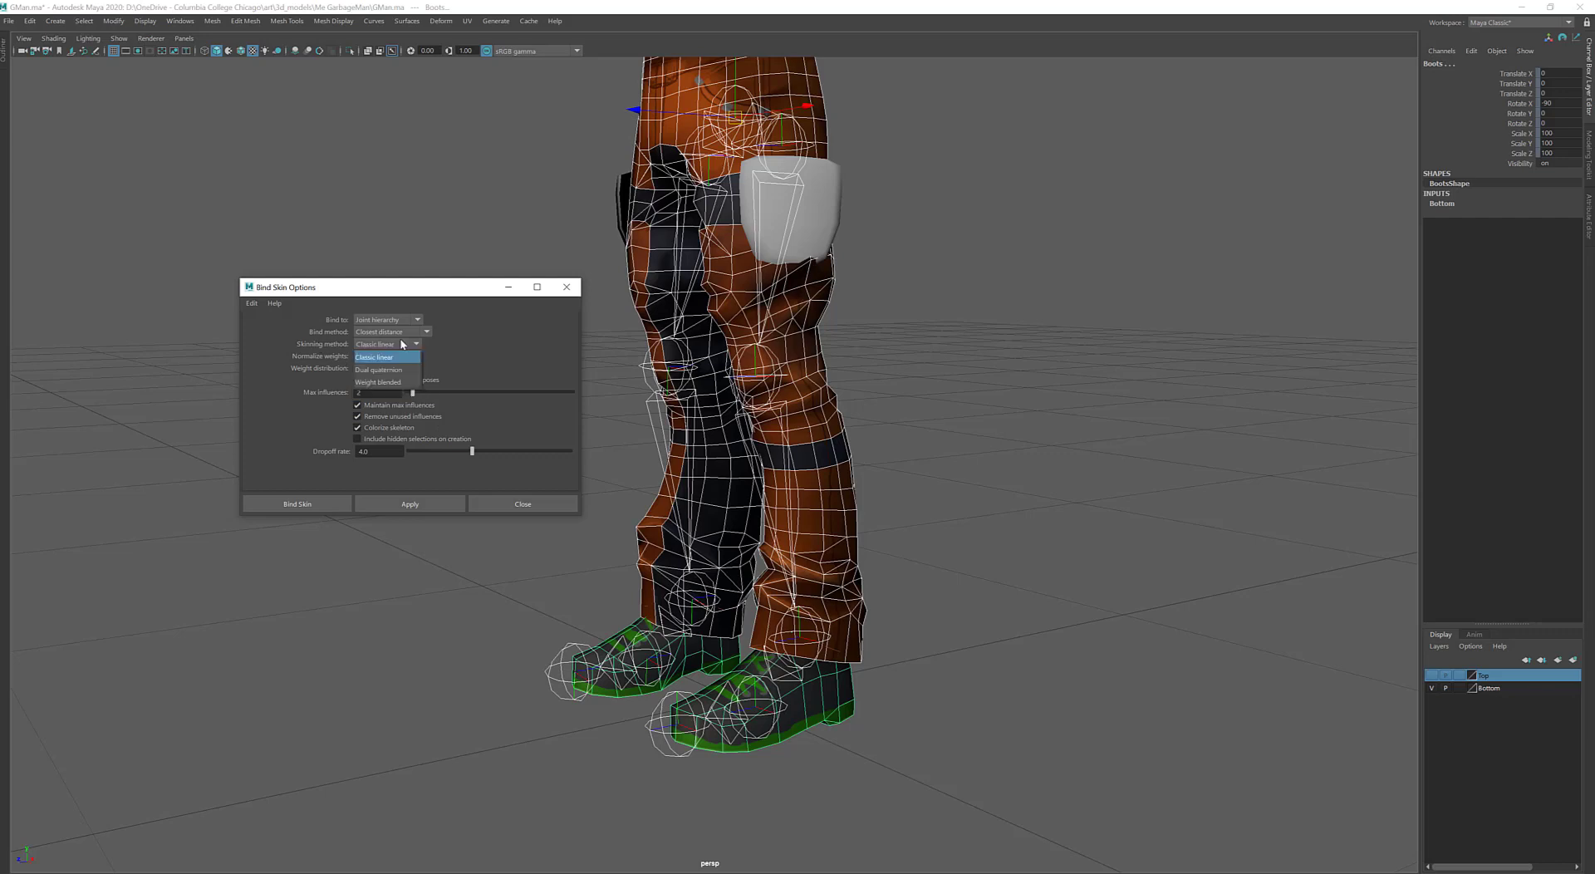
click(399, 371)
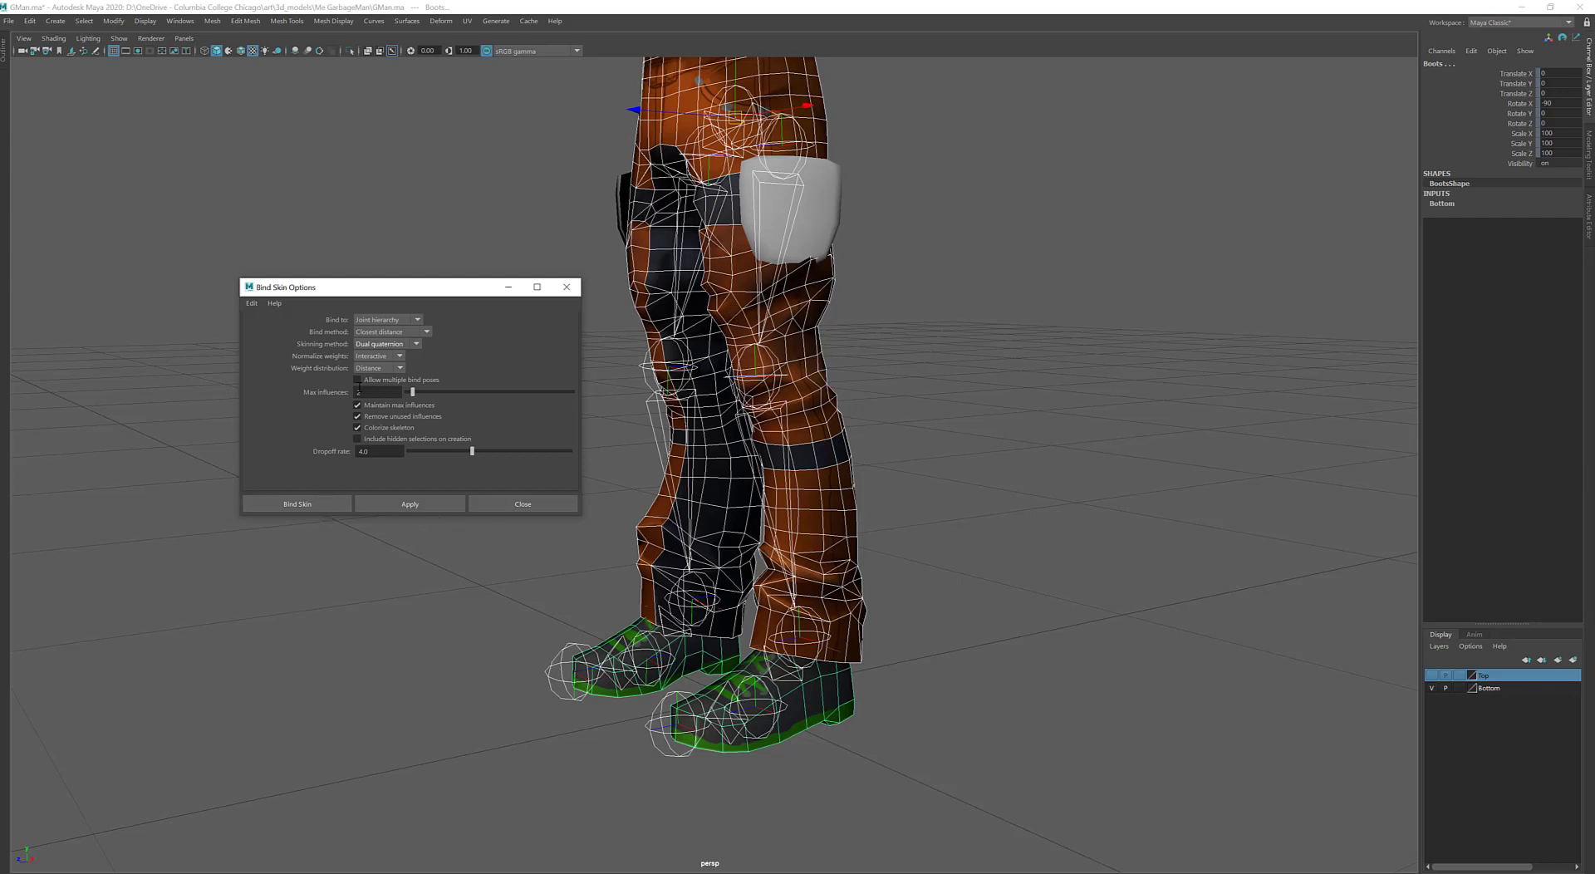
click(413, 347)
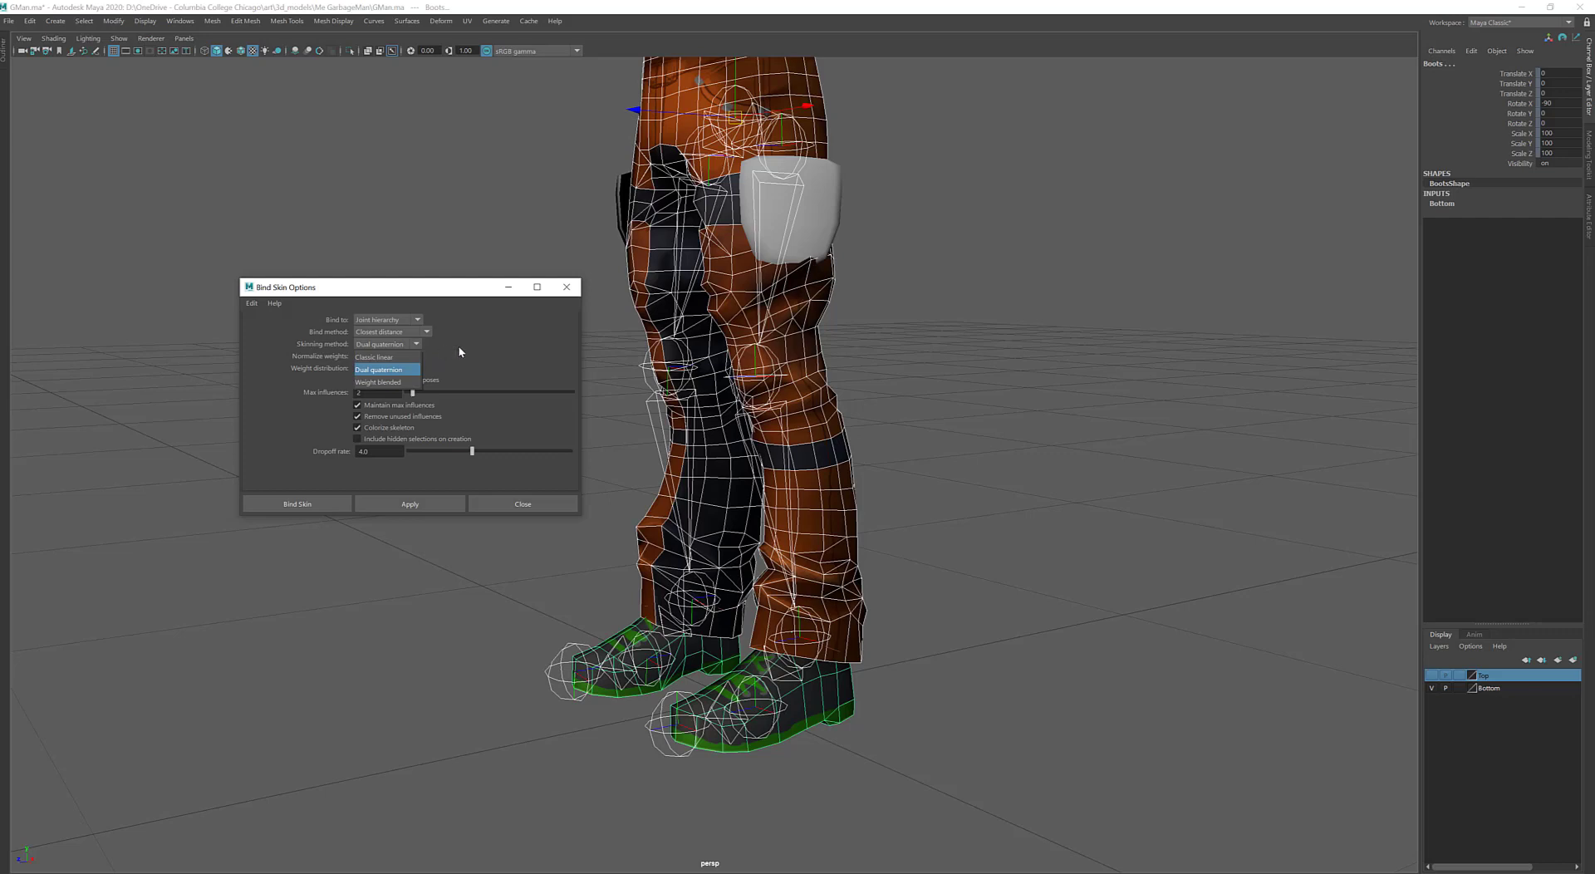
click(413, 346)
Set the bind method to Geodesic Voxel and bind the pants and boots to the skeleton
click(424, 333)
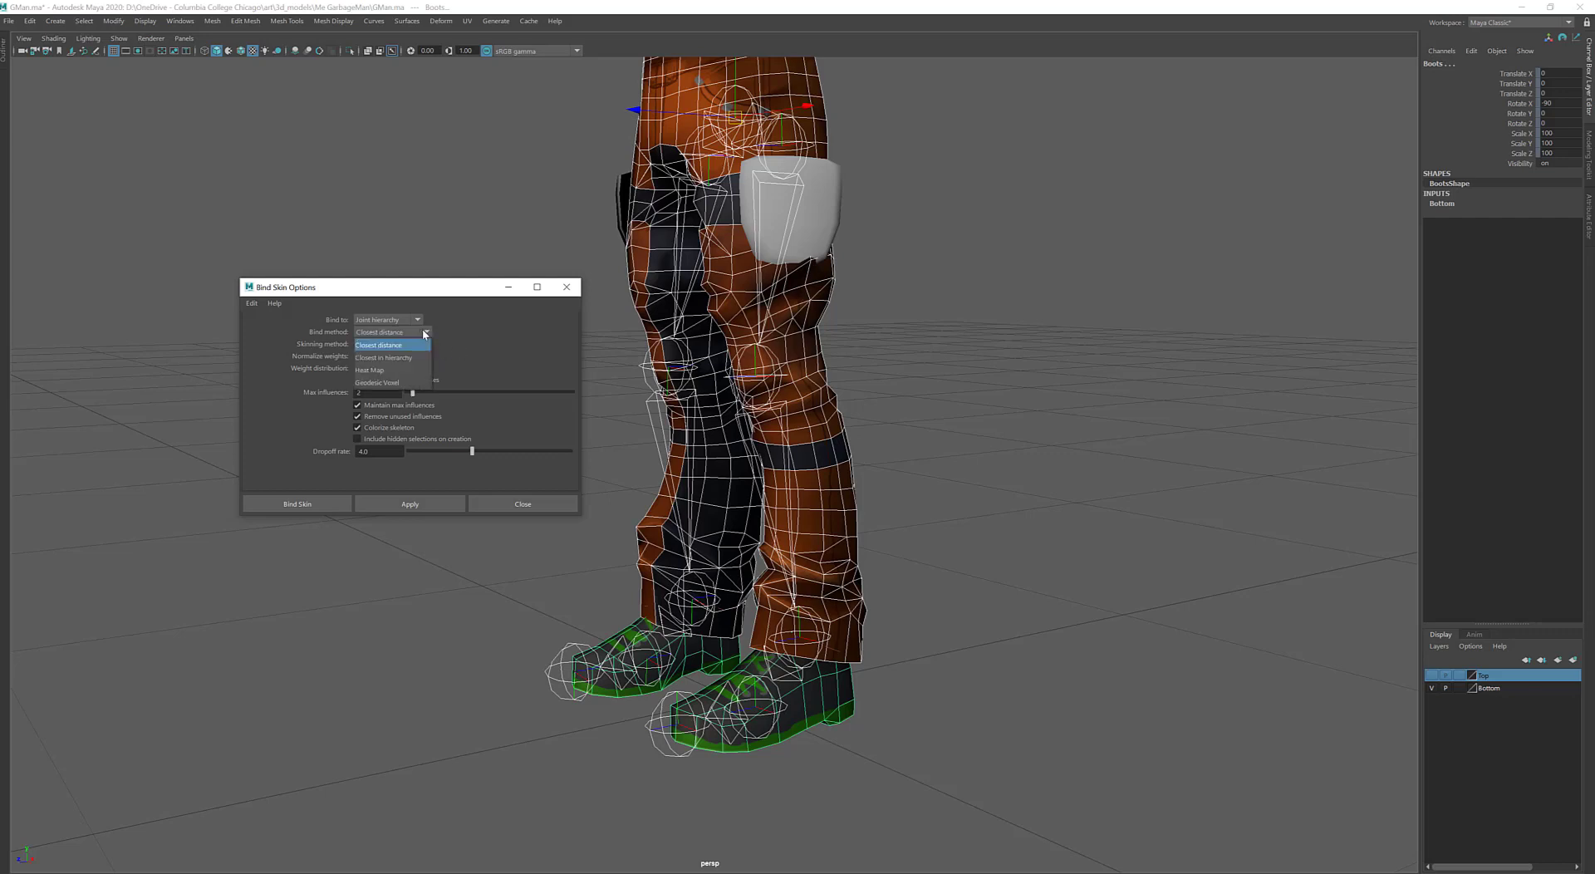
click(400, 383)
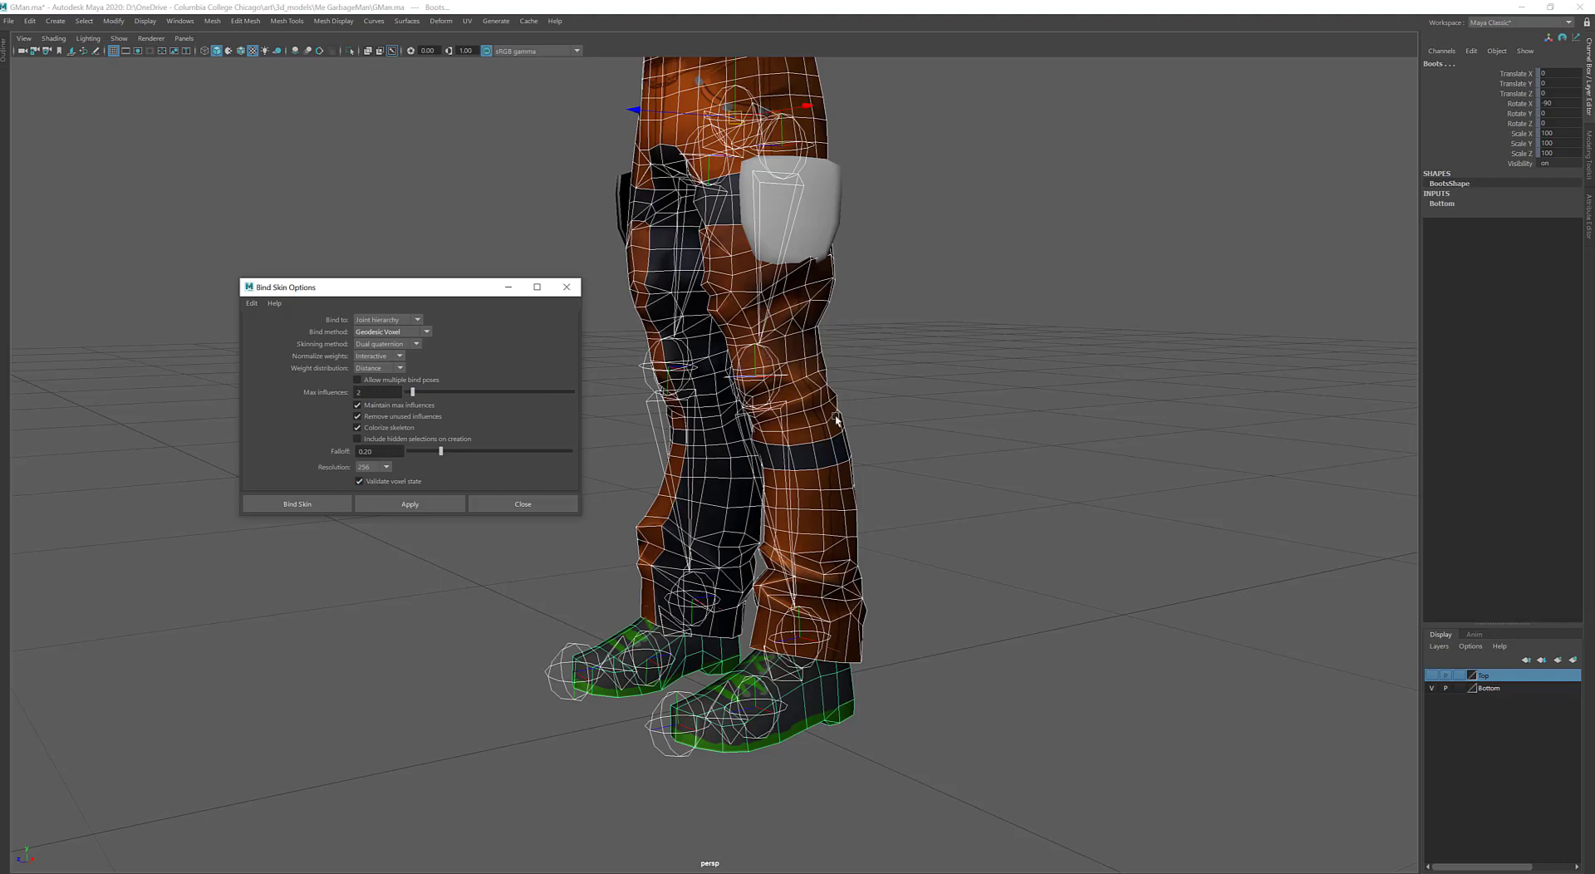
alt+drag(836, 421, 904, 377)
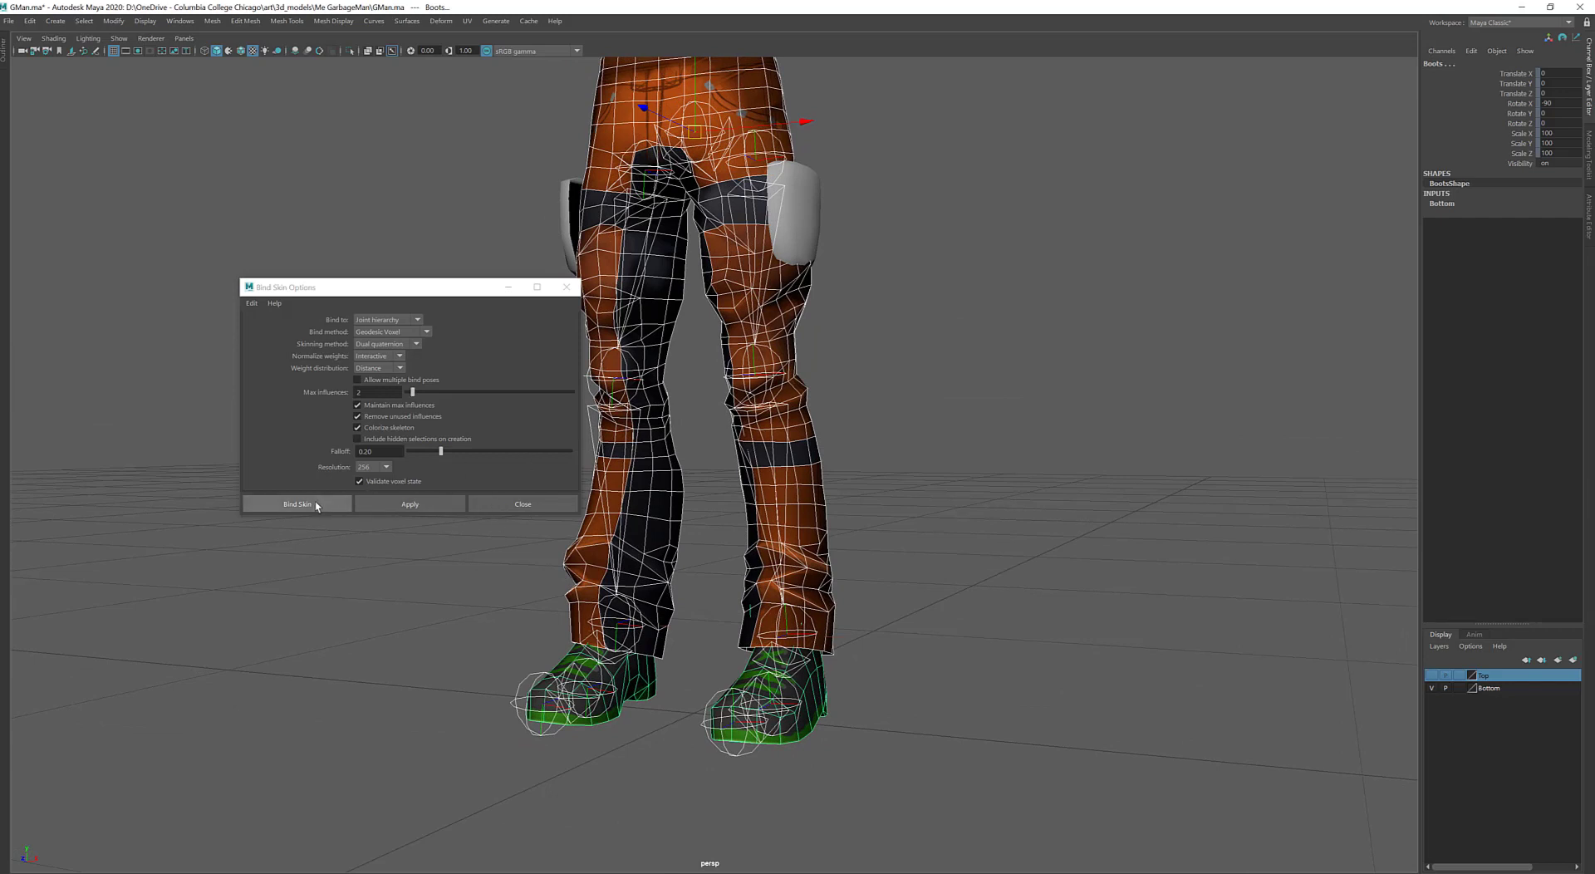
click(297, 504)
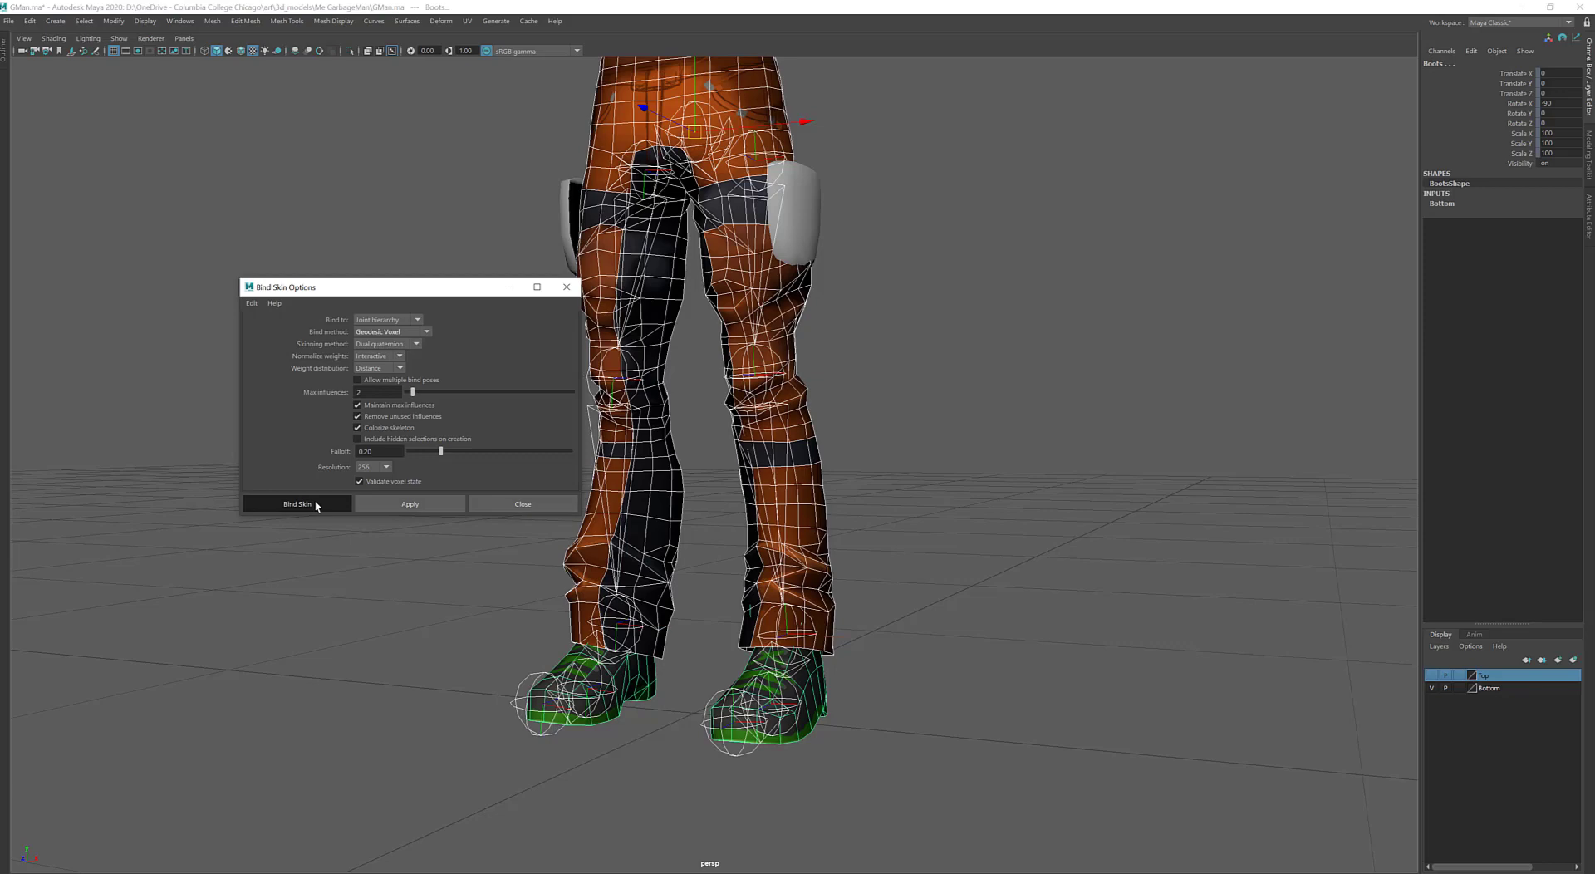
Test the left leg's skin deformation by moving its ankle IK handle, and undo the moves
alt+drag(903, 466, 859, 467)
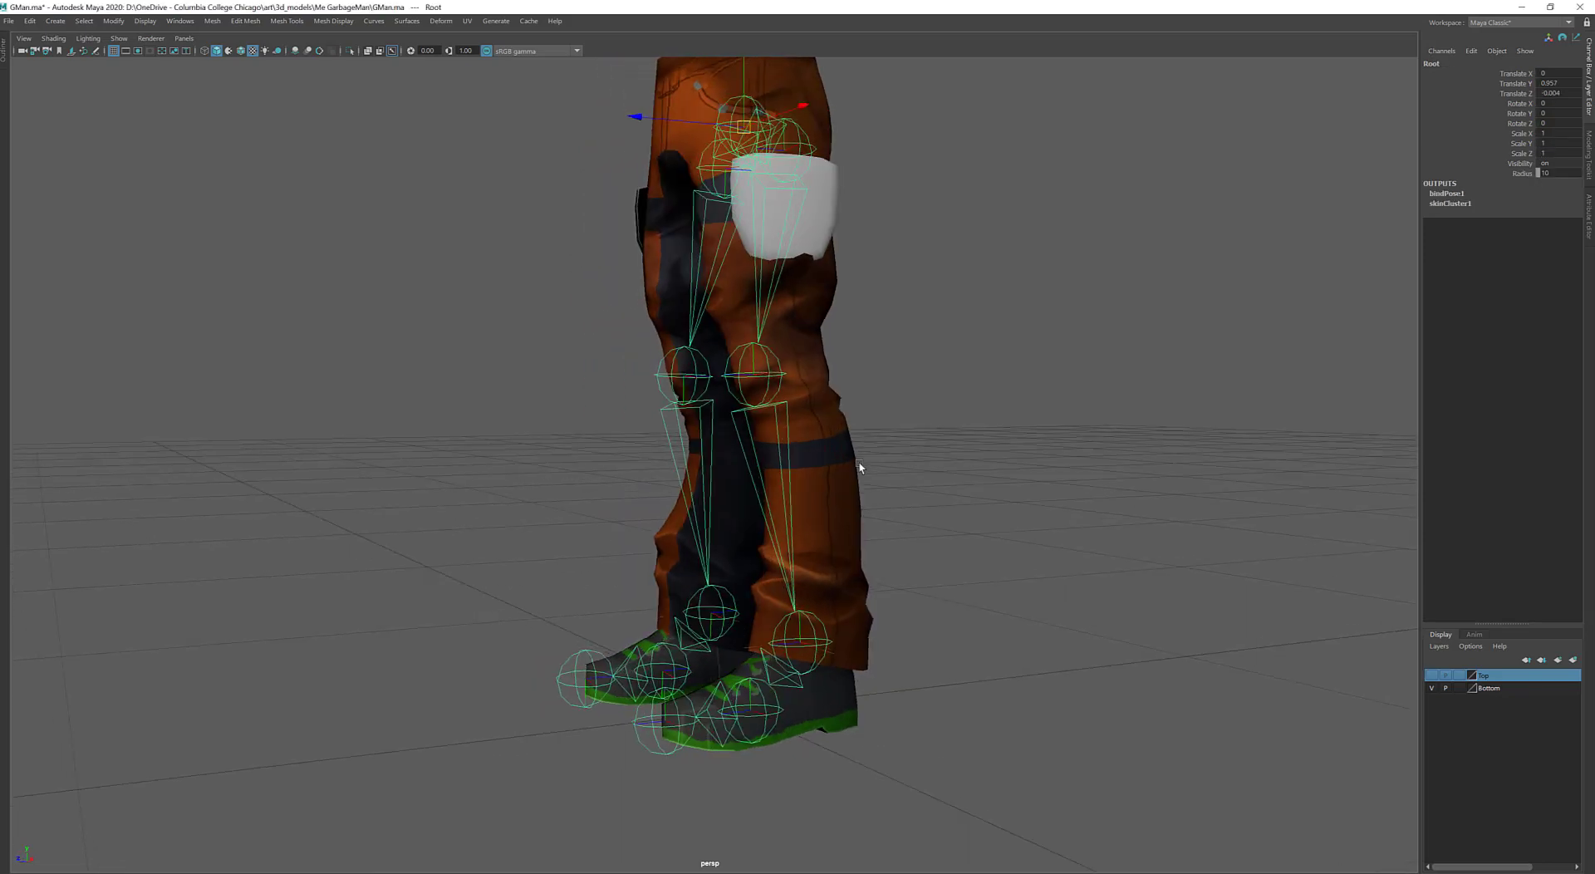
click(830, 649)
alt+drag(929, 654, 687, 424)
scroll(687, 424, down, 3)
alt+middle_drag(822, 415, 762, 553)
alt+drag(761, 552, 1071, 538)
alt+drag(1048, 540, 892, 563)
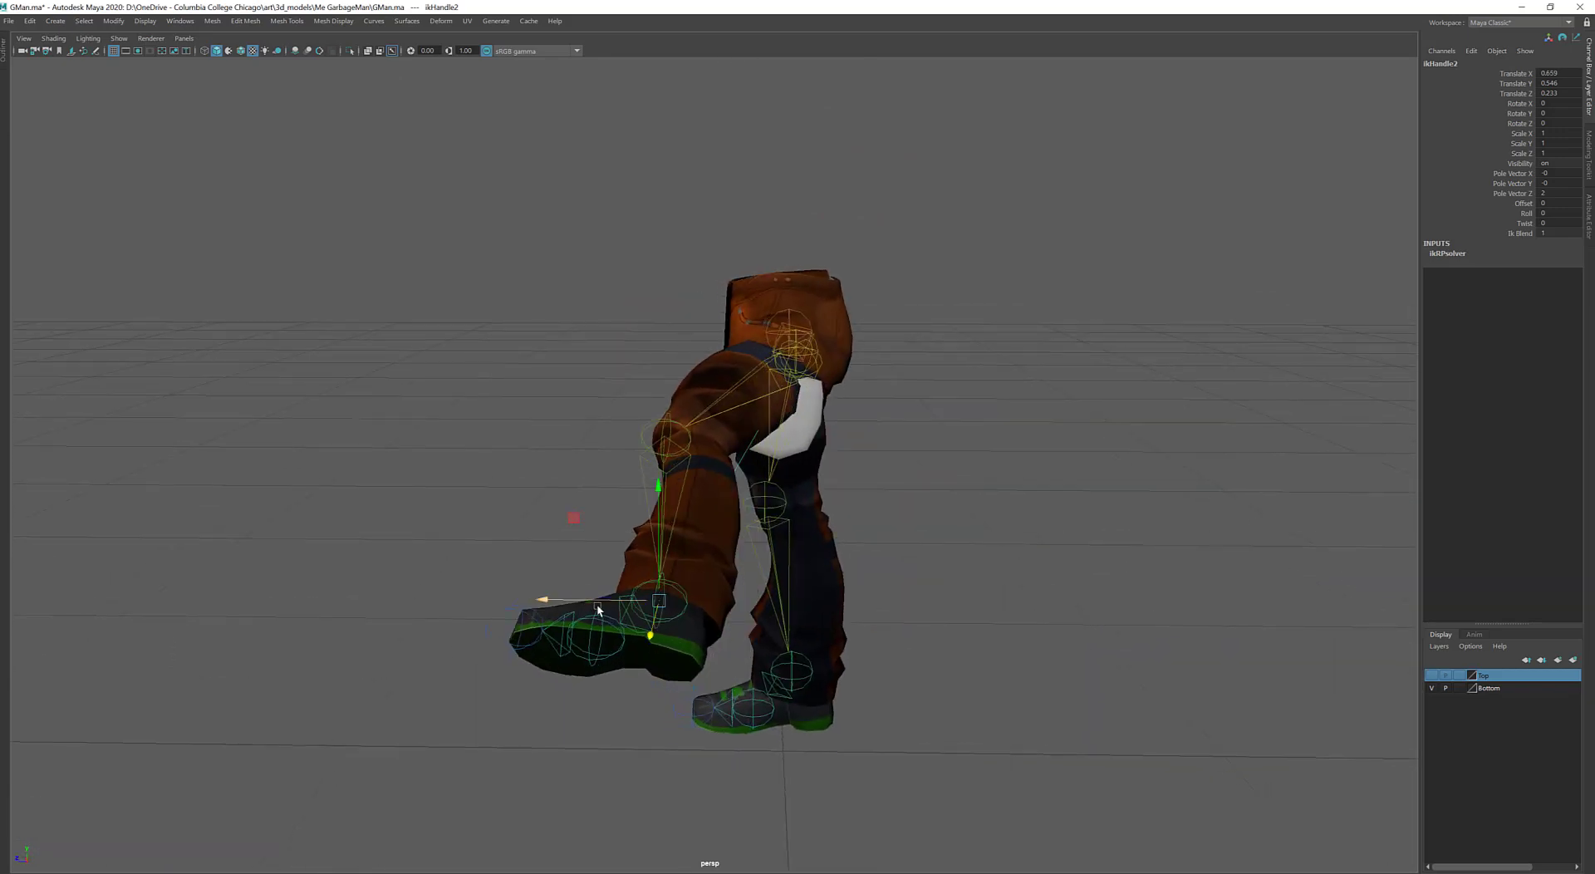
alt+drag(555, 582, 573, 623)
key(ctrl+z)
key(ctrl+z)
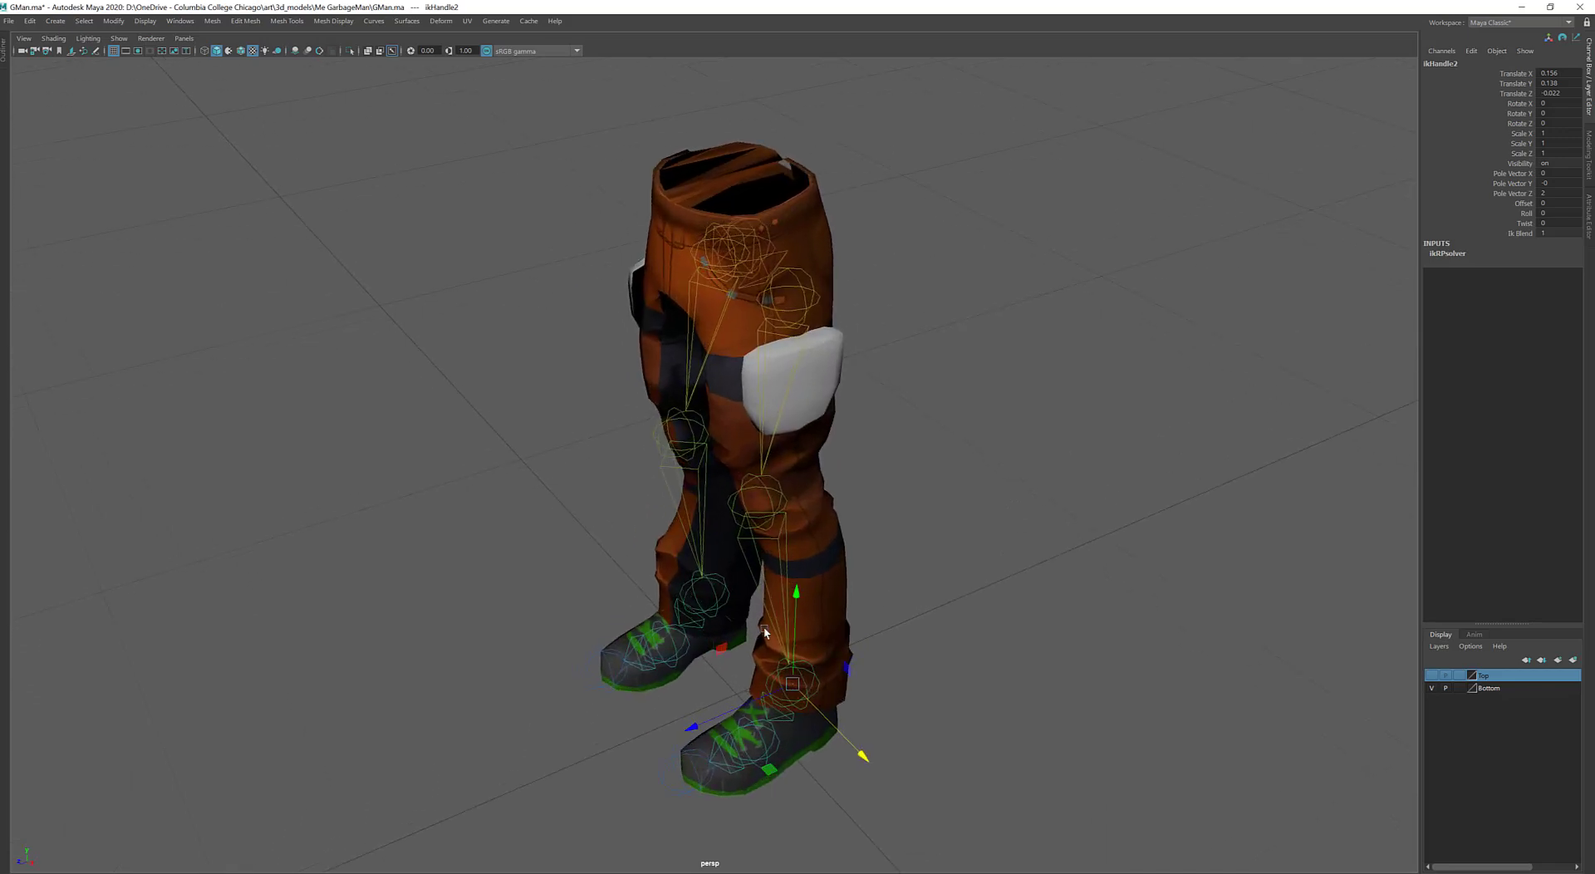
Test the right leg's skin deformation by raising its ankle IK handle, and undo the move
alt+middle_drag(747, 710, 747, 579)
scroll(747, 579, up, 3)
alt+drag(747, 578, 714, 505)
click(611, 545)
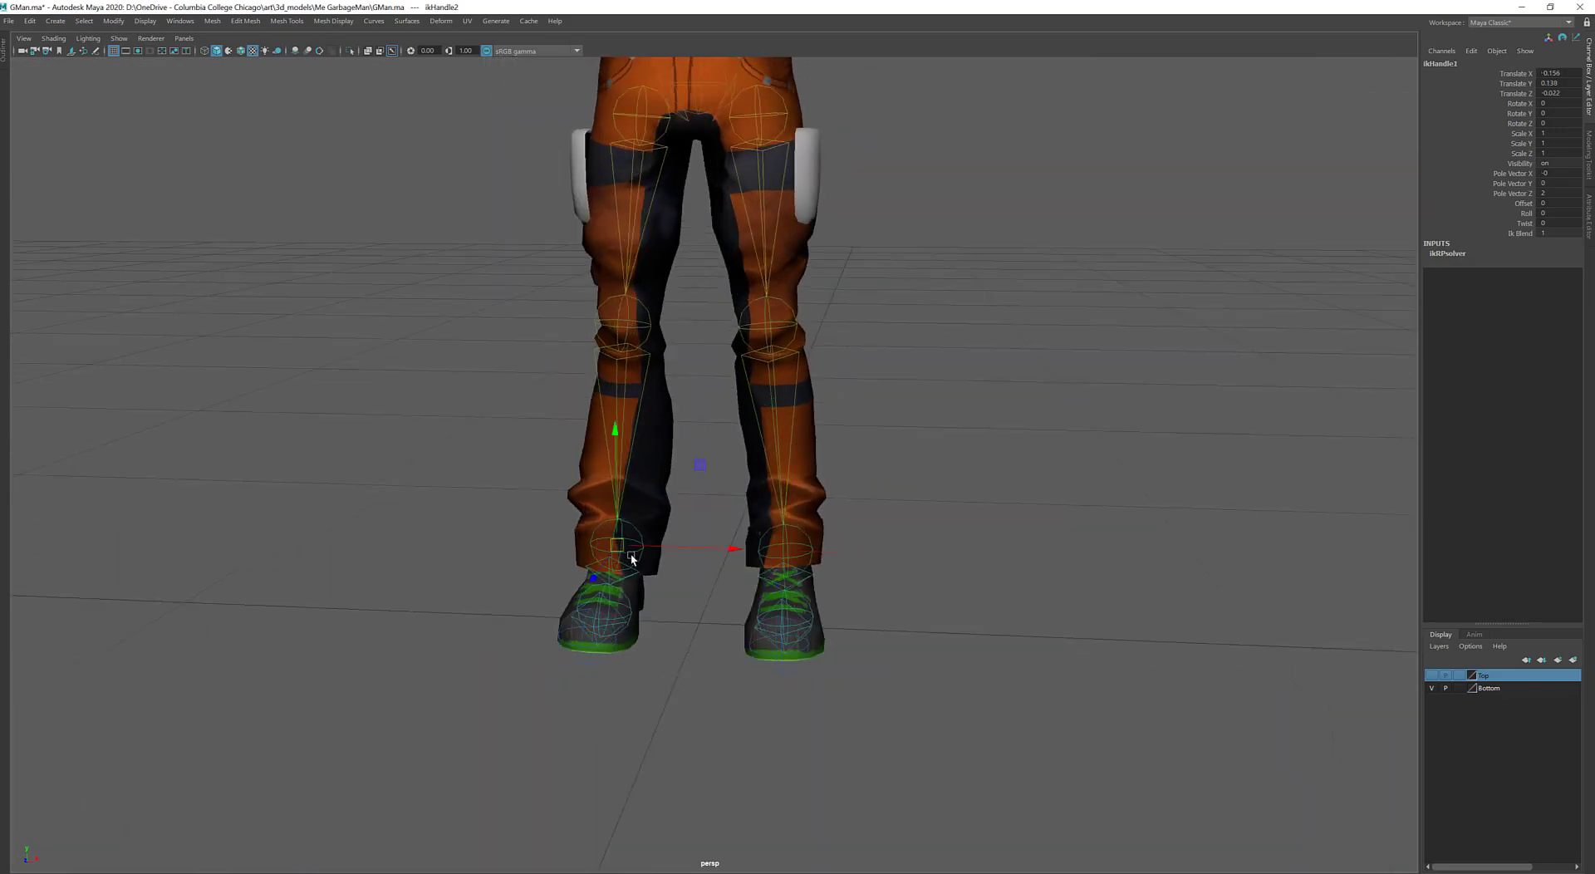
drag(615, 549, 612, 474)
key(ctrl+z)
Test how the bound legs follow the Root joint by moving it, and undo the move
alt+drag(780, 553, 829, 651)
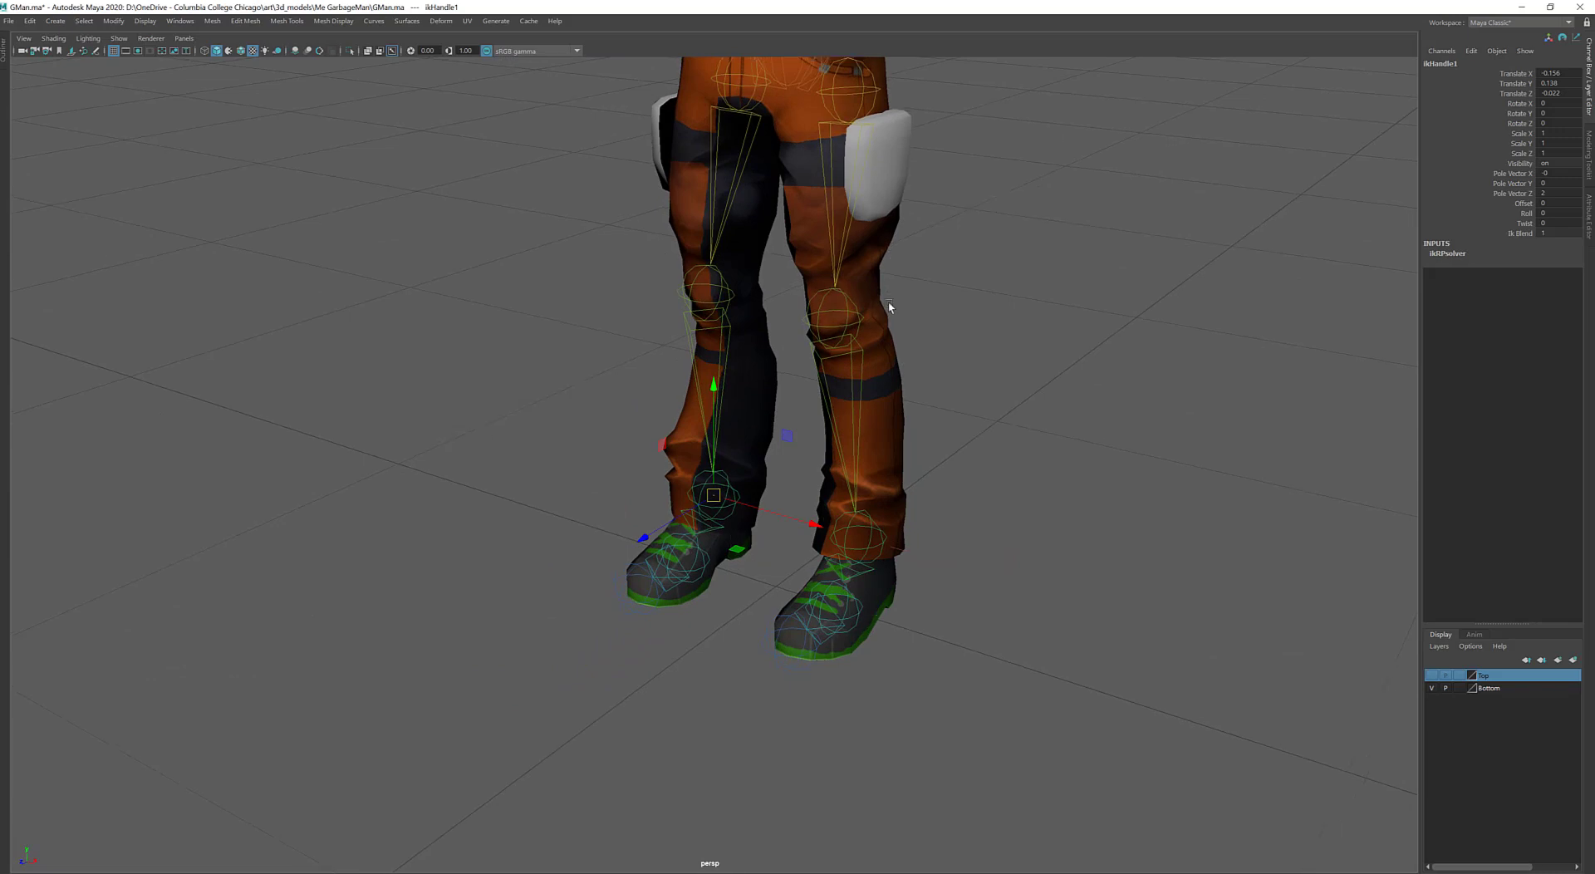
alt+middle_drag(888, 300, 889, 449)
click(787, 185)
click(793, 180)
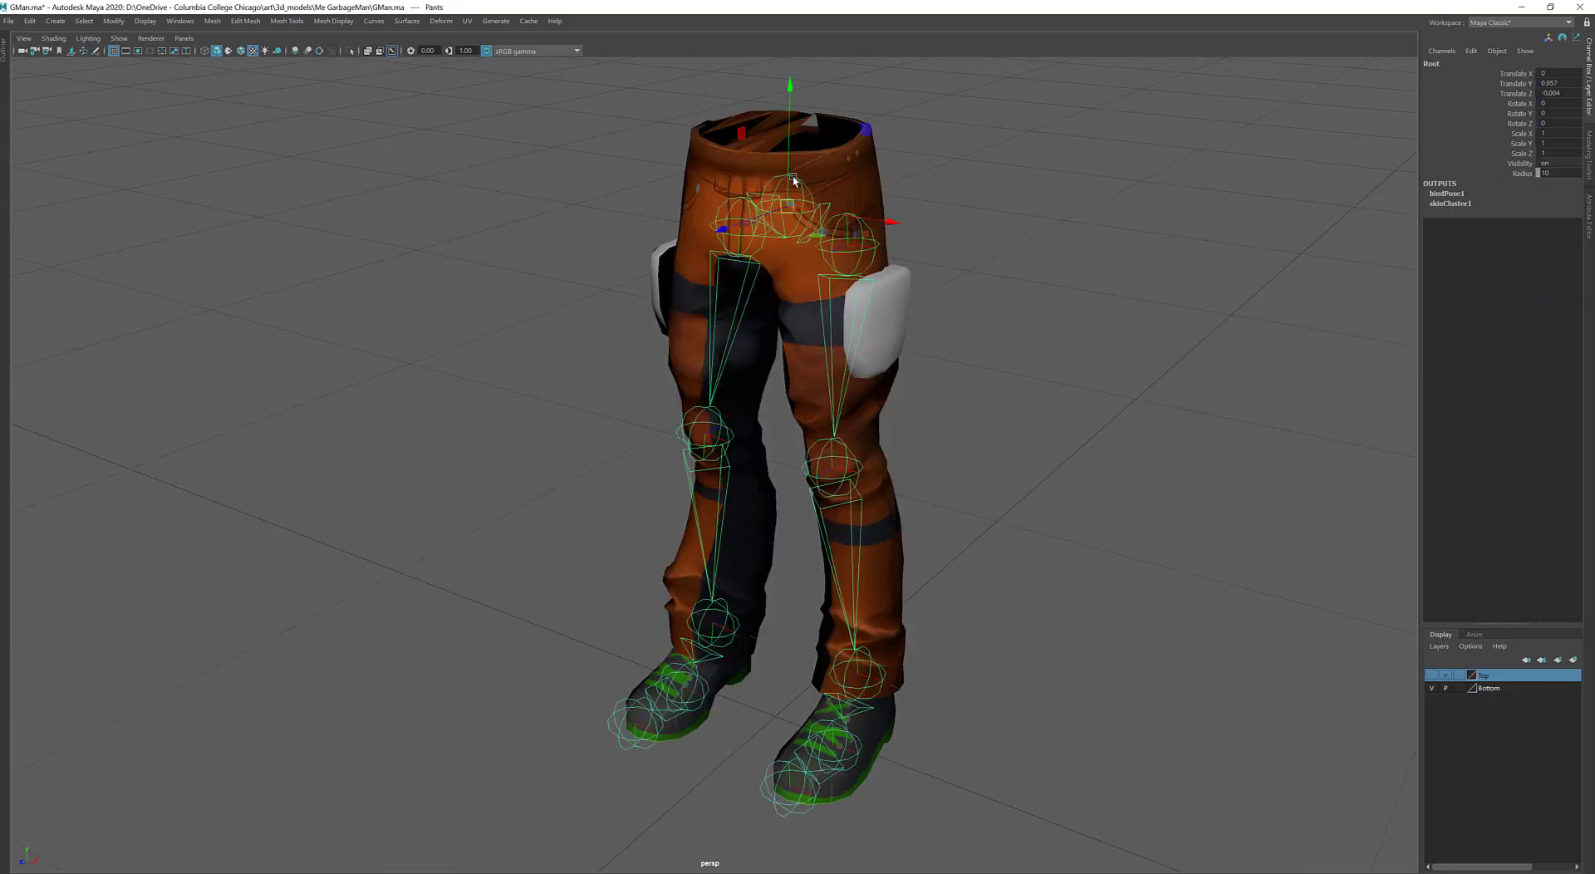
alt+drag(793, 180, 789, 701)
key(ctrl+z)
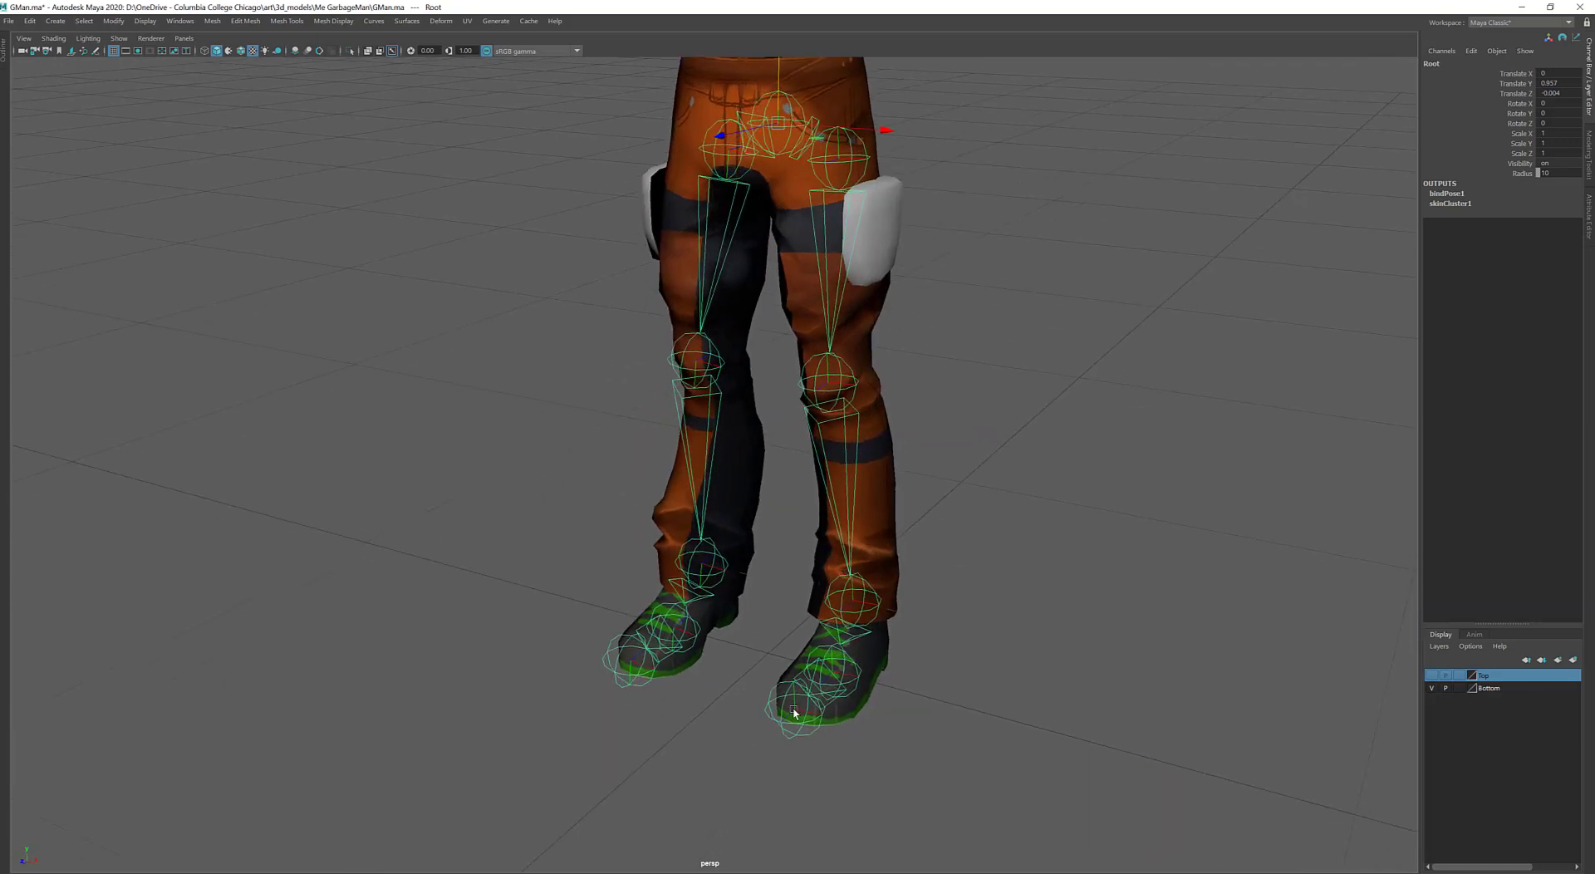
Create a NURBS circle primitive for a foot control
click(884, 239)
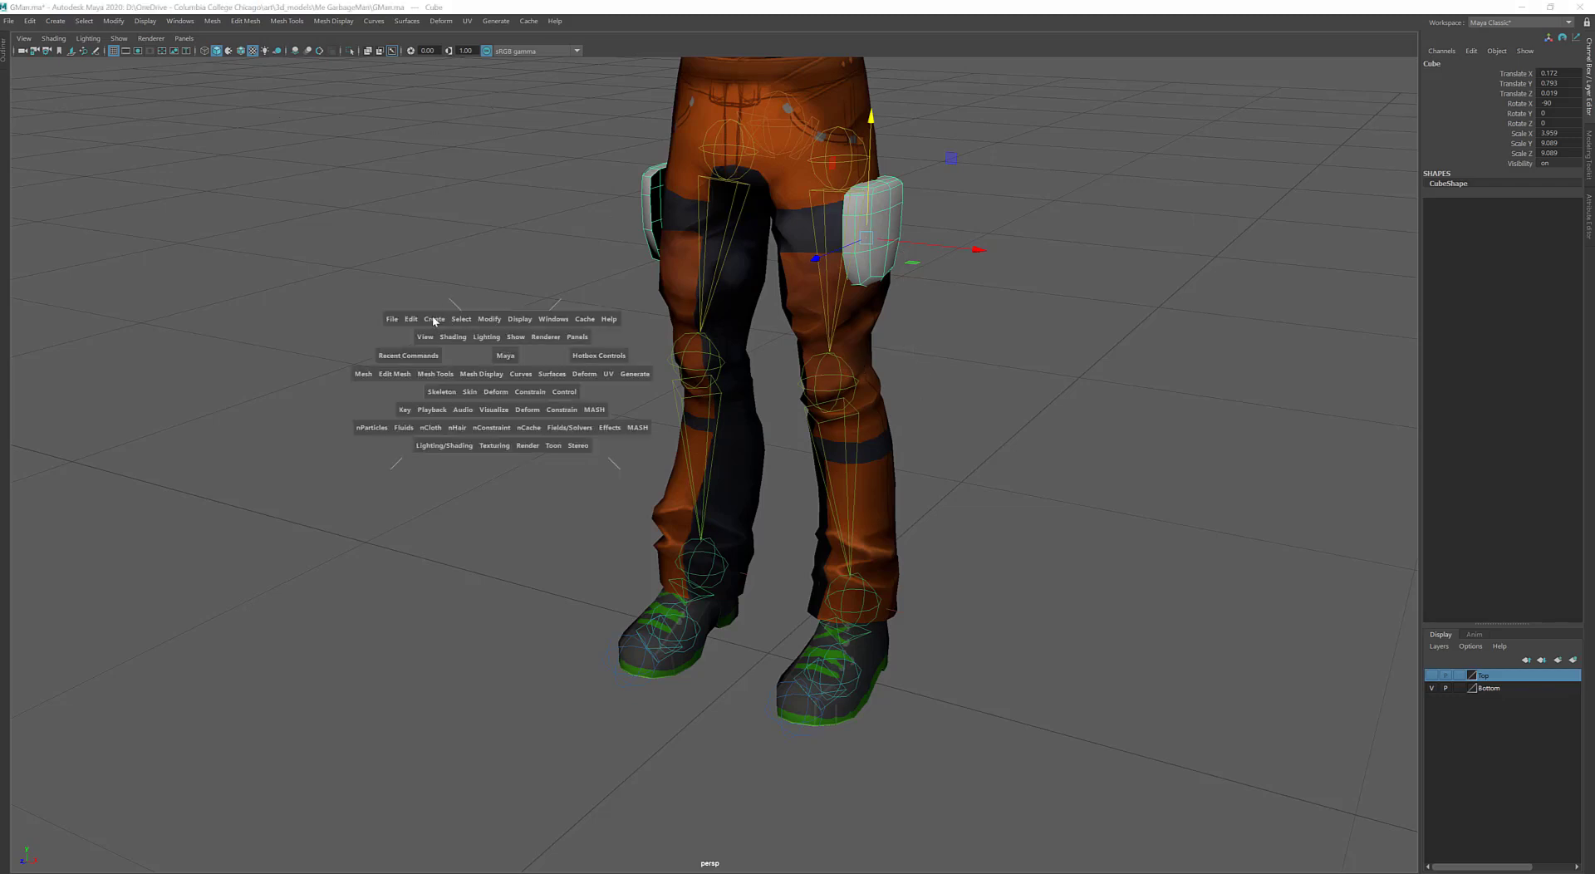
click(433, 319)
mouse_move(462, 365)
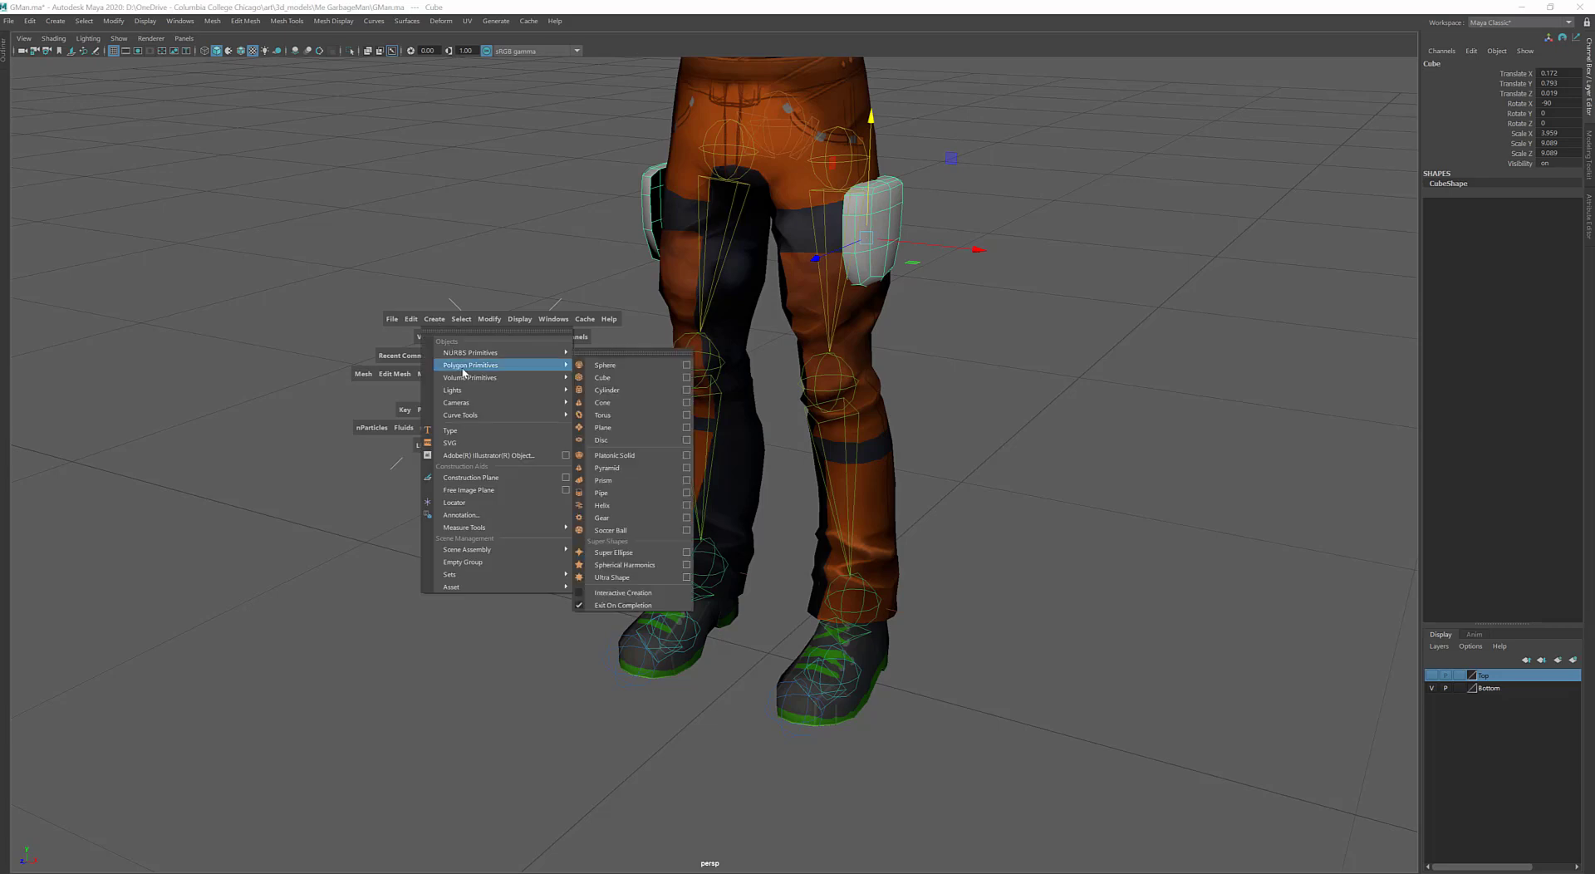
click(338, 356)
key(space)
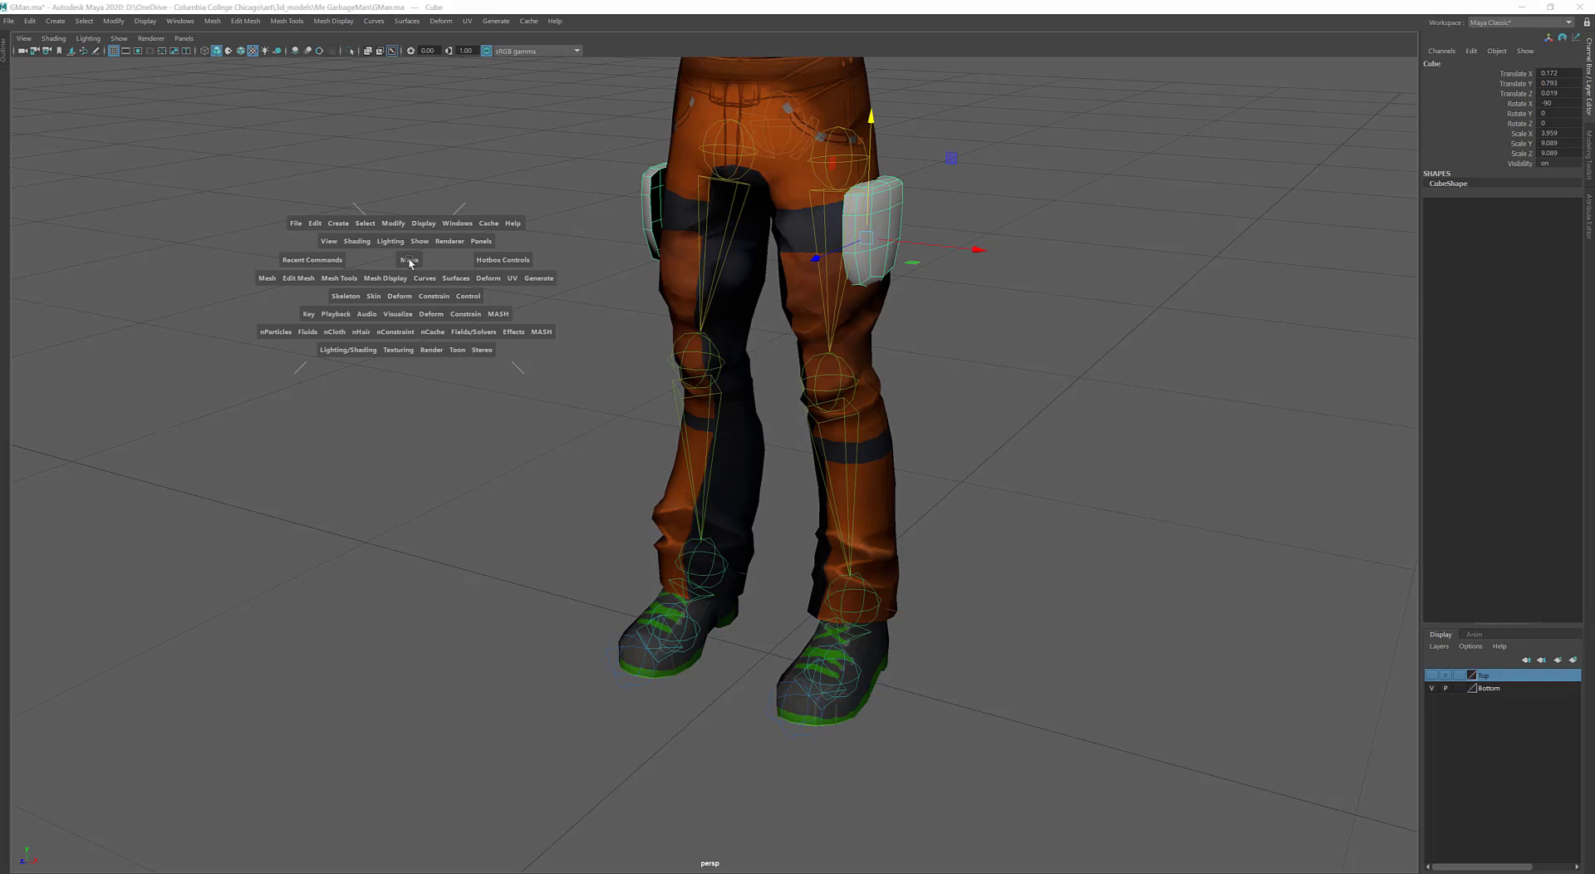
click(342, 226)
mouse_move(399, 257)
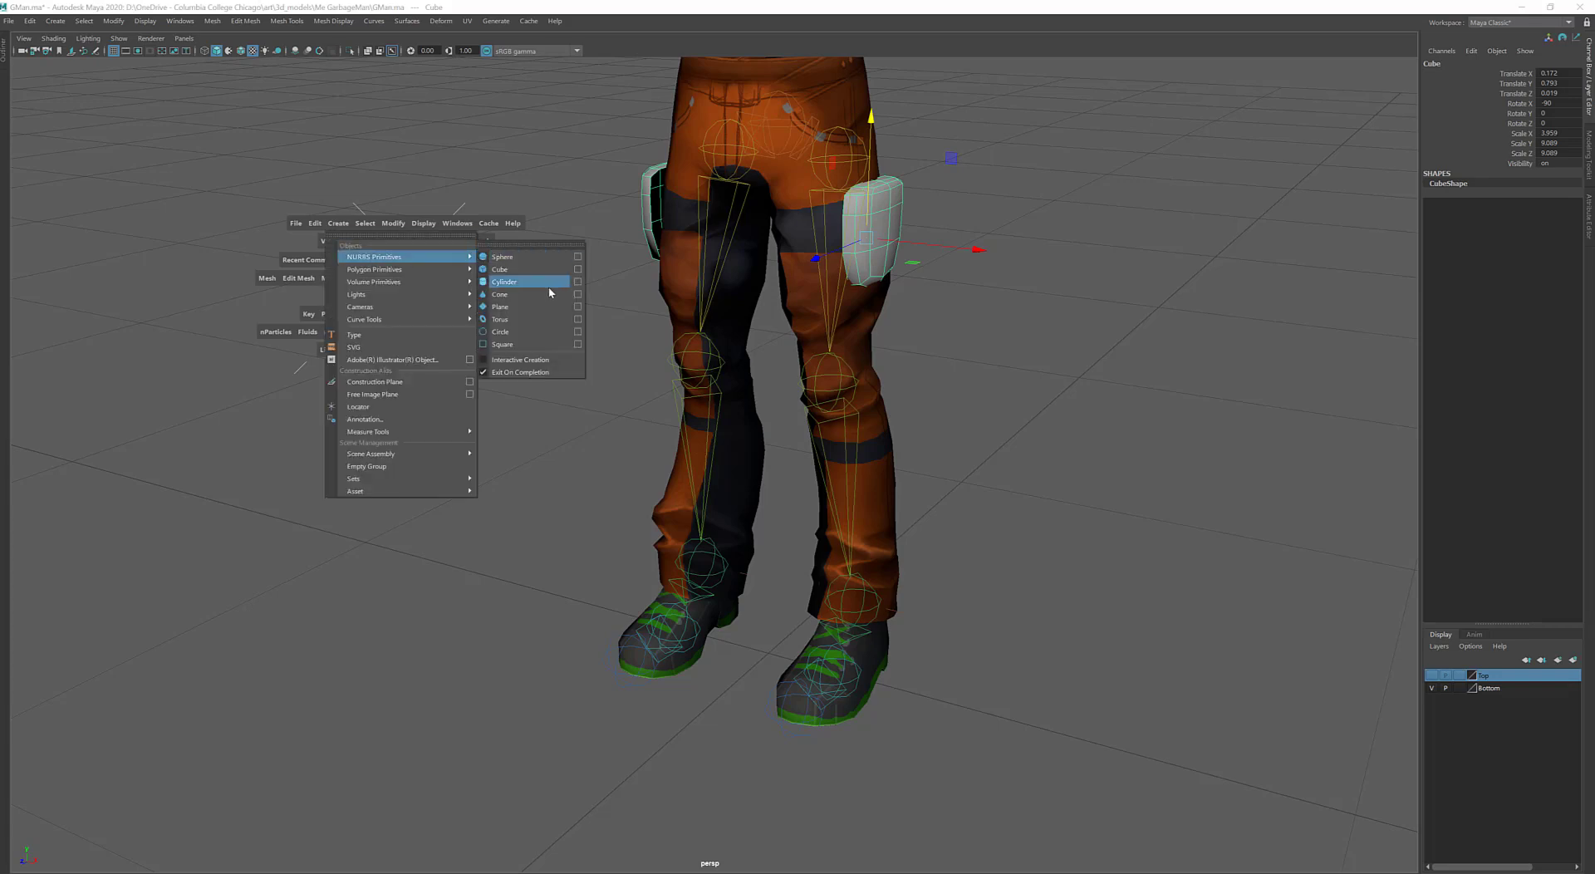
click(540, 332)
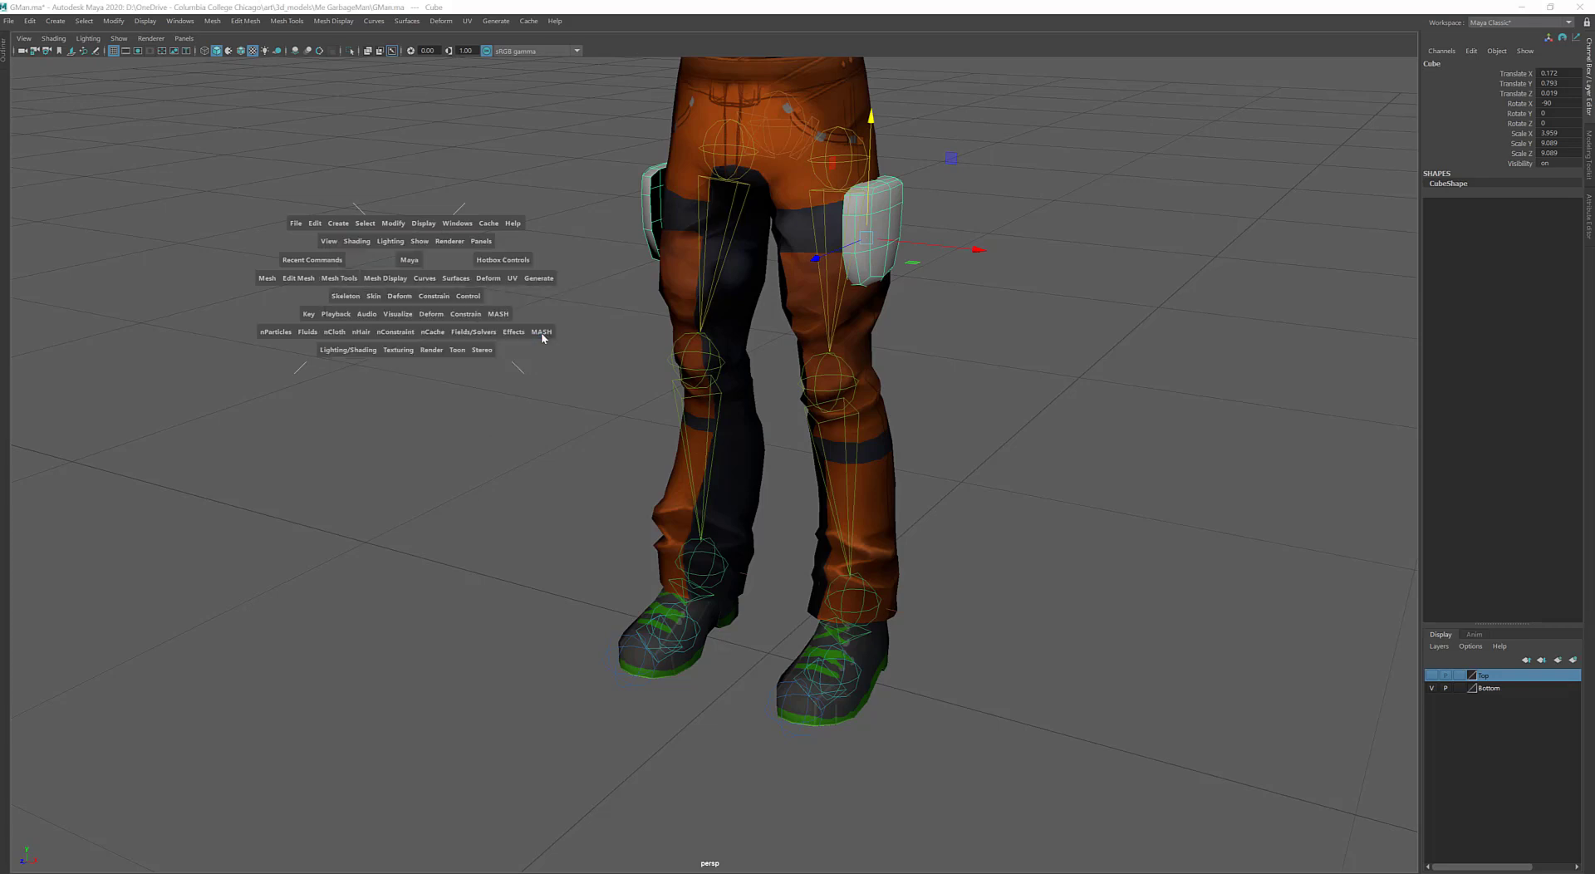
Turn on the display of NURBS curves in the perspective viewport
alt+middle_drag(887, 650, 886, 558)
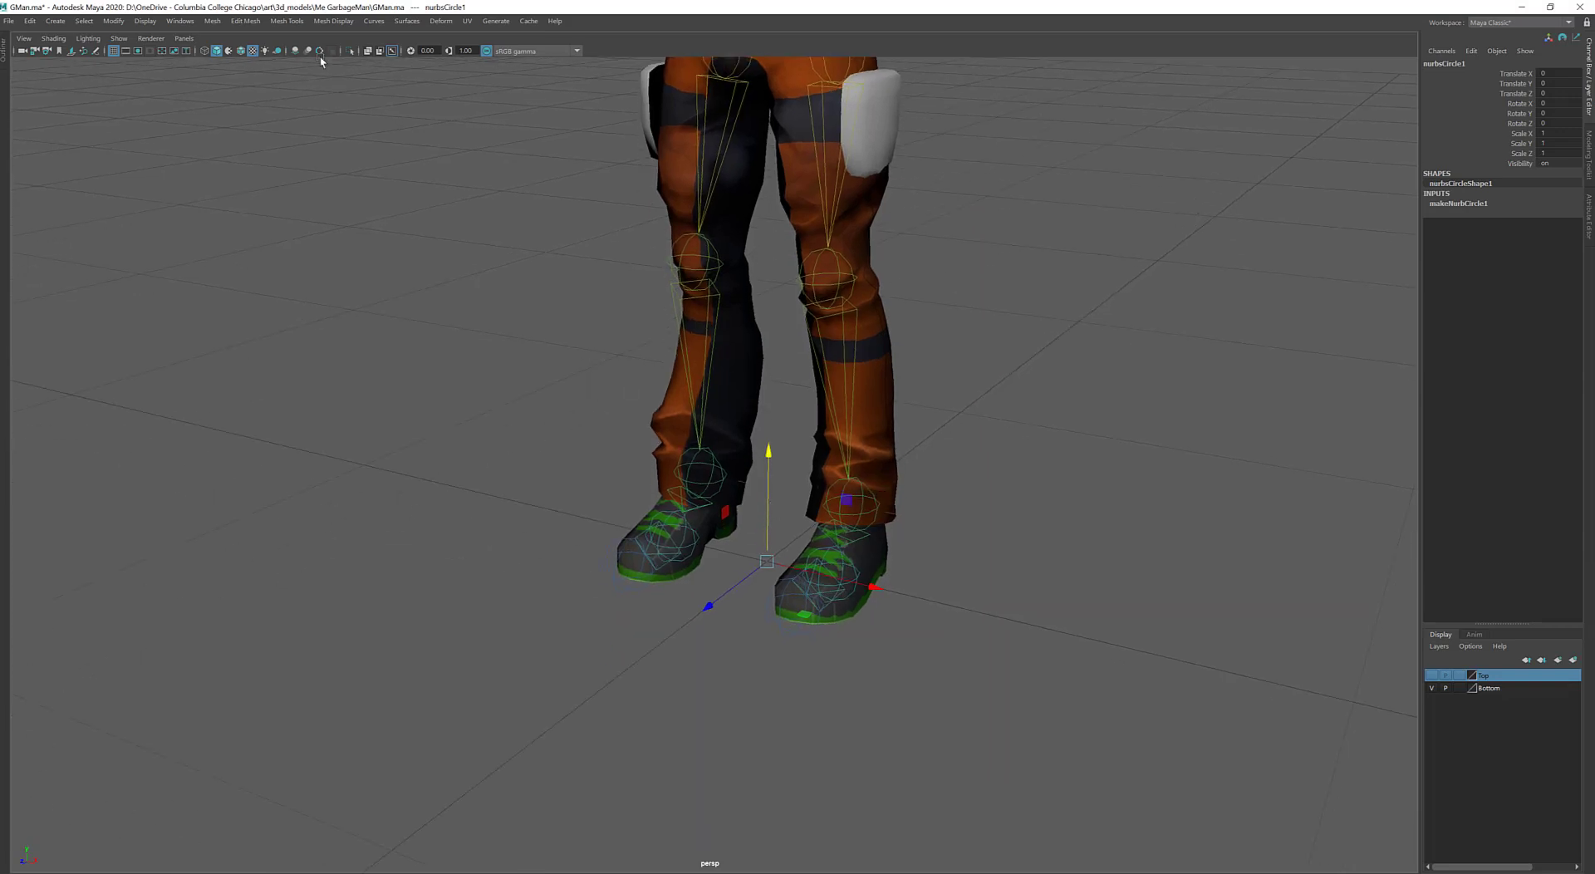
click(119, 39)
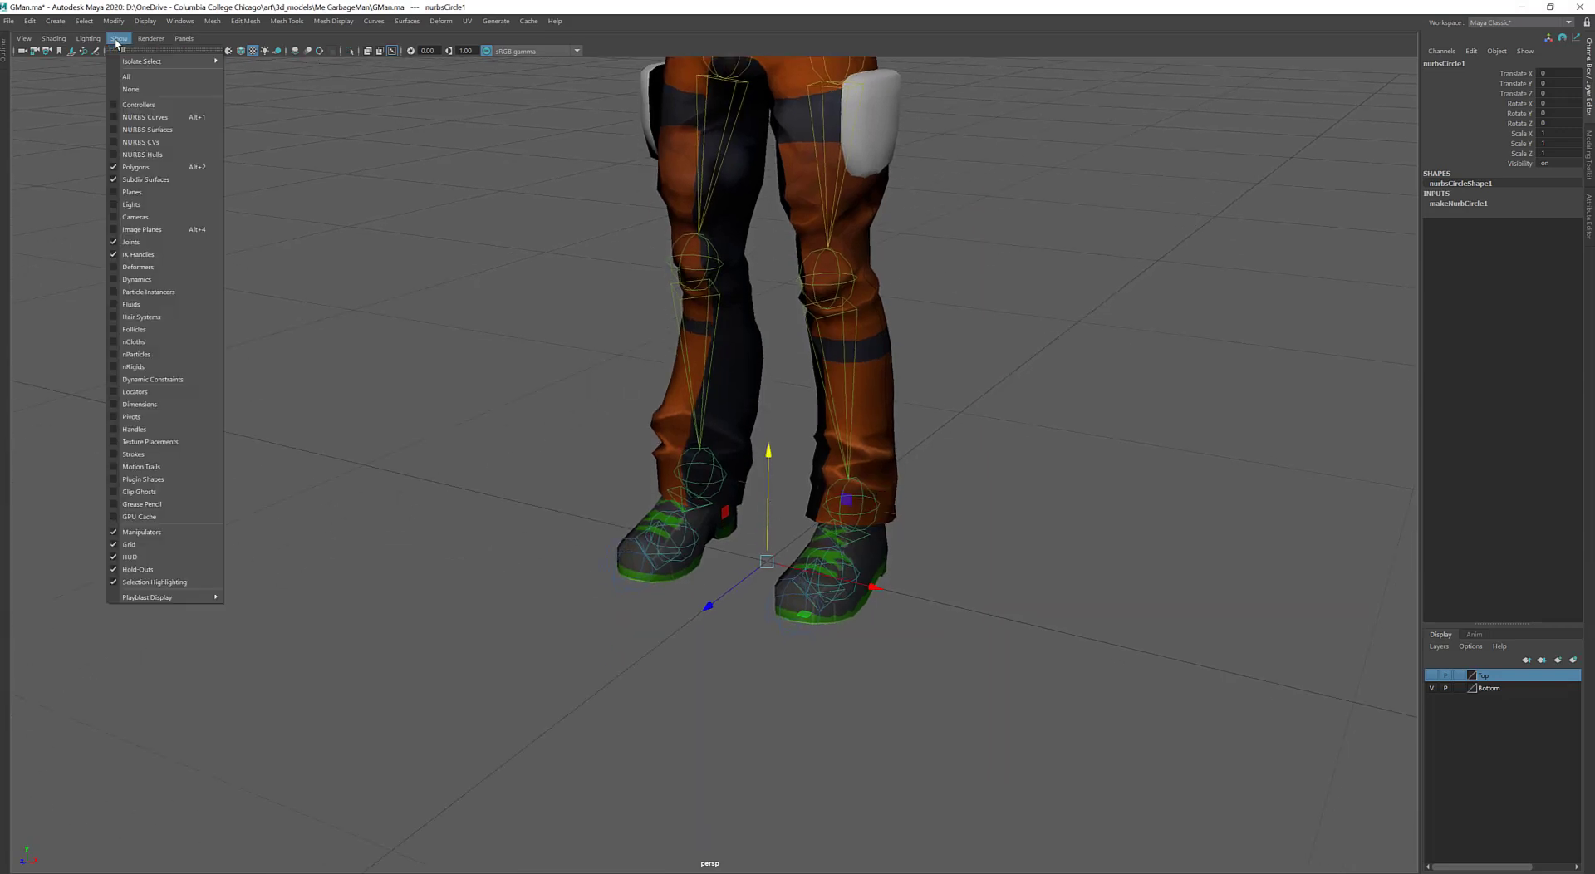
click(146, 117)
Shrink the circle into an oval scaled about 0.114 in X and 0.248 in Z, and move it to the left foot
alt+middle_drag(839, 548, 789, 553)
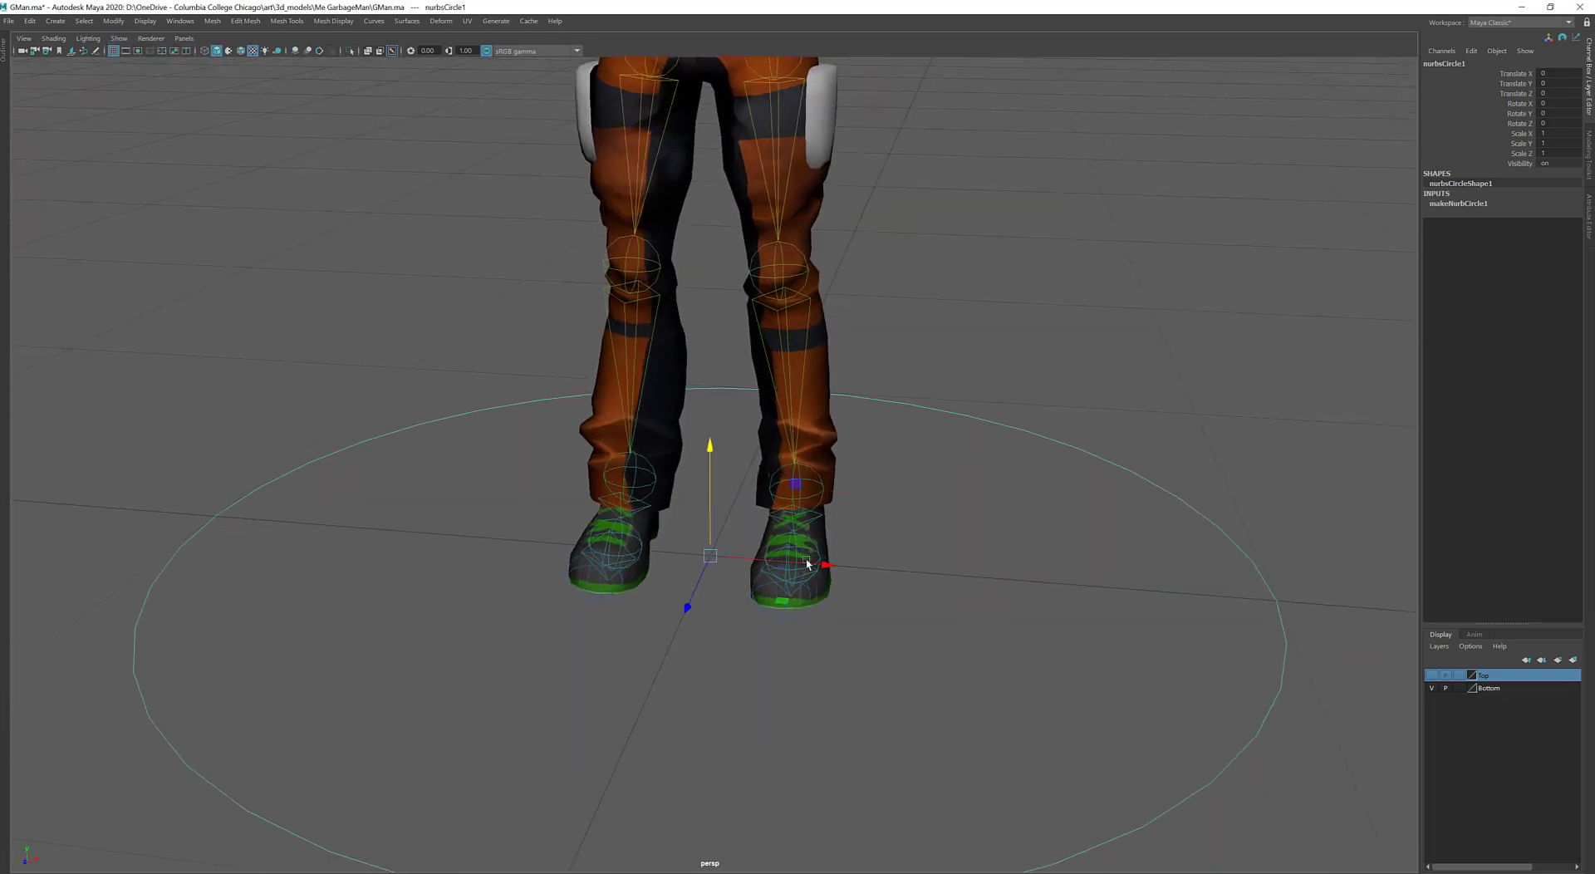
key(r)
middle_drag(677, 583, 132, 695)
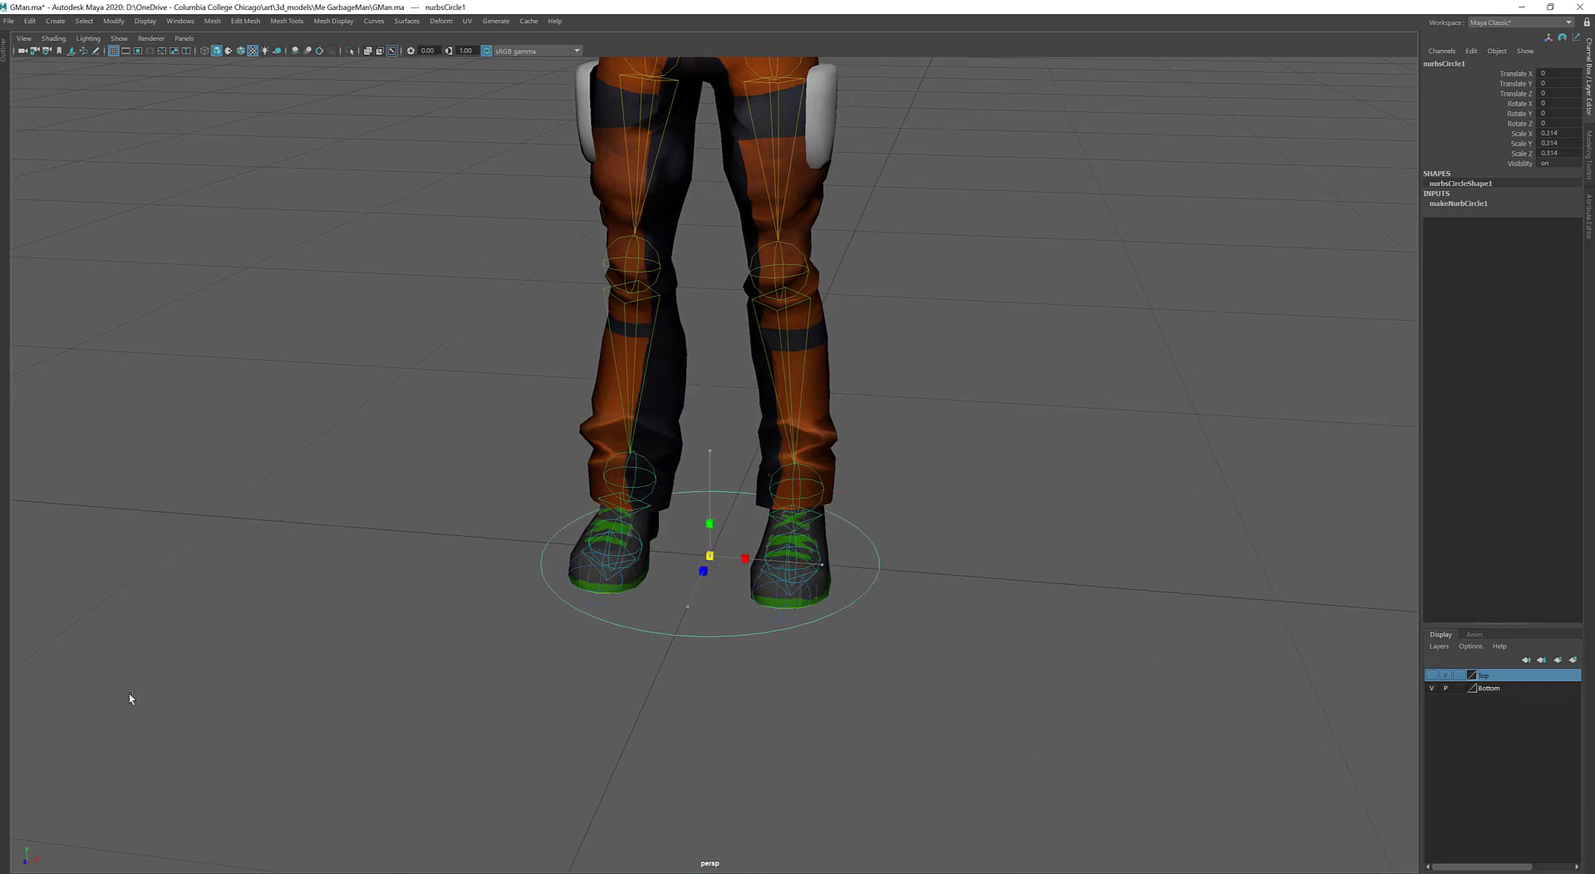
drag(709, 558, 615, 607)
key(w)
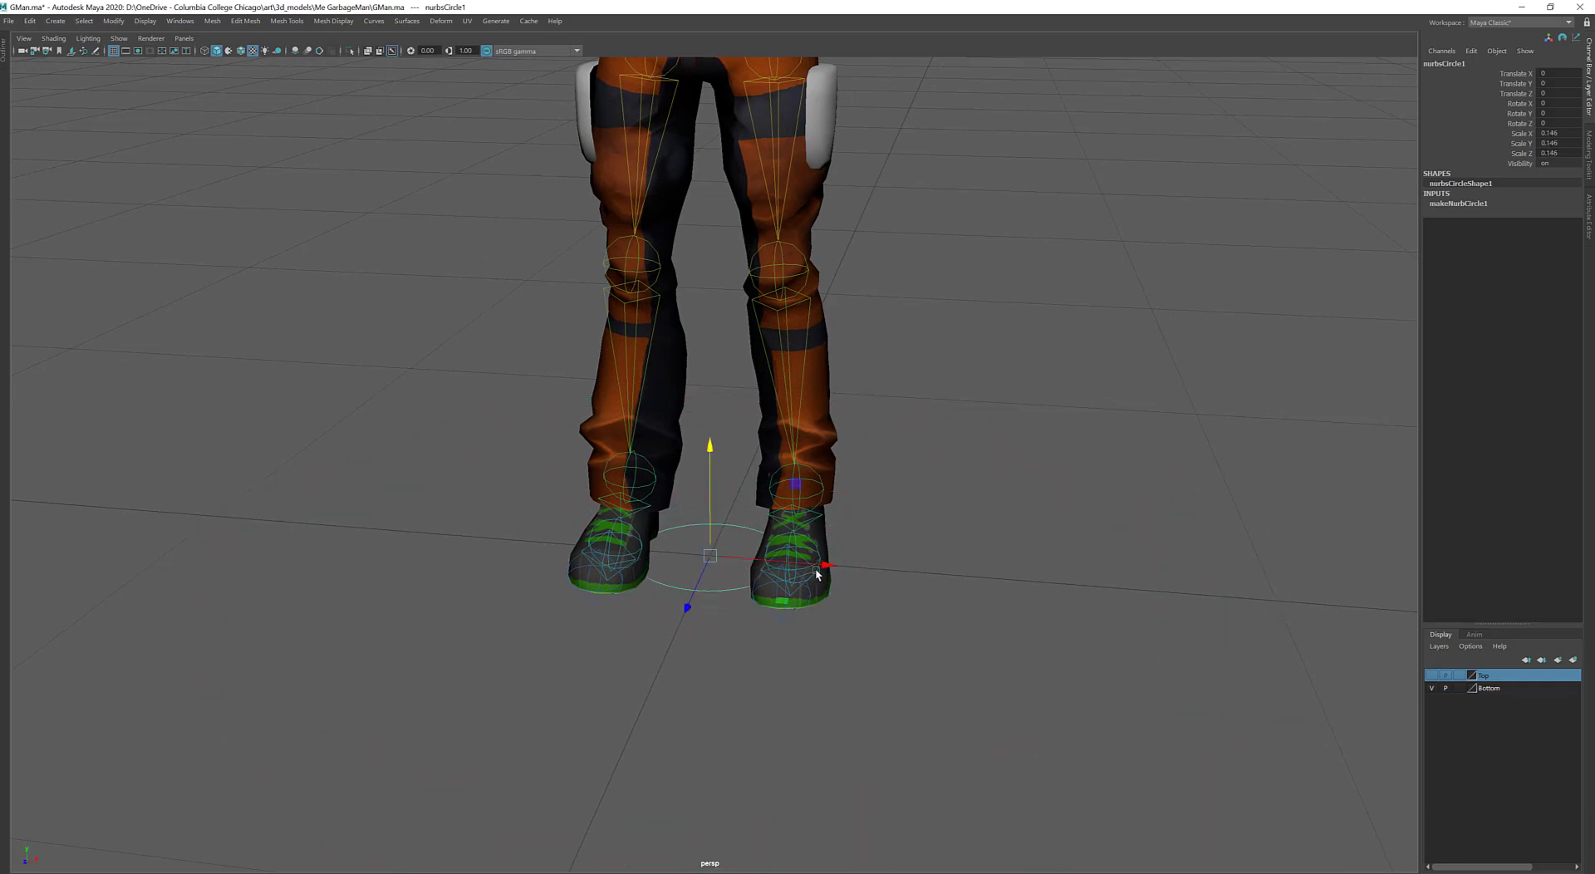
drag(815, 566, 879, 566)
alt+drag(873, 585, 861, 562)
Snap the circle's centre to the left ankle joint in the front view
key(space)
drag(940, 515, 940, 550)
alt+middle_drag(964, 639, 926, 432)
key(w)
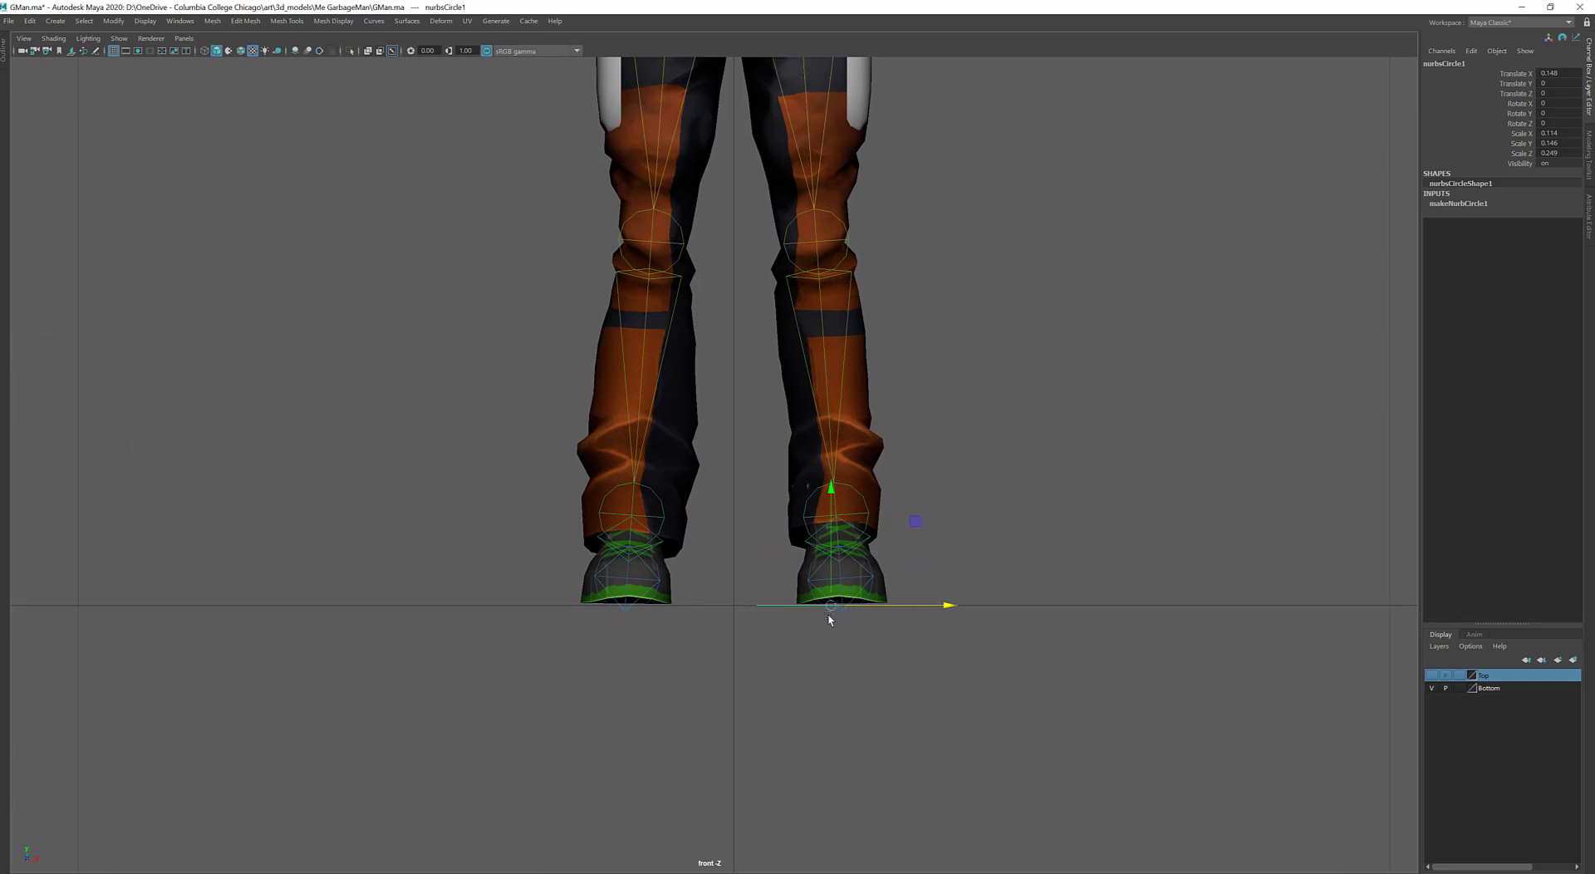
drag(830, 607, 837, 517)
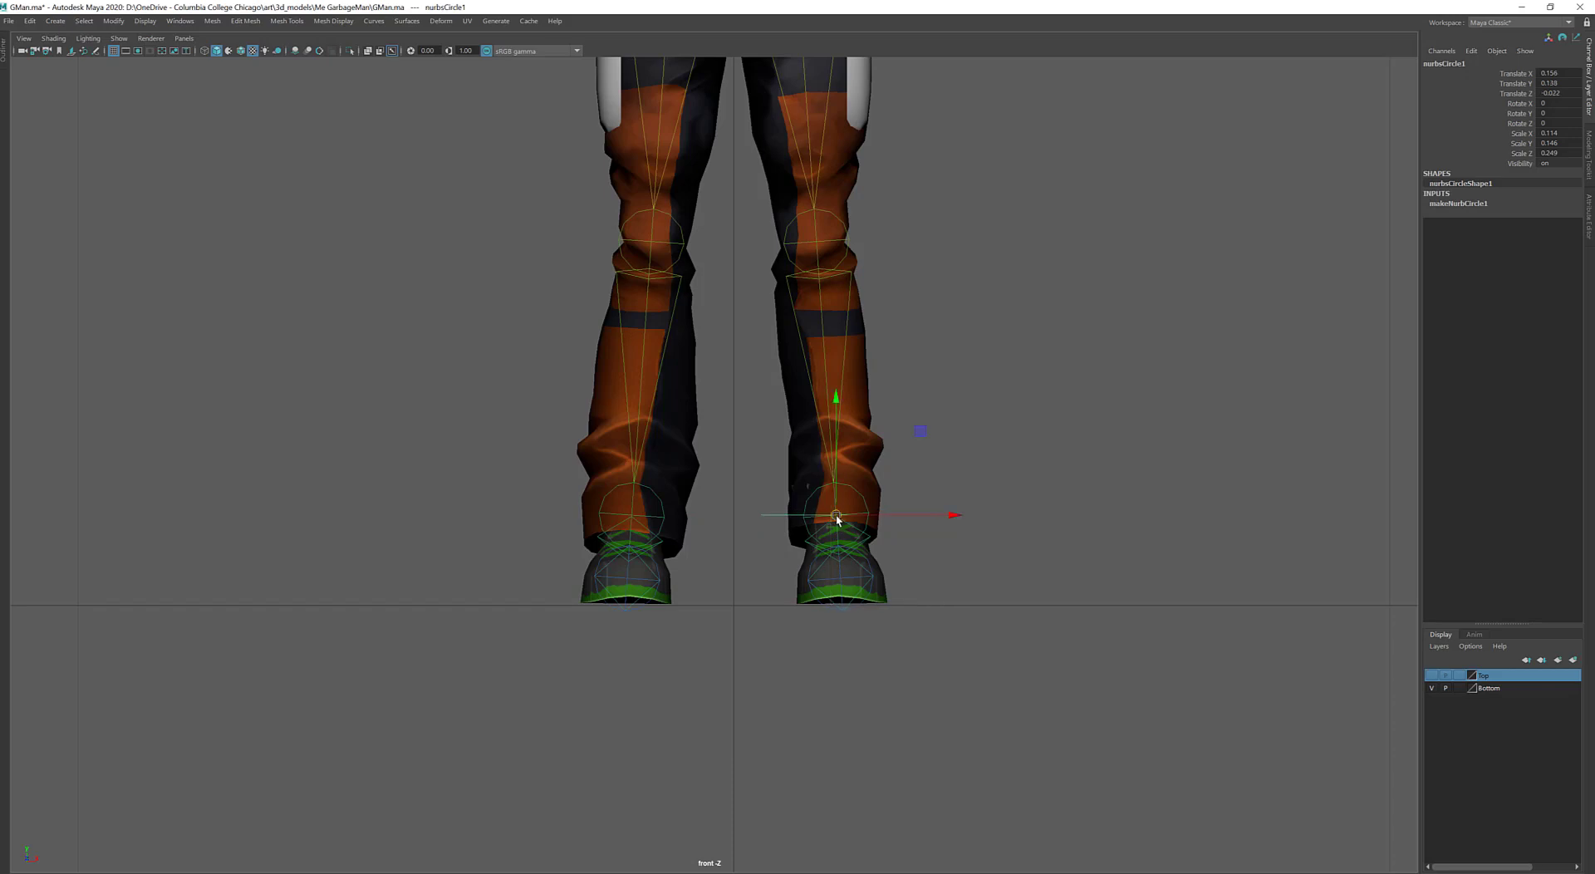
Hide the Bottom display layer and return to the perspective view of the ankle circle
click(1431, 688)
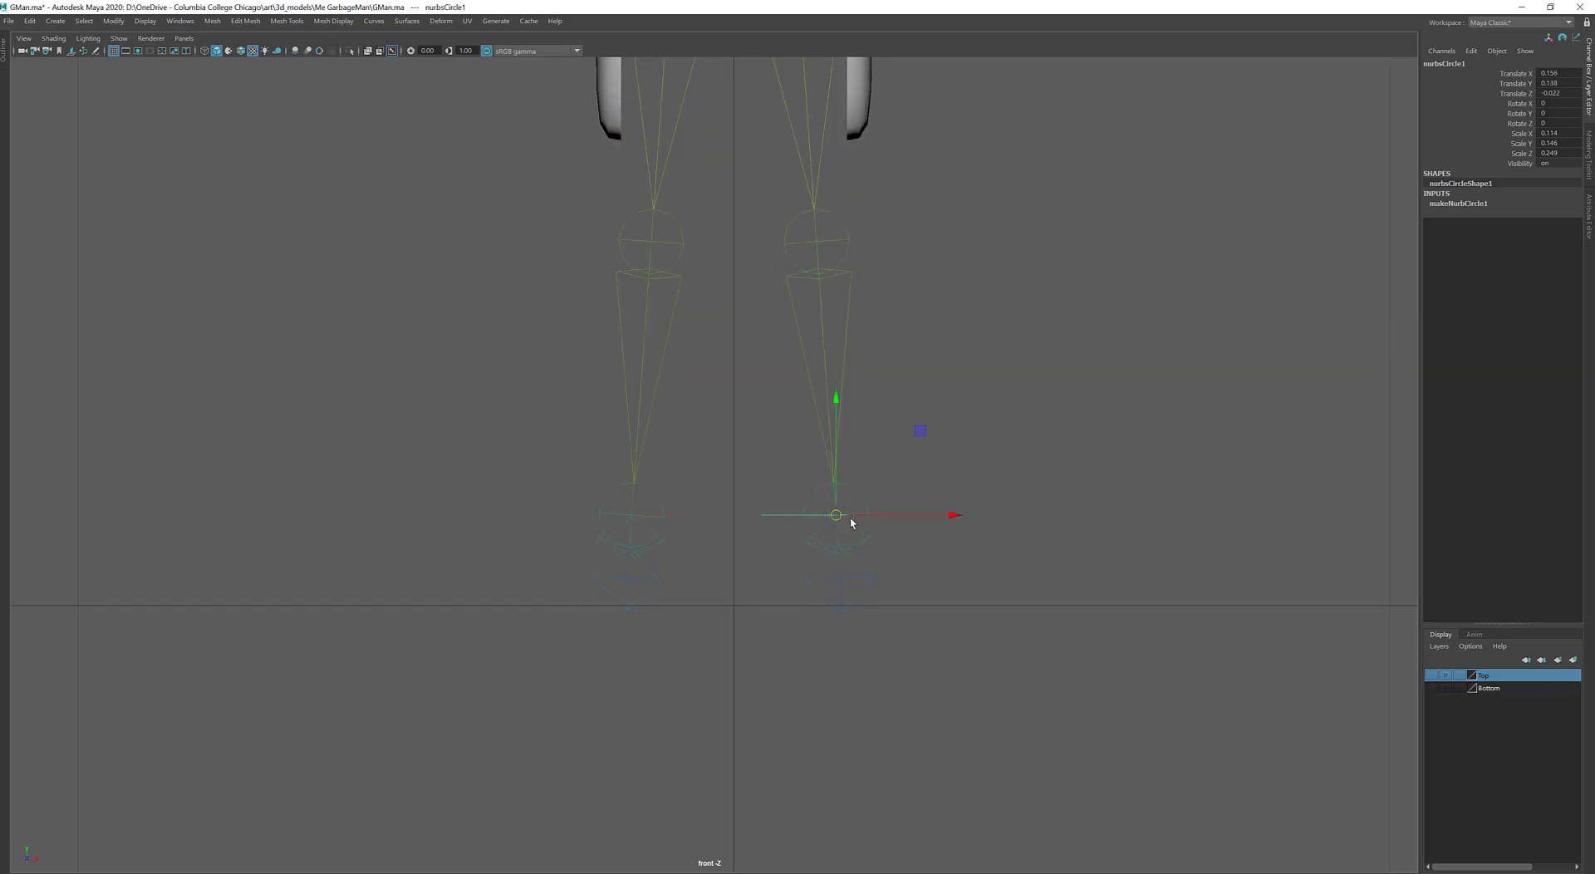
key(d)
key(space)
drag(998, 490, 995, 453)
alt+drag(904, 481, 868, 470)
alt+drag(868, 616, 934, 627)
alt+drag(822, 517, 687, 451)
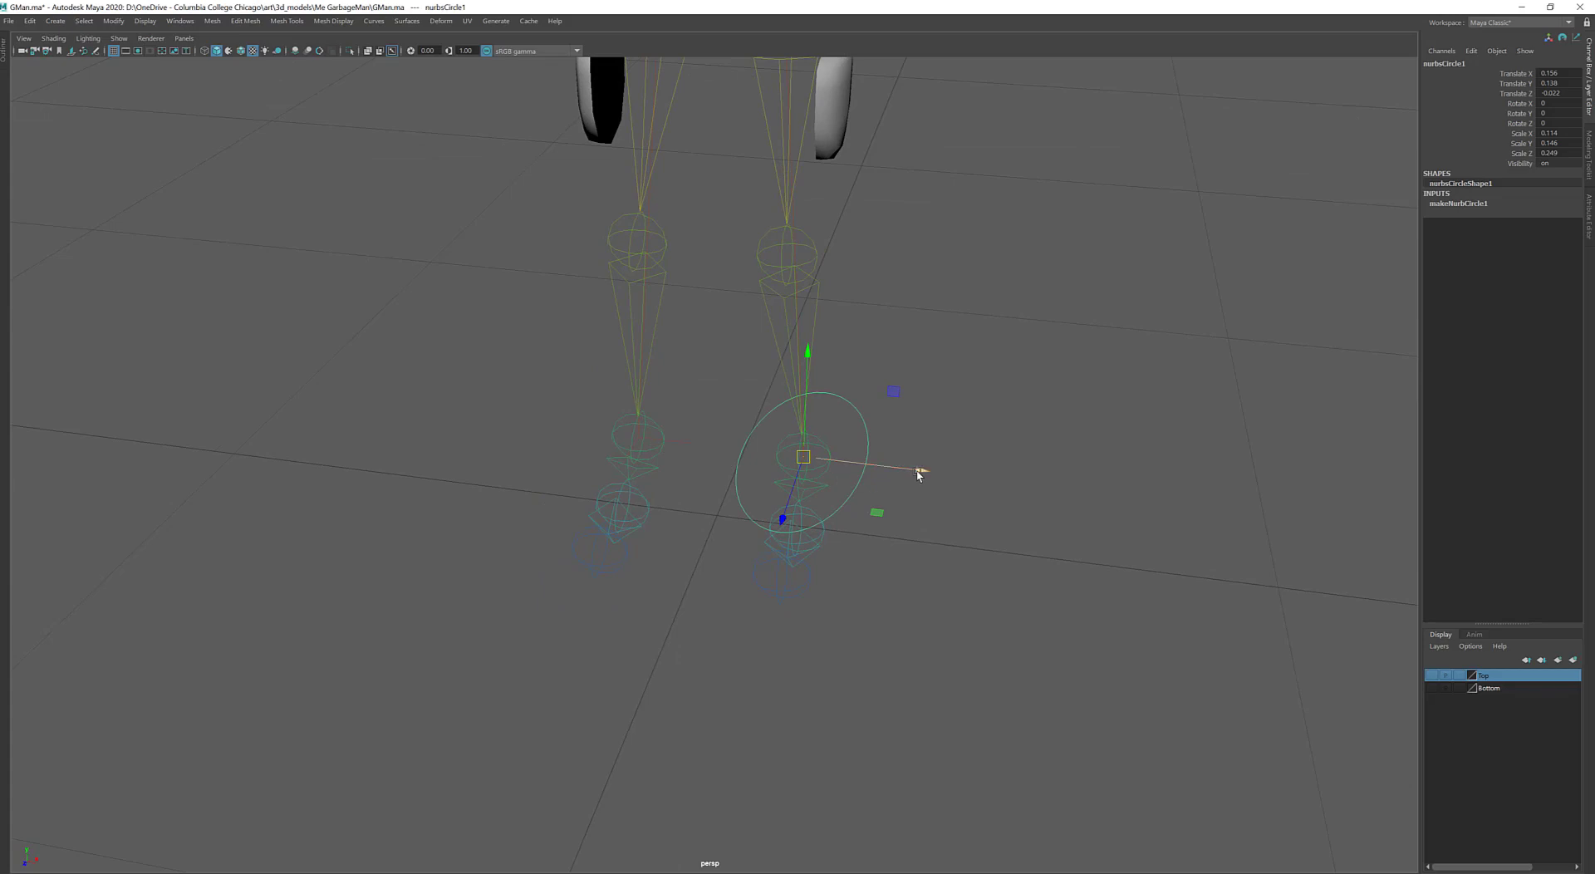
Rename the left ankle circle as L_Foot_CTRL
double_click(1444, 64)
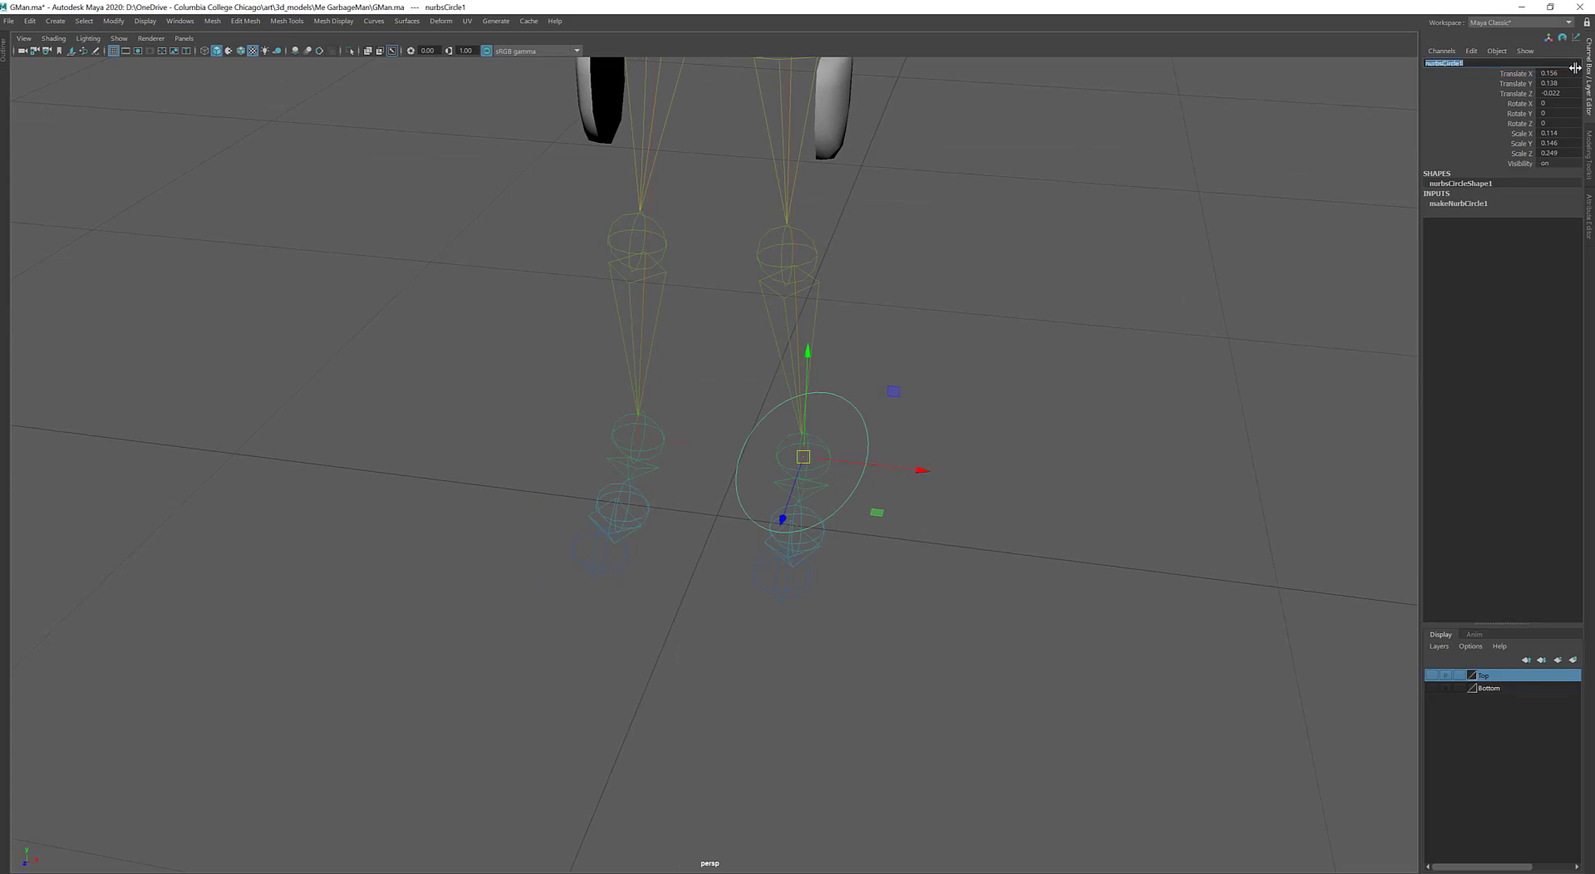
text(L_Foot_CTRL)
key(Return)
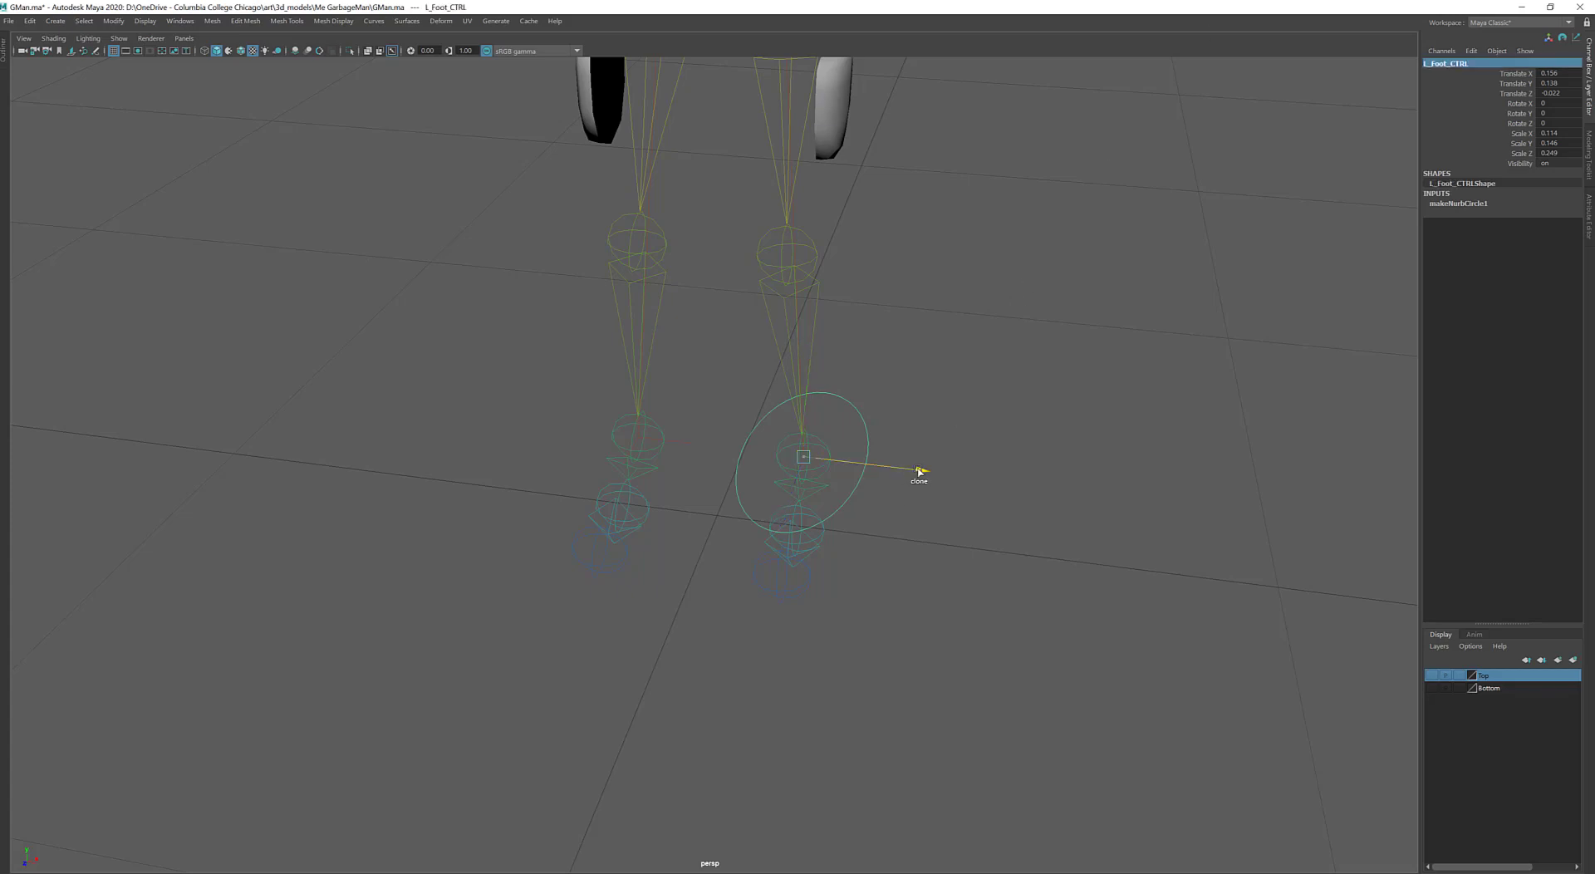
Duplicate L_Foot_CTRL onto the right ankle joint and select both foot control circles
key(ctrl+d)
drag(918, 468, 738, 447)
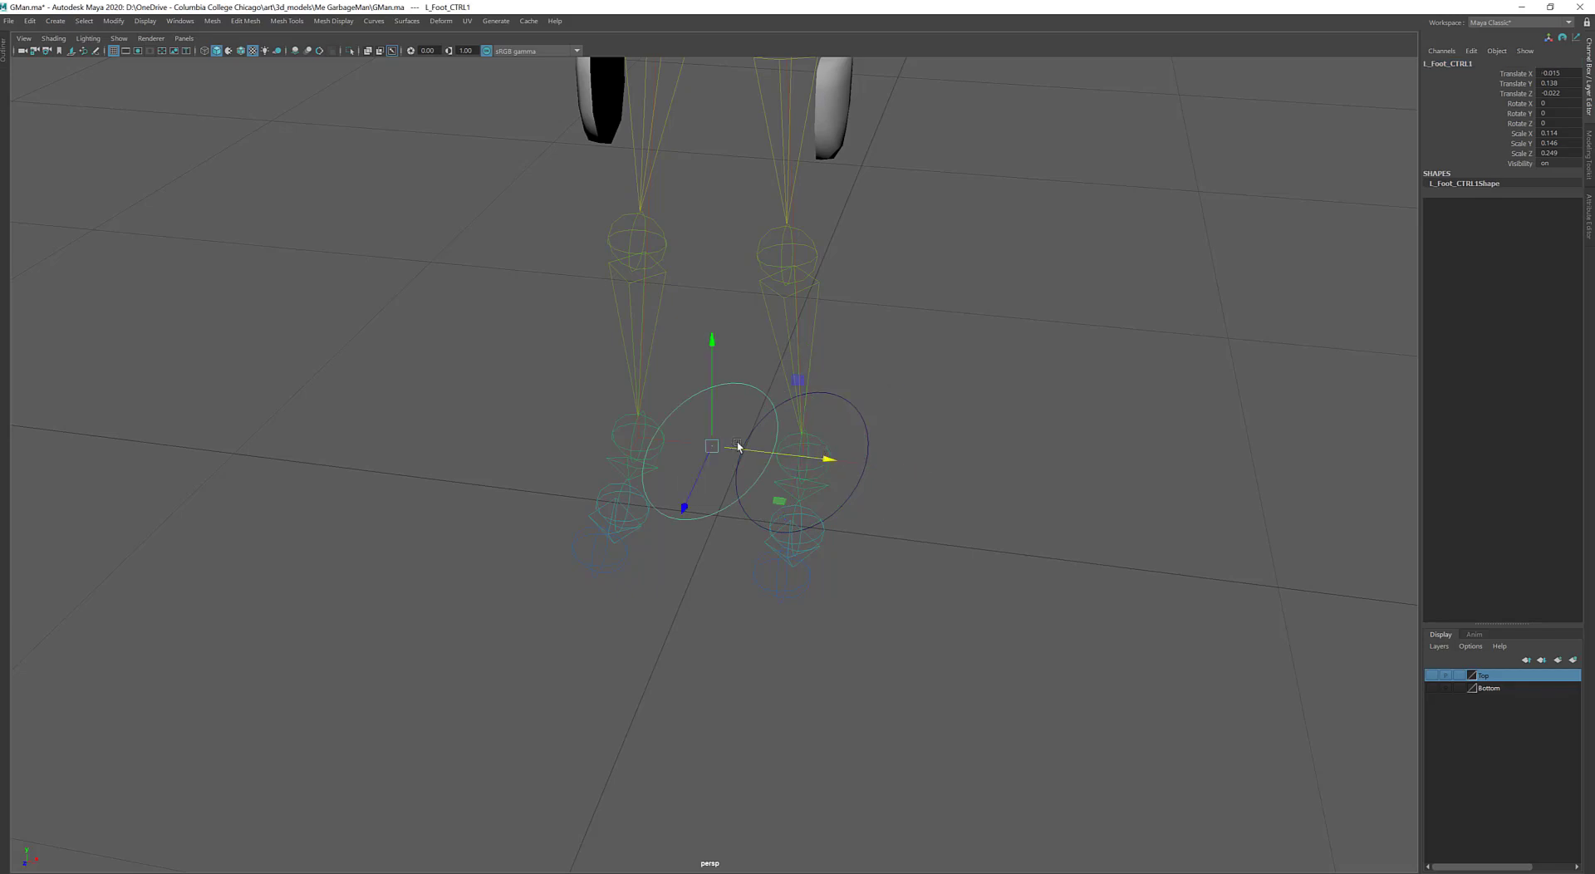
alt+drag(705, 447, 725, 361)
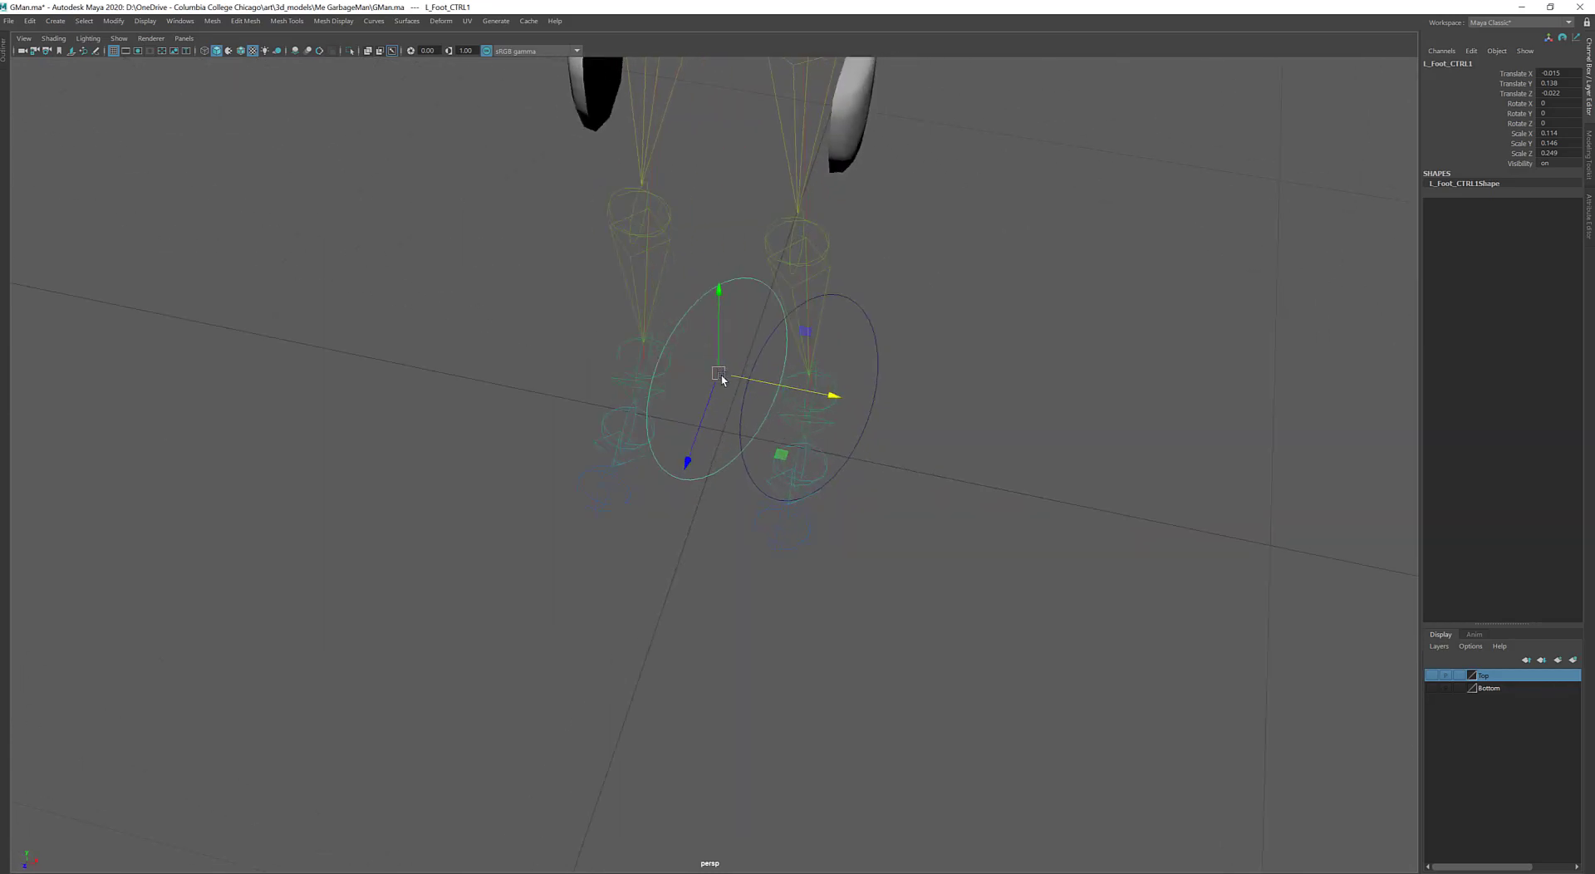
drag(723, 383, 662, 378)
drag(891, 359, 900, 349)
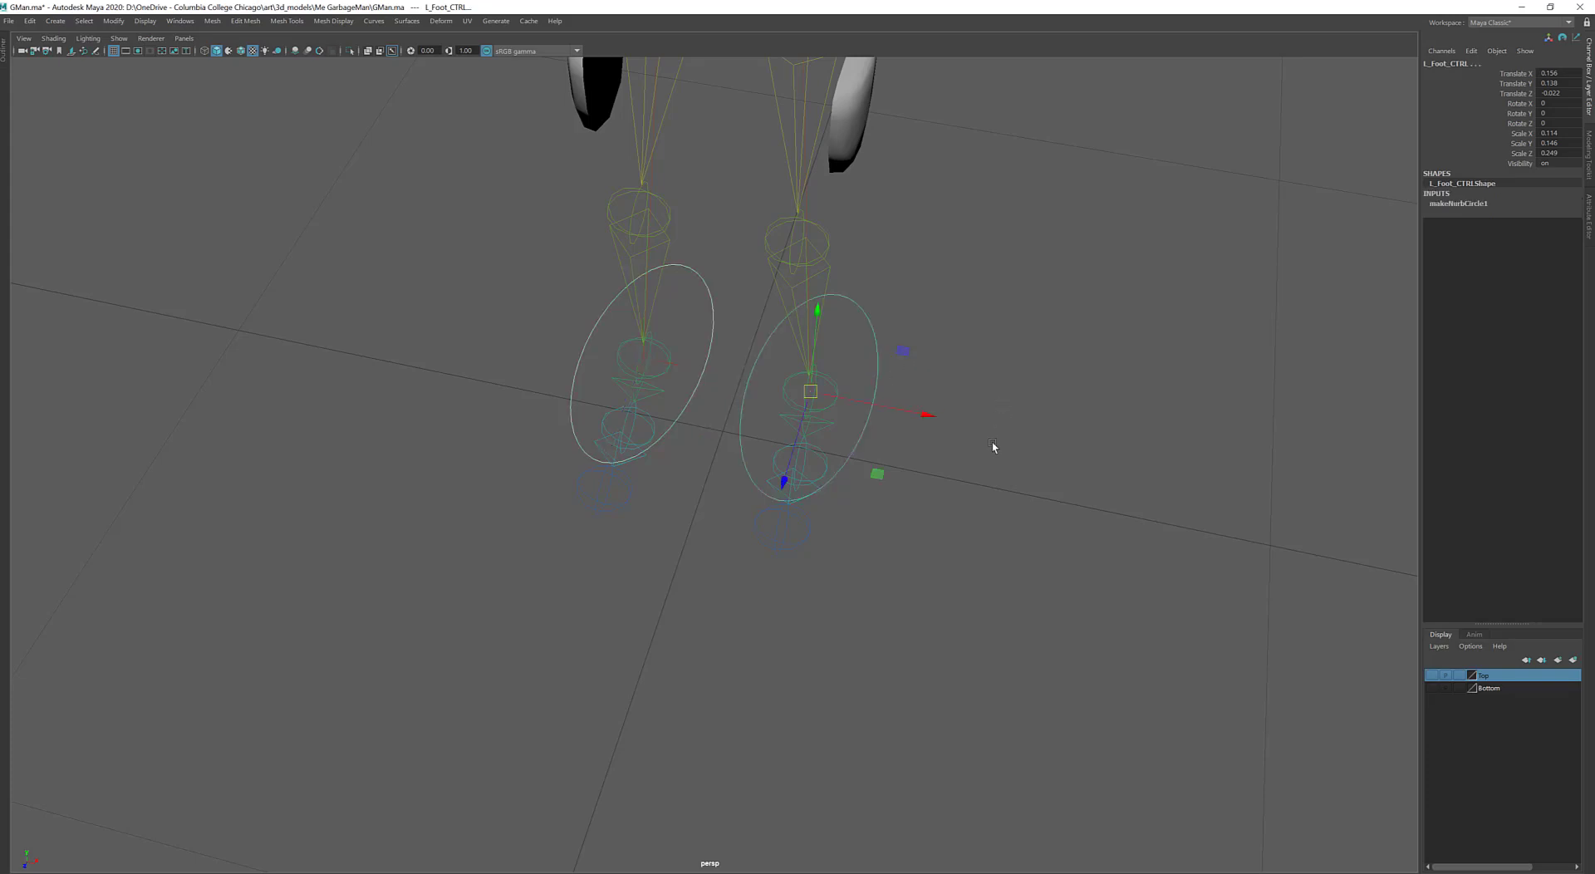
Lower both foot control circles to ground level at Translate Y 0
alt+drag(993, 446, 861, 458)
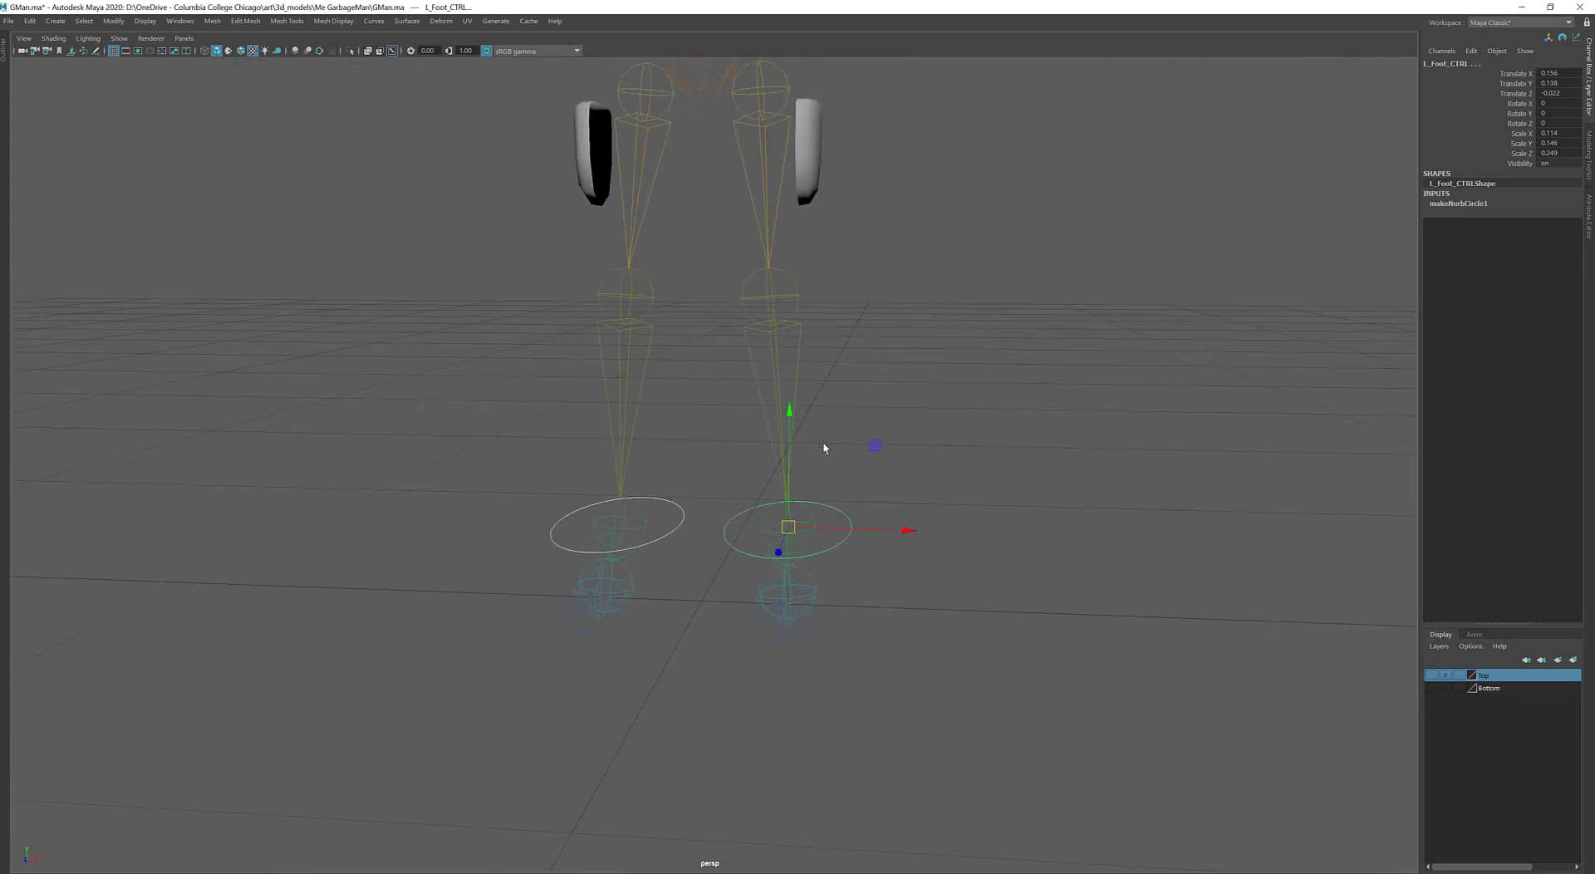
drag(790, 411, 800, 493)
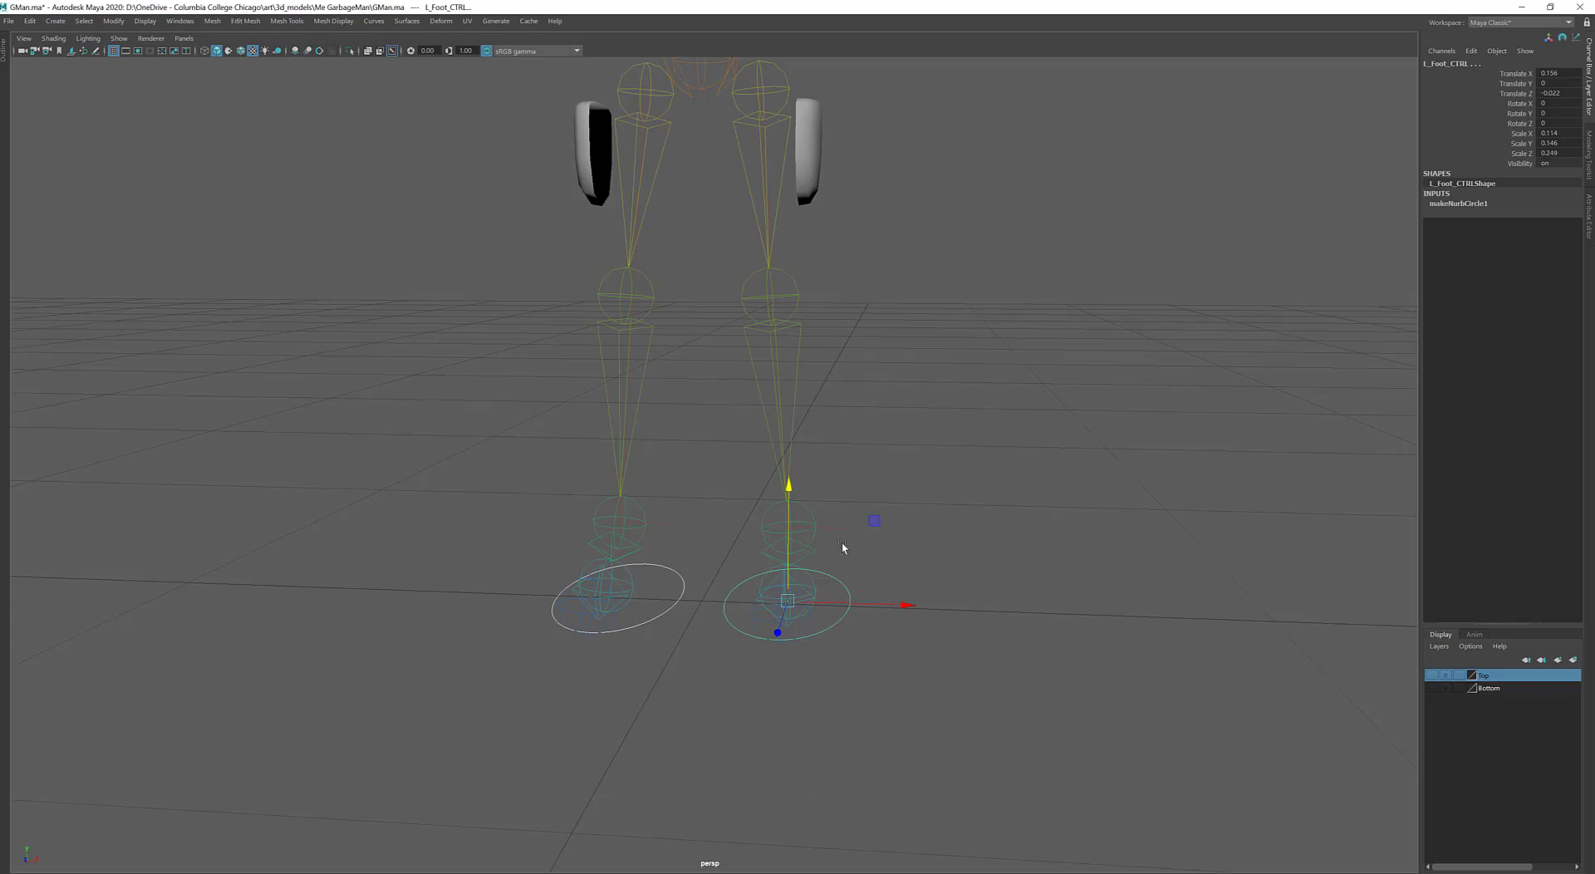
alt+drag(842, 546, 758, 569)
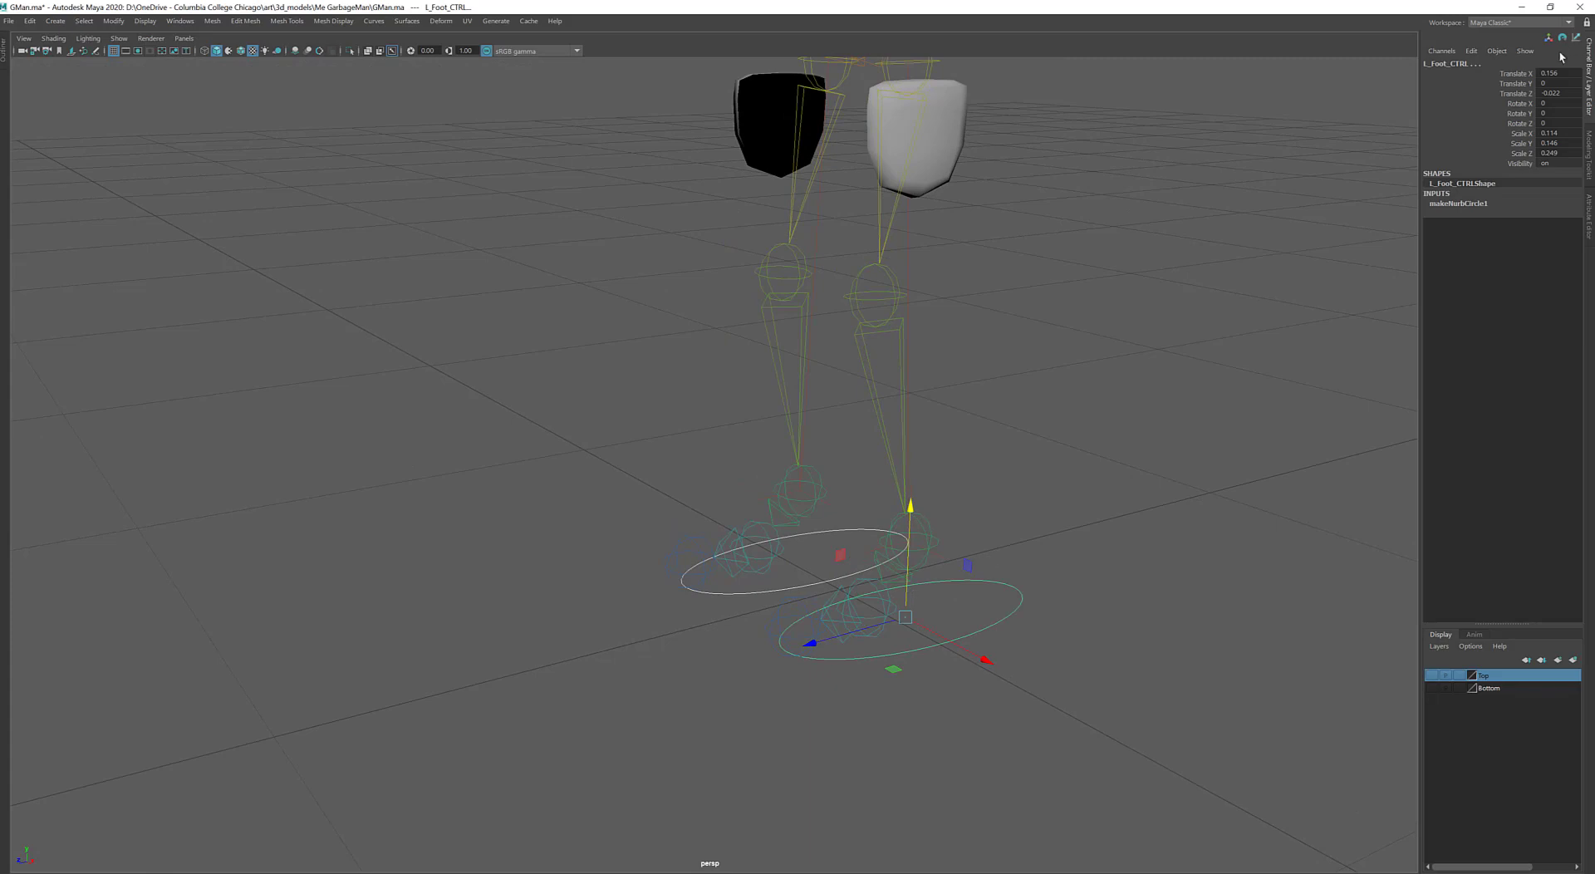
Freeze the transformations of both foot control circles
click(811, 642)
click(114, 20)
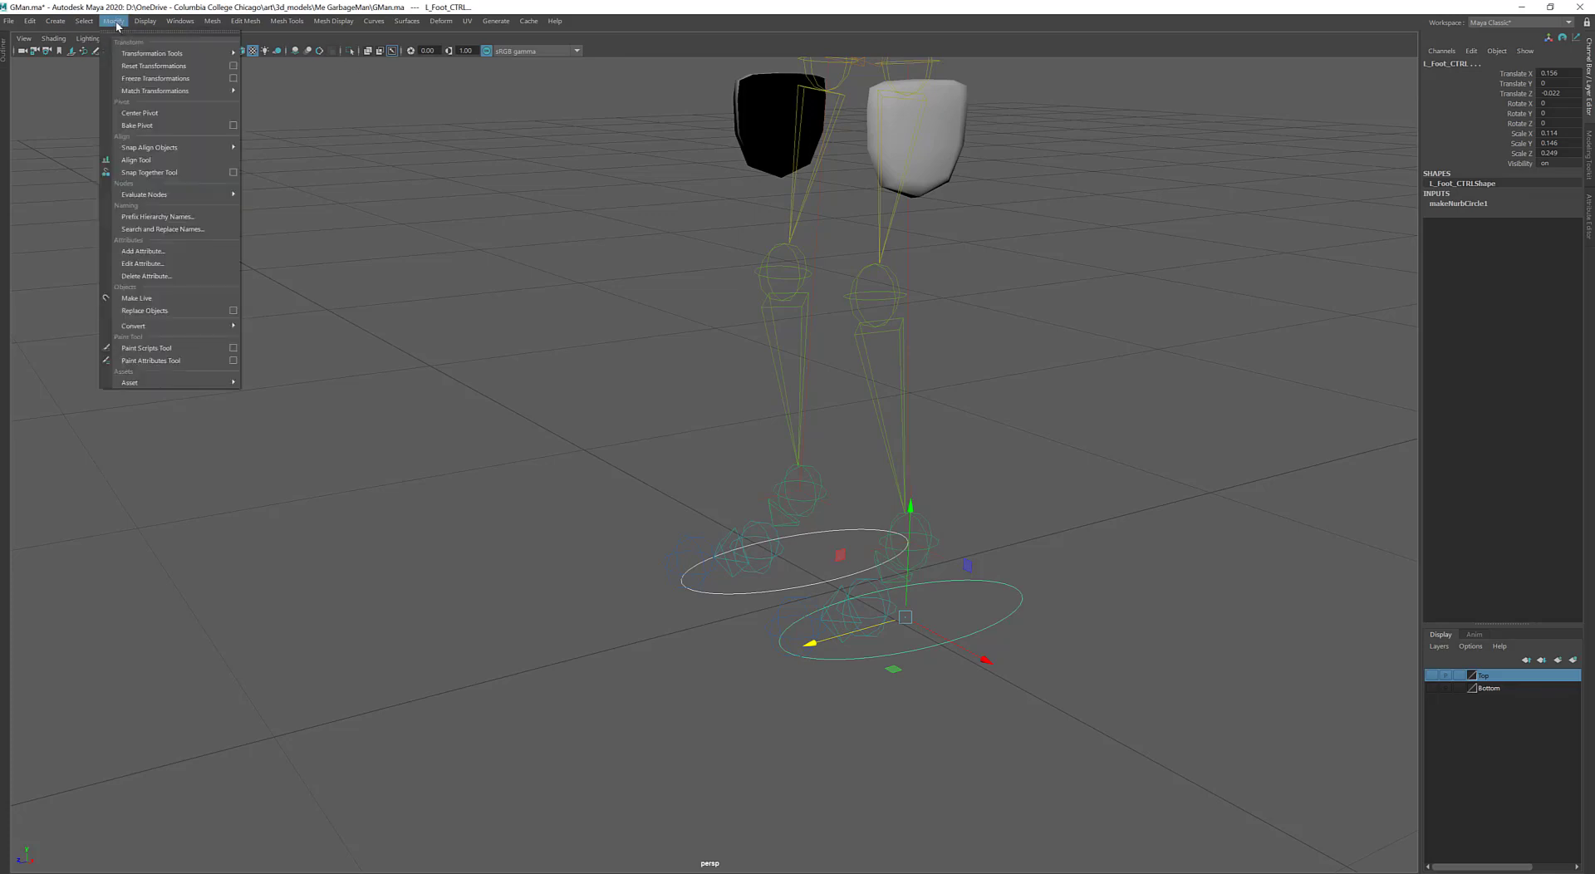
click(130, 80)
Rename the right foot's control circle as R_Foot_CTRL
alt+drag(930, 448, 872, 477)
alt+right_drag(872, 477, 933, 456)
alt+middle_drag(961, 373, 907, 453)
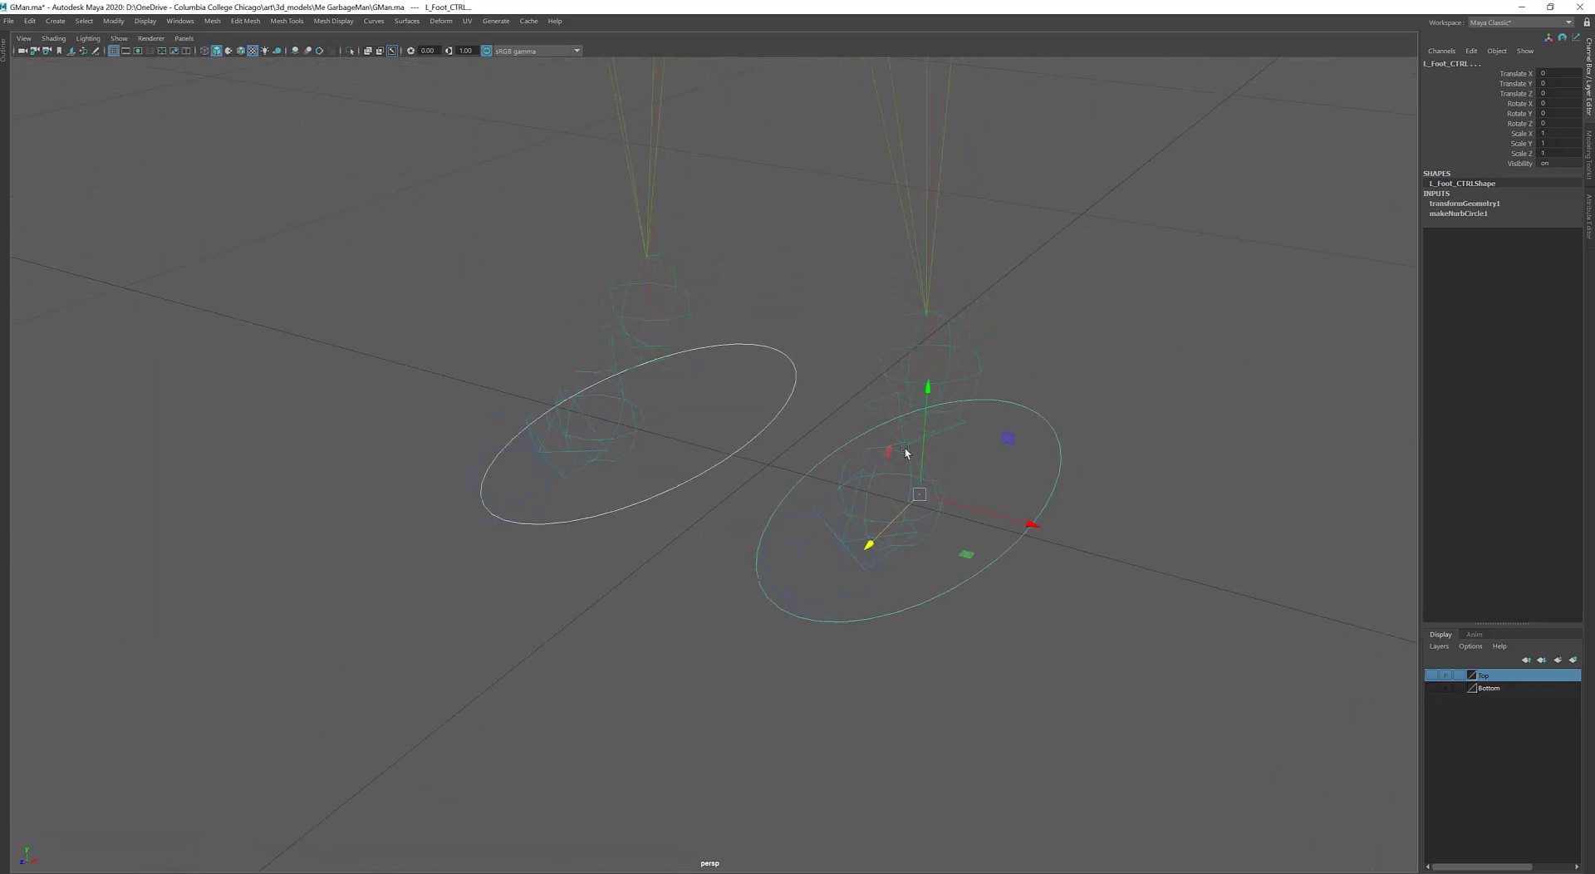
alt+drag(916, 451, 912, 454)
drag(648, 467, 654, 522)
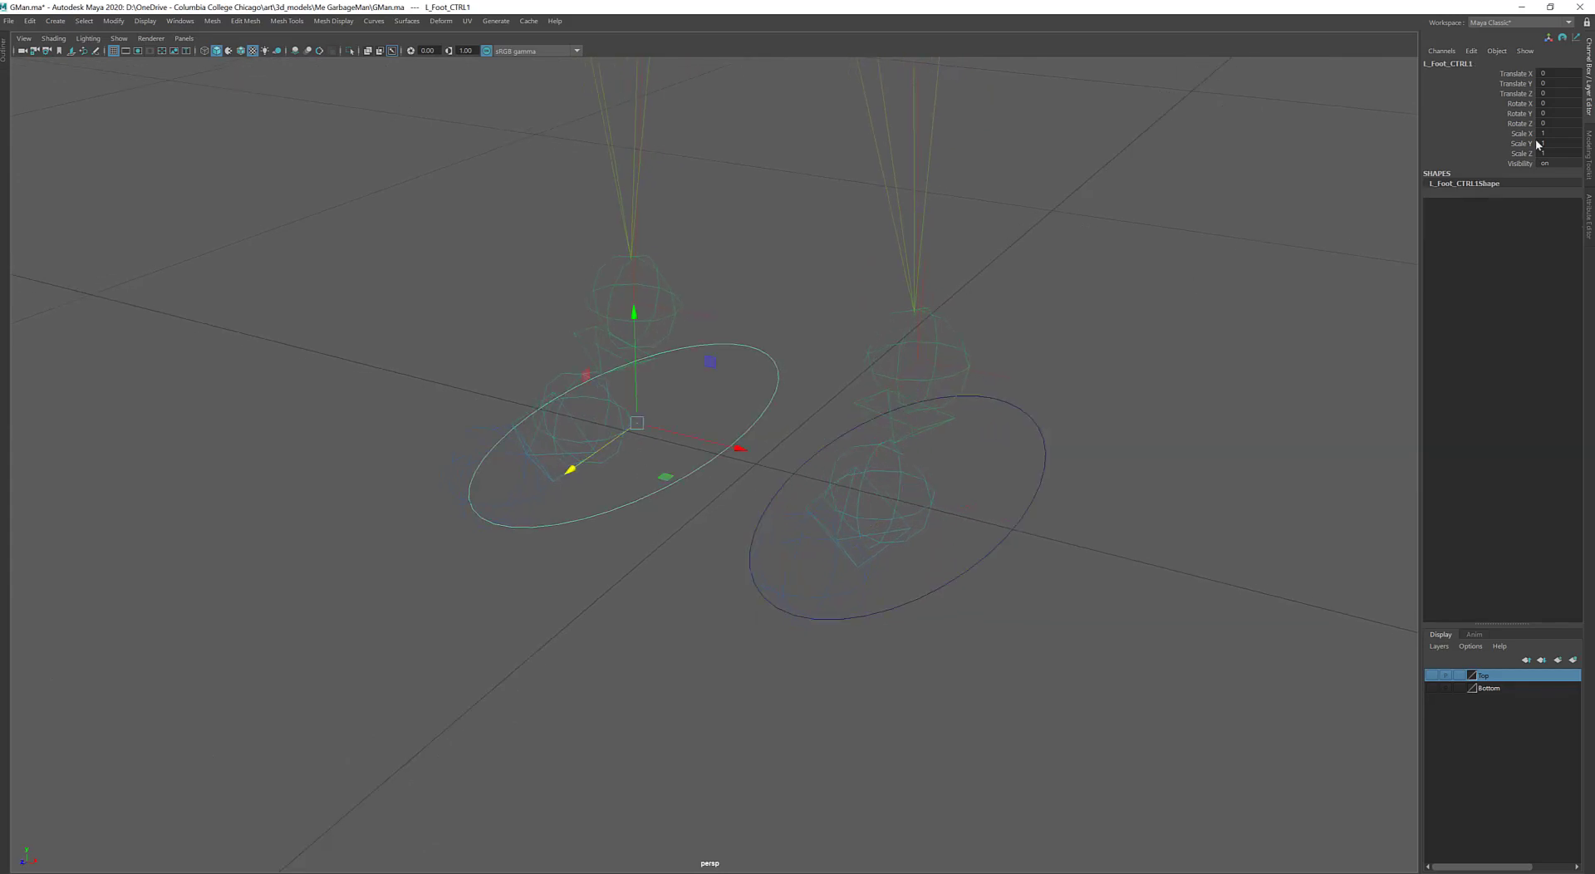
click(1502, 64)
text(R)
key(Return)
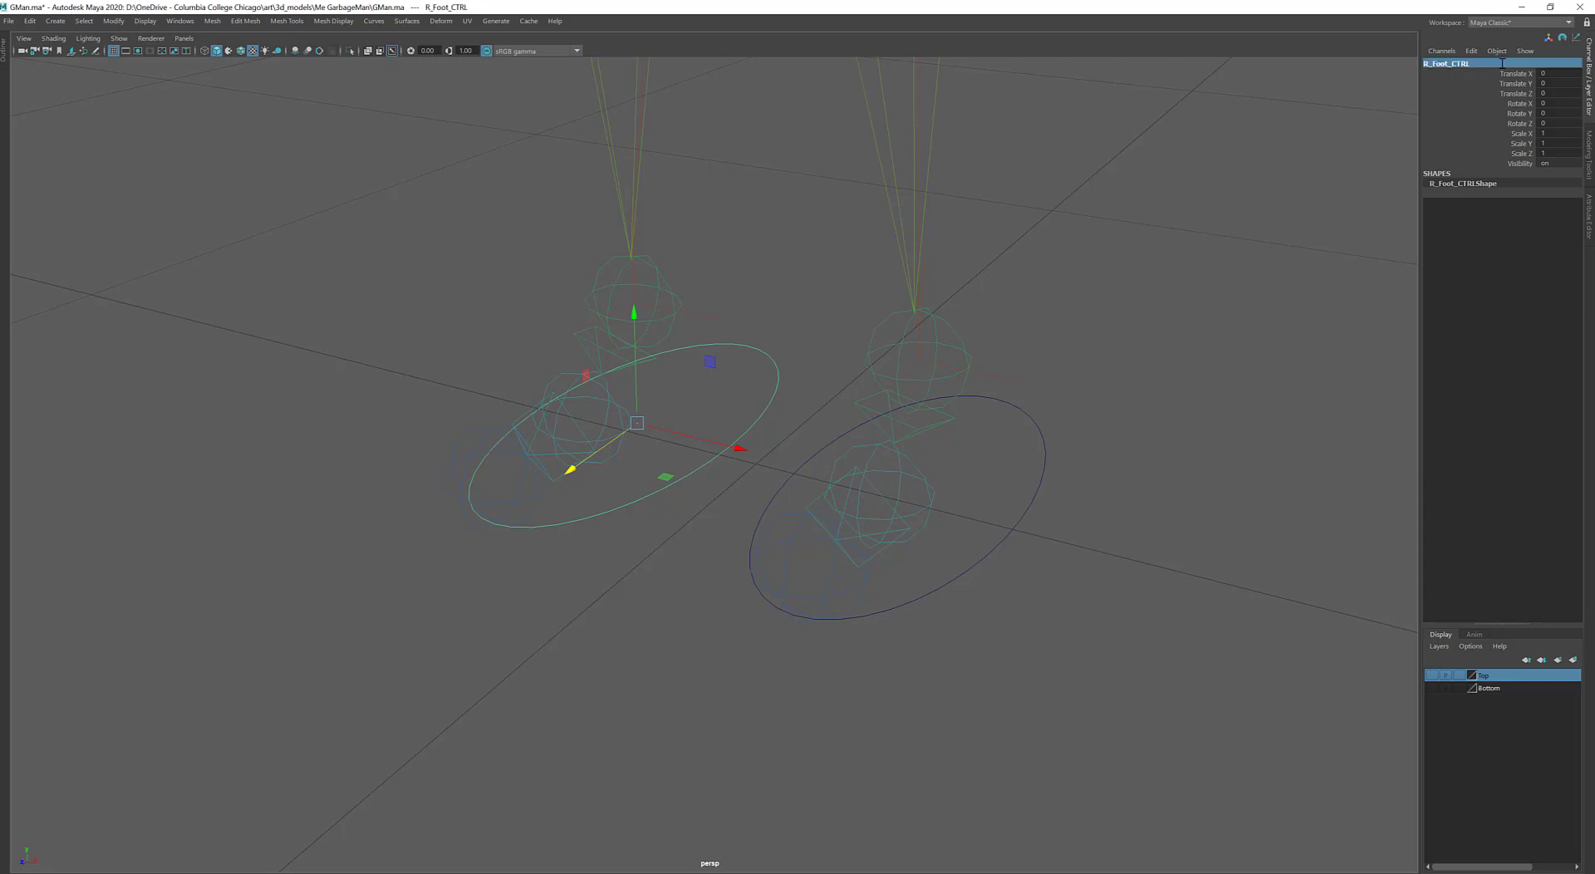
Parent the left ankle's IK handle to L_Foot_CTRL
click(696, 306)
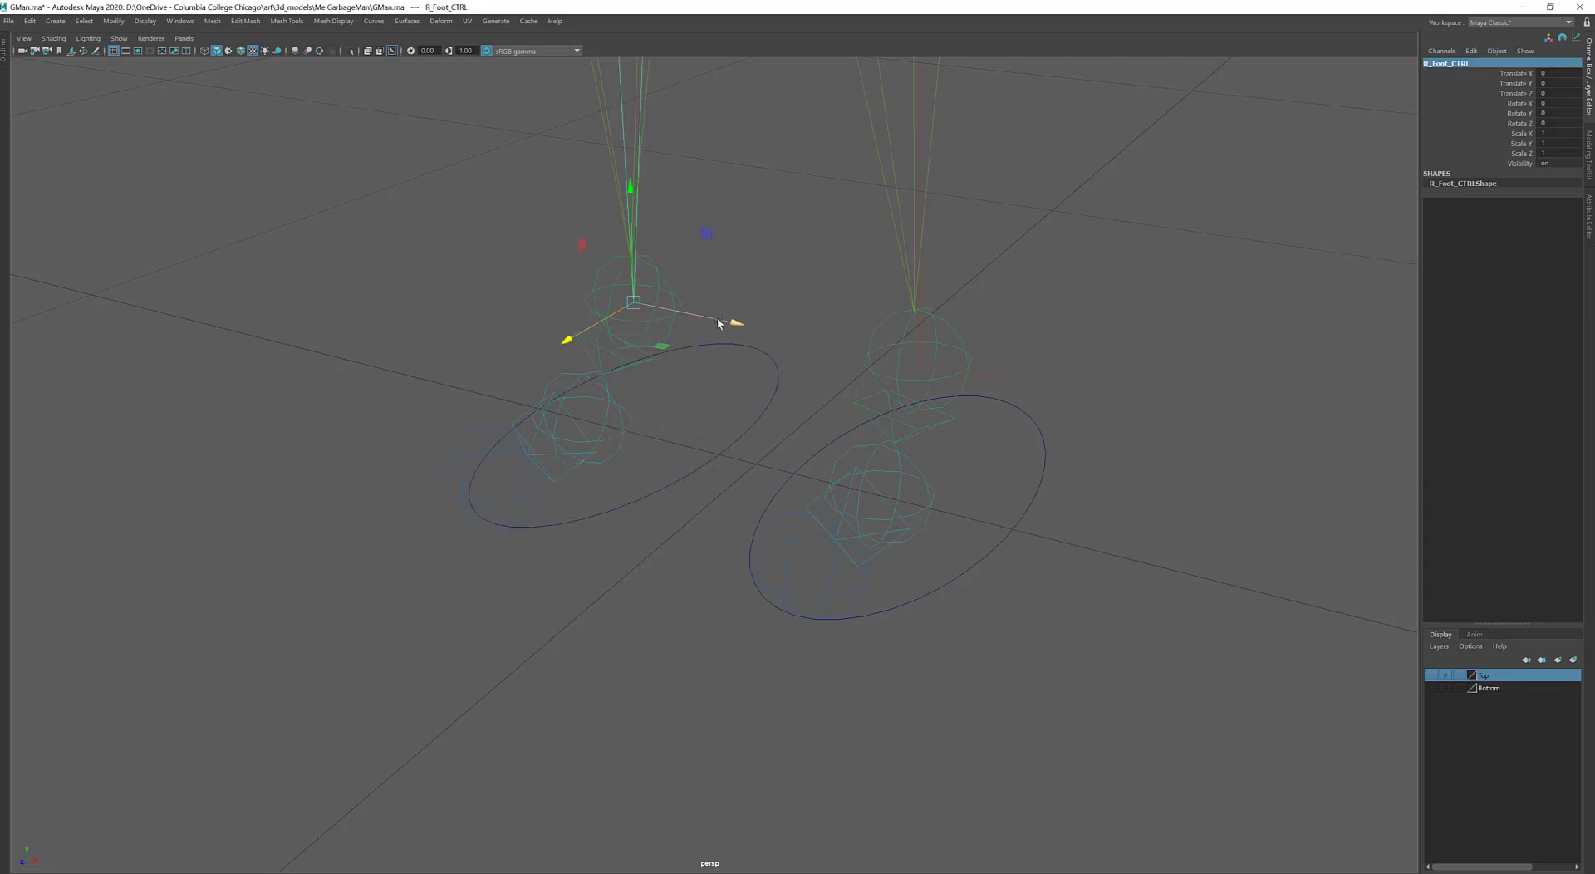
key(q)
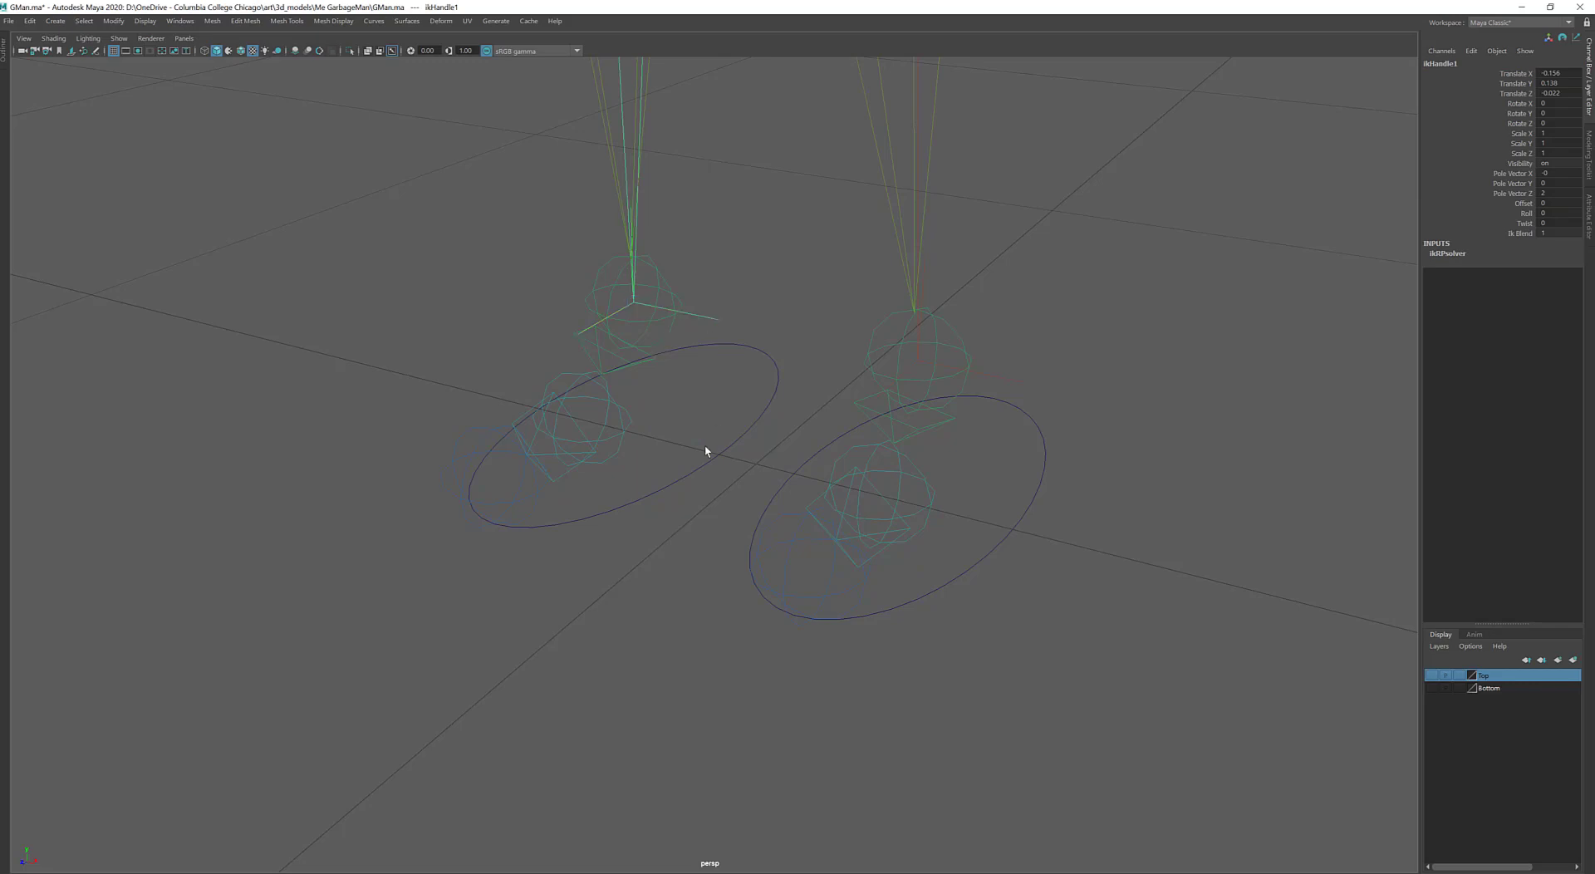
click(1010, 387)
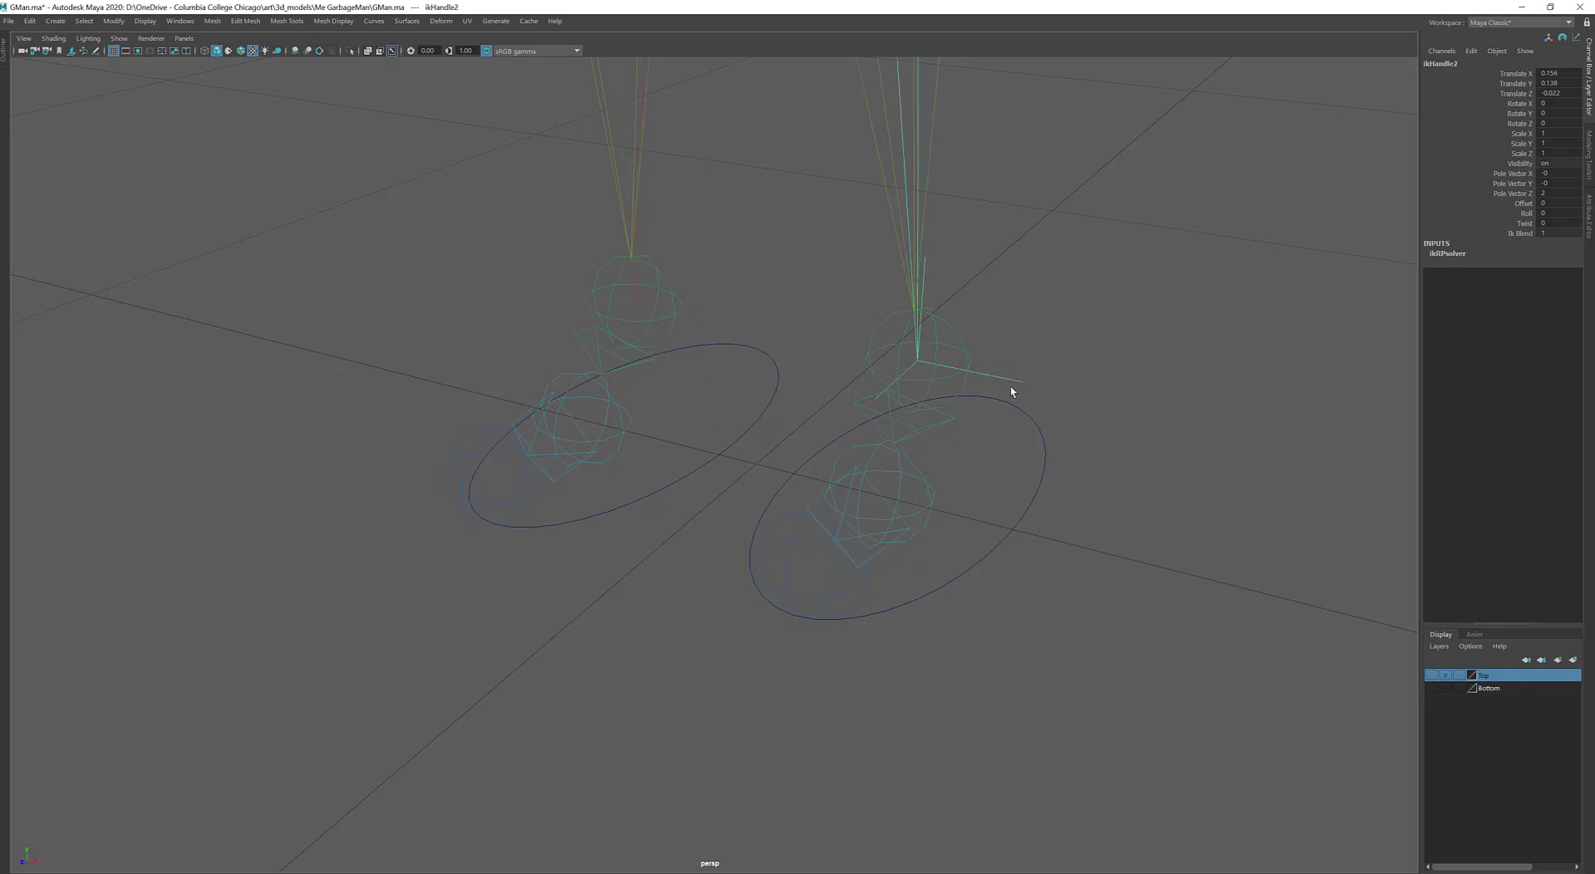
click(1052, 500)
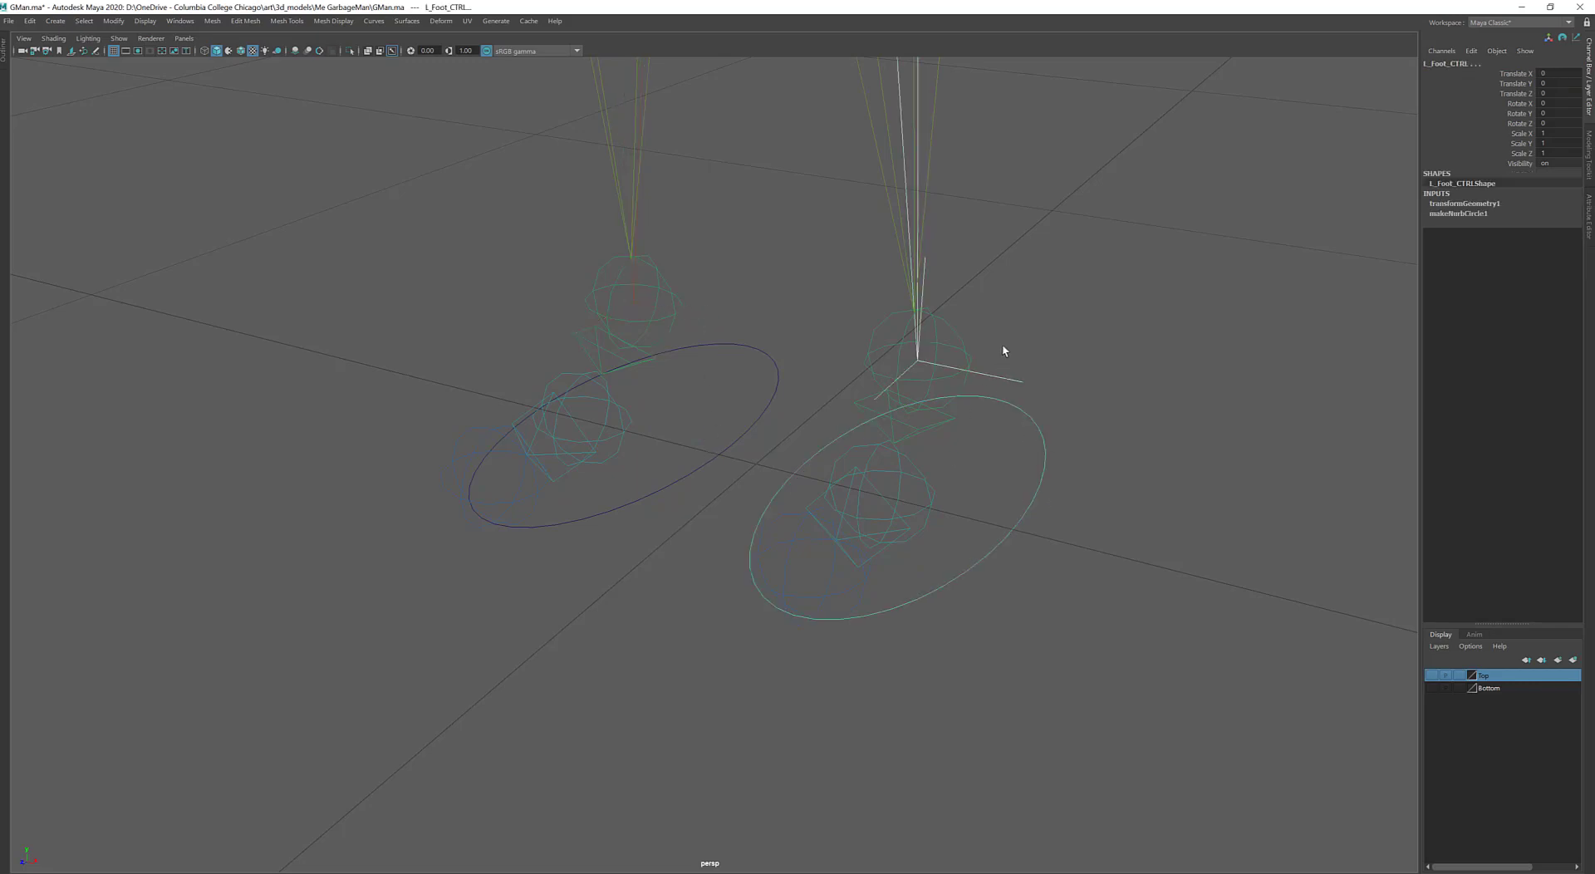
key(p)
Parent the right ankle's IK handle to R_Foot_CTRL
click(715, 319)
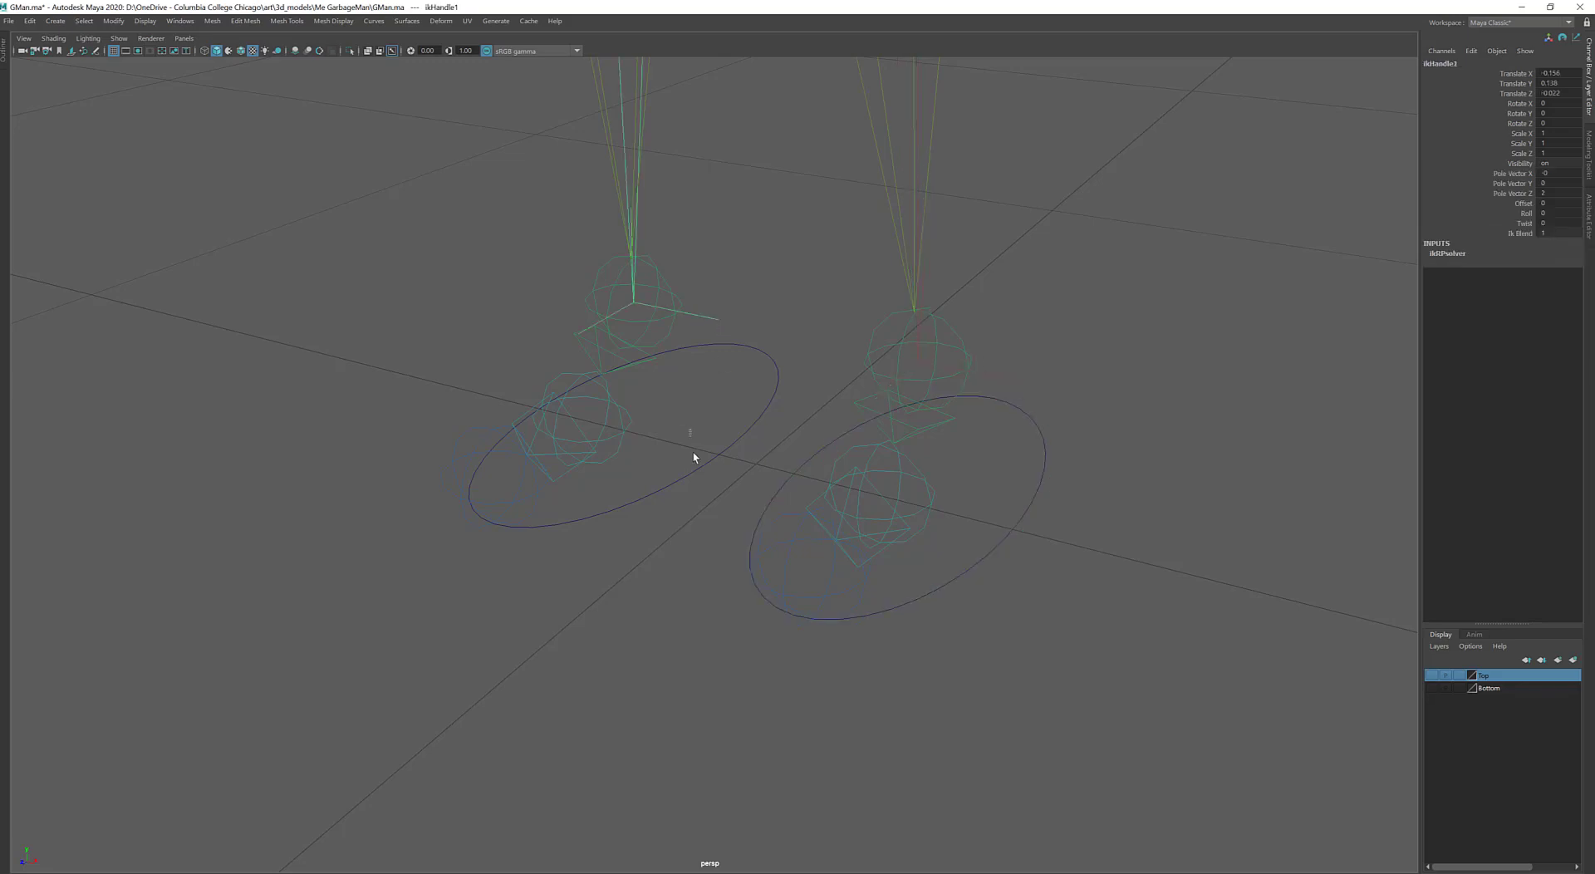
shift+click(695, 469)
key(ctrl+z)
Show the Bottom display layer and frame the whole lower body
click(1433, 690)
scroll(826, 241, down, 6)
alt+middle_drag(787, 349, 762, 510)
alt+drag(763, 510, 757, 474)
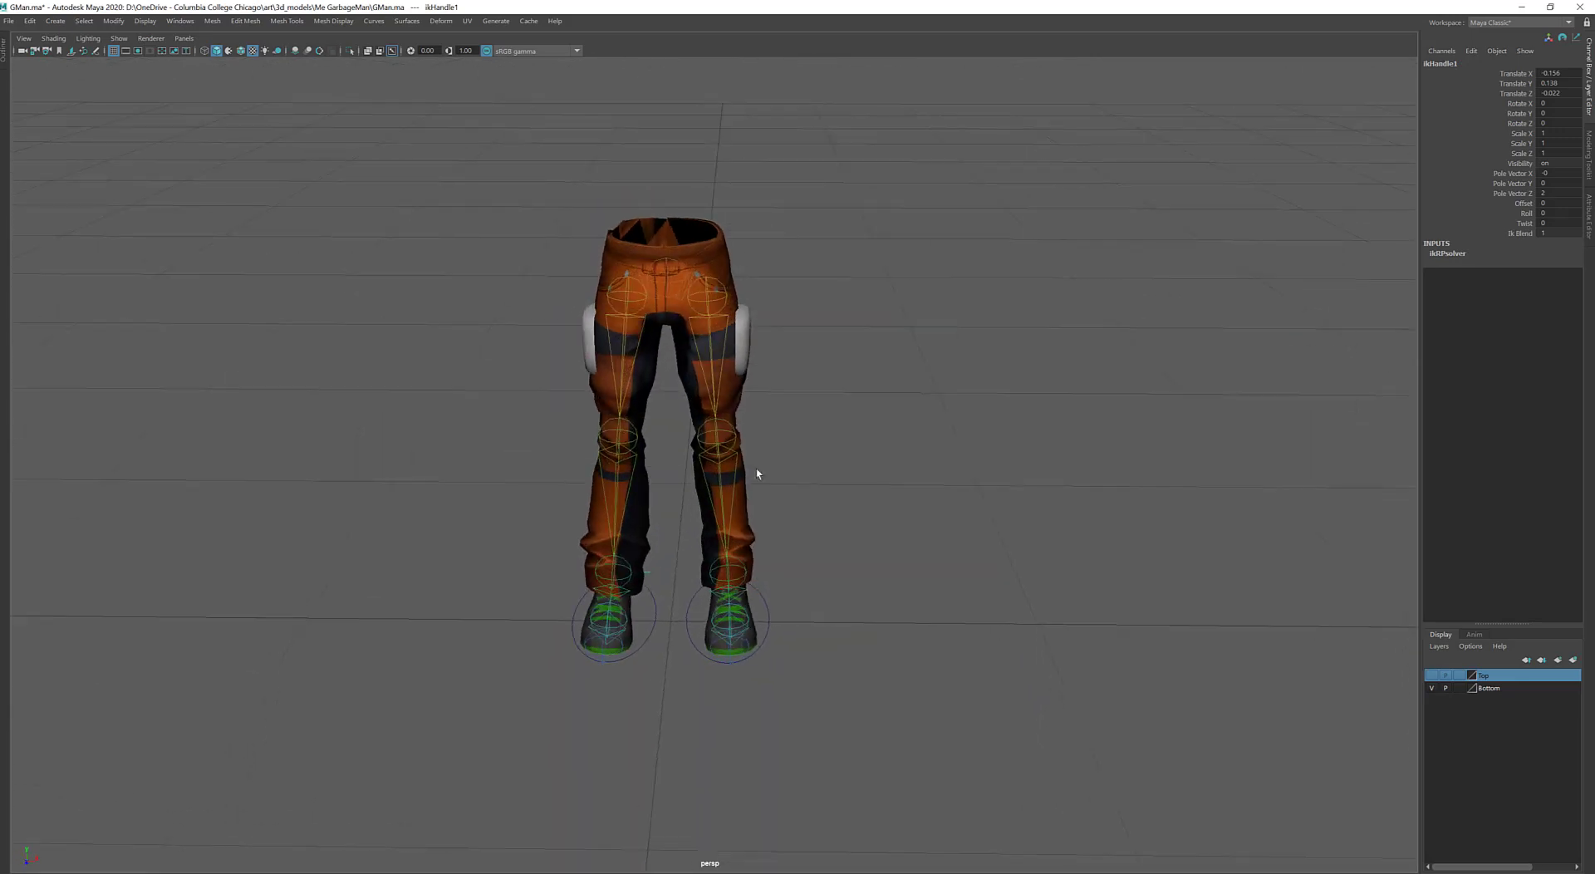
Lower the Root joint to test the leg IK, and undo the move
click(664, 287)
click(667, 276)
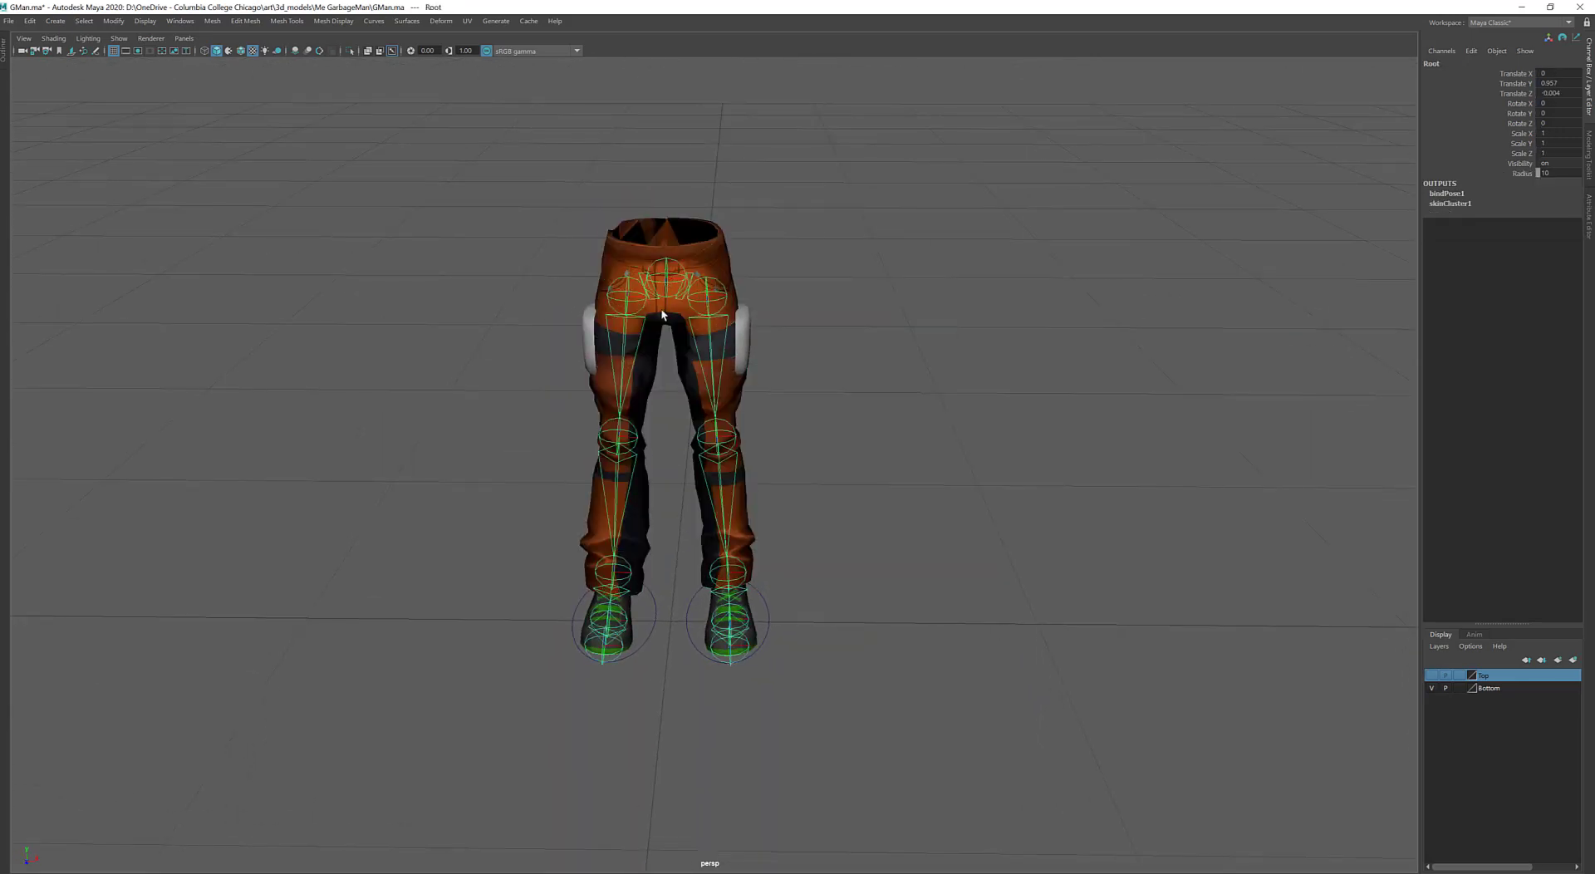
alt+drag(662, 319, 660, 303)
key(w)
drag(665, 174, 668, 258)
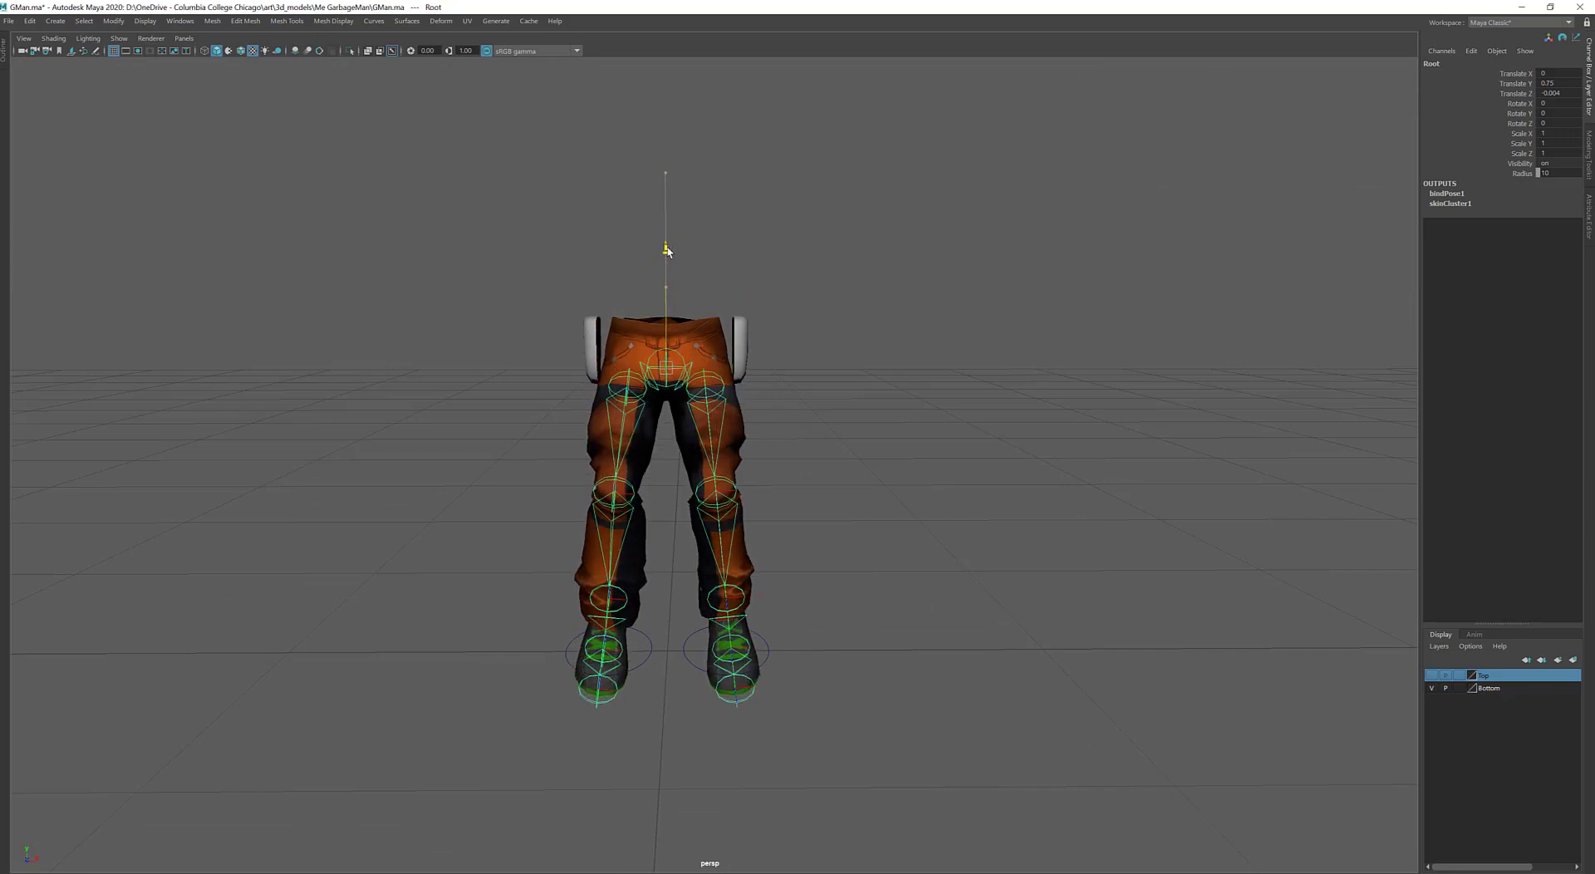
alt+drag(988, 382, 791, 476)
key(ctrl+z)
key(ctrl+z)
Select both foot control circles and switch them to control vertex editing
scroll(814, 474, up, 5)
scroll(838, 471, down, 3)
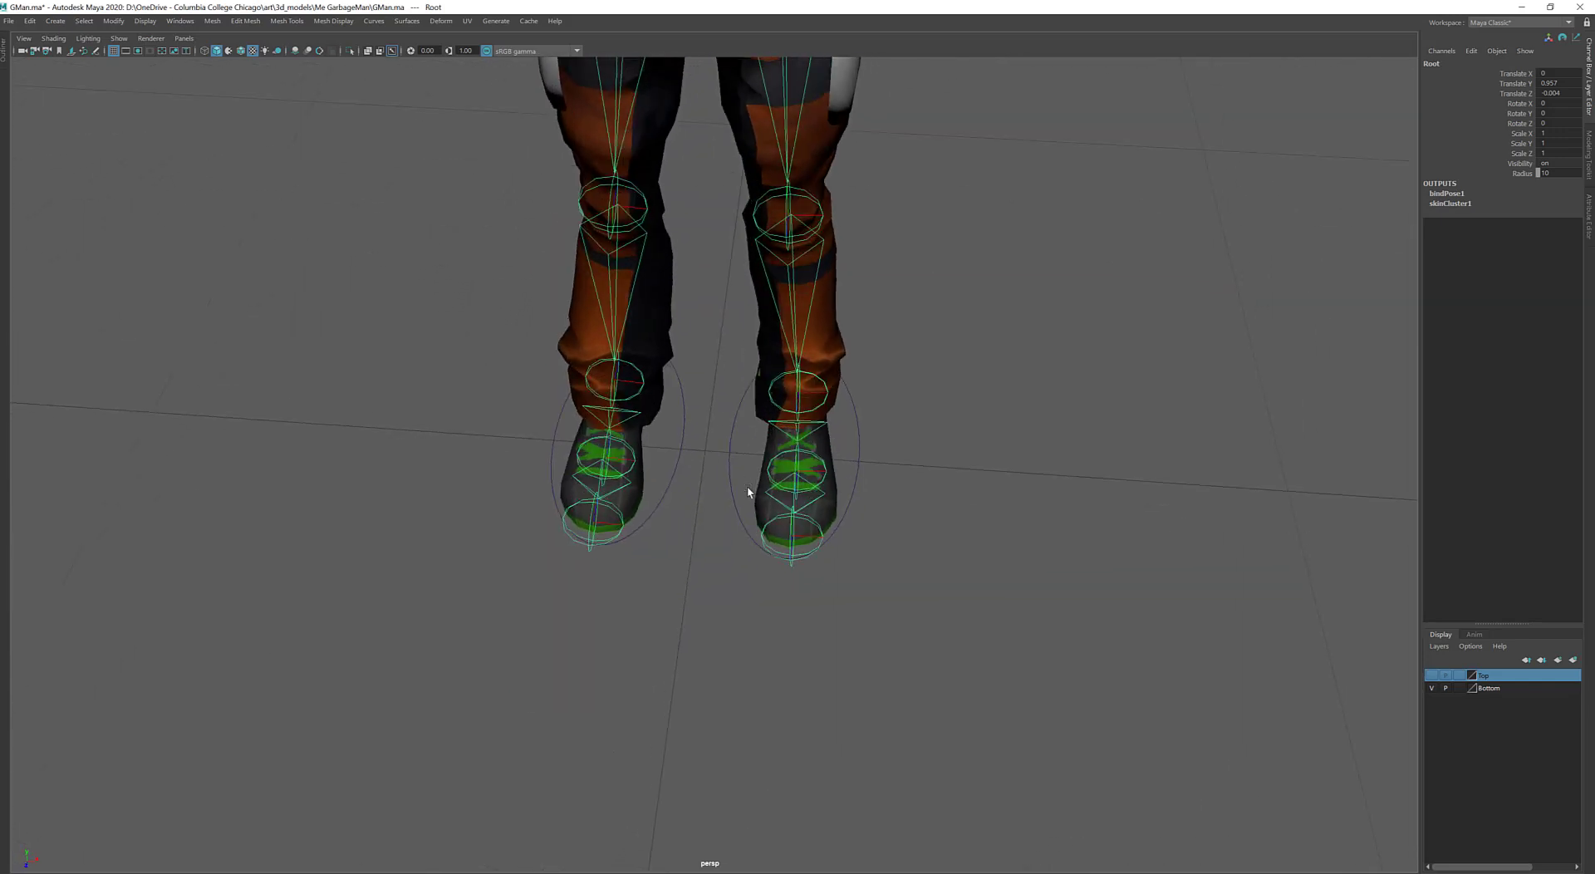
click(739, 533)
shift+click(665, 504)
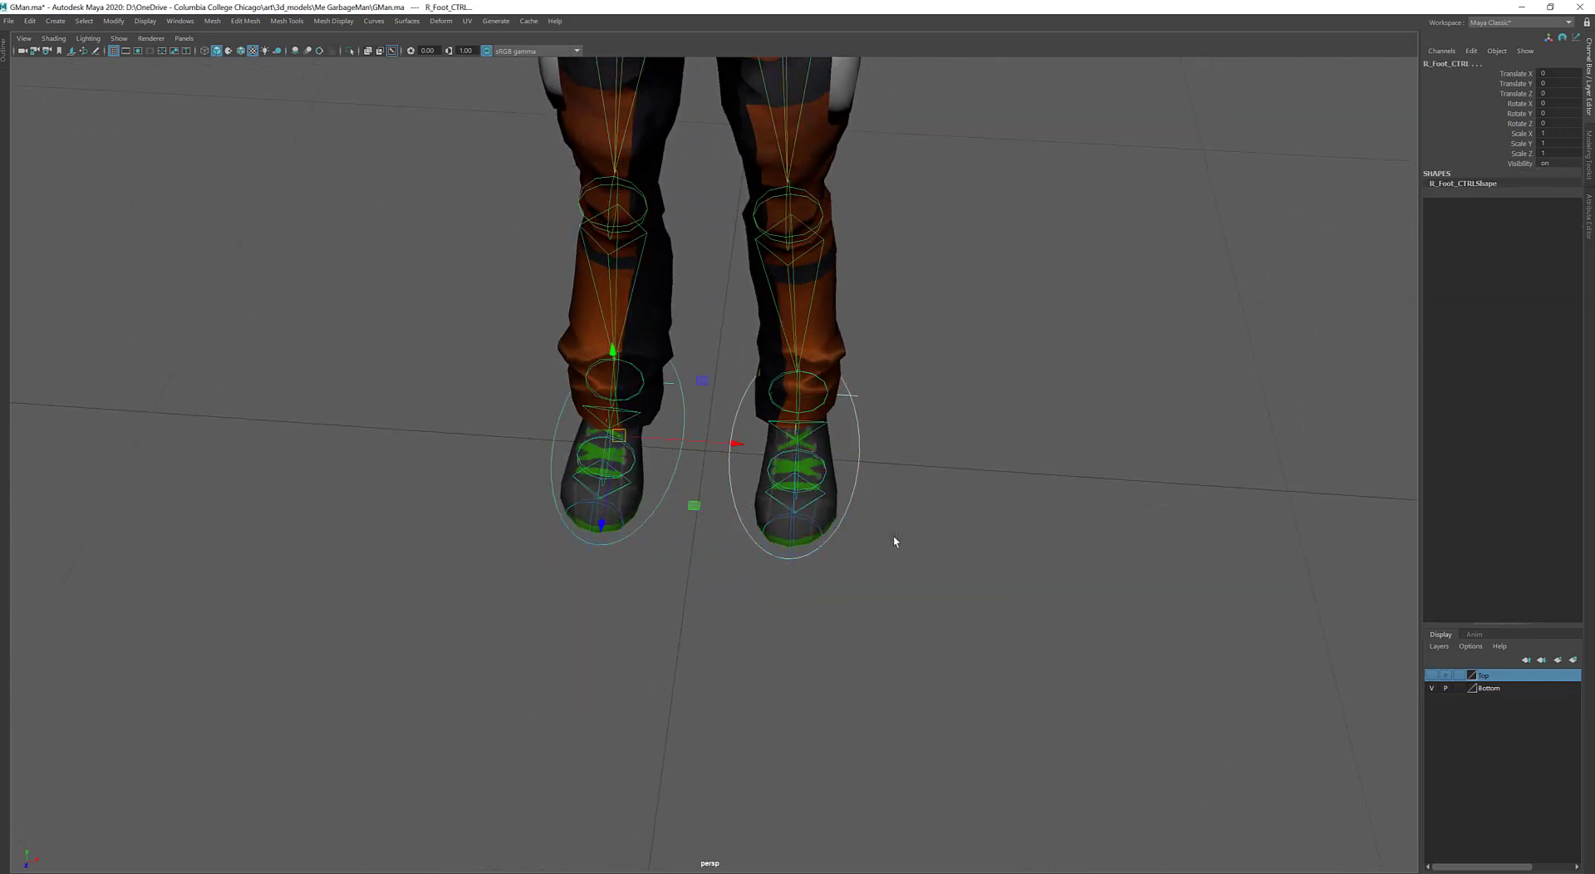
alt+drag(894, 538, 889, 535)
right_click(941, 402)
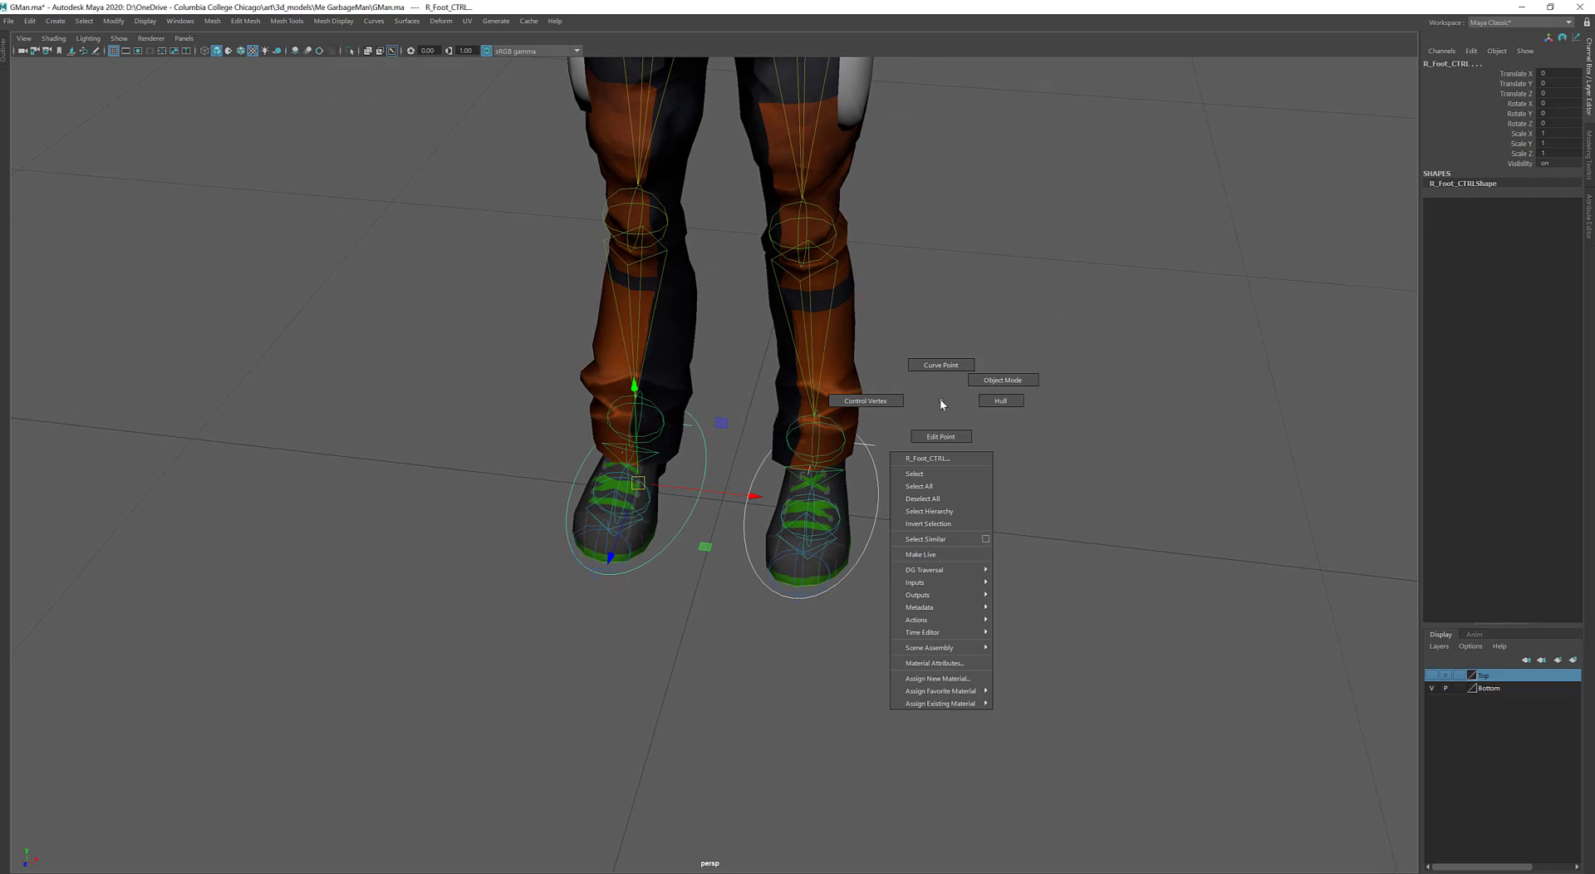
right_drag(940, 400, 865, 401)
Undo the selection made near the right toe and put the foot circles back into control vertex editing
alt+drag(613, 616, 616, 603)
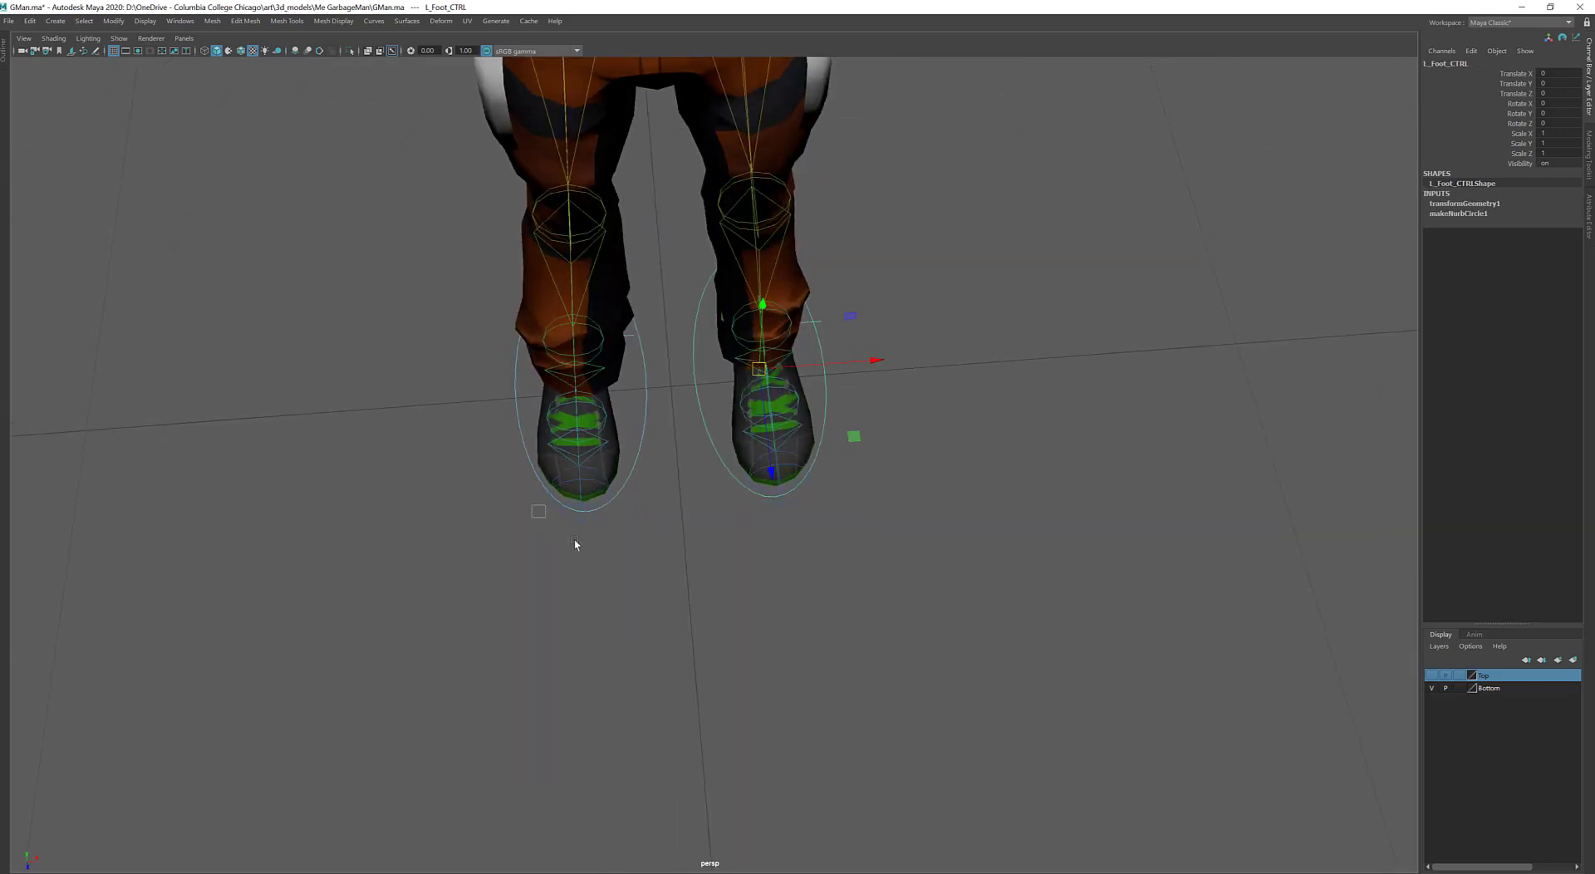
drag(574, 544, 602, 555)
key(ctrl+z)
alt+drag(766, 532, 875, 413)
right_drag(873, 408, 793, 404)
alt+middle_drag(706, 436, 901, 318)
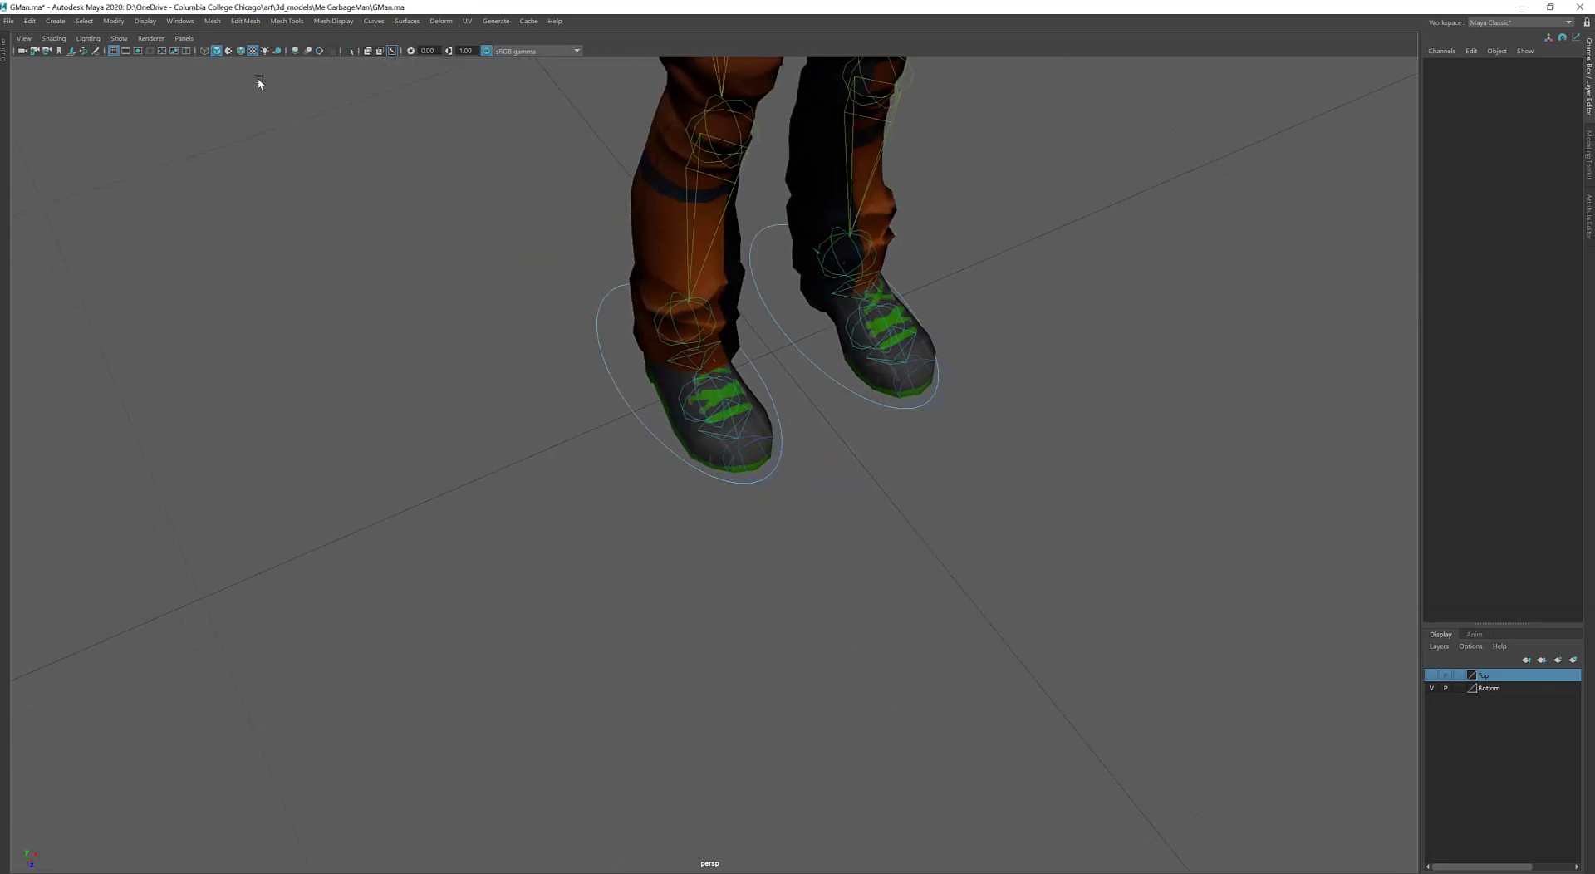
click(120, 38)
click(130, 77)
scroll(752, 403, up, 1)
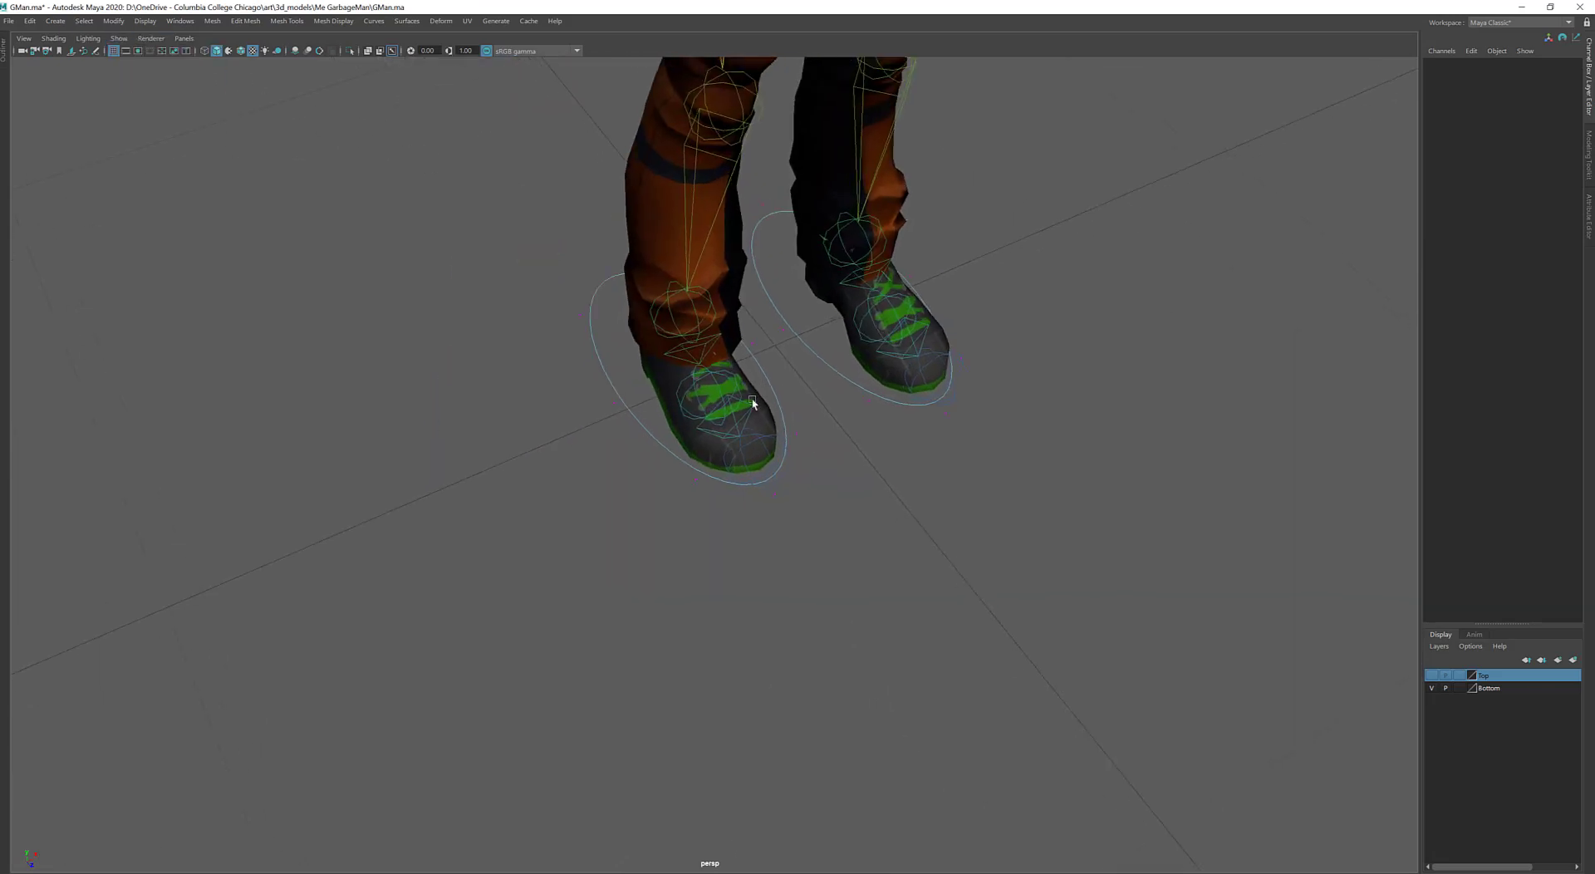
Select the front control vertices of both foot circles and move them forward along Z, beyond the boot toes
scroll(752, 403, up, 3)
alt+middle_drag(584, 473, 576, 468)
drag(524, 336, 562, 423)
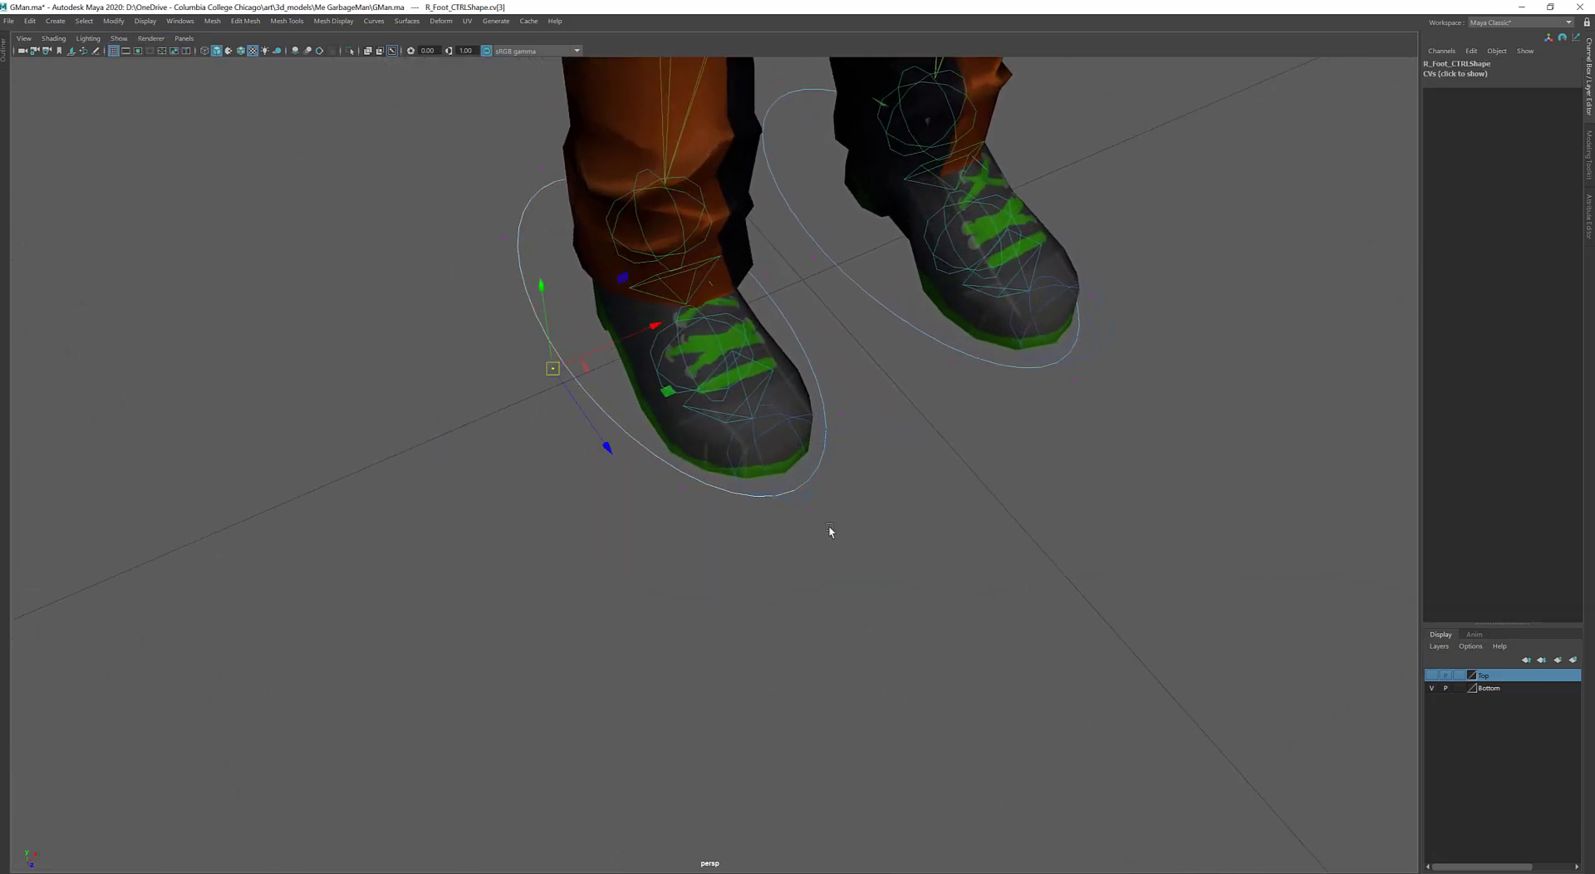
drag(825, 522, 955, 460)
key(ctrl+z)
alt+drag(821, 522, 777, 550)
shift+click(1011, 425)
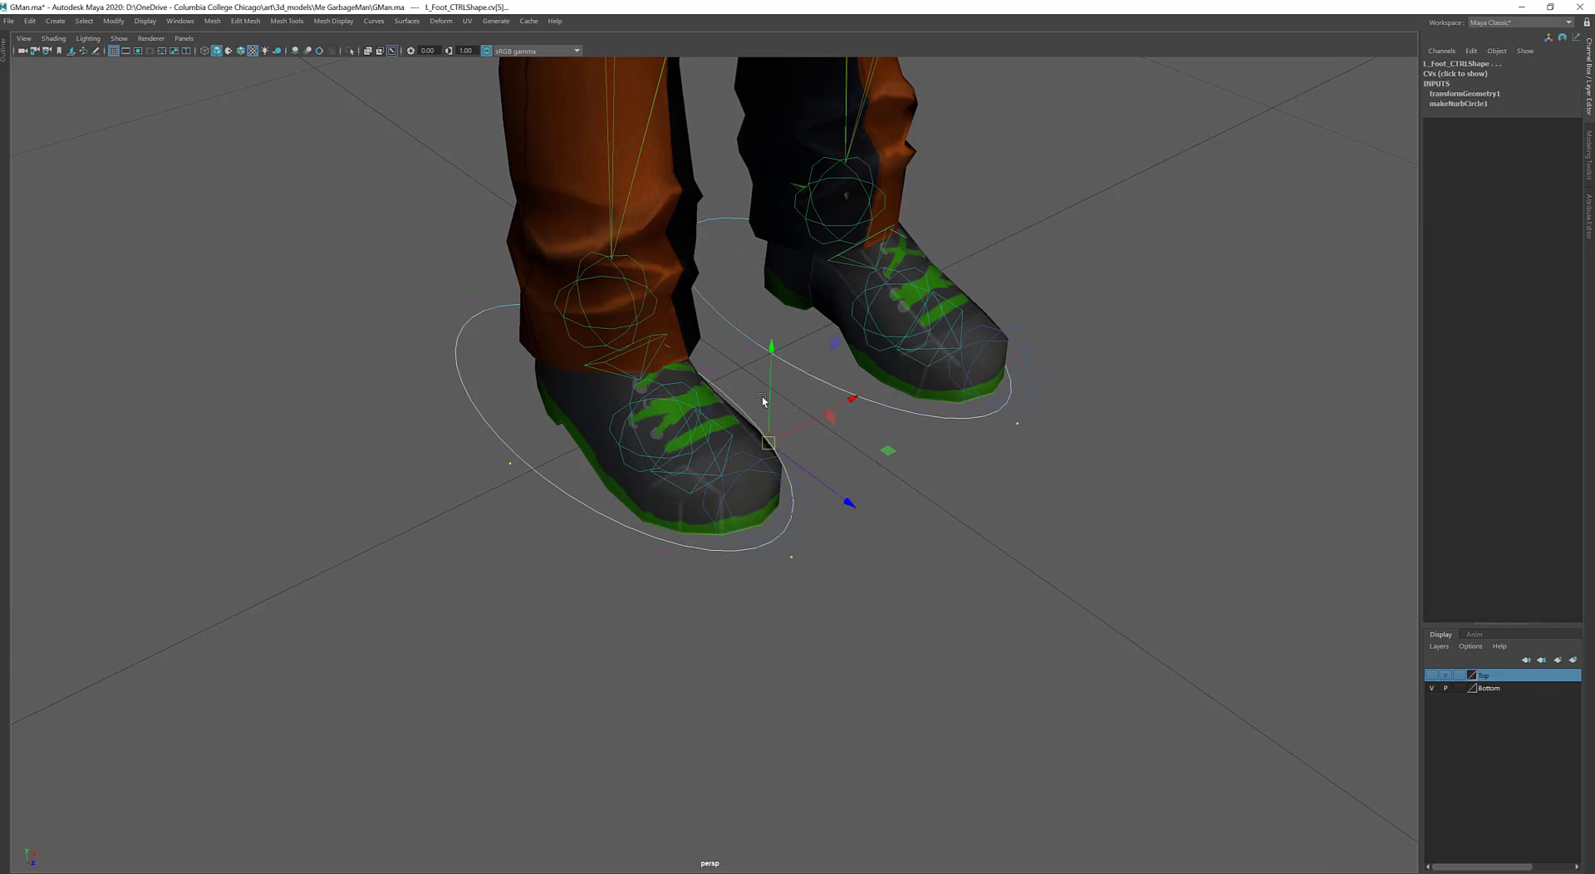
drag(849, 499, 874, 523)
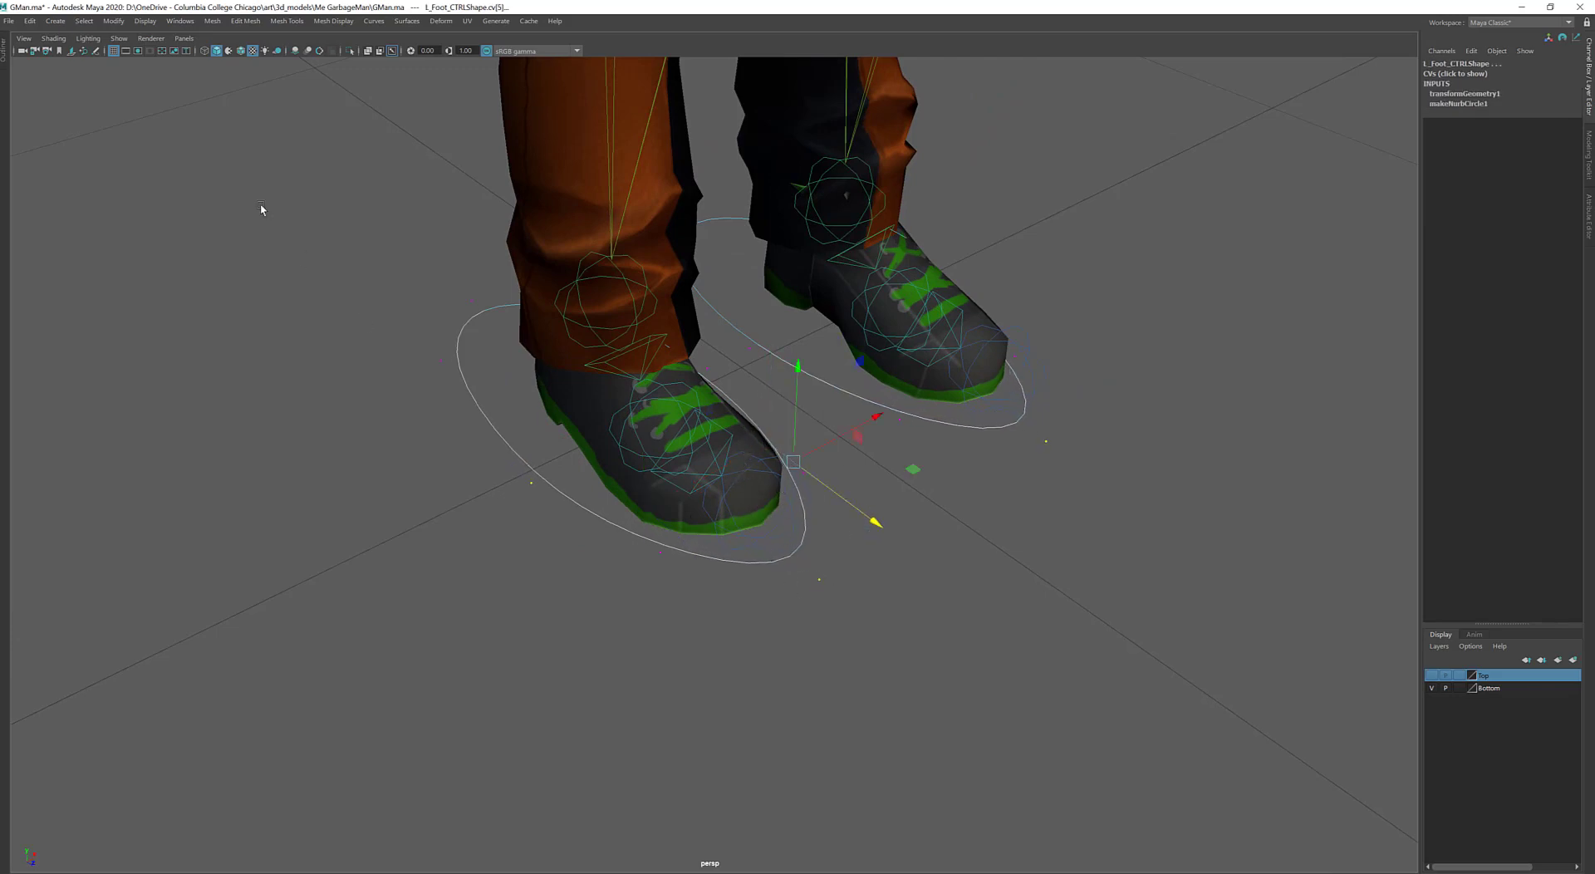
Restore the full interface around the viewport and set the selection mode to Objects
key(space)
key(ctrl+space)
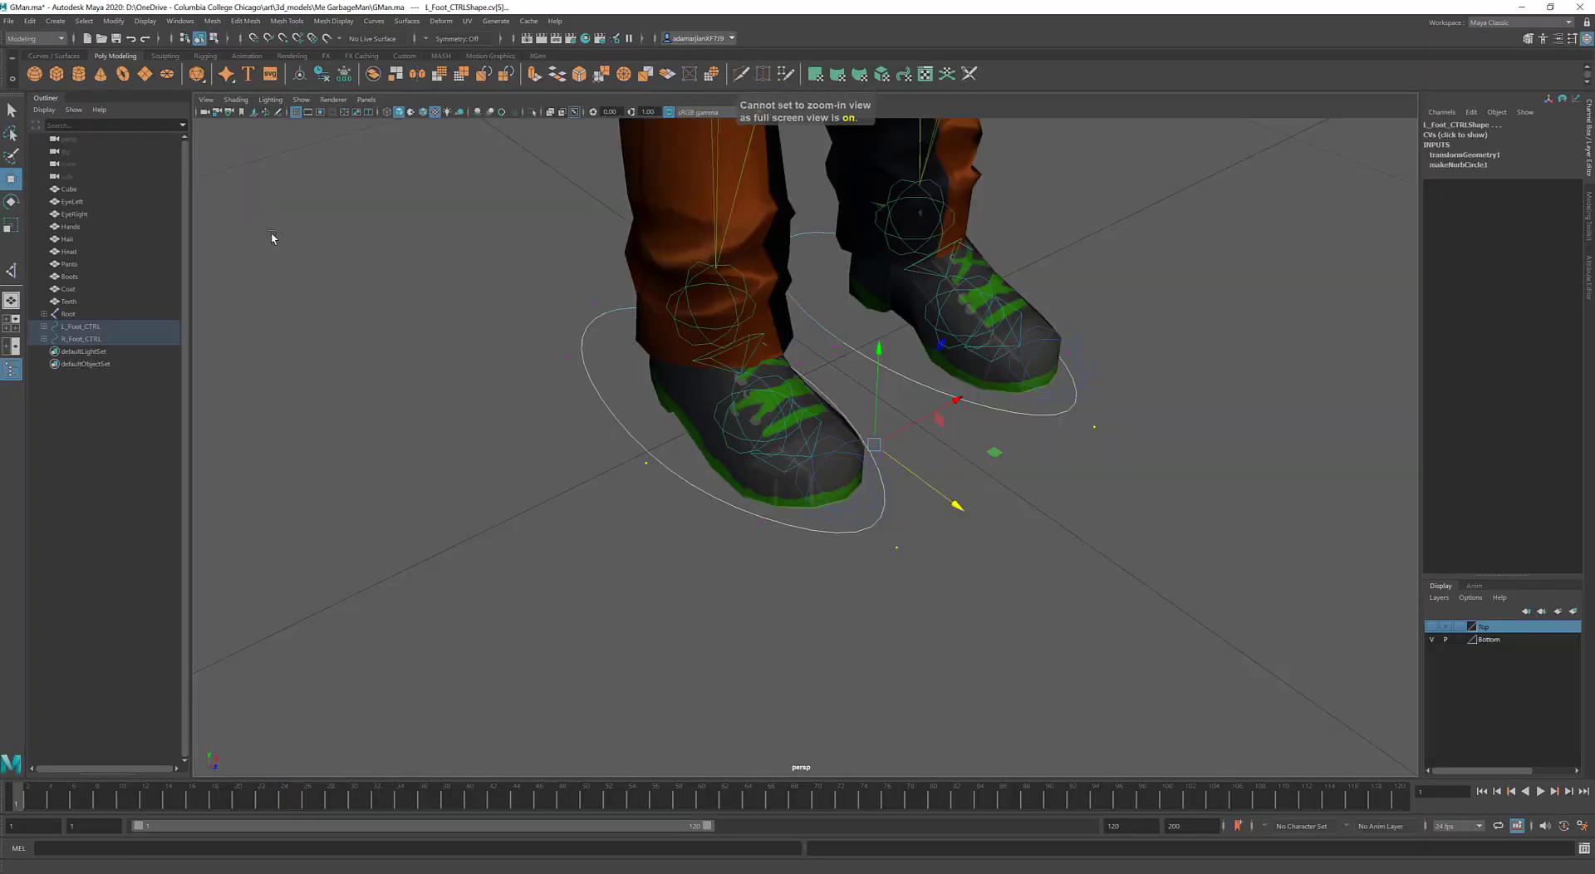
click(168, 38)
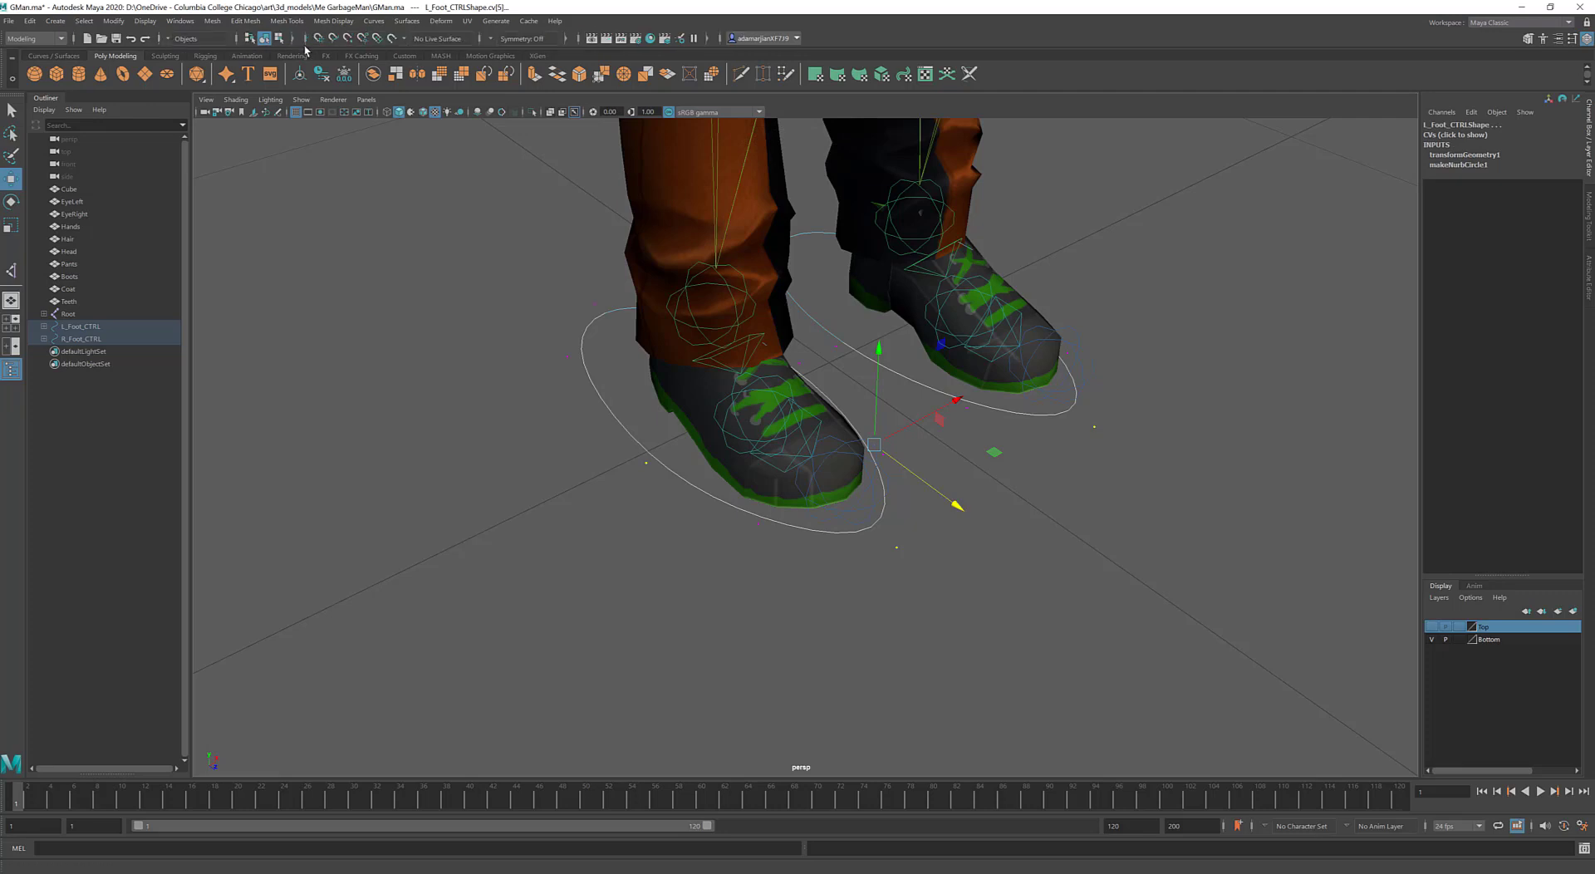
click(279, 39)
click(567, 38)
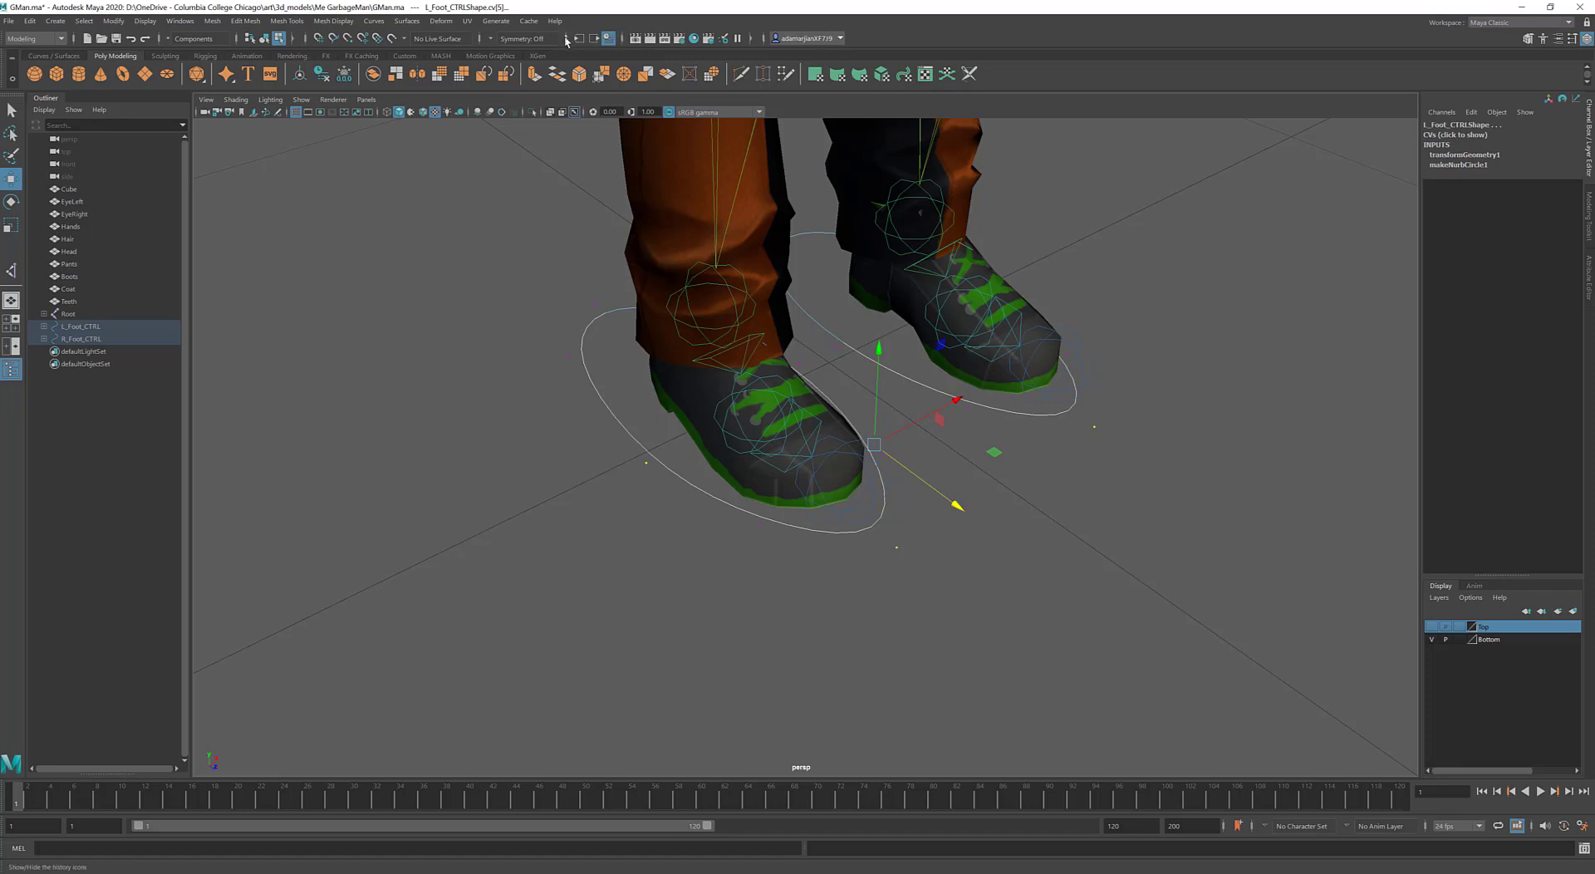
click(294, 38)
click(264, 38)
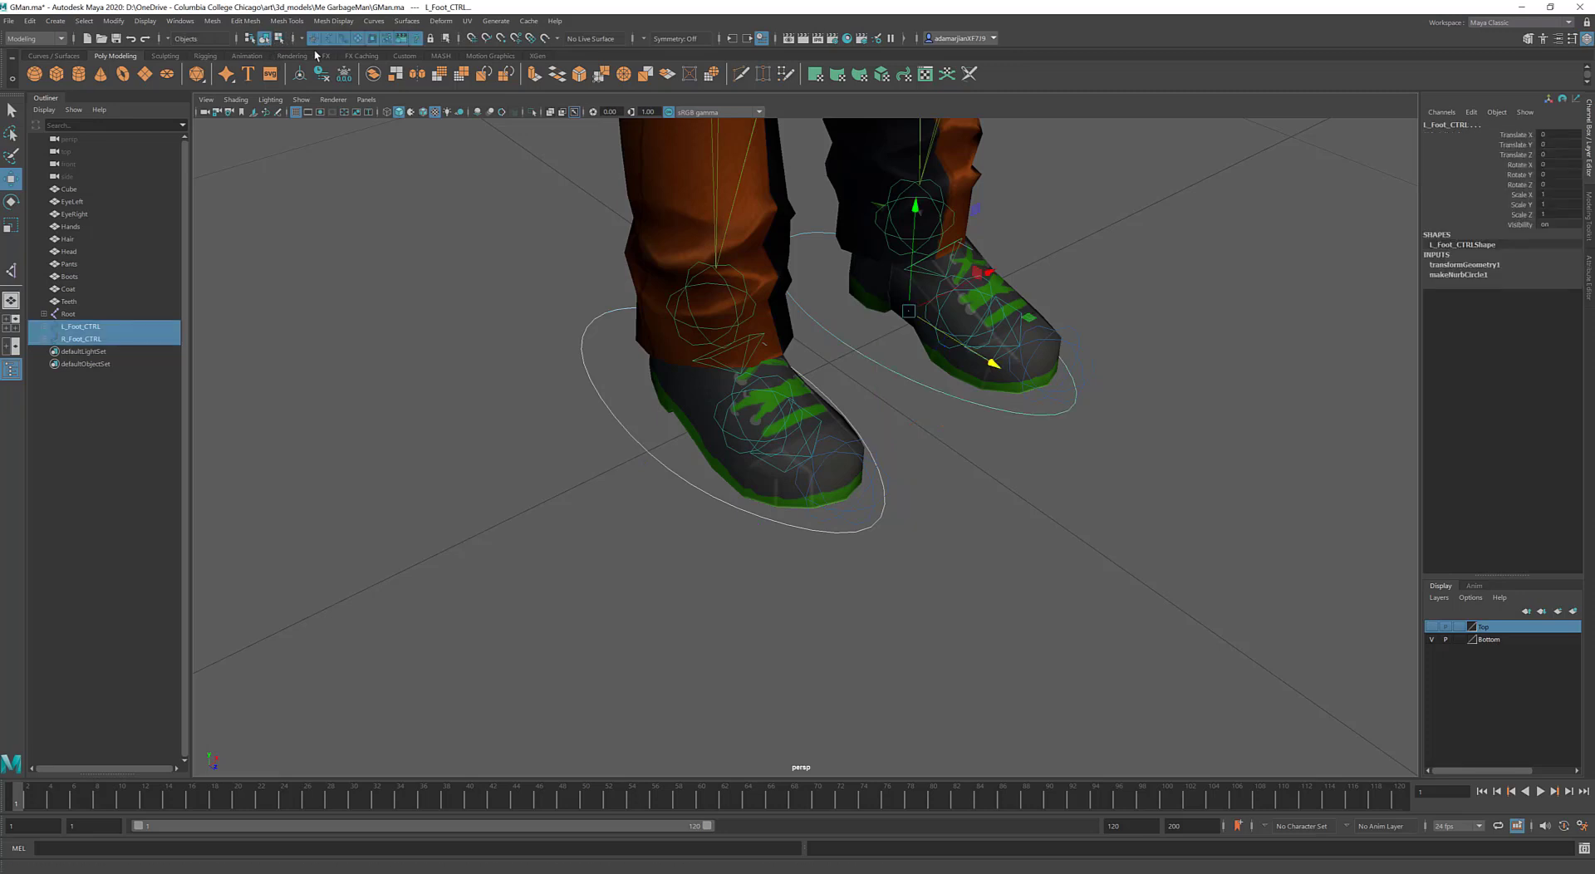
Turn off joint selection in the selection mask, keep curves selectable, and test by selecting the boots and pants
click(329, 42)
click(708, 415)
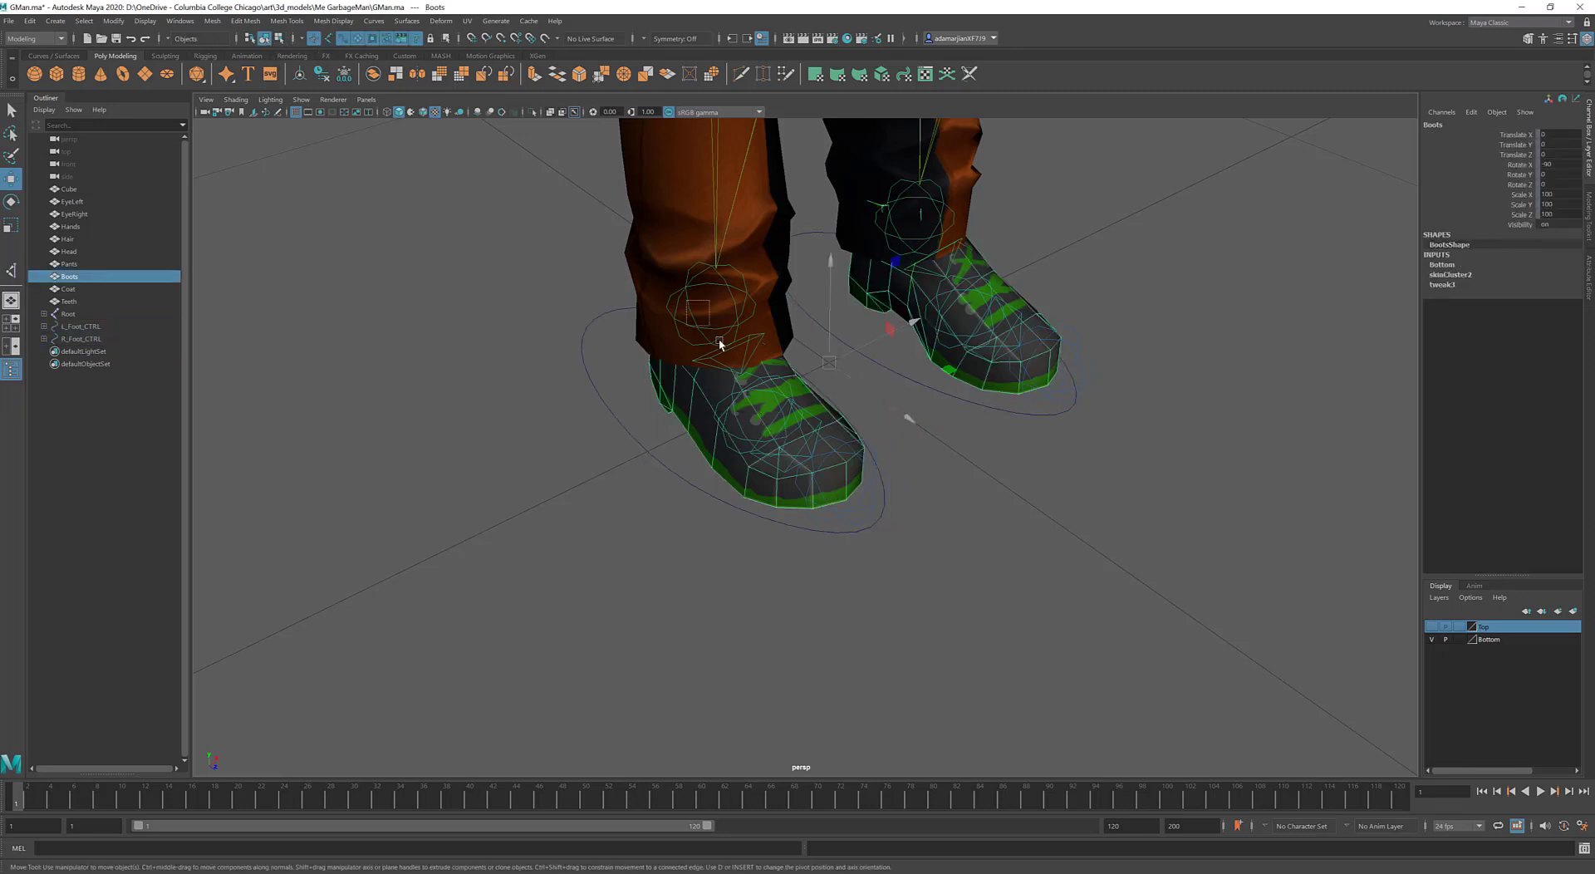
mouse_move(720, 341)
mouse_down()
mouse_move(708, 307)
mouse_move(713, 332)
mouse_up()
key(ctrl+z)
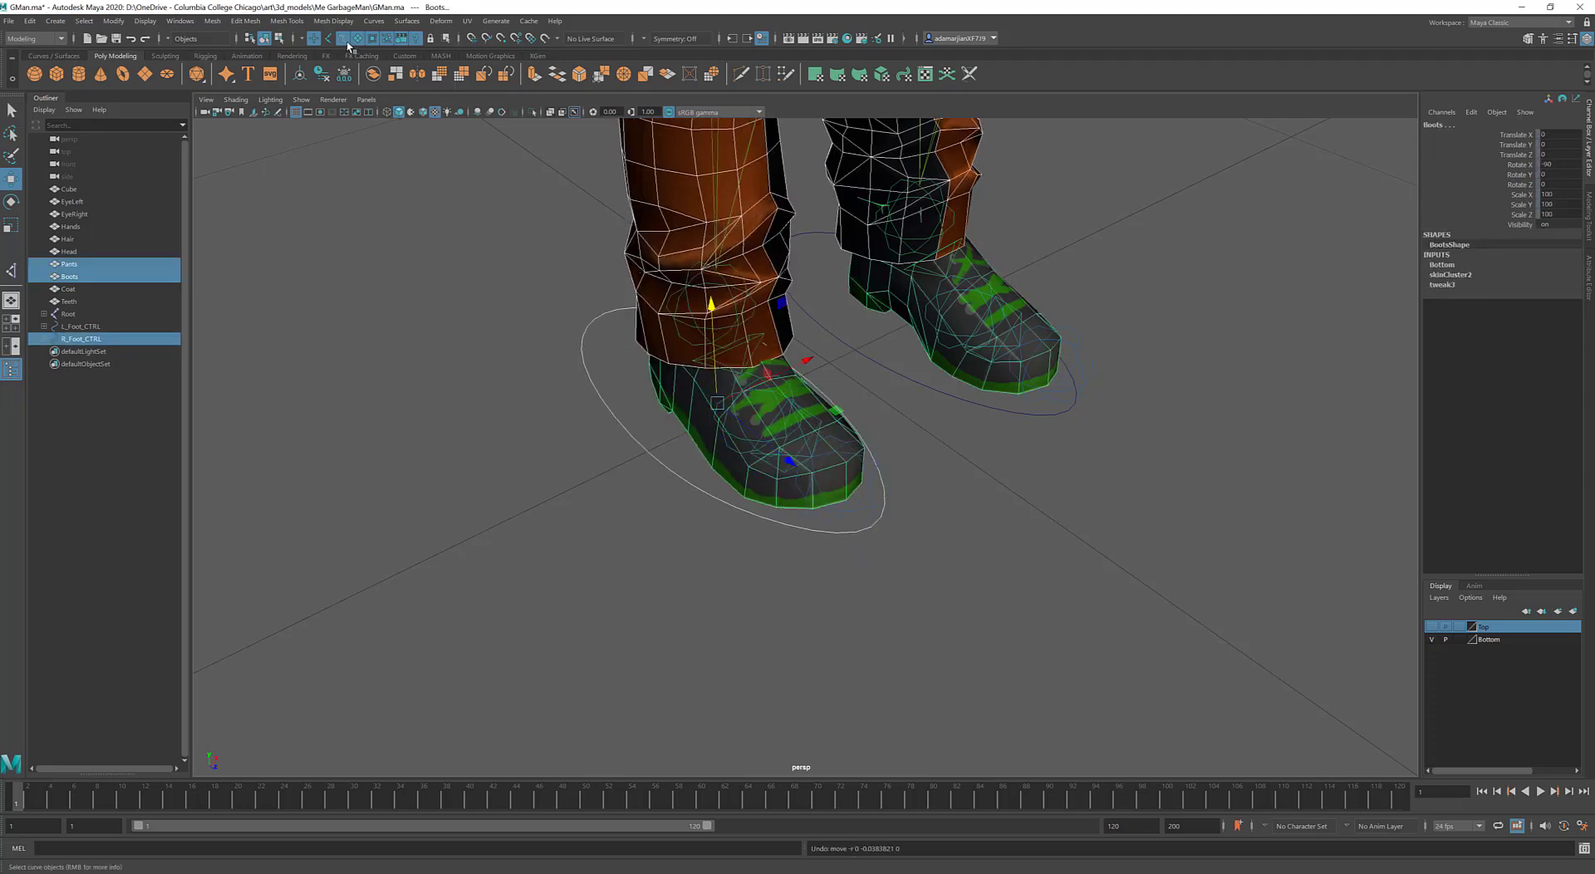
click(551, 206)
click(634, 213)
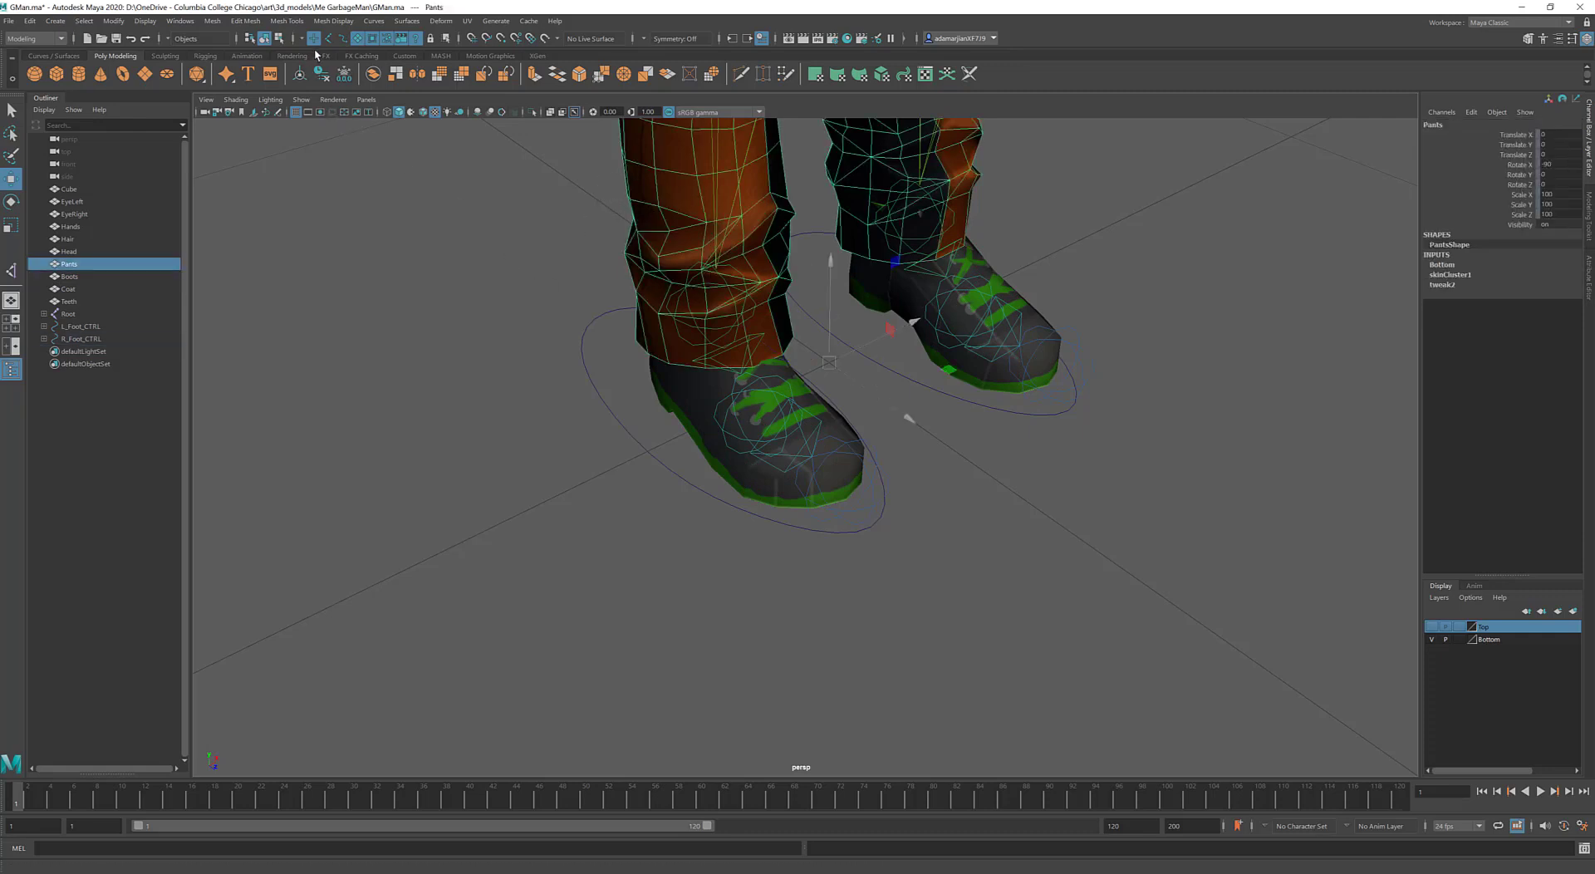
click(575, 229)
click(729, 336)
click(342, 39)
Select both foot control circles again and switch to control vertex editing
click(842, 531)
shift+click(1058, 414)
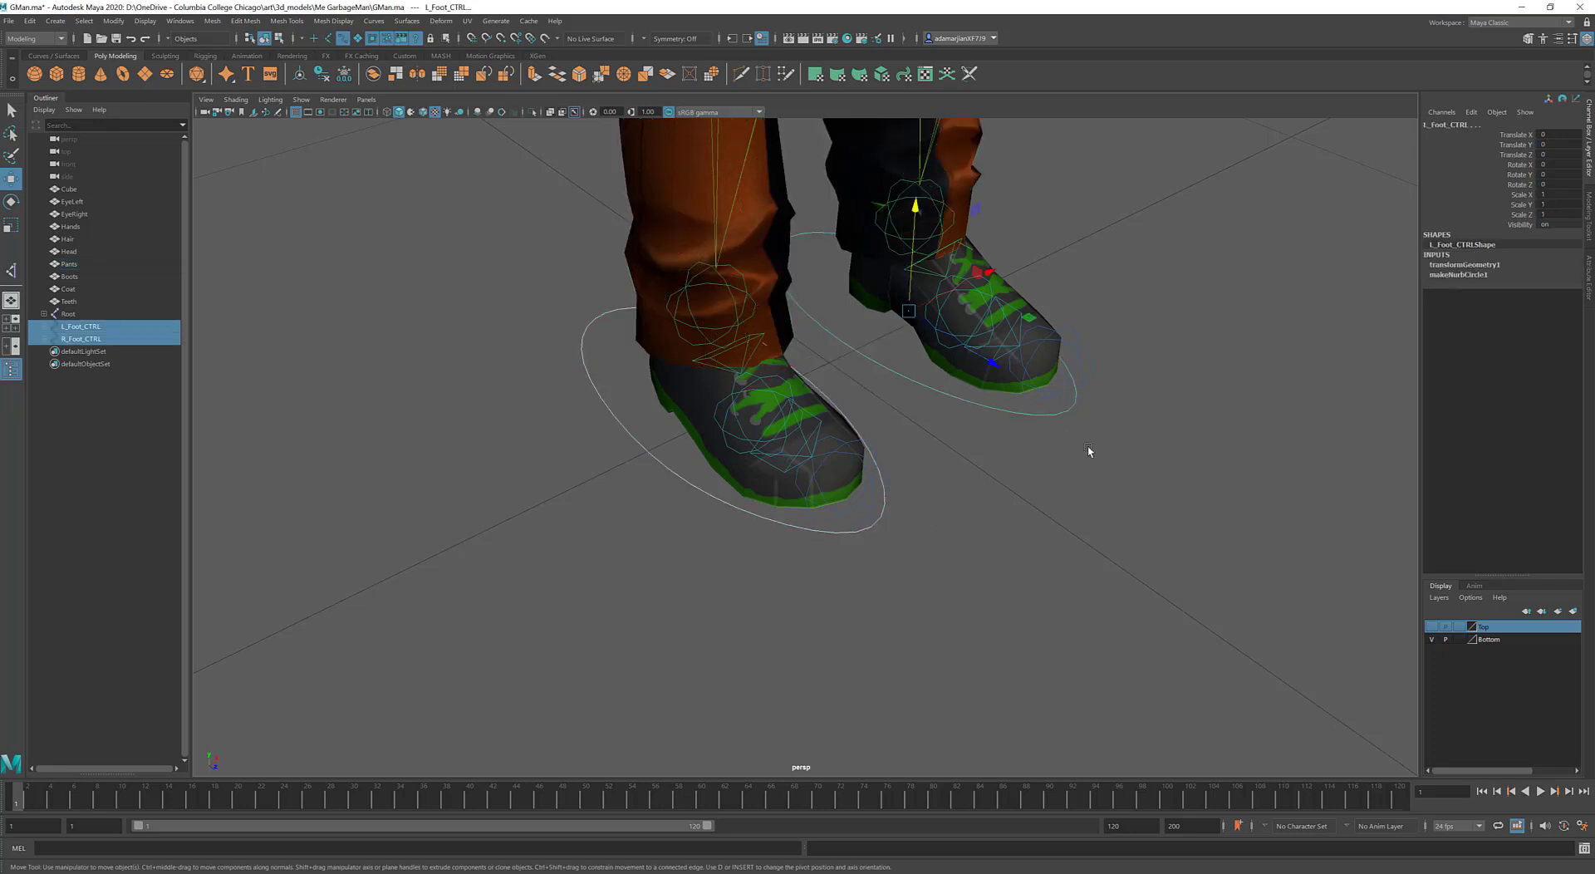
right_drag(1150, 389, 1093, 380)
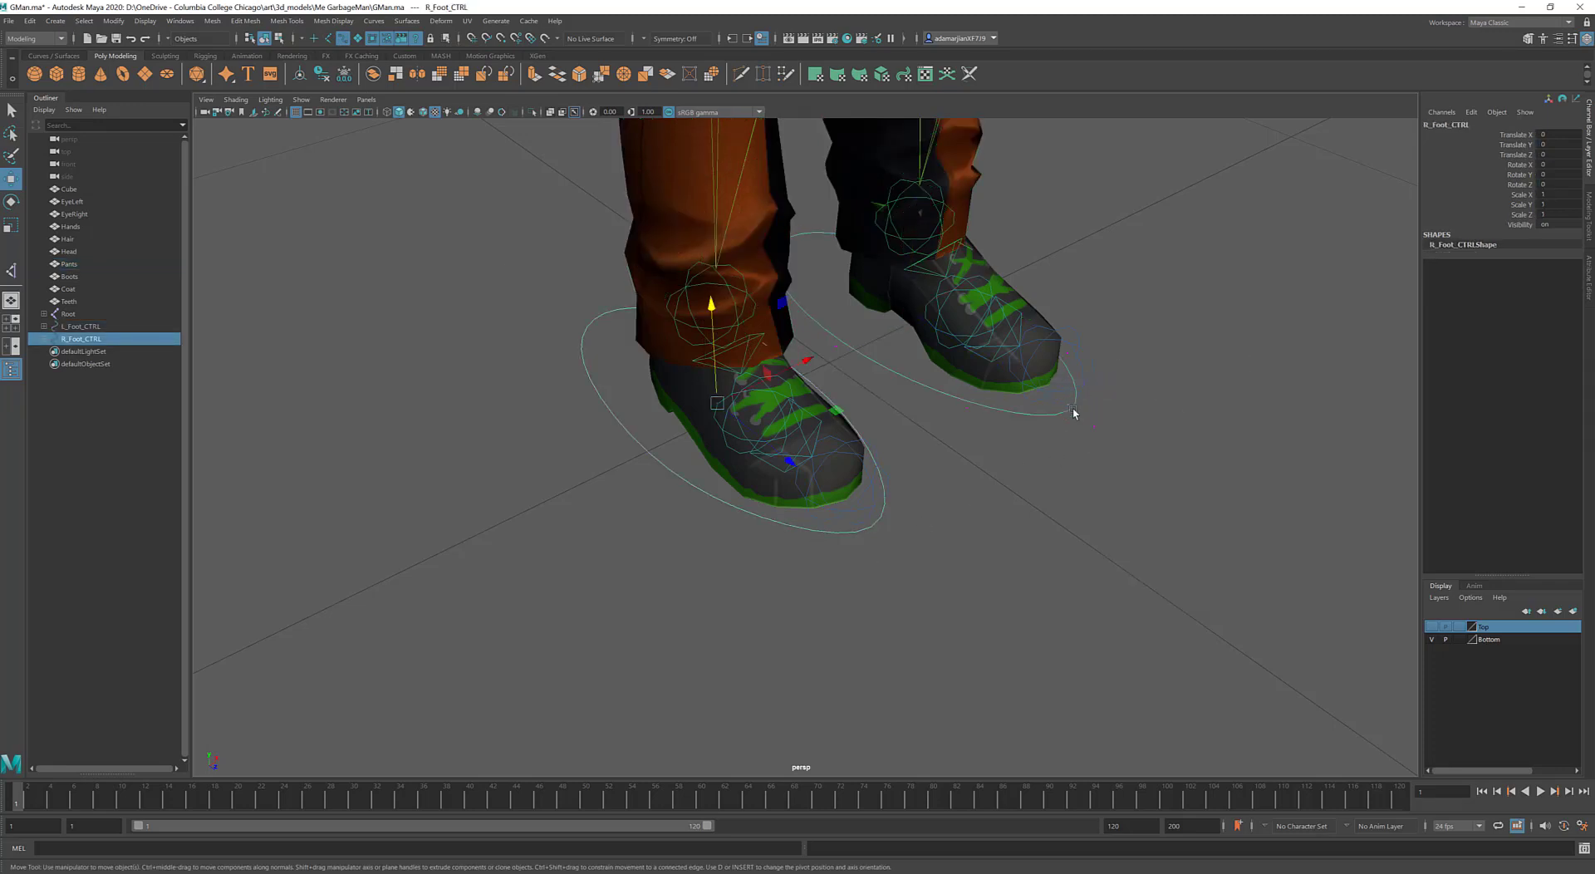
click(1094, 426)
key(ctrl+z)
Reselect the foot circles in control vertex mode and nudge the outermost toe vertices of both circles along Z
click(864, 503)
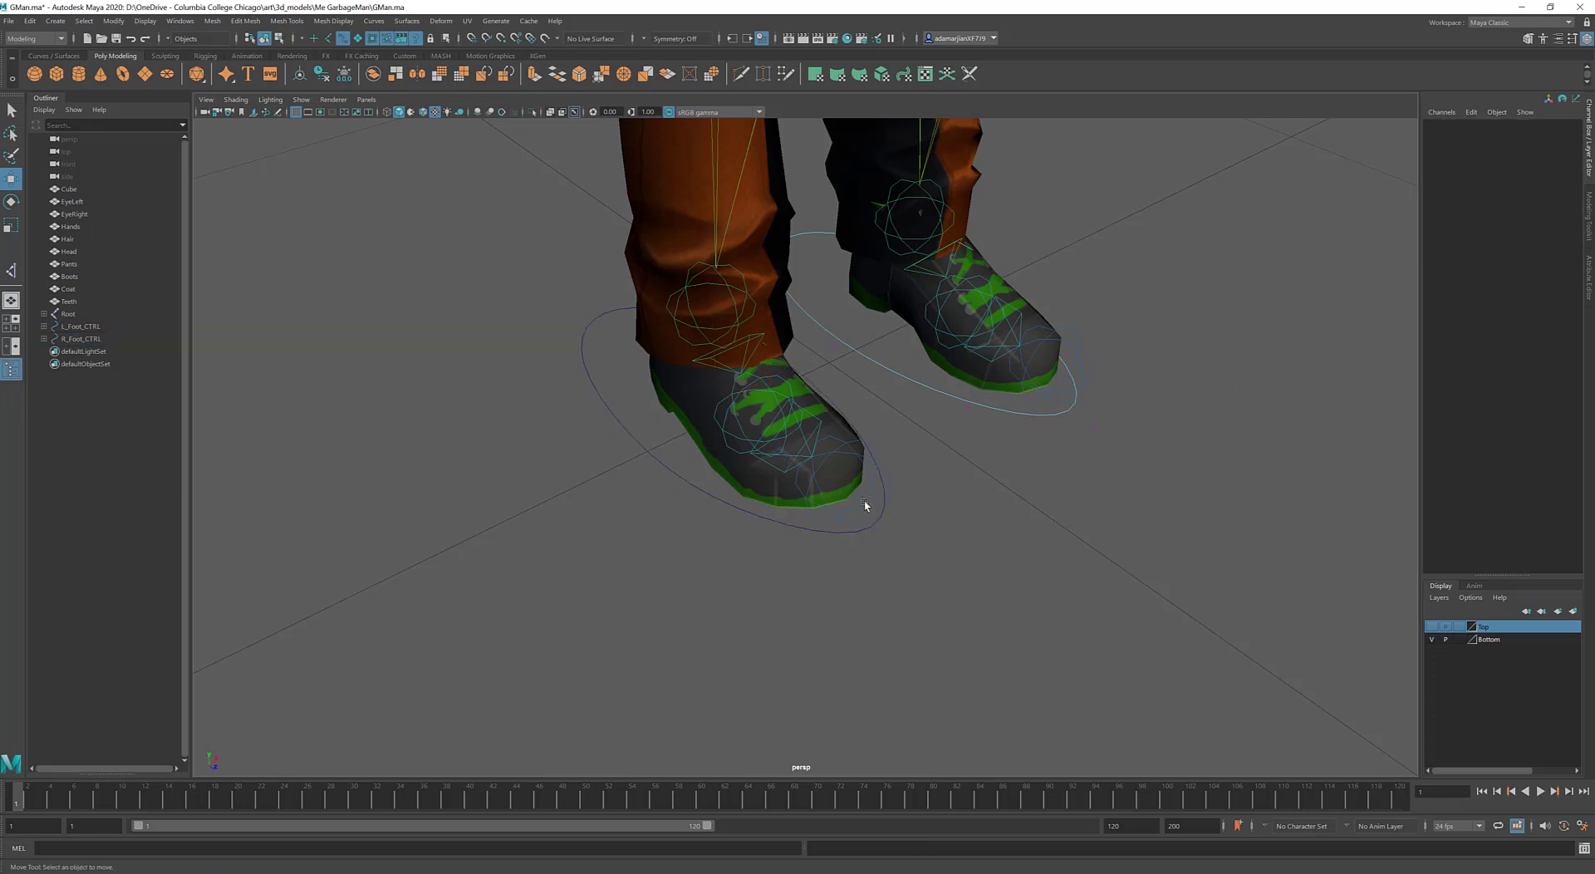
click(874, 525)
right_drag(960, 484, 870, 492)
alt+drag(988, 472, 952, 500)
click(911, 493)
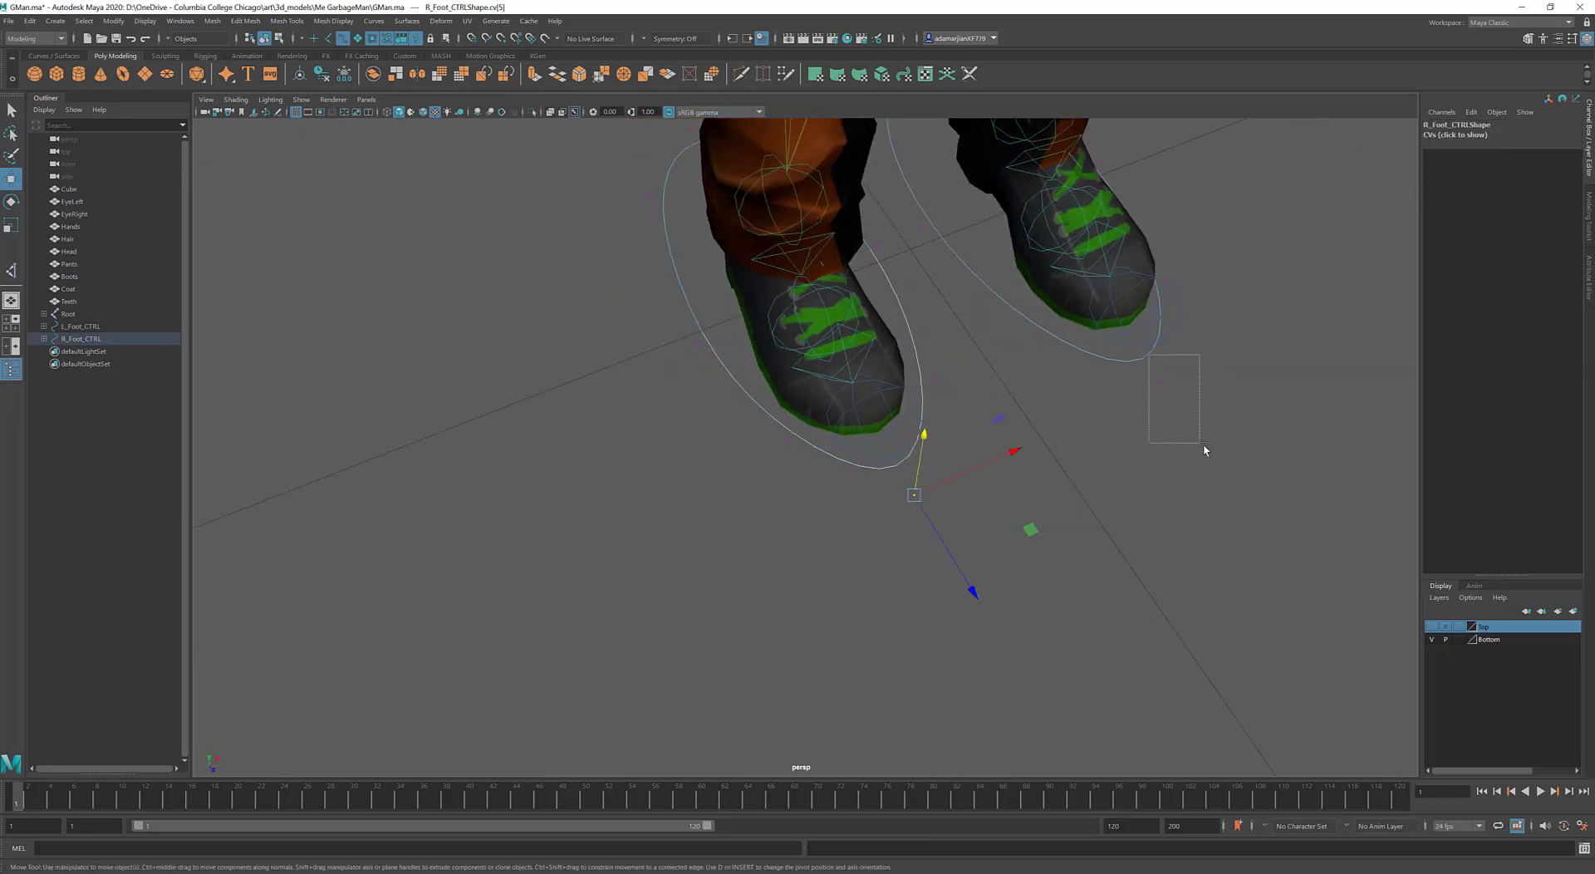
shift+drag(1204, 450, 1204, 450)
drag(1115, 542, 1113, 534)
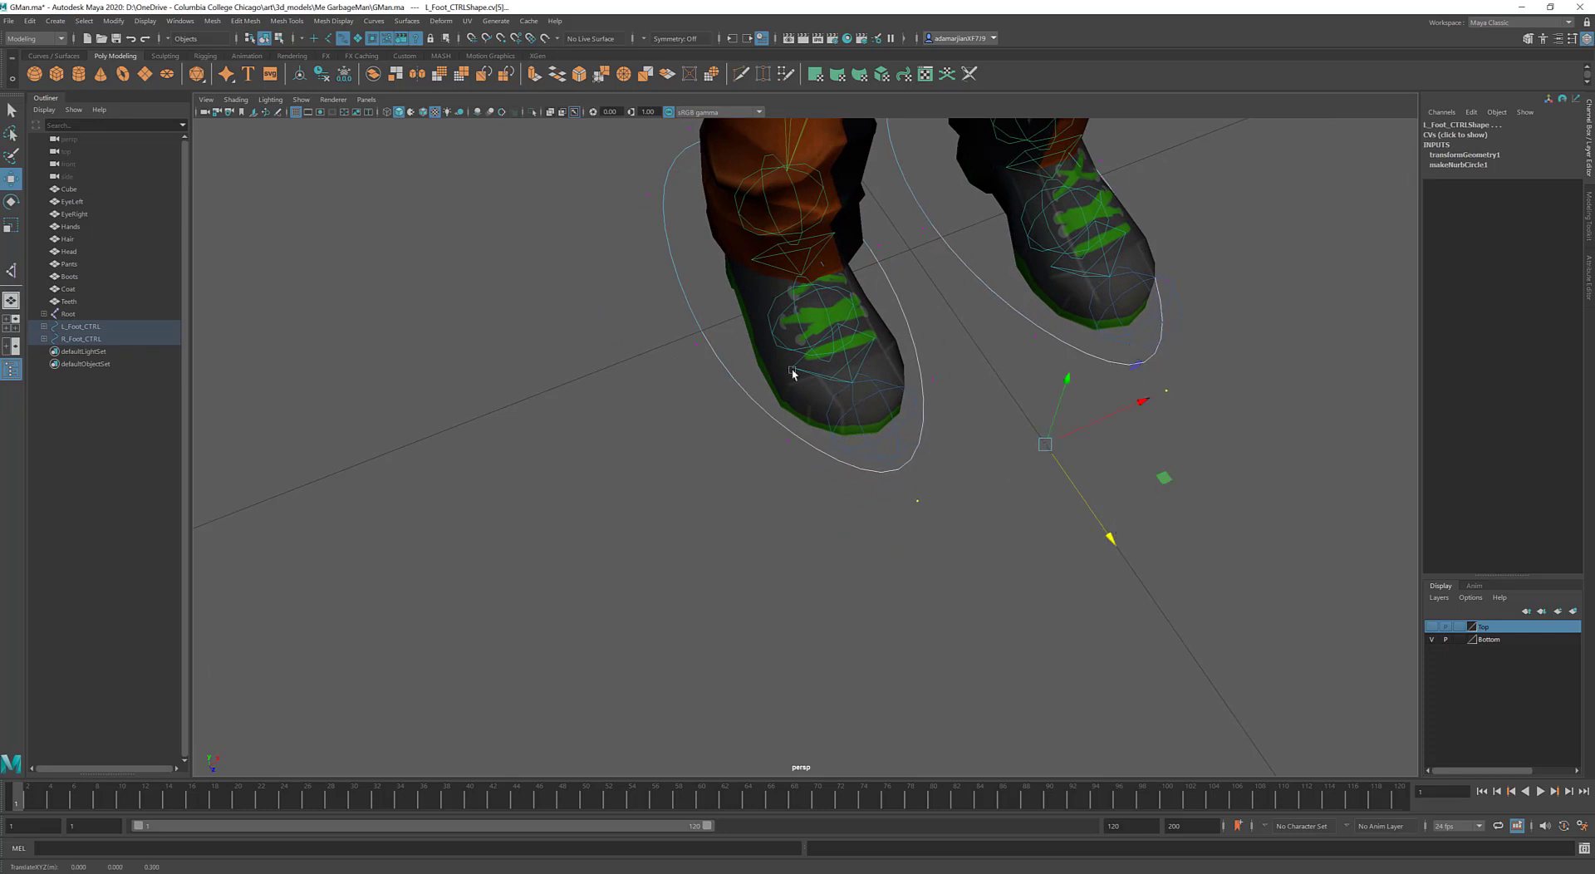
Try moving the inner-side control vertices of each foot circle individually along X, and undo the moves
alt+drag(792, 371, 712, 352)
alt+middle_drag(1121, 400, 887, 405)
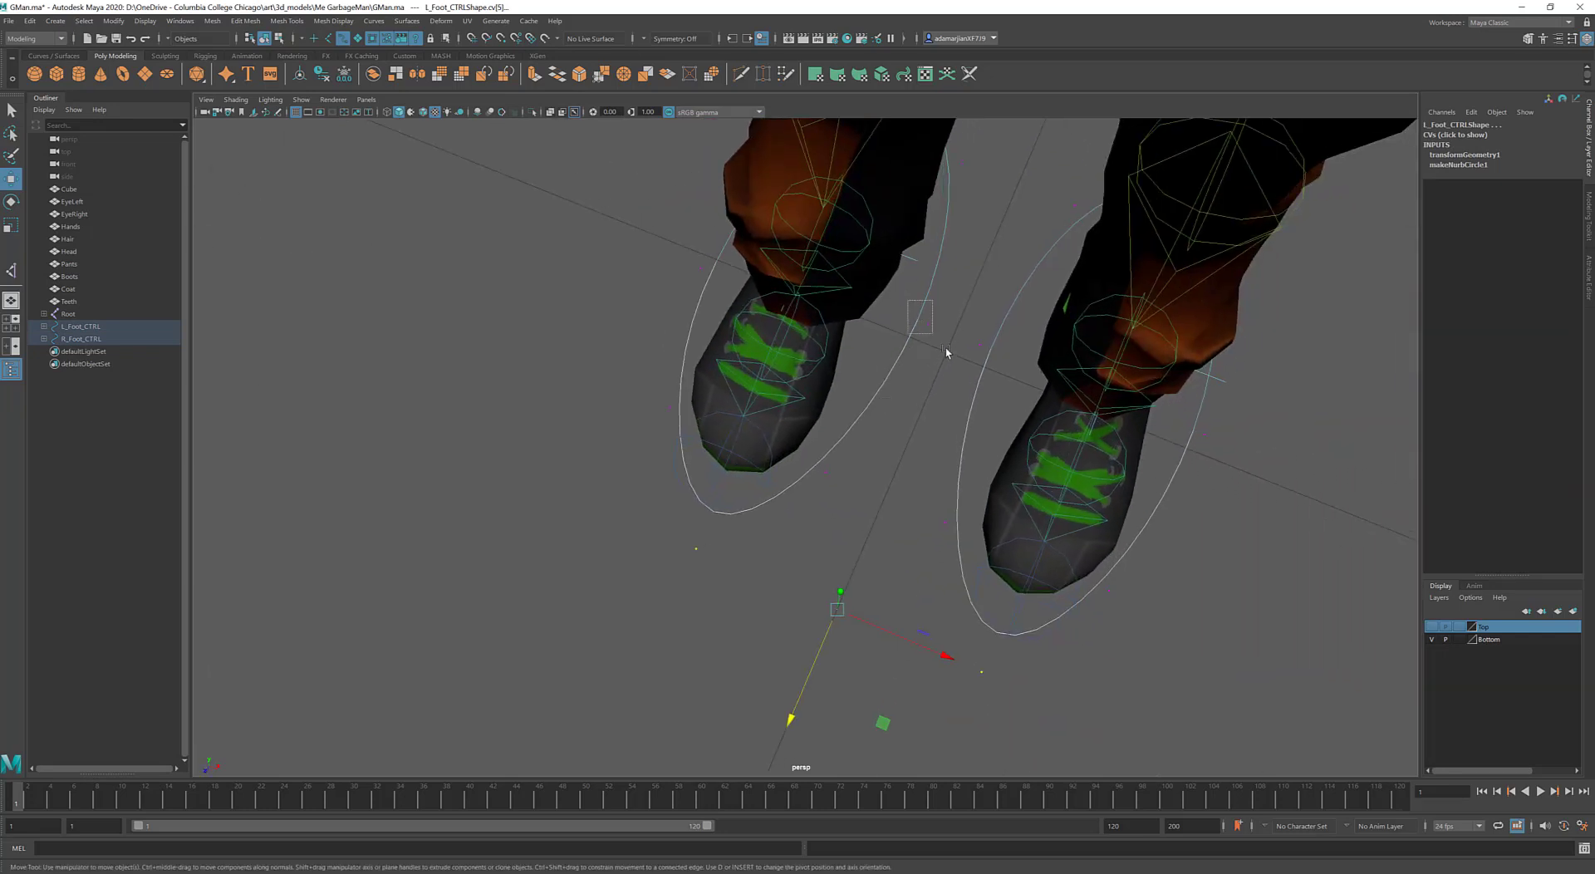
drag(945, 349, 1002, 352)
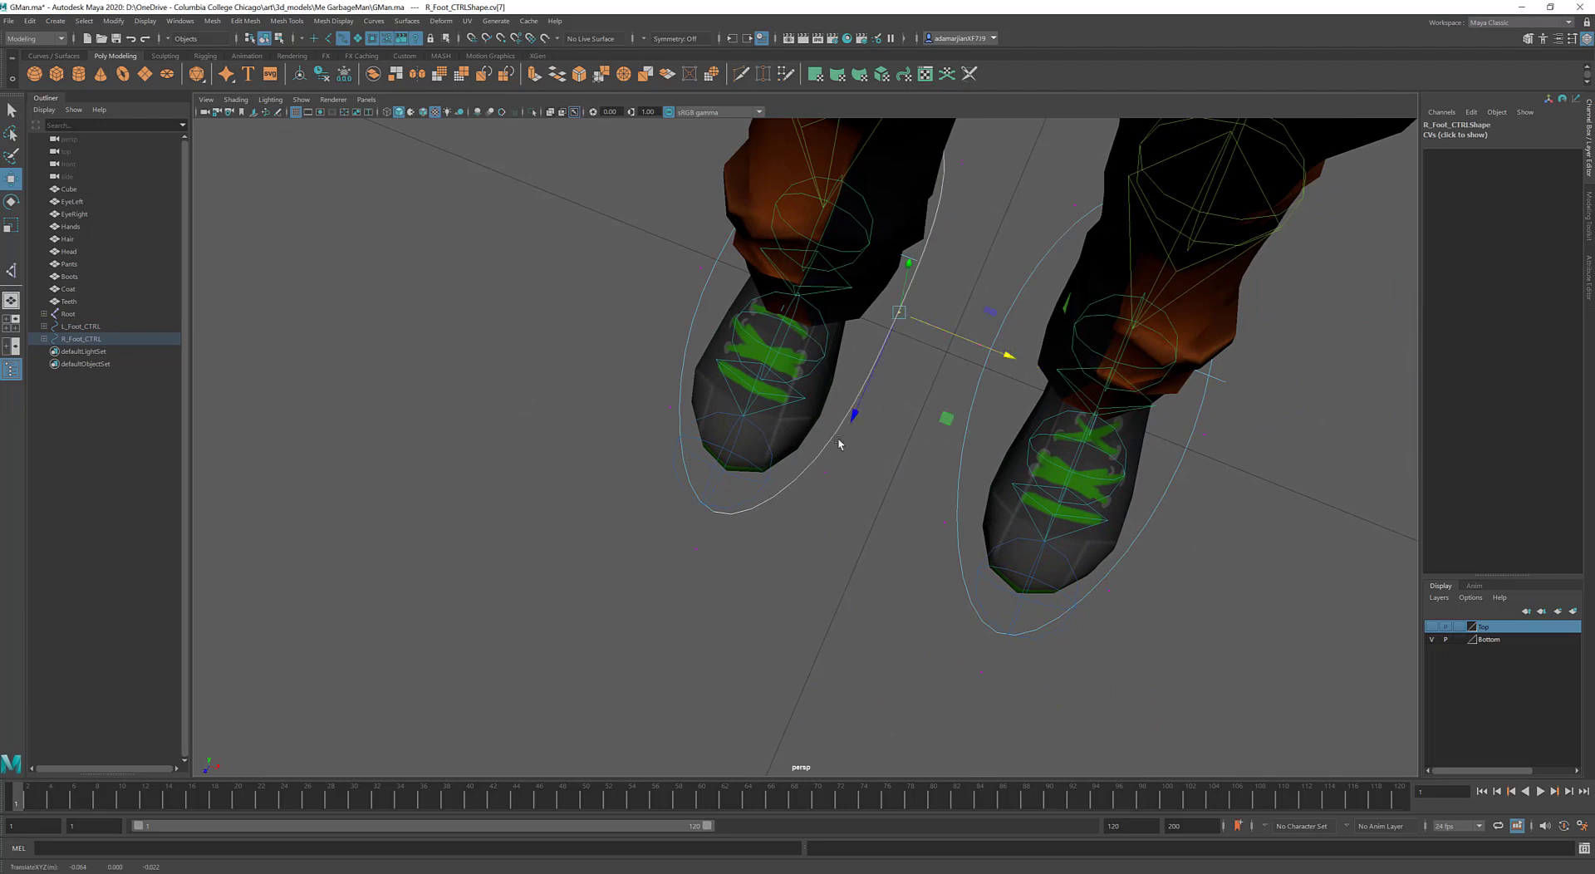
drag(810, 452, 941, 524)
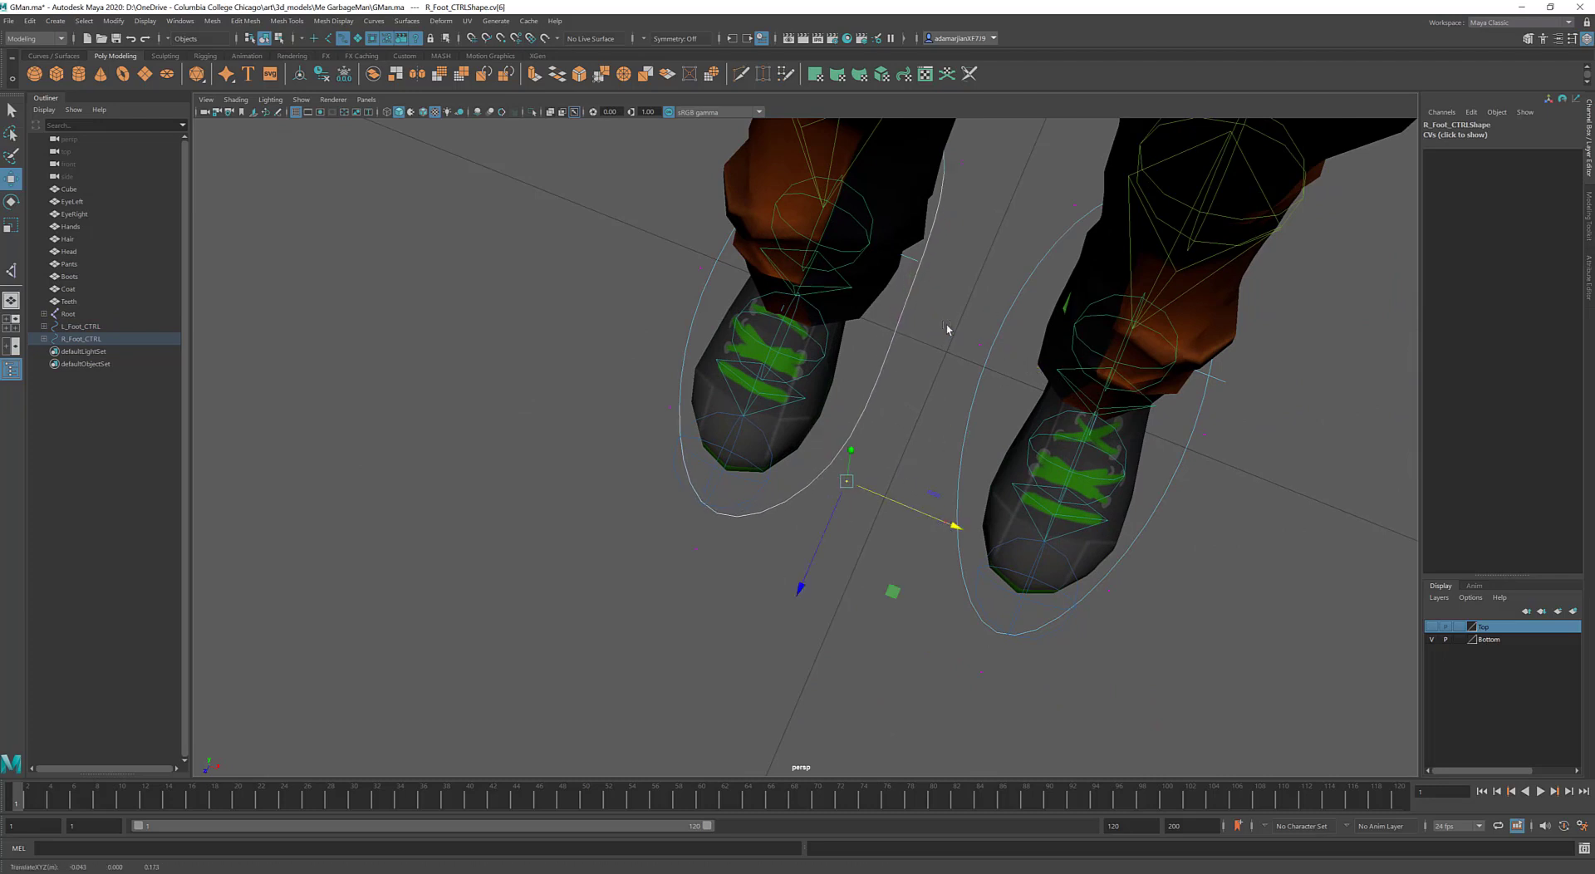
click(980, 344)
drag(1085, 385, 1111, 402)
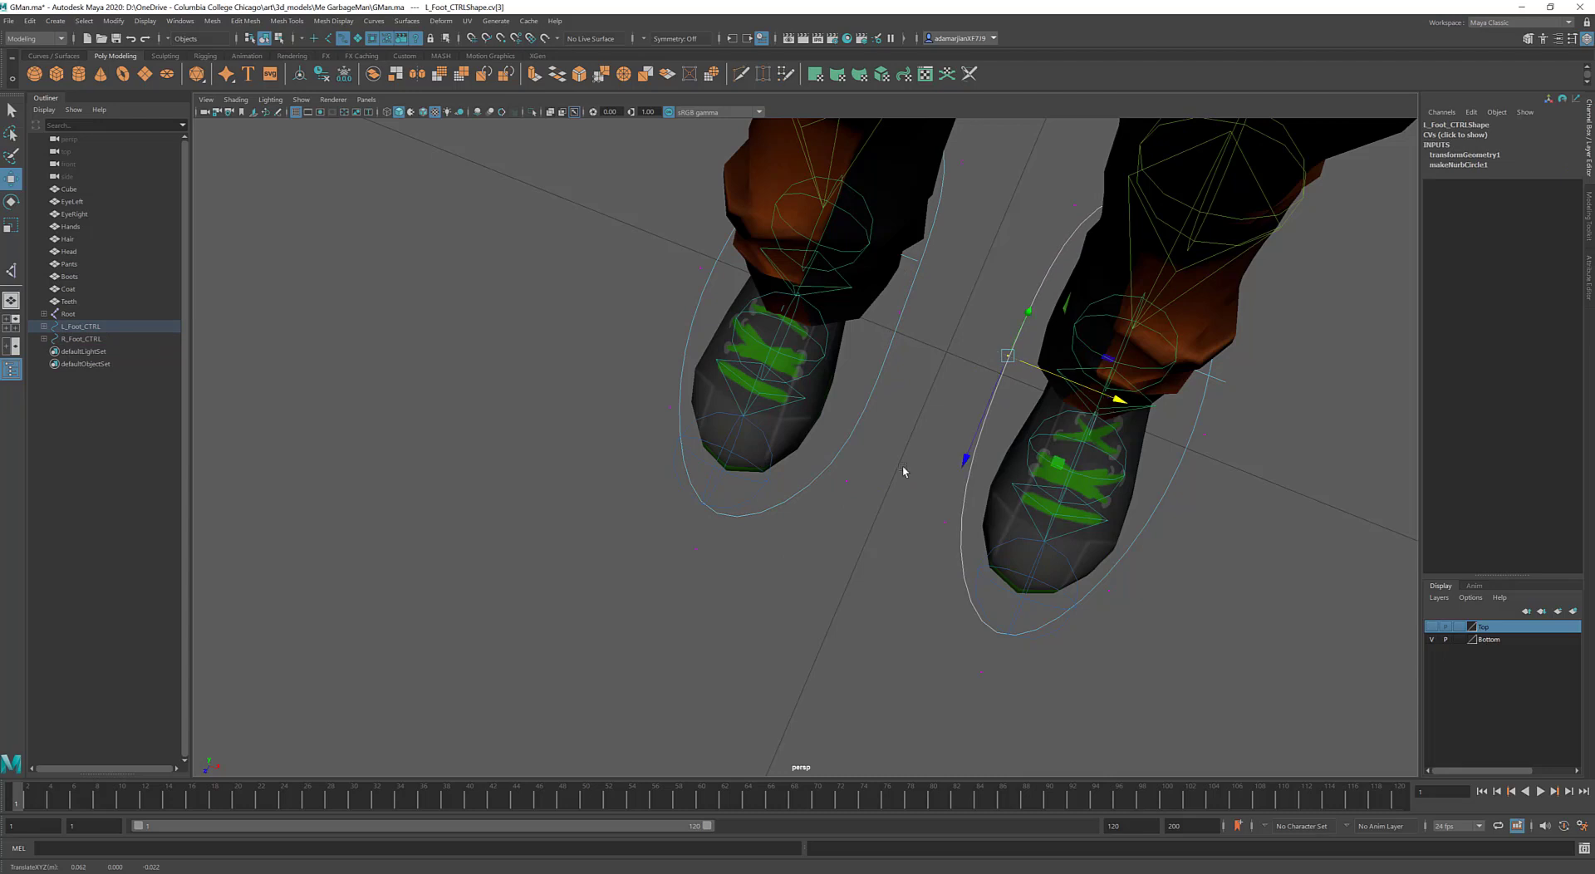
key(ctrl+z)
key(ctrl+z)
key(ctrl+z)
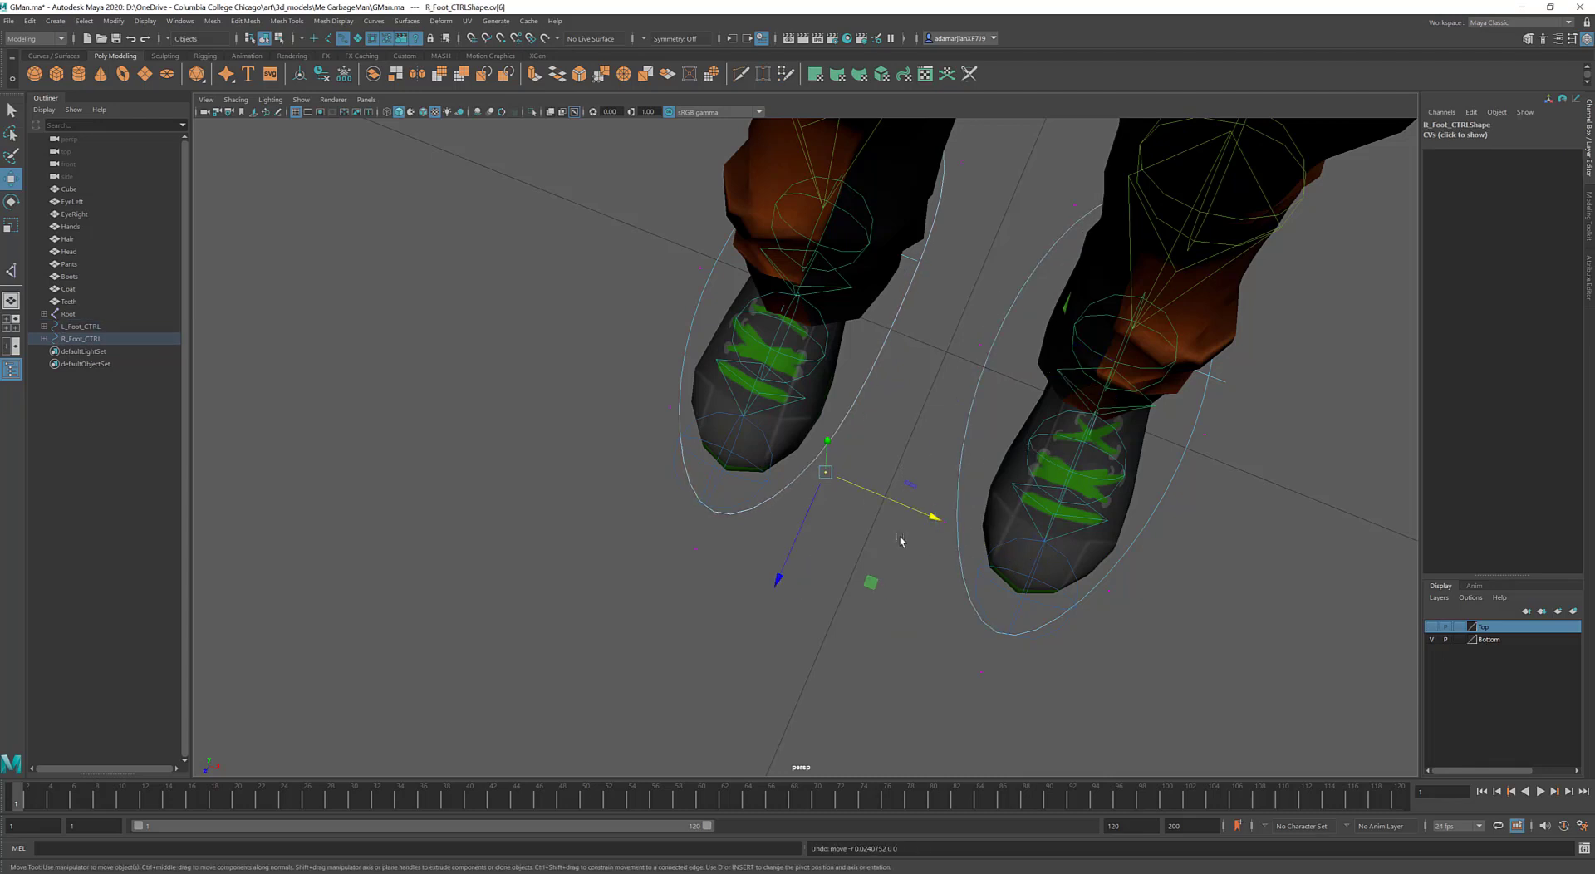
key(ctrl+z)
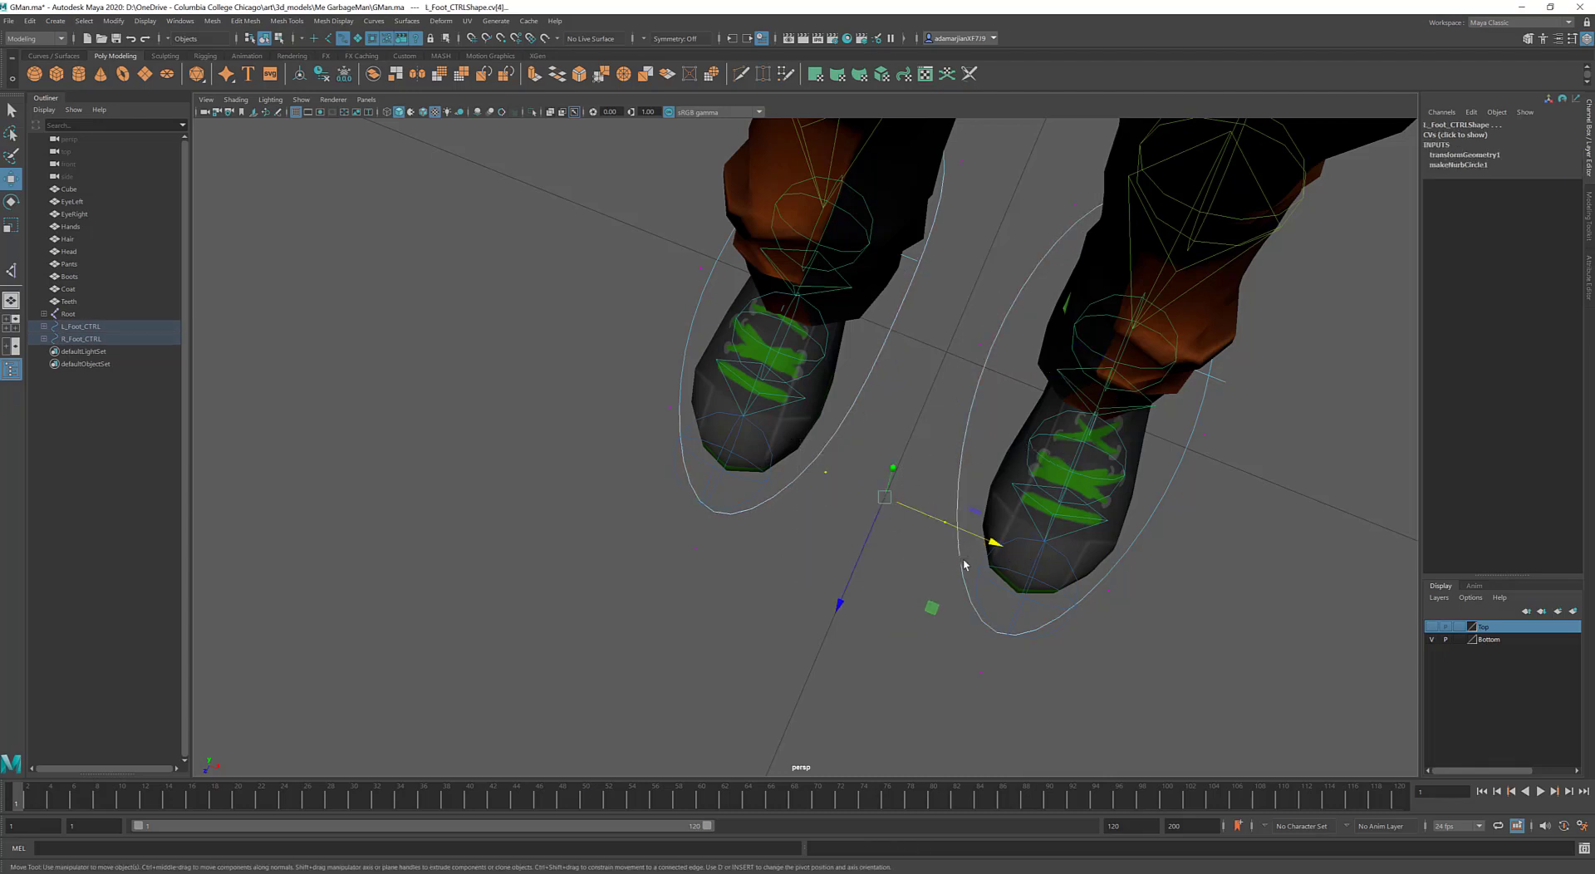
Scale the matching inner-side control vertices of both foot circles toward each other along X
key(r)
drag(989, 543, 952, 525)
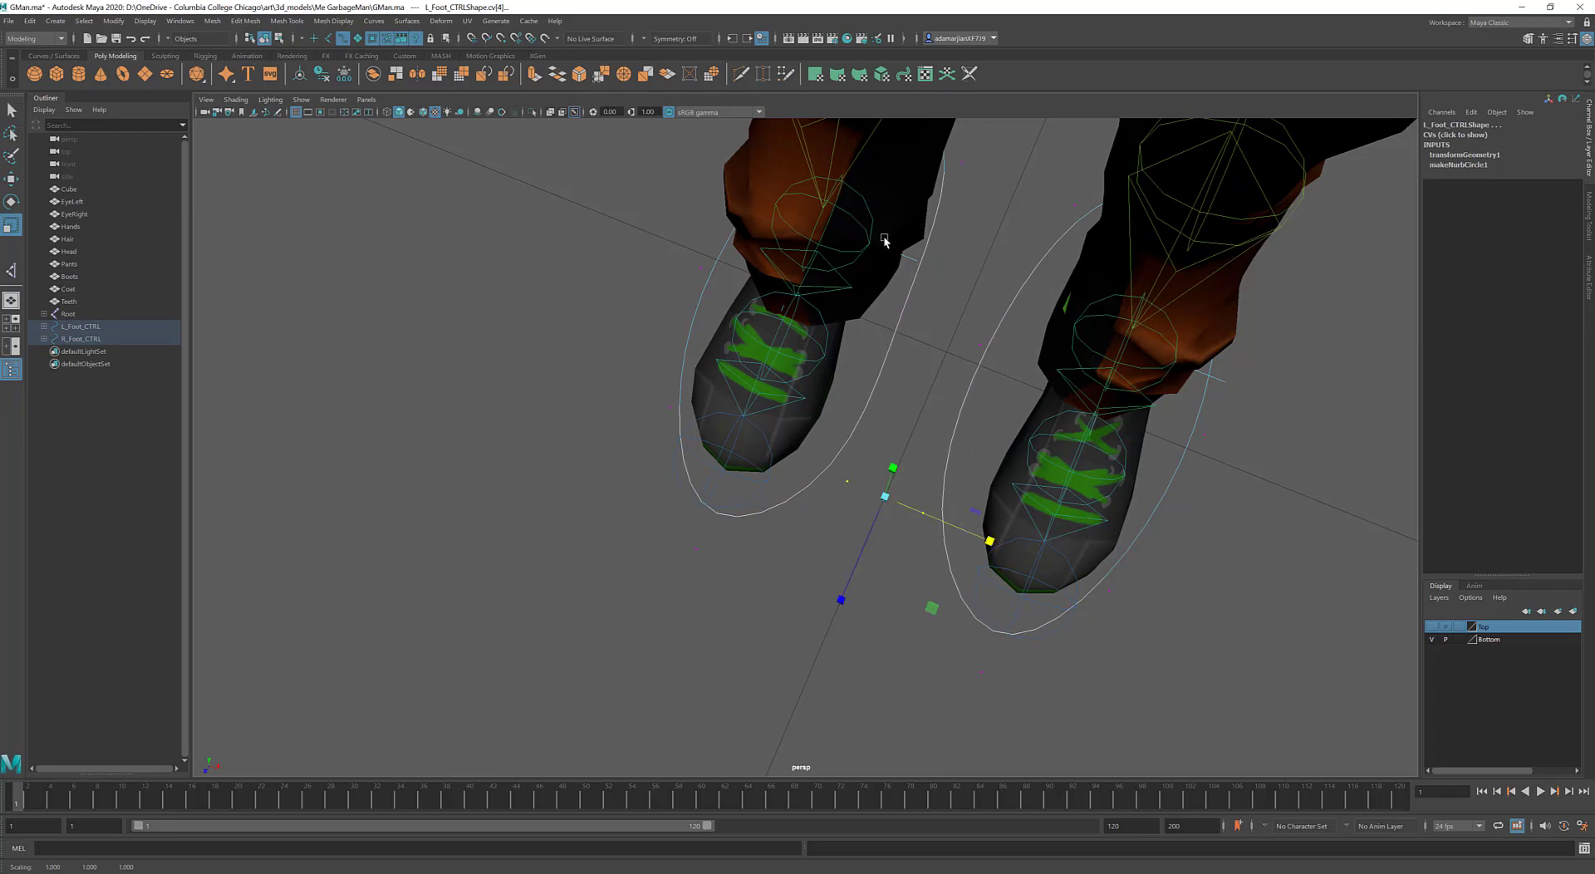
drag(856, 213, 1090, 390)
drag(920, 120, 1093, 214)
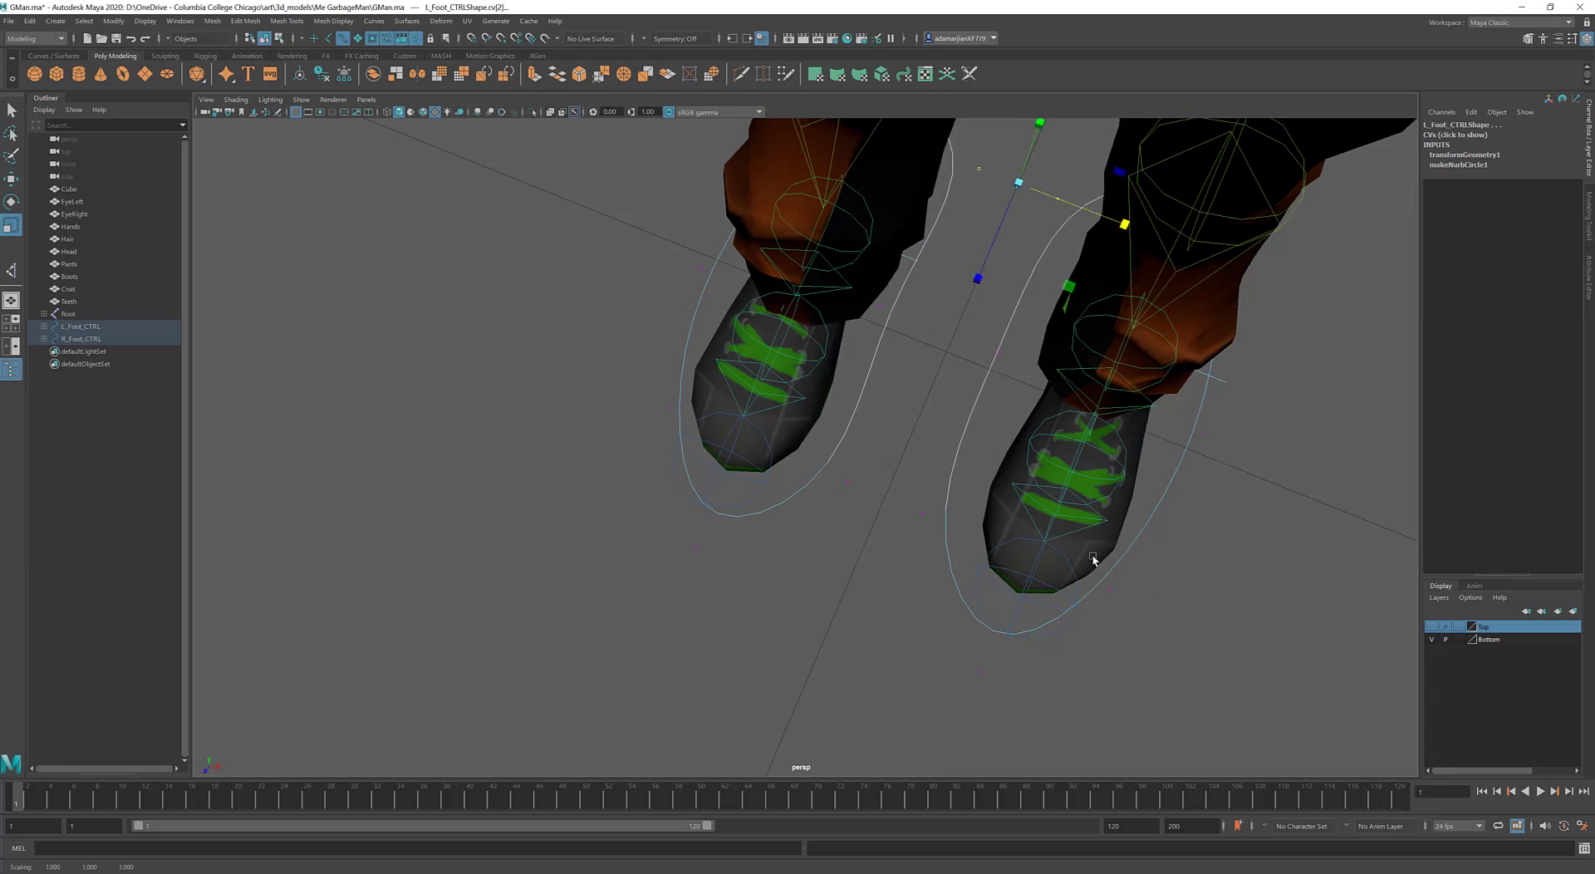
Select the outer front control vertices of both foot circles together and scale them along X
drag(1093, 559, 1101, 610)
shift+drag(669, 346, 829, 514)
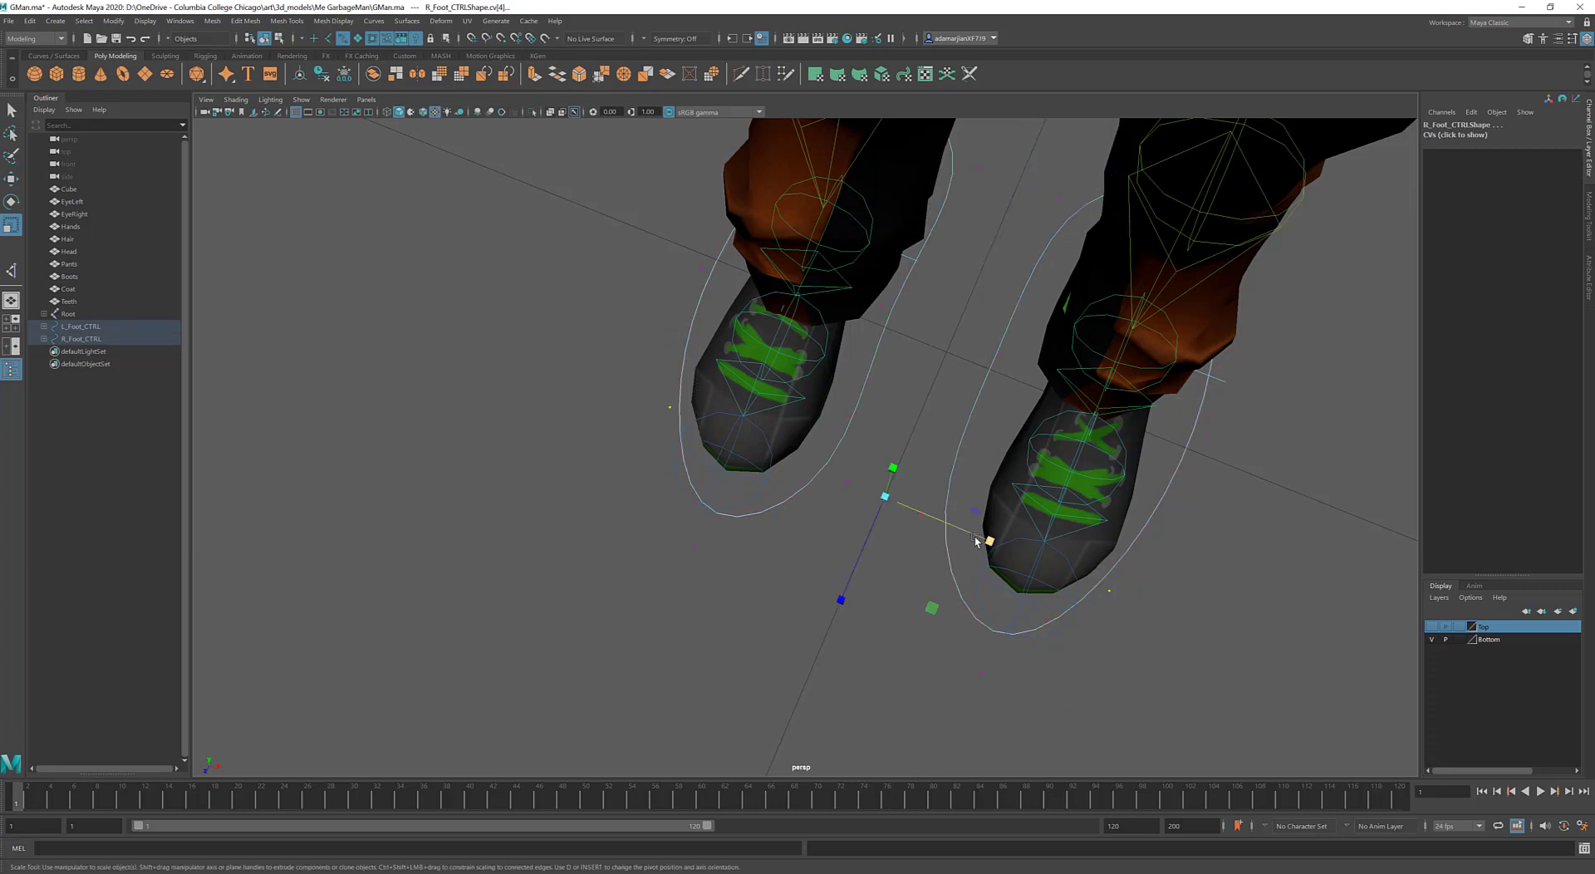
click(1007, 548)
key(ctrl+z)
drag(985, 541, 1020, 478)
Select the rear control vertices of both foot circles and move them forward along Z, closer to the boot heels
alt+right_drag(1020, 478, 524, 482)
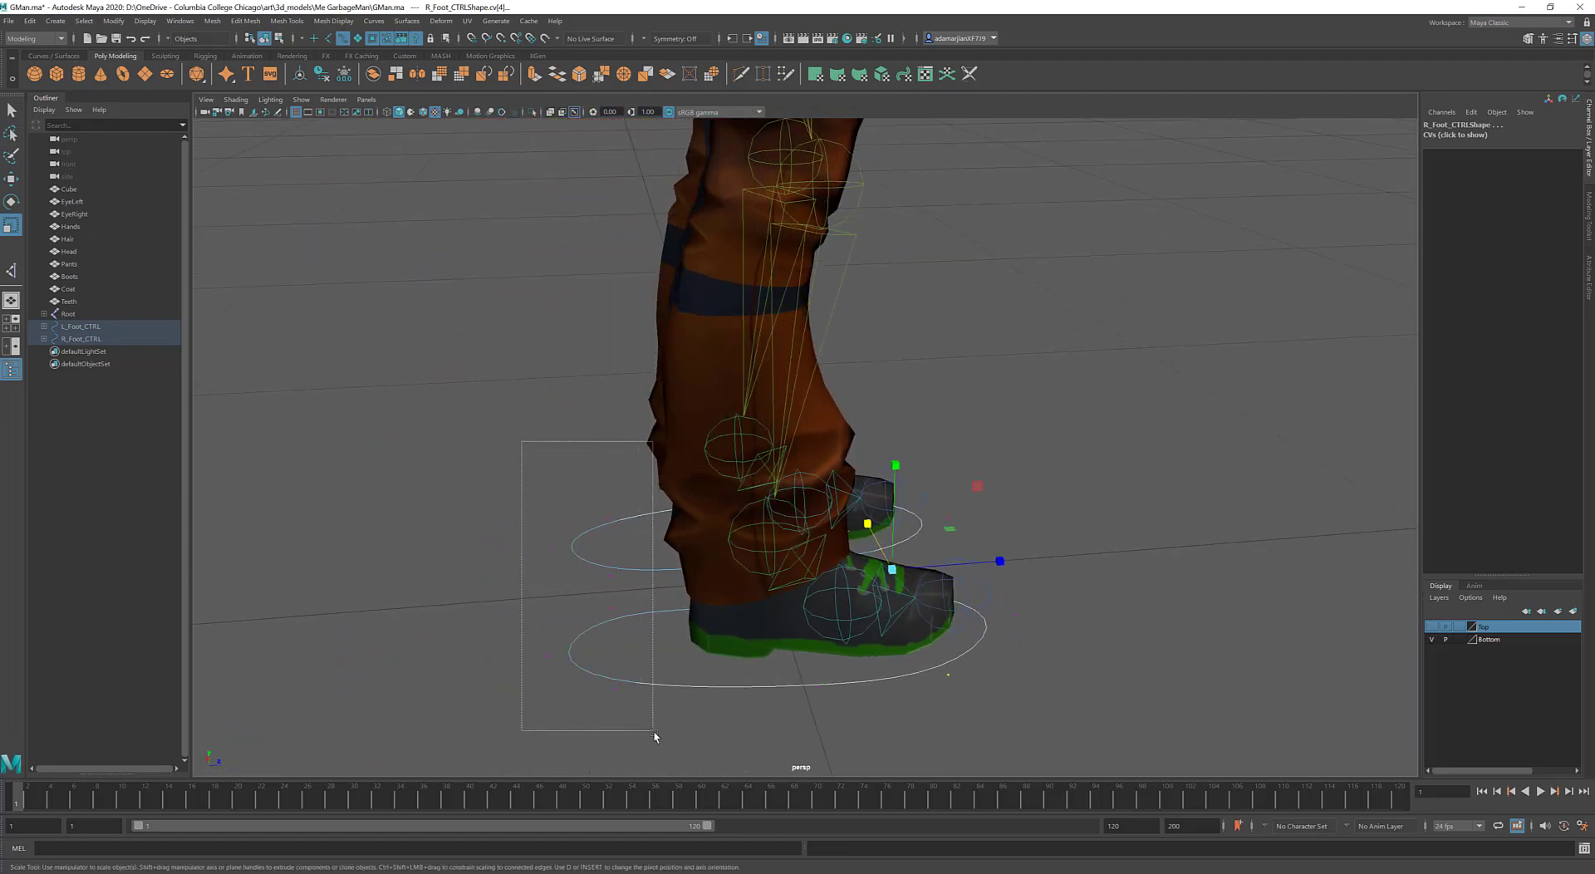
drag(654, 736, 651, 733)
key(w)
drag(690, 591, 765, 579)
alt+drag(950, 544, 868, 478)
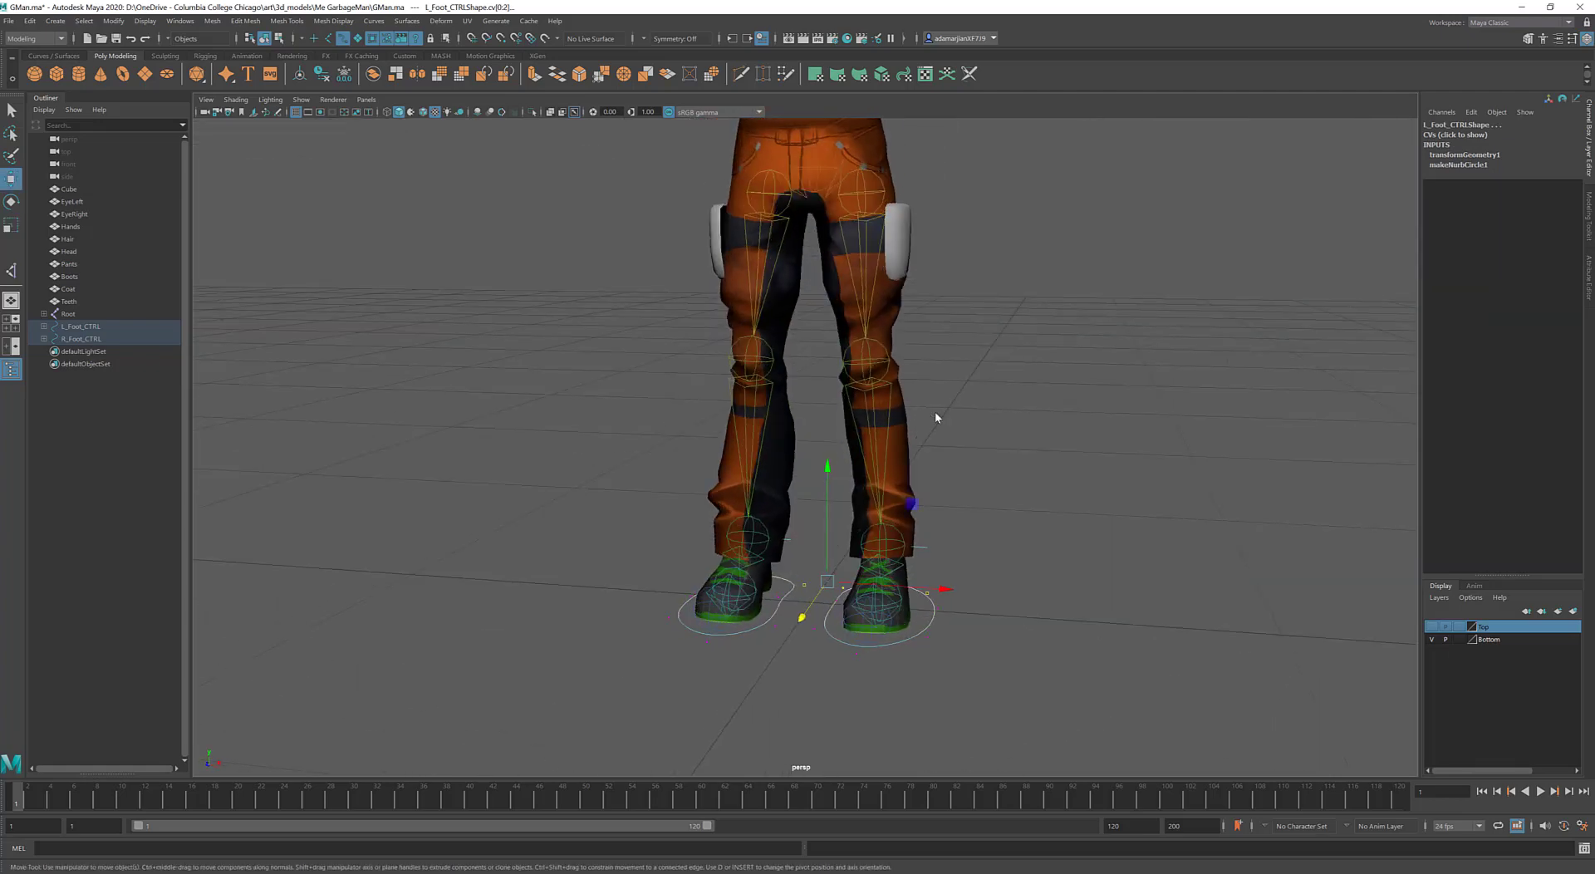
Select L_Foot_CTRL as a whole object, test moving it, and undo the move
click(1000, 501)
drag(928, 652, 934, 661)
alt+drag(934, 661, 843, 568)
key(ctrl+z)
alt+right_drag(843, 569, 876, 692)
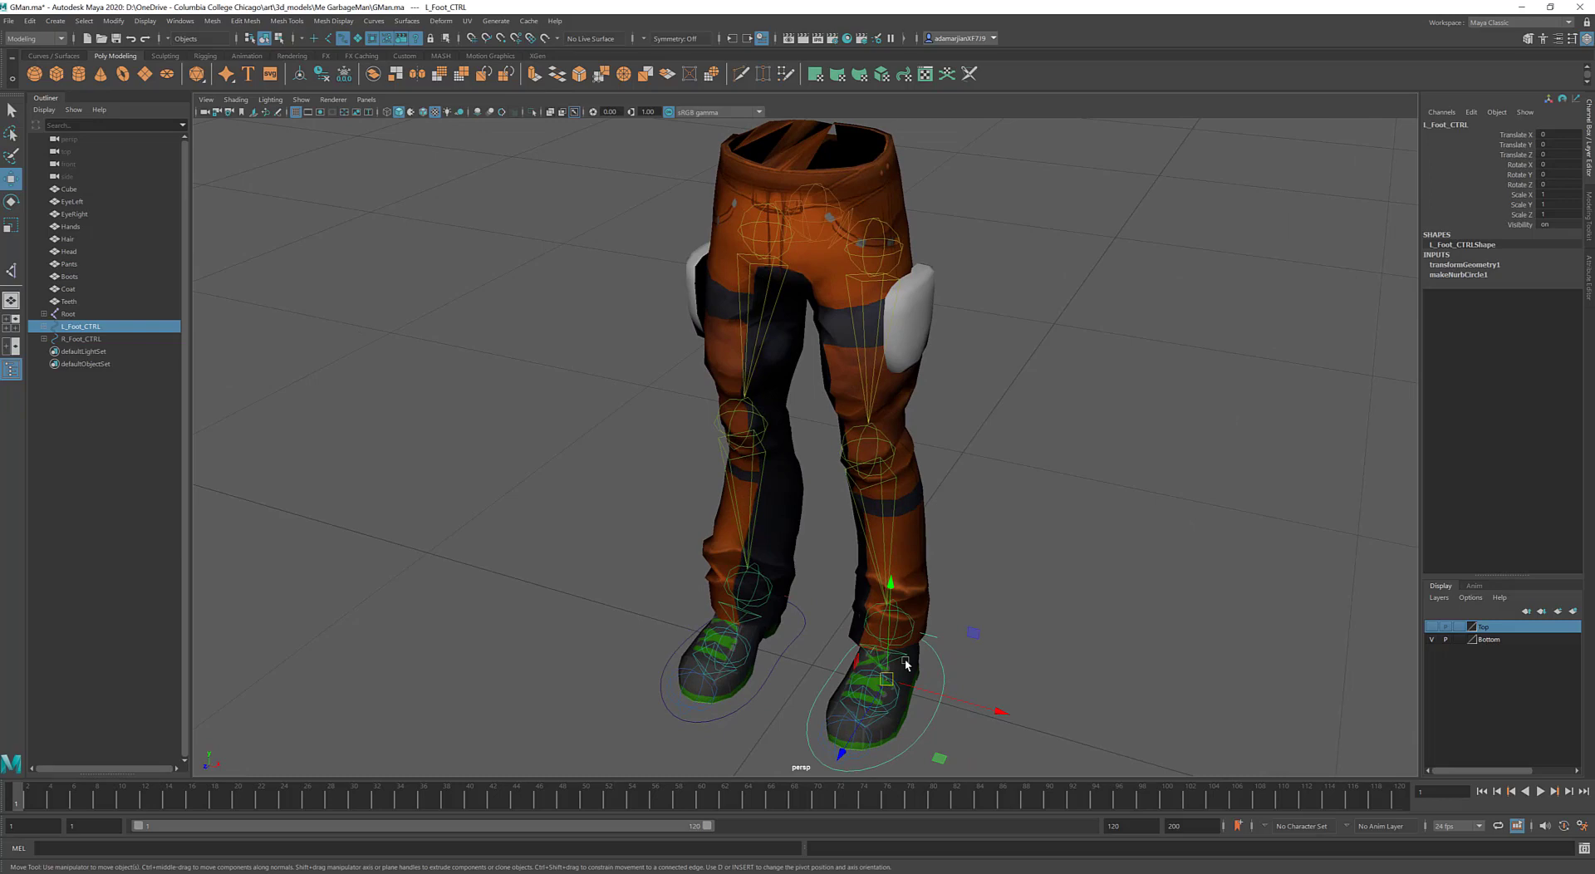
alt+drag(971, 682, 977, 667)
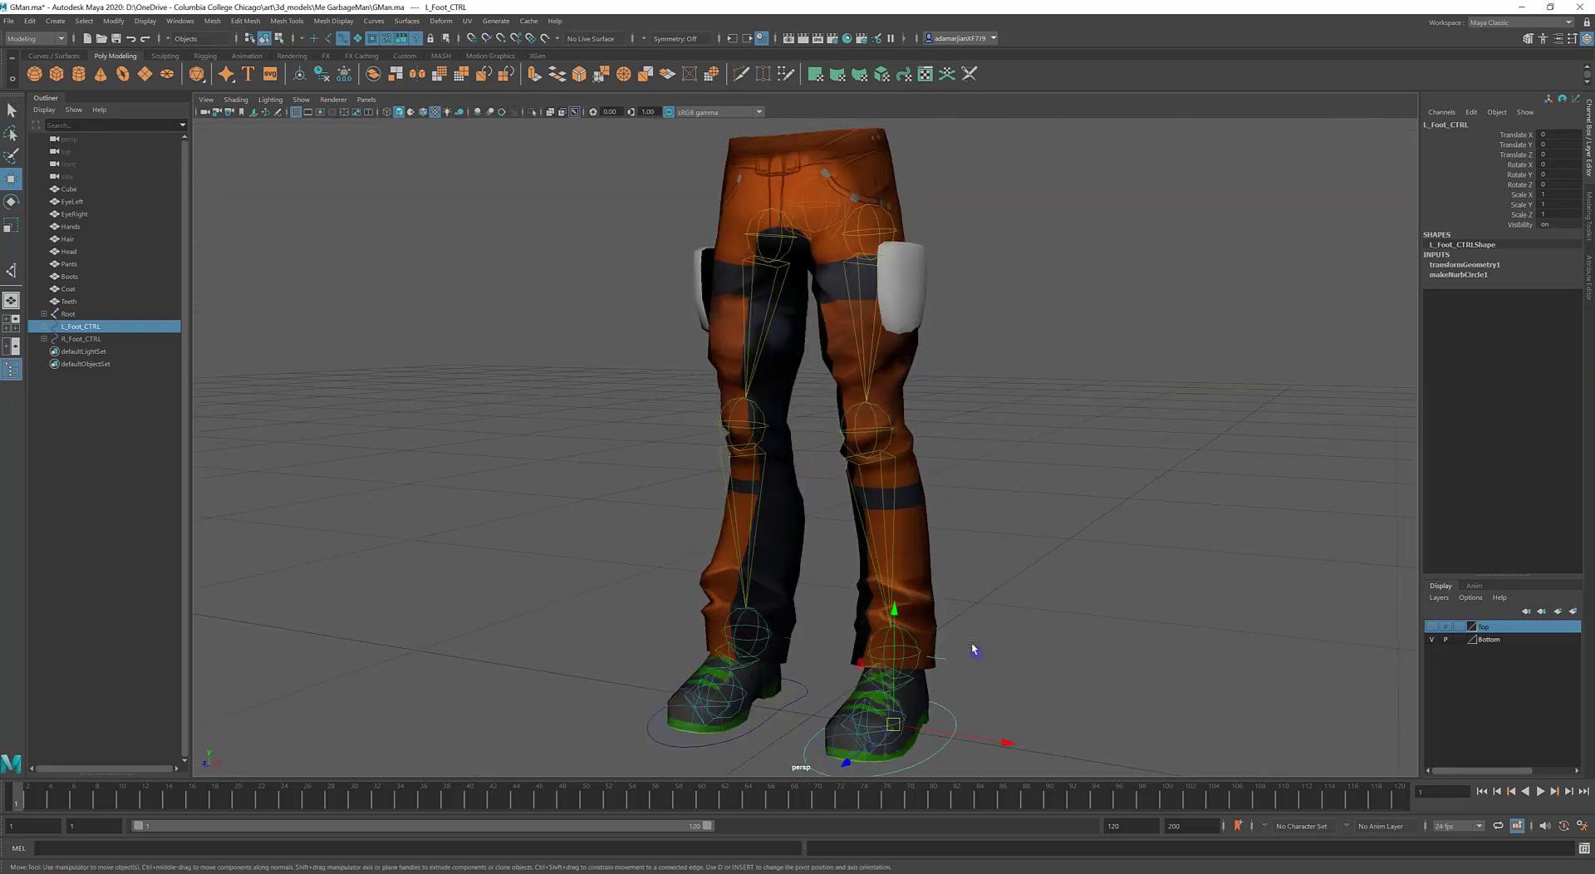